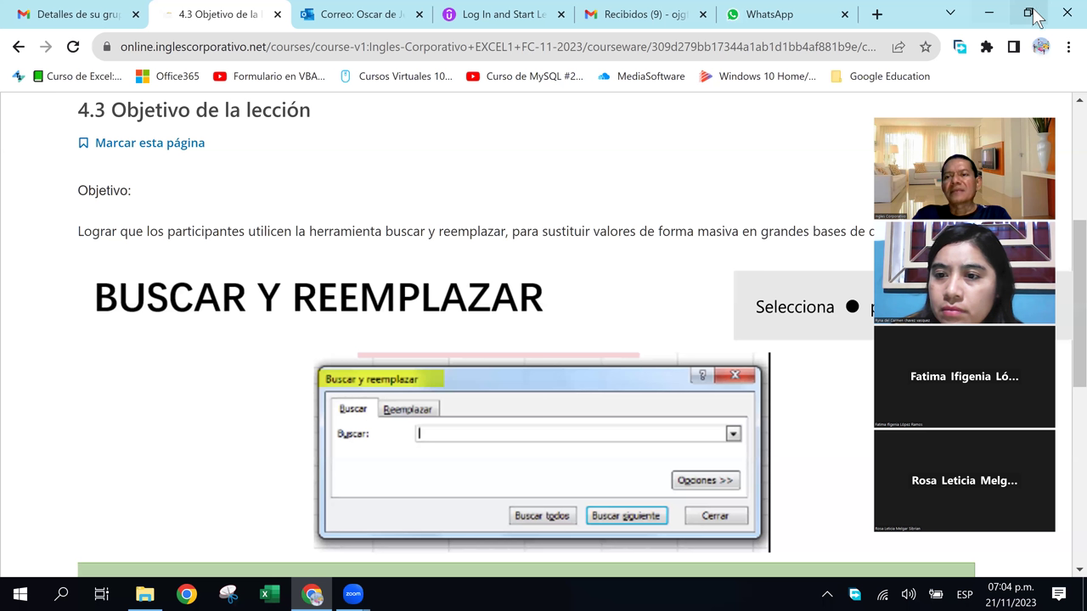
Restore down the Chrome window and stretch its left and bottom edges so the 4.3 lesson fills the screen
{"action": "left_click", "coordinate": [1030, 13]}
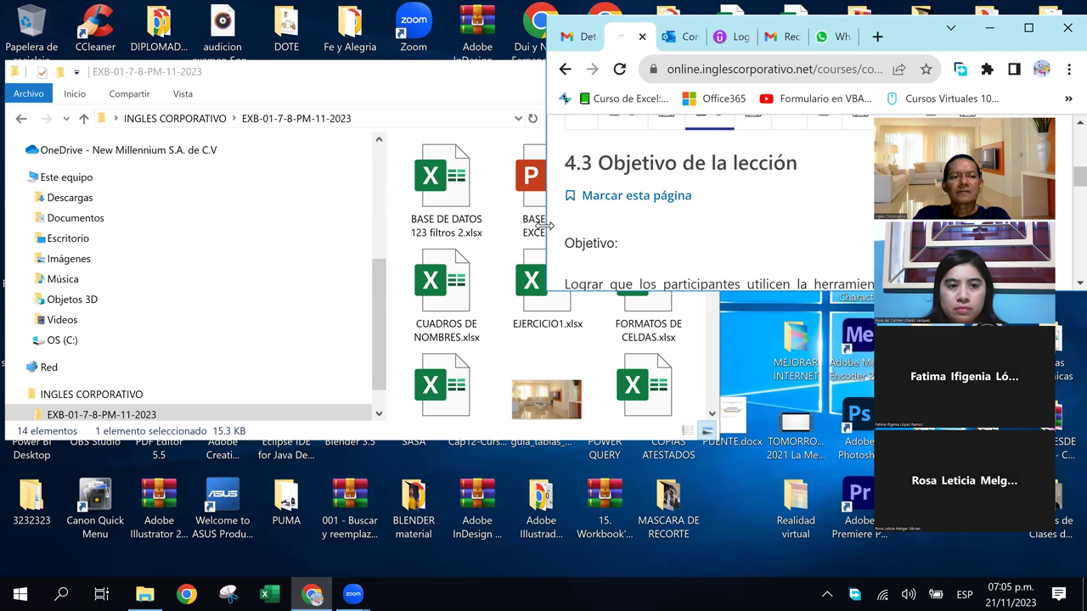
{"action": "left_click_drag", "start_coordinate": [544, 225], "coordinate": [5, 225]}
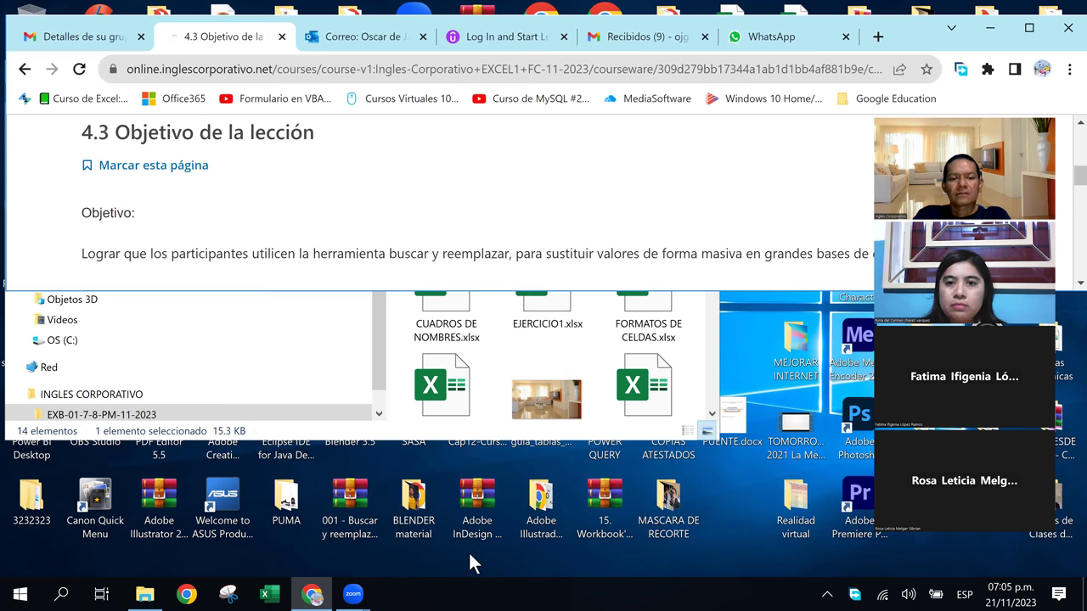
{"action": "left_click_drag", "start_coordinate": [501, 291], "coordinate": [468, 562]}
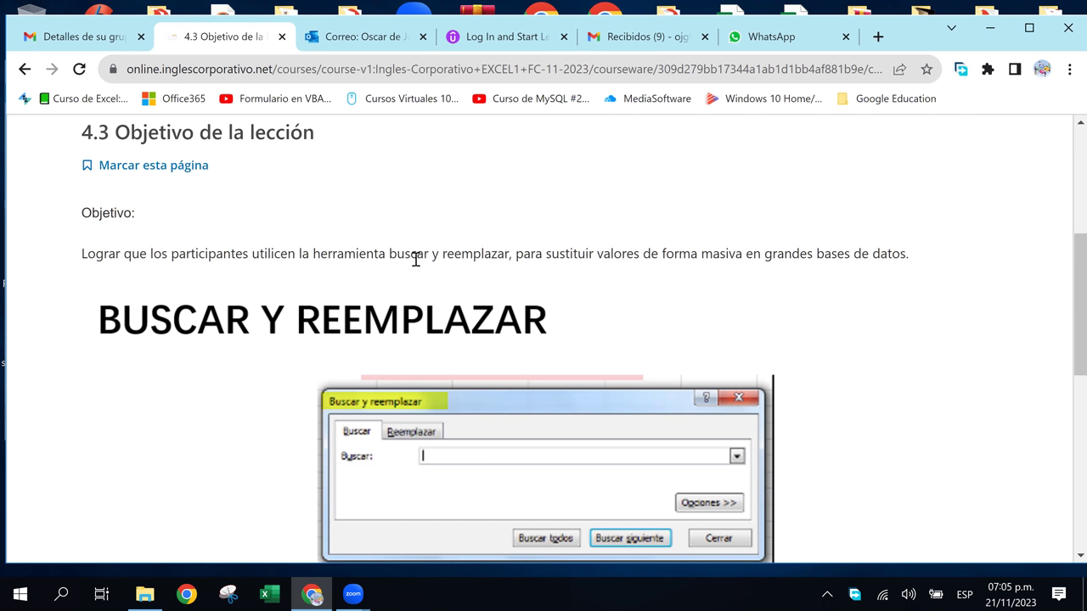
Scroll through the Buscar y reemplazar lesson page to review it
{"action": "scroll", "coordinate": [424, 366], "scroll_direction": "down", "scroll_amount": 1}
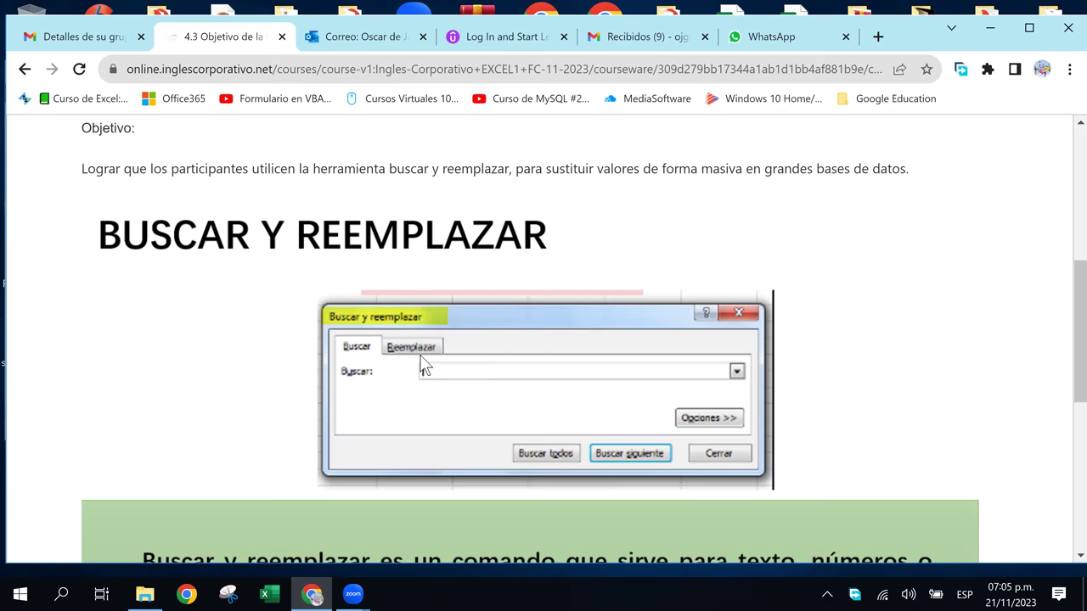
{"action": "scroll", "coordinate": [424, 366], "scroll_direction": "down", "scroll_amount": 1}
{"action": "scroll", "coordinate": [425, 365], "scroll_direction": "down", "scroll_amount": 1}
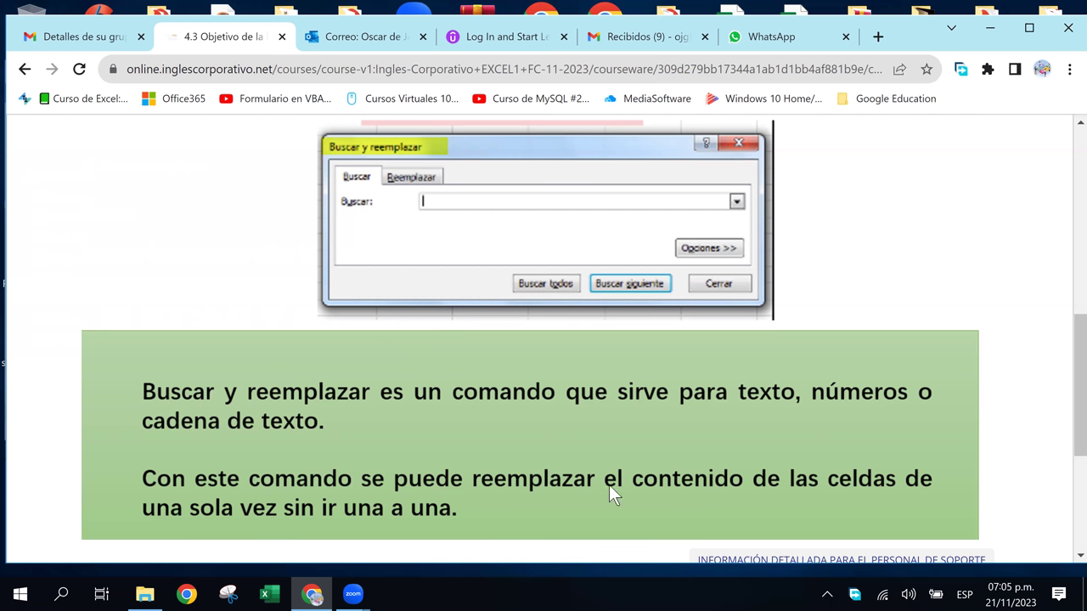
{"action": "scroll", "coordinate": [591, 442], "scroll_direction": "up", "scroll_amount": 3}
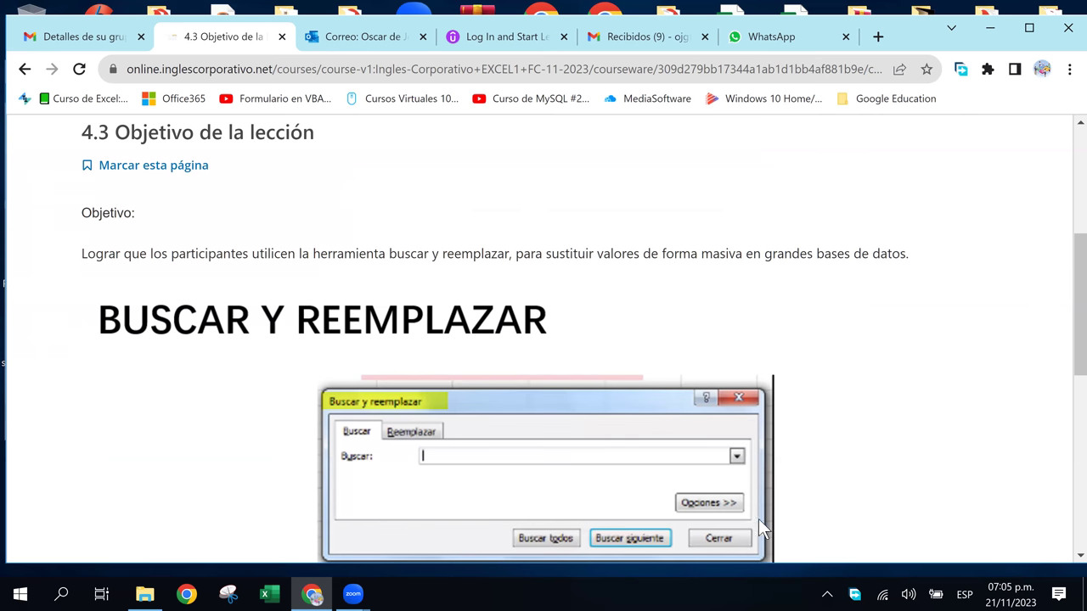
{"action": "mouse_move", "coordinate": [353, 594]}
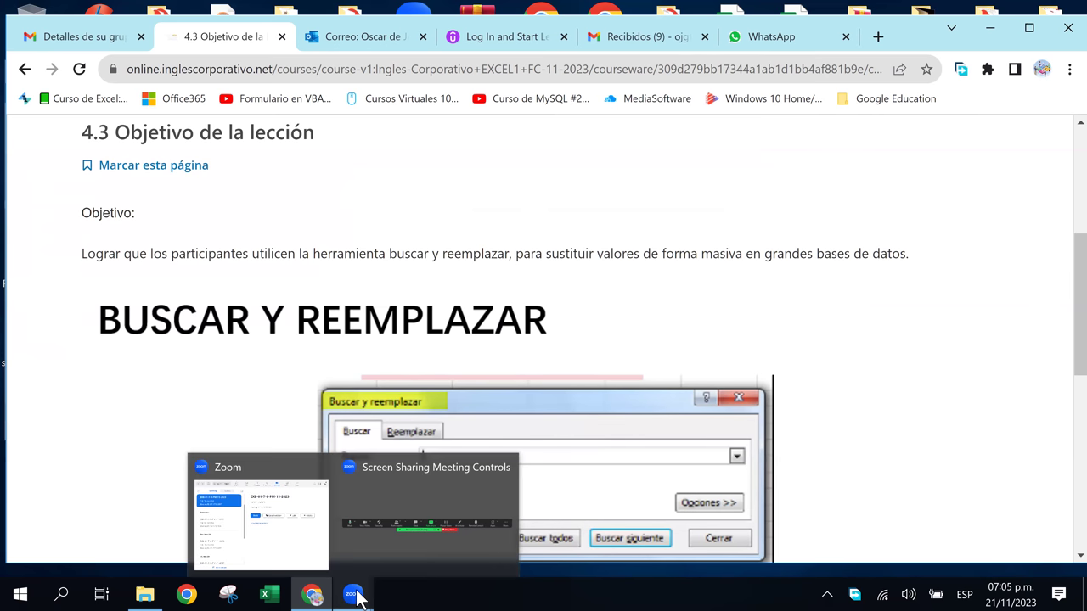
Check Zoom's screen-sharing controls, then launch Excel from the taskbar
{"action": "left_click", "coordinate": [423, 534]}
{"action": "left_click", "coordinate": [361, 255]}
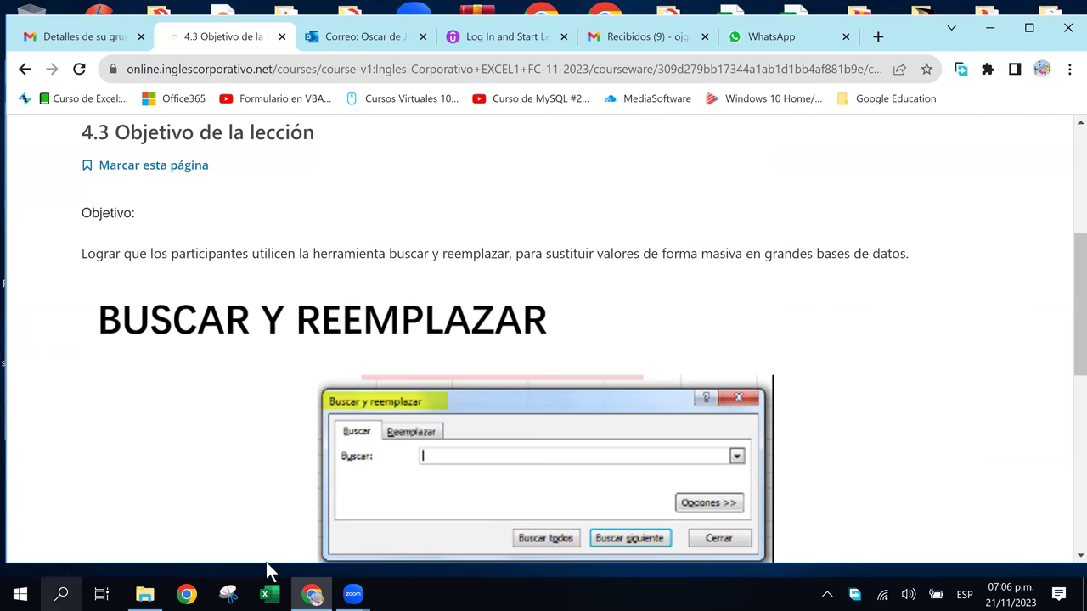
{"action": "left_click", "coordinate": [268, 594]}
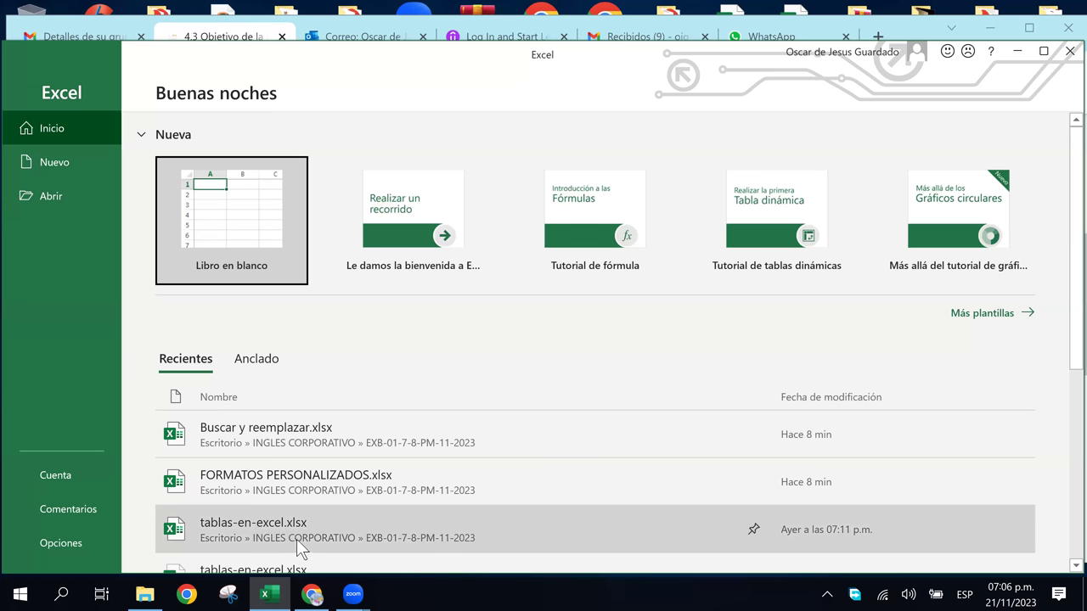
Open tablas-en-excel.xlsx from Recientes and browse its sheets back to Hoja3
{"action": "left_click", "coordinate": [295, 529]}
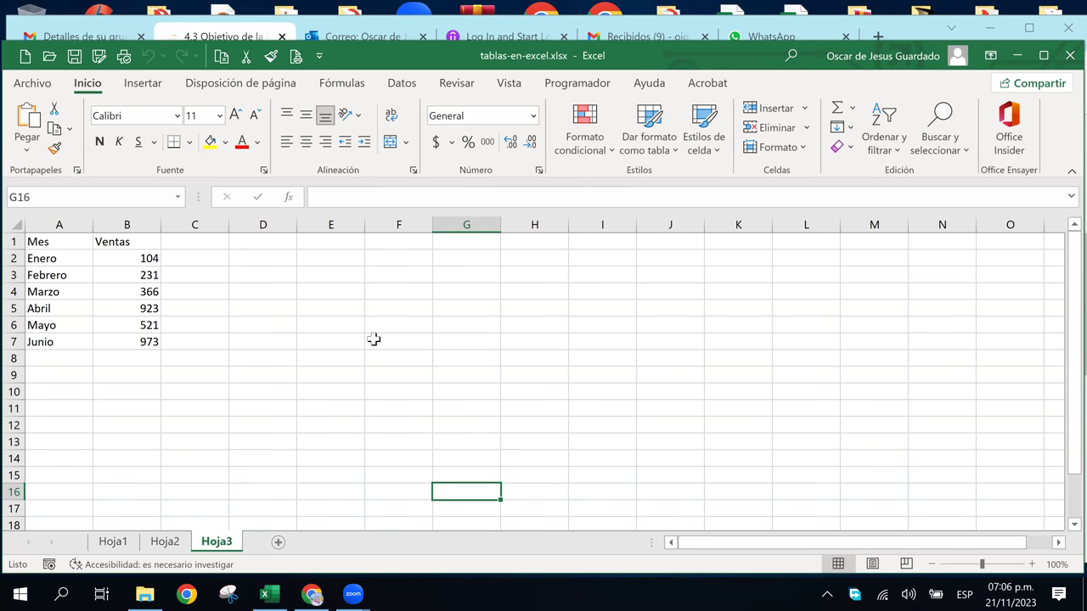
{"action": "left_click", "coordinate": [115, 542]}
{"action": "left_click", "coordinate": [164, 542]}
{"action": "left_click", "coordinate": [215, 542]}
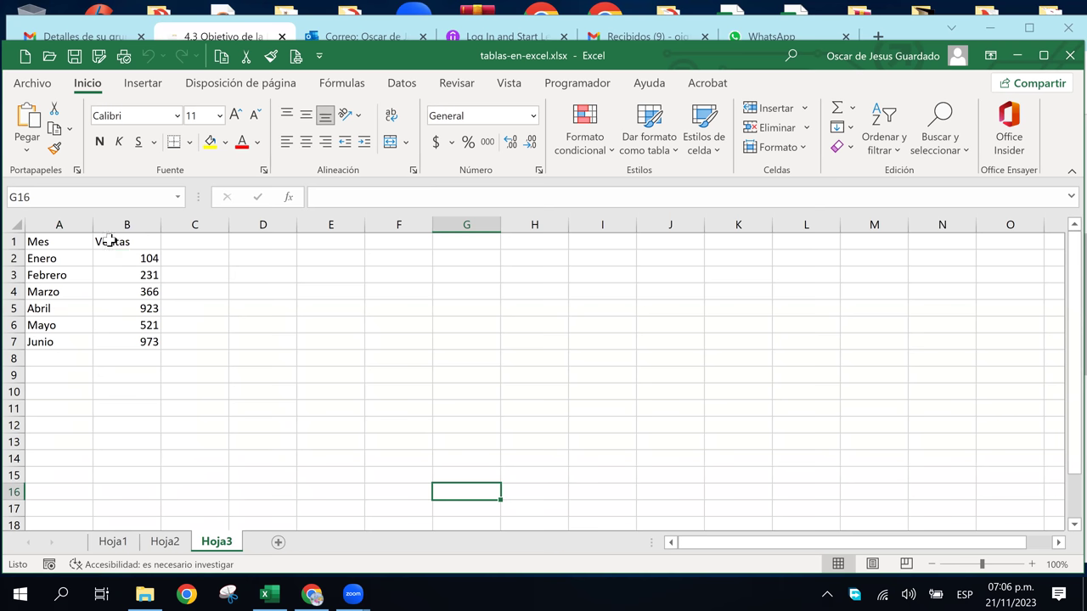
Convert the Mes/Ventas range A1:B7 into a table with headers
{"action": "left_click", "coordinate": [60, 242]}
{"action": "left_click_drag", "start_coordinate": [61, 242], "coordinate": [127, 340]}
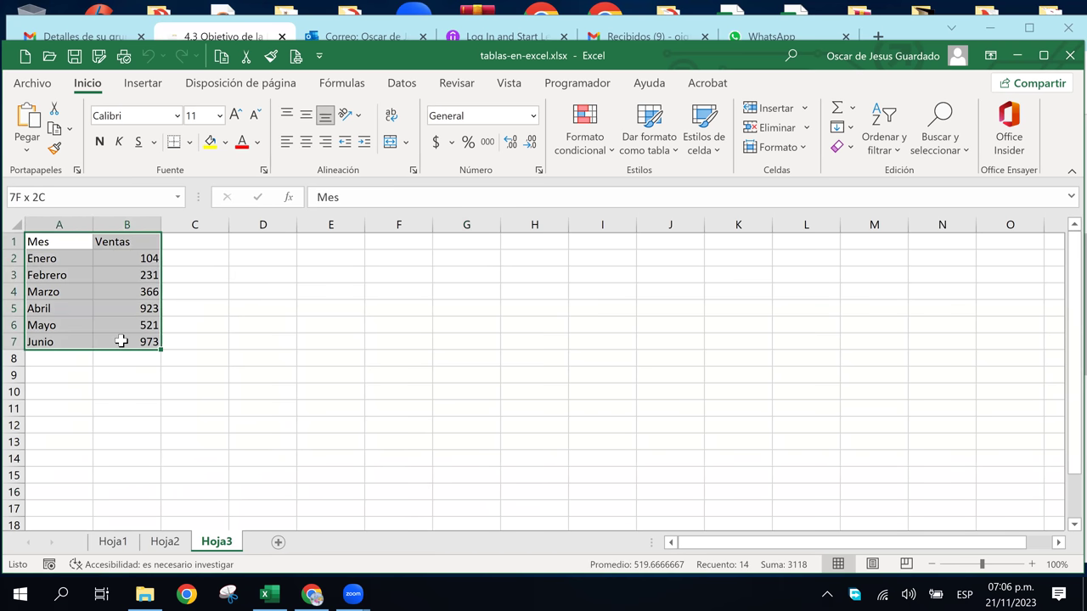
{"action": "left_click", "coordinate": [142, 83]}
{"action": "left_click", "coordinate": [149, 123]}
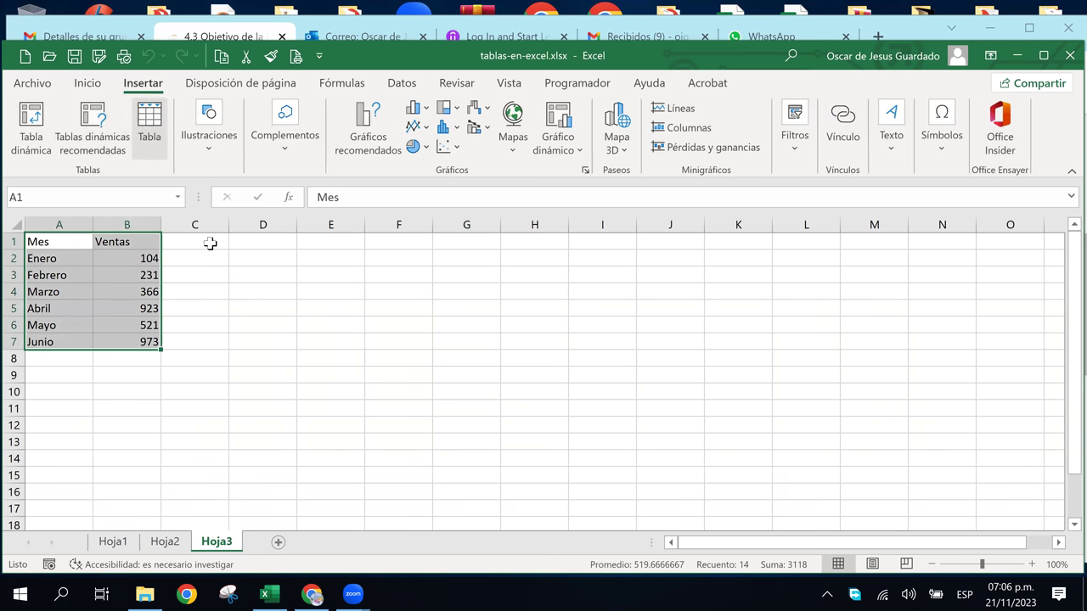
{"action": "left_click", "coordinate": [711, 389]}
Select the new Mes/Ventas table and look over its table design options
{"action": "left_click", "coordinate": [400, 380]}
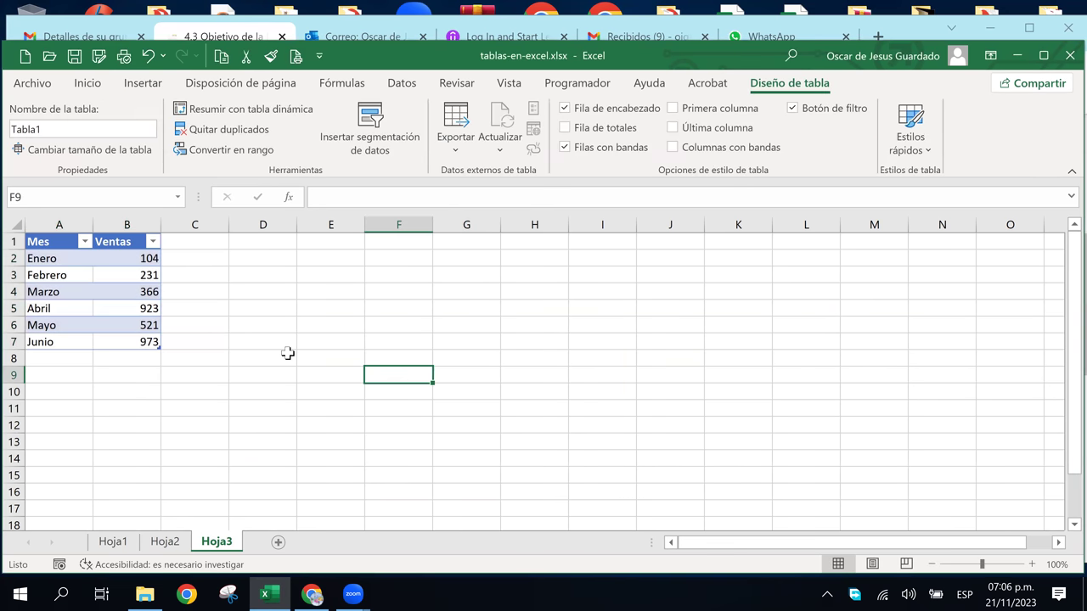
{"action": "left_click", "coordinate": [263, 225]}
{"action": "left_click", "coordinate": [262, 274]}
{"action": "left_click", "coordinate": [330, 309]}
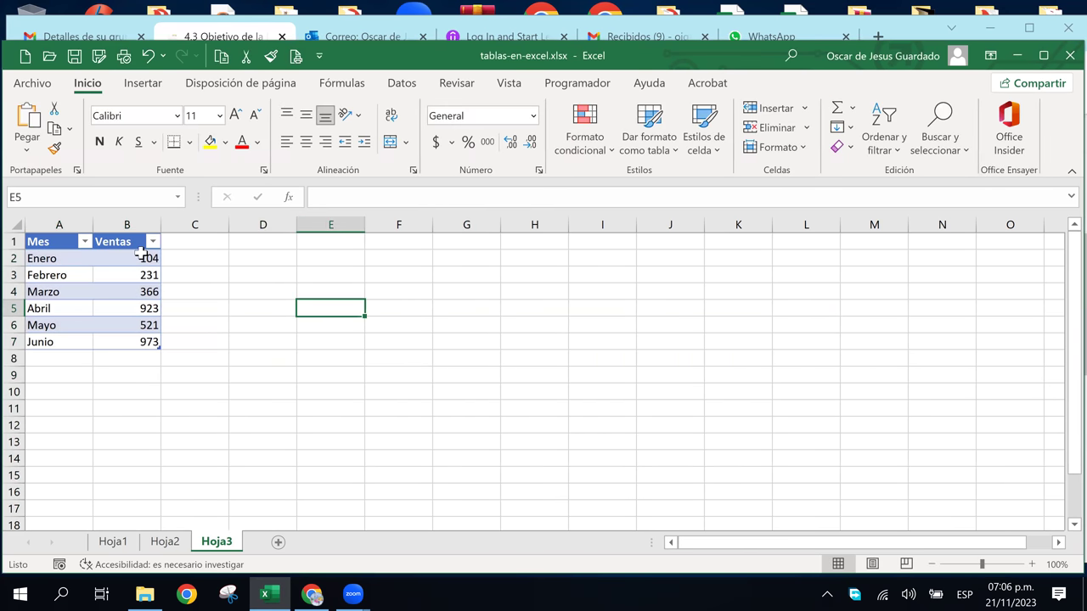
{"action": "left_click", "coordinate": [51, 245]}
{"action": "left_click_drag", "start_coordinate": [124, 272], "coordinate": [148, 342]}
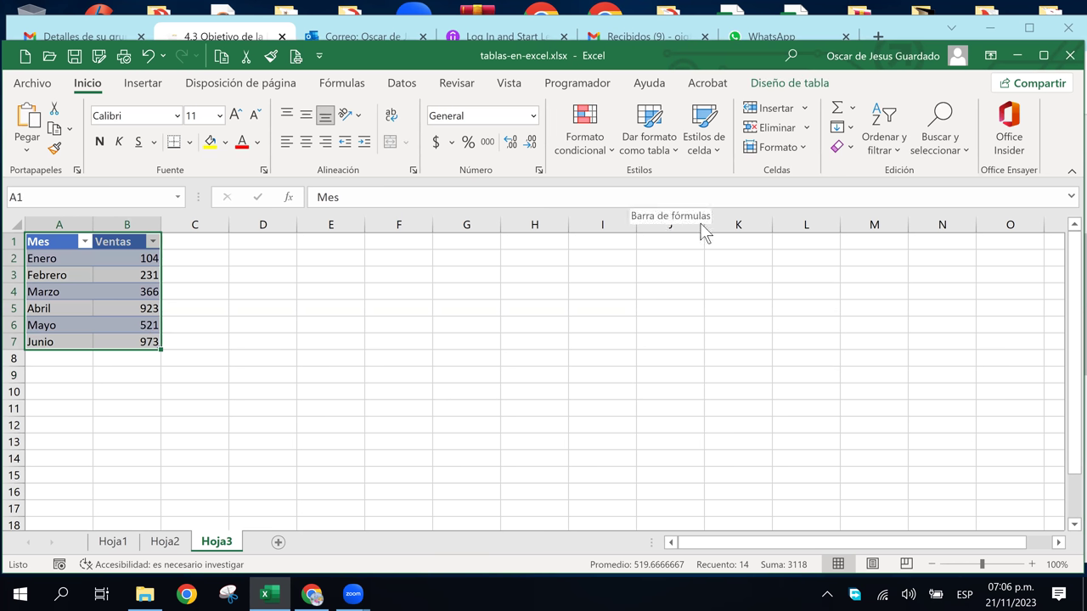
{"action": "left_click", "coordinate": [779, 91]}
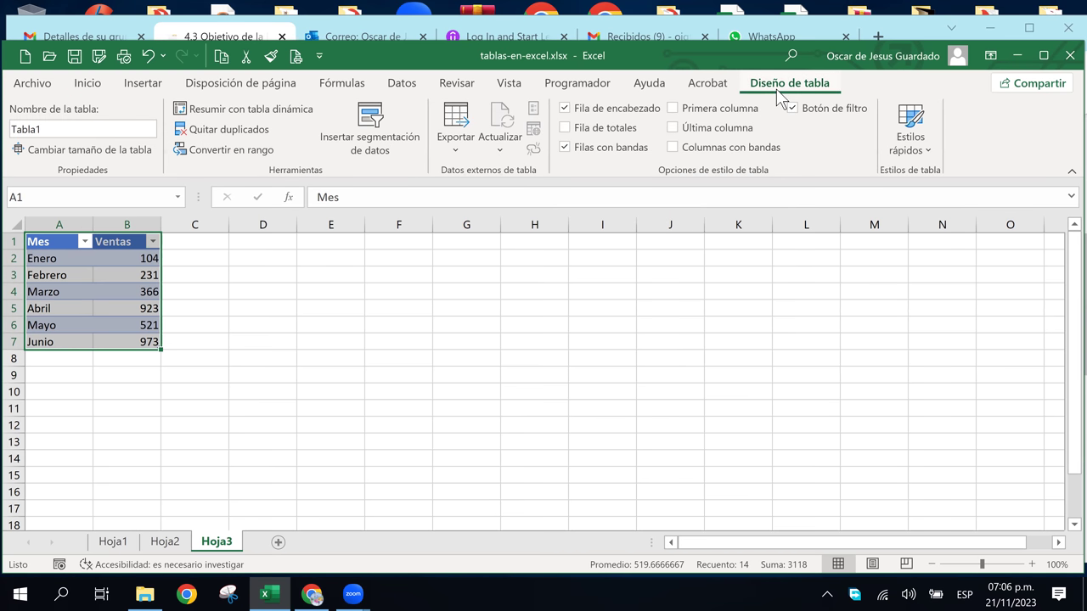
{"action": "left_click", "coordinate": [151, 92]}
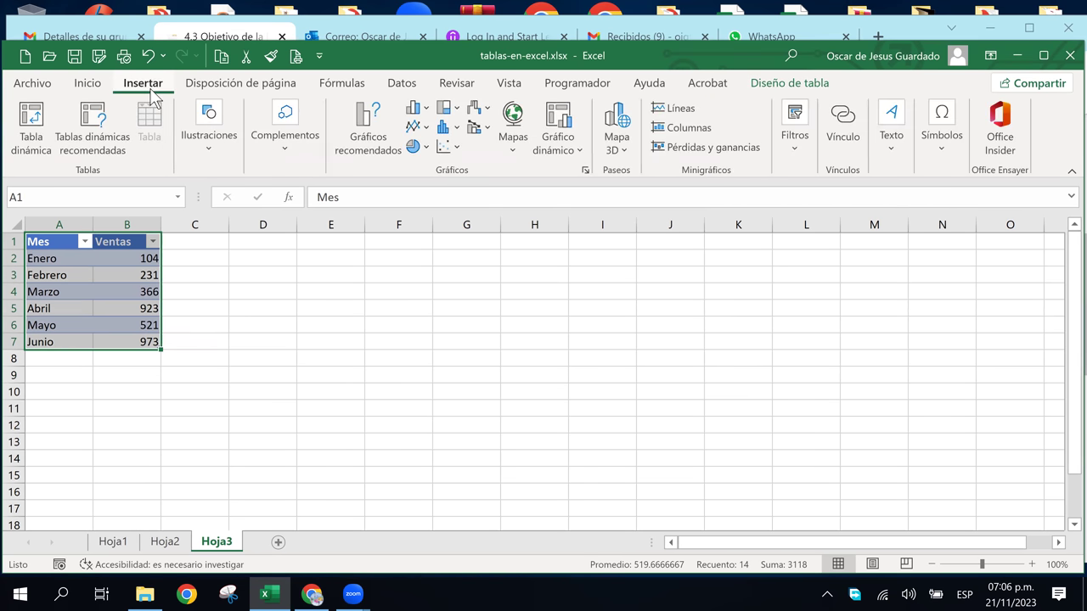
Insert a 3D clustered column chart of Ventas and apply a shadowed chart style
{"action": "left_click", "coordinate": [427, 113]}
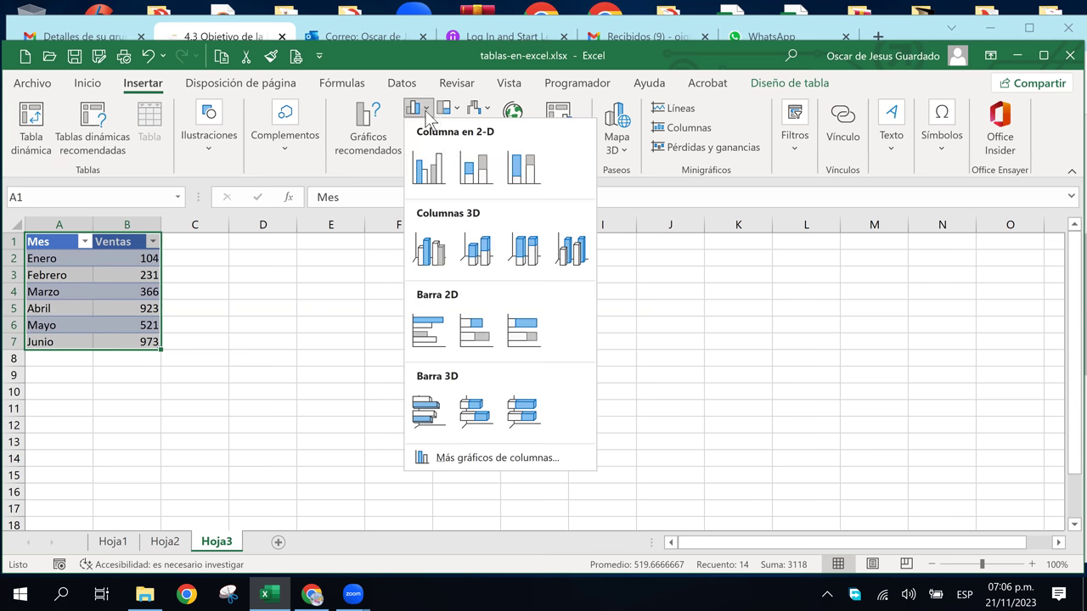
{"action": "left_click", "coordinate": [436, 255]}
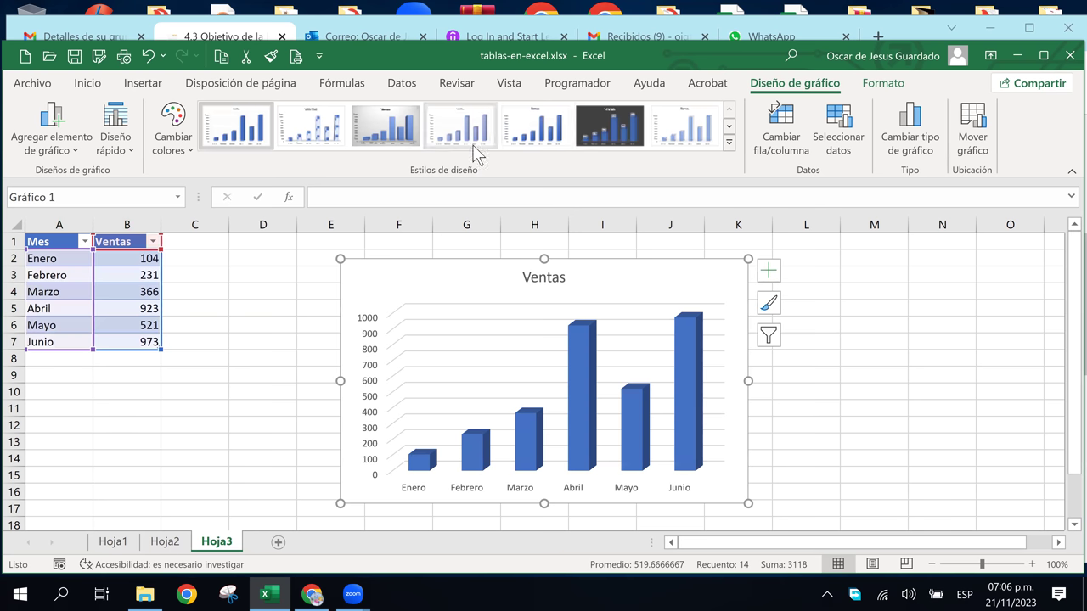
{"action": "left_click", "coordinate": [728, 141]}
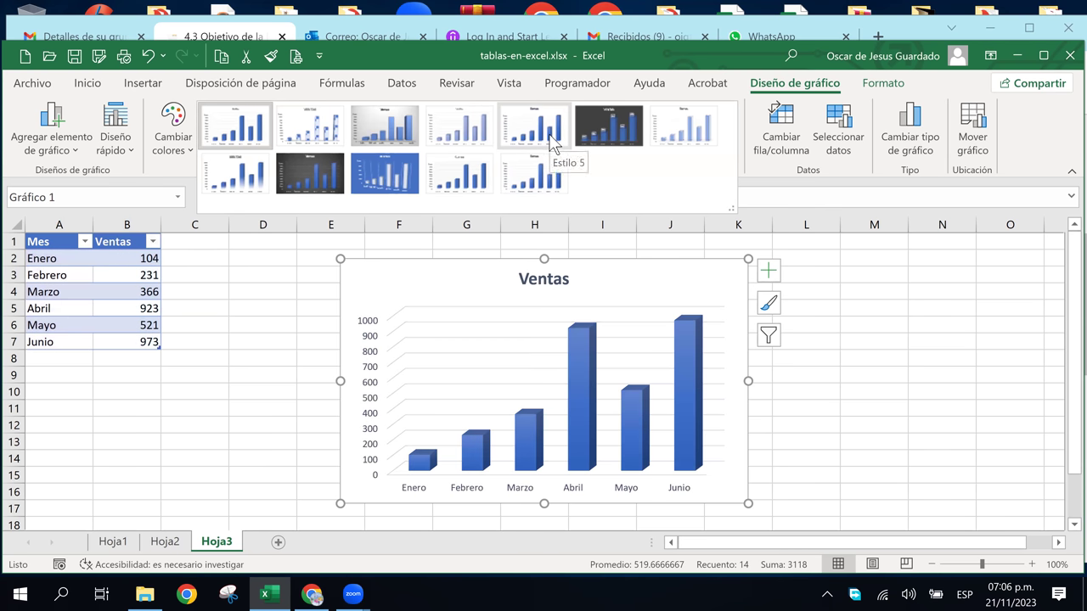
{"action": "left_click", "coordinate": [533, 182]}
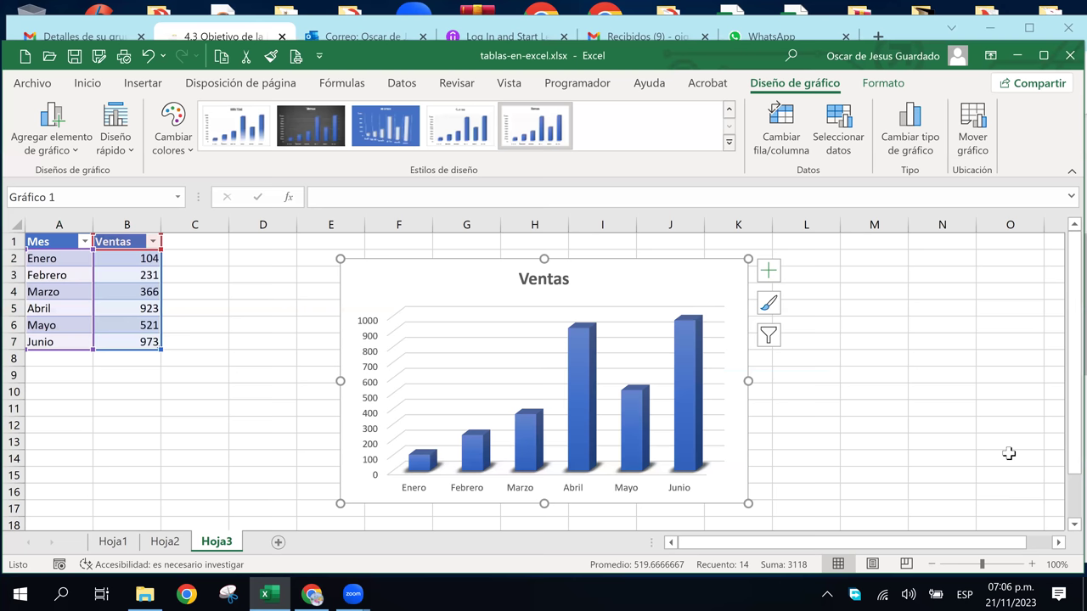
Add axis titles, a legend and data labels to the chart
{"action": "left_click", "coordinate": [767, 270]}
{"action": "left_click", "coordinate": [800, 319]}
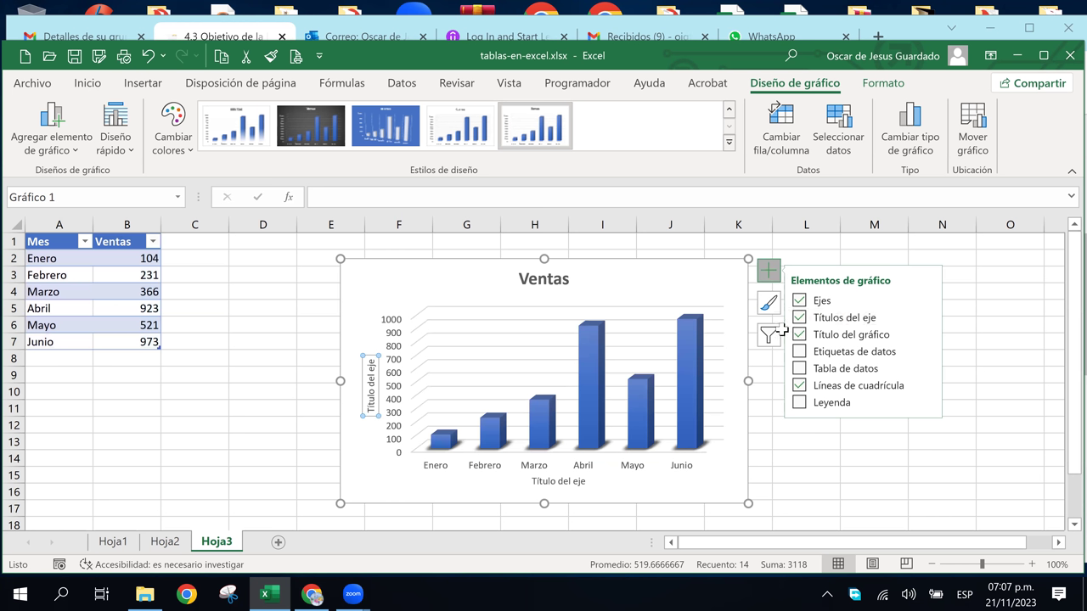
{"action": "left_click", "coordinate": [799, 404]}
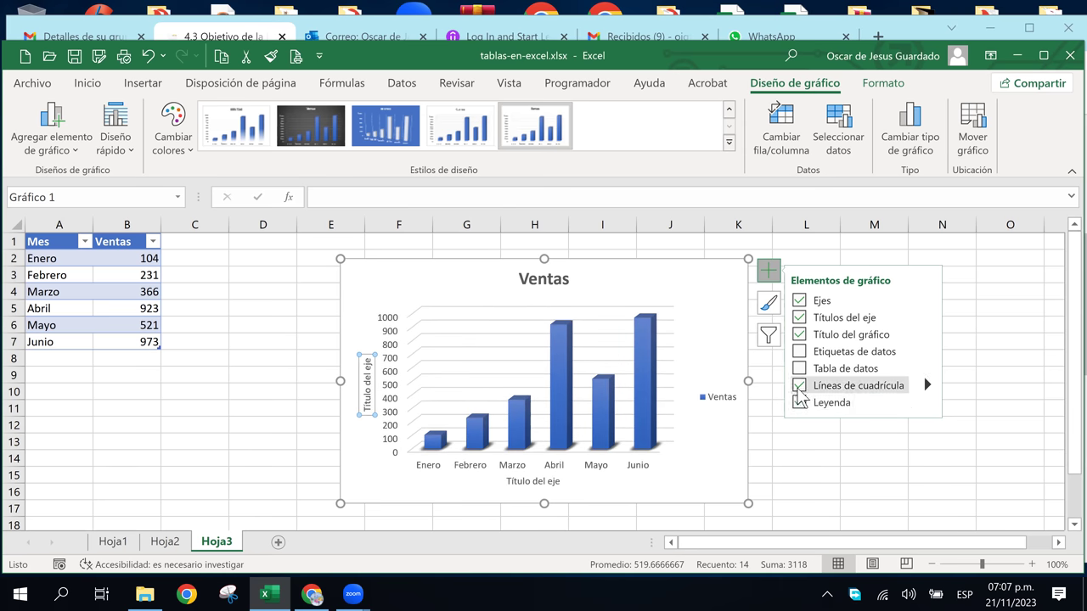
{"action": "left_click", "coordinate": [799, 369]}
{"action": "left_click", "coordinate": [799, 351]}
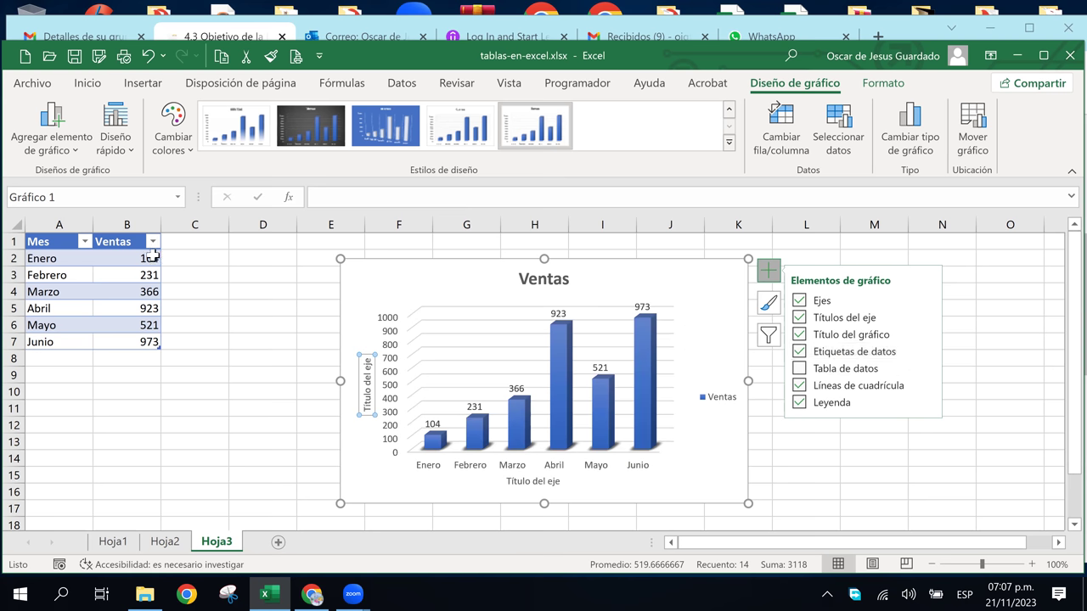
{"action": "left_click_drag", "start_coordinate": [153, 259], "coordinate": [151, 341]}
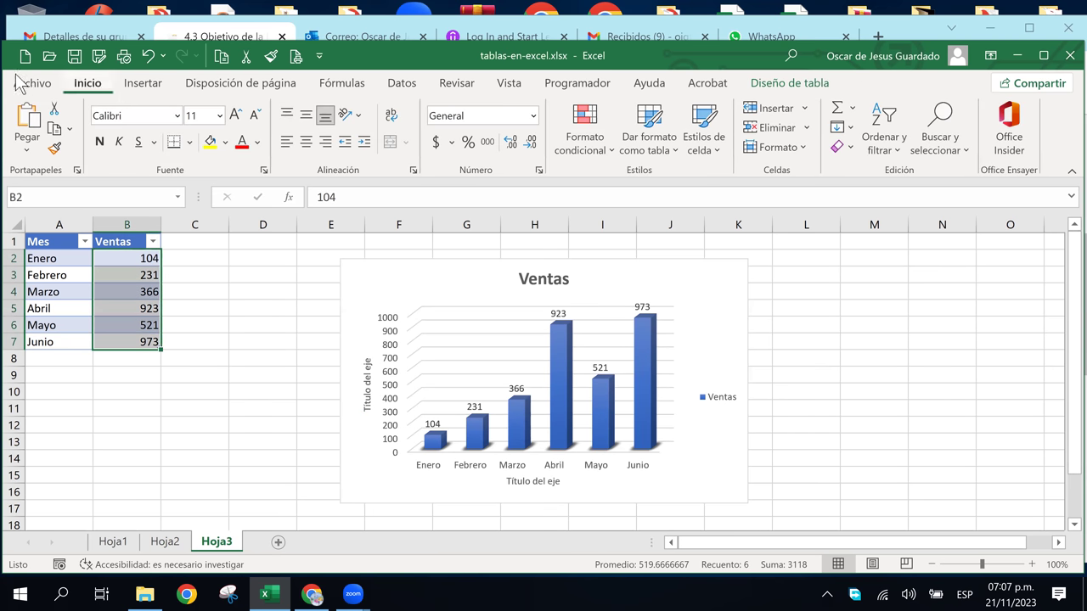
Format the Ventas values as Contabilidad and move the chart left beside the table
{"action": "left_click", "coordinate": [435, 142]}
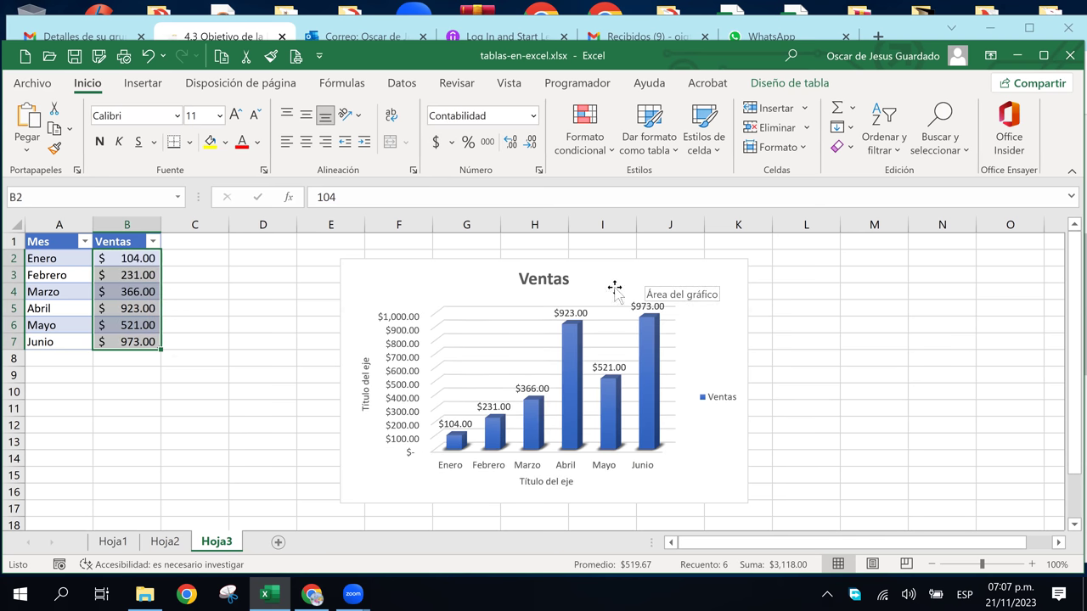
{"action": "left_click_drag", "start_coordinate": [599, 285], "coordinate": [443, 273]}
{"action": "left_click_drag", "start_coordinate": [434, 264], "coordinate": [423, 257]}
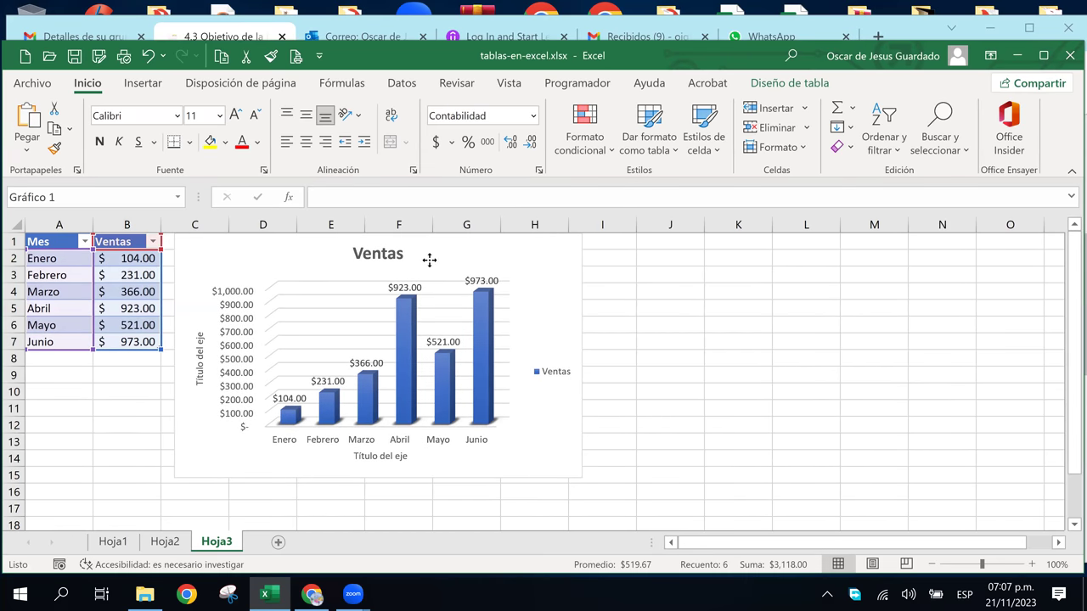
Shrink the chart's value labels to 7-point font
{"action": "left_click", "coordinate": [484, 285]}
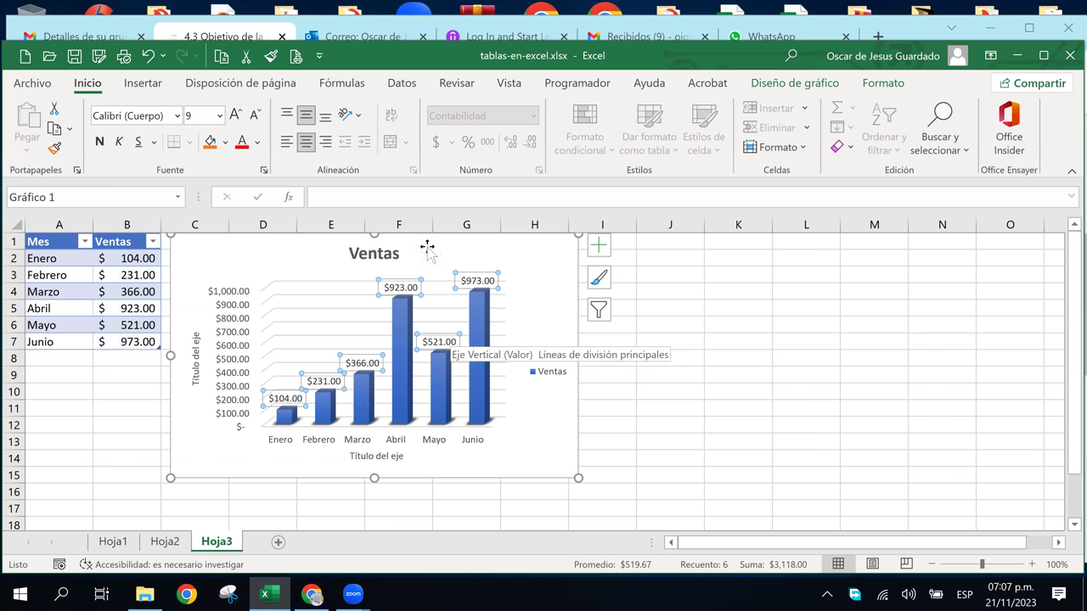
{"action": "left_click", "coordinate": [255, 115]}
{"action": "left_click", "coordinate": [255, 115]}
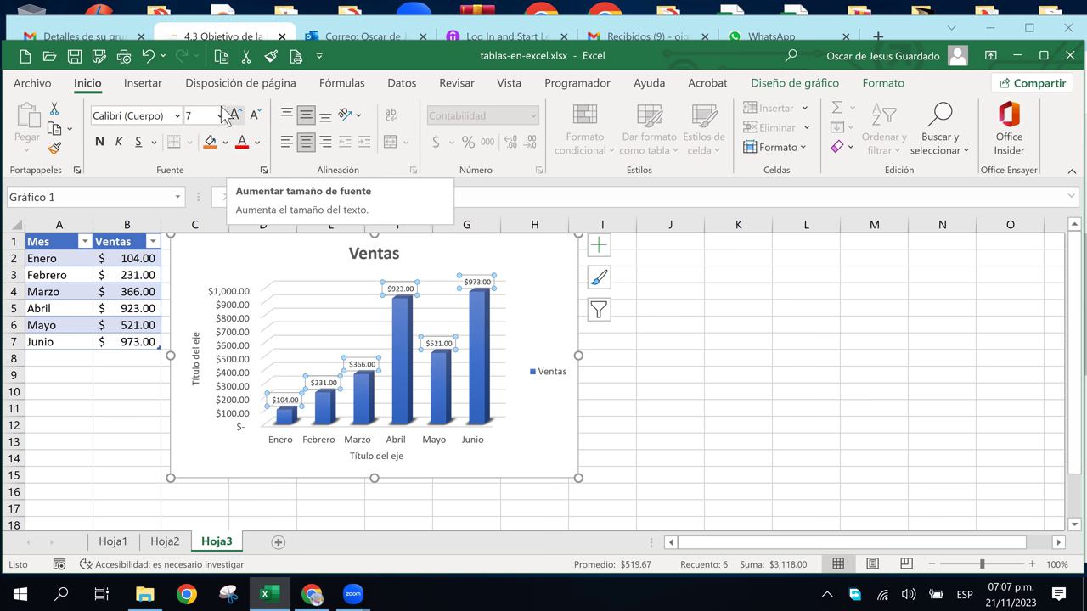
{"action": "left_click", "coordinate": [368, 456]}
{"action": "triple_click", "coordinate": [371, 456]}
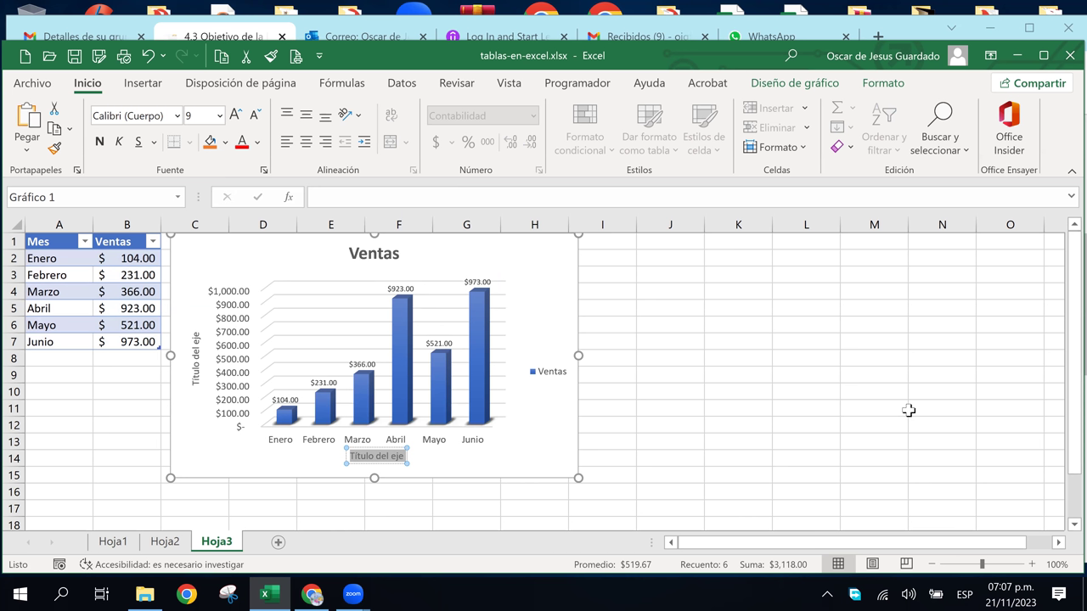
Title the horizontal axis 'Meses' and the vertical axis 'Miles'
{"action": "type", "text": "Meses"}
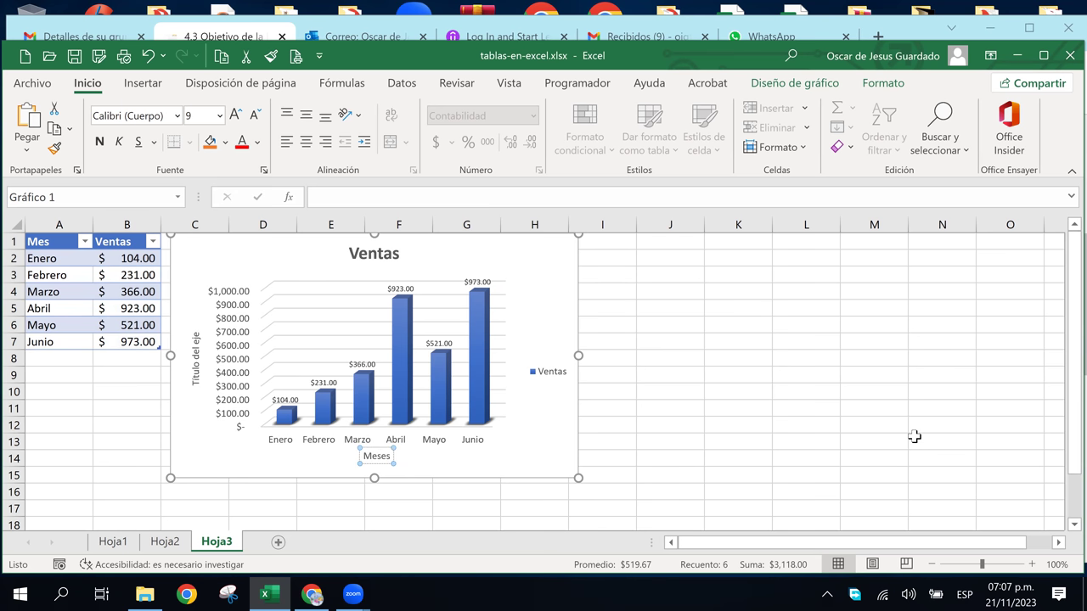
{"action": "left_click", "coordinate": [195, 371]}
{"action": "double_click", "coordinate": [195, 371]}
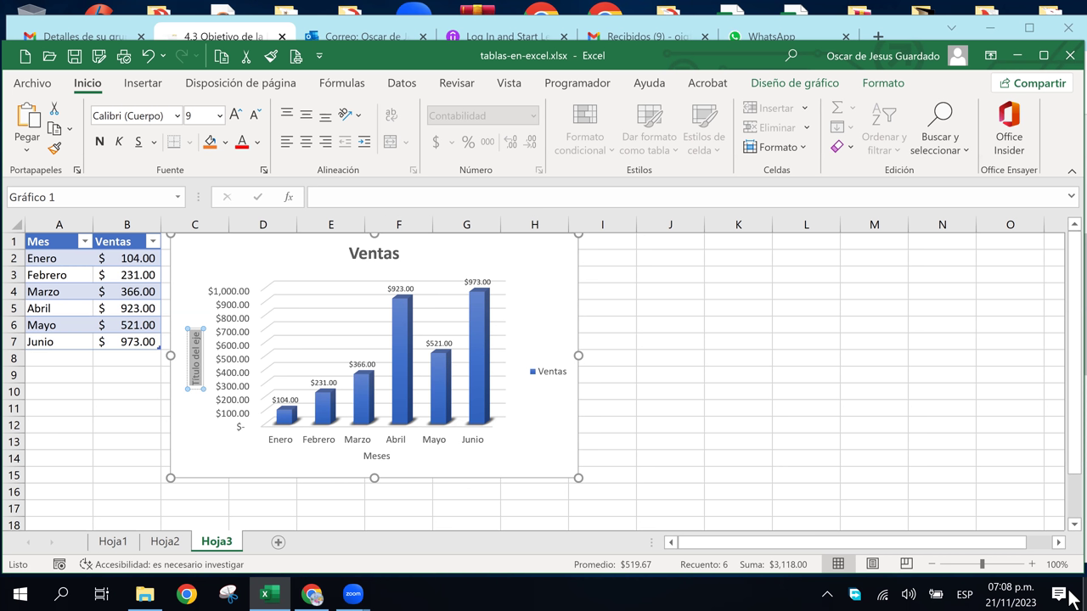
{"action": "key", "text": "BackSpace"}
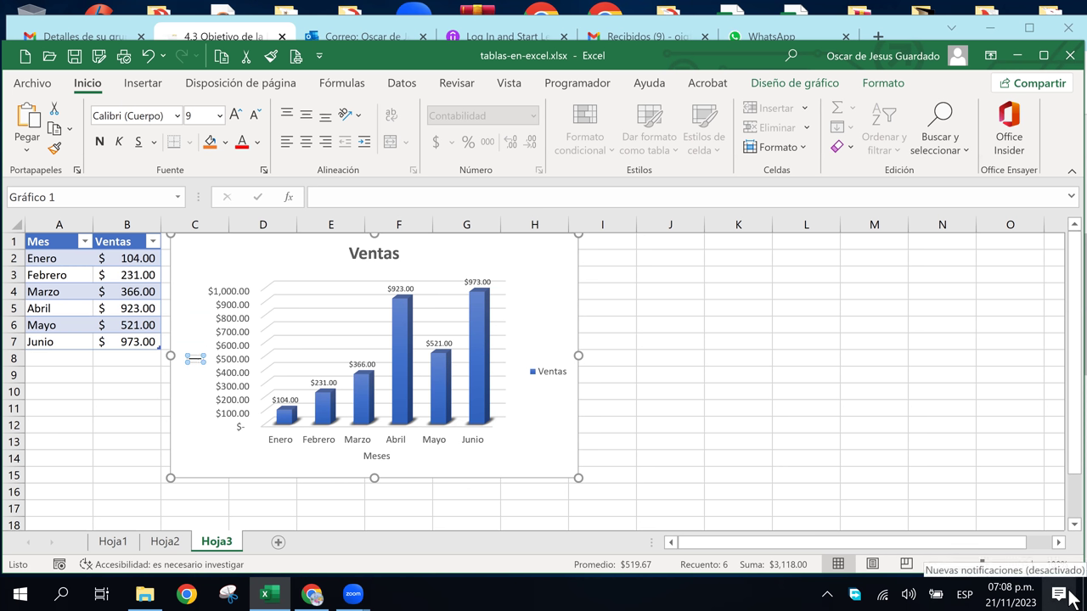
{"action": "type", "text": "Mile"}
{"action": "type", "text": "s"}
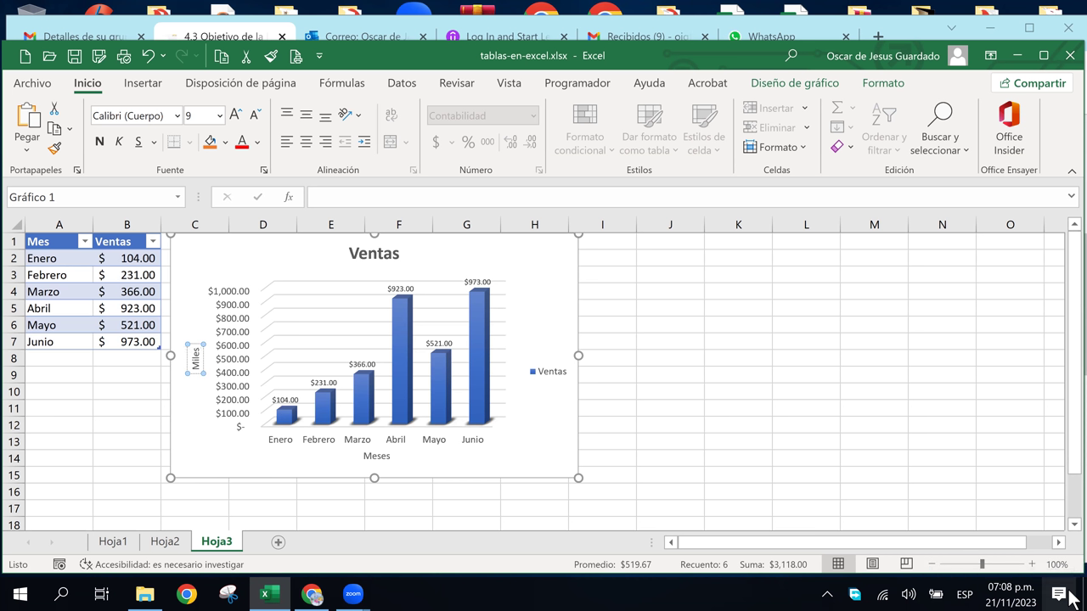
{"action": "left_click", "coordinate": [549, 373]}
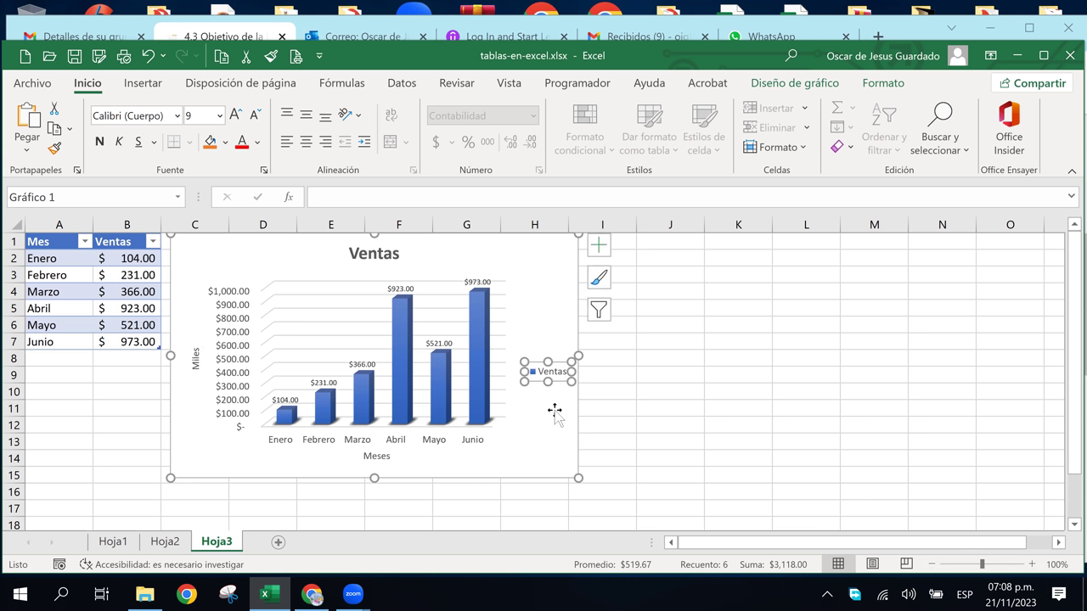
{"action": "left_click", "coordinate": [546, 358]}
{"action": "left_click", "coordinate": [548, 373]}
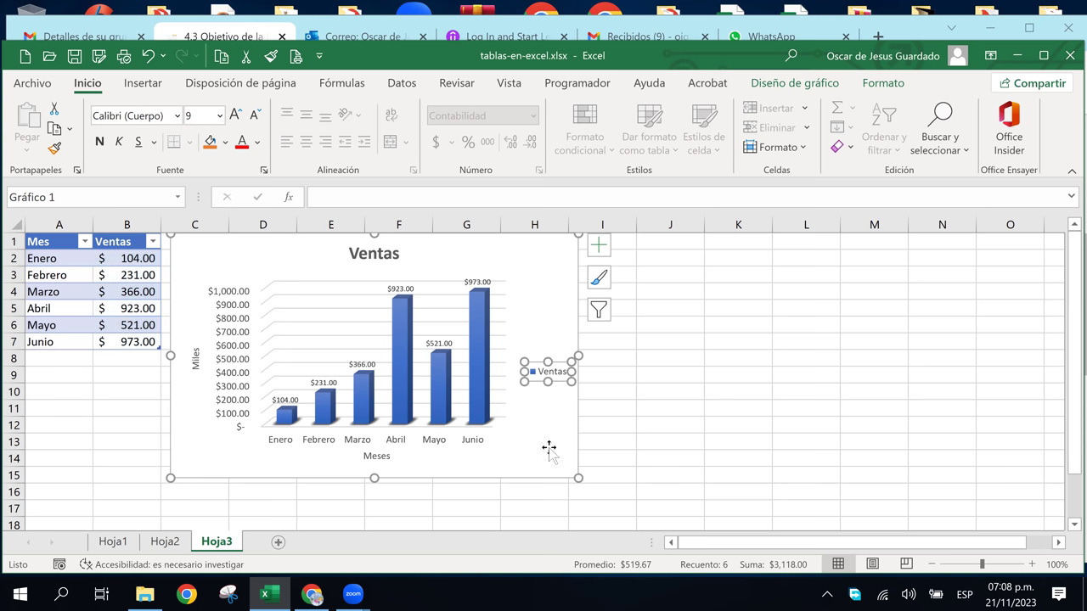
{"action": "left_click", "coordinate": [398, 326]}
Open Formato de punto de datos for the Abril column and view its 3-D format settings
{"action": "left_click", "coordinate": [402, 324]}
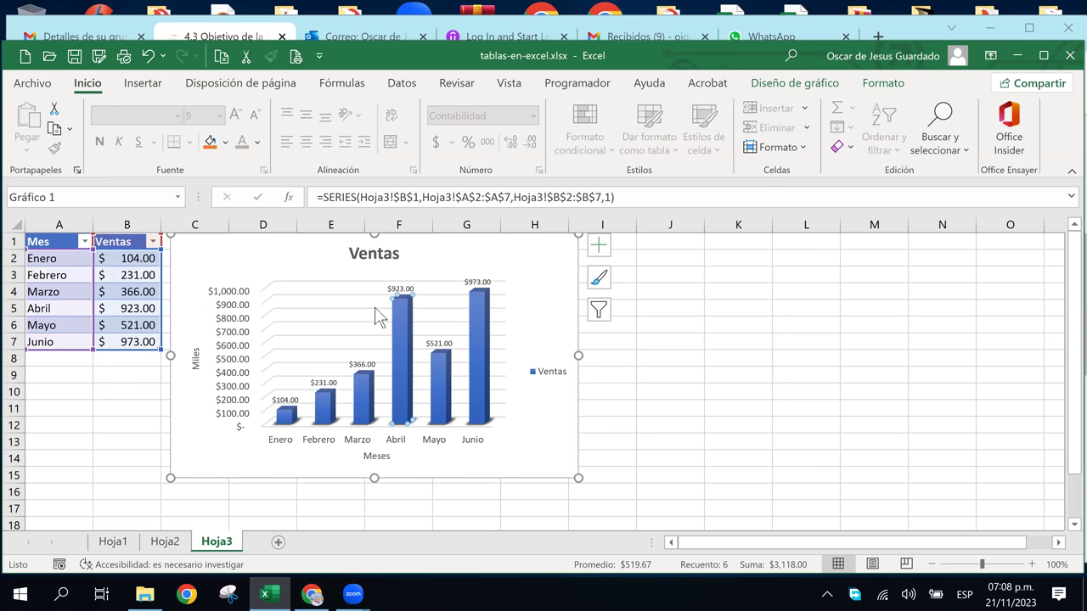
{"action": "right_click", "coordinate": [399, 338]}
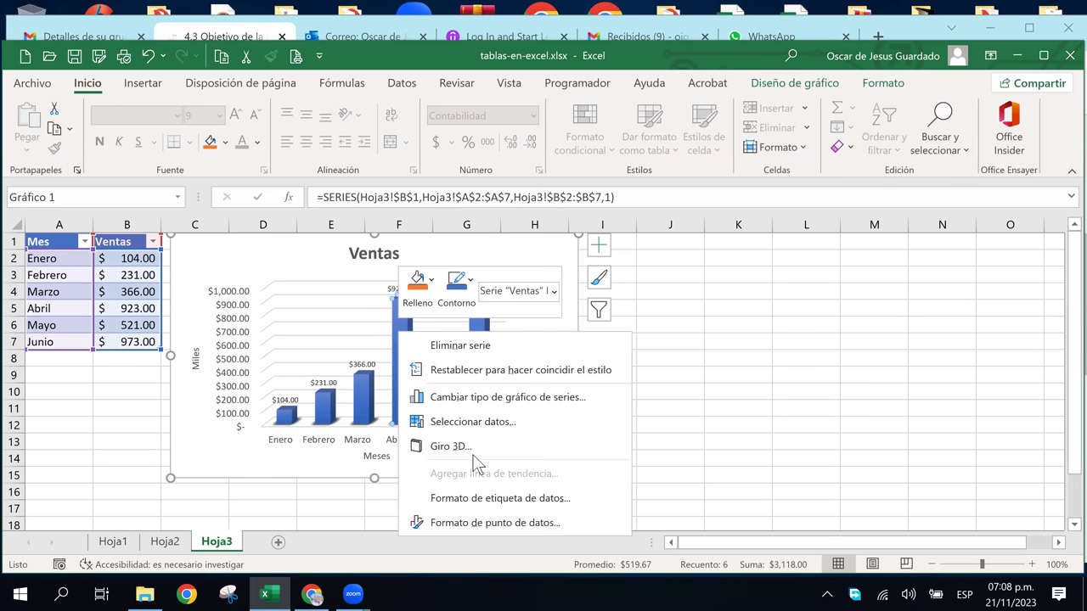
{"action": "left_click", "coordinate": [531, 524]}
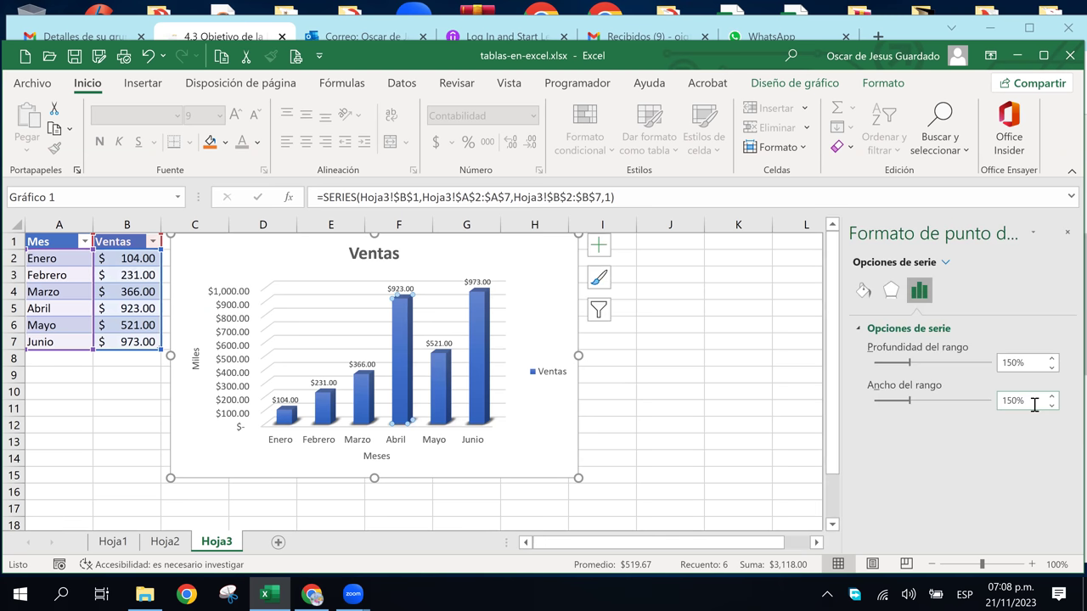
{"action": "left_click", "coordinate": [886, 295]}
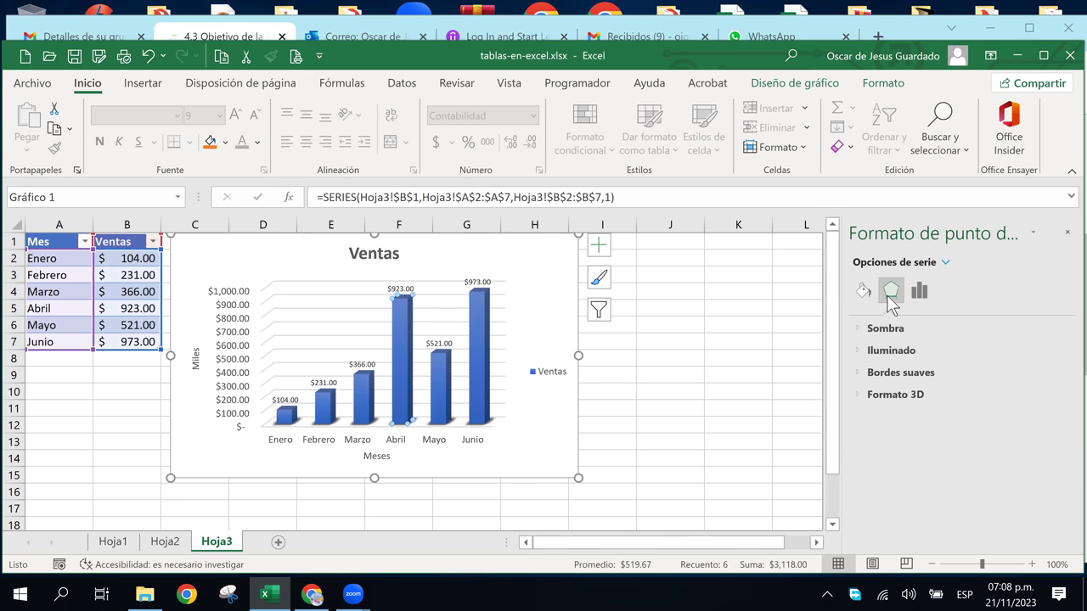
{"action": "left_click", "coordinate": [857, 394]}
{"action": "scroll", "coordinate": [882, 505], "scroll_direction": "down", "scroll_amount": 3}
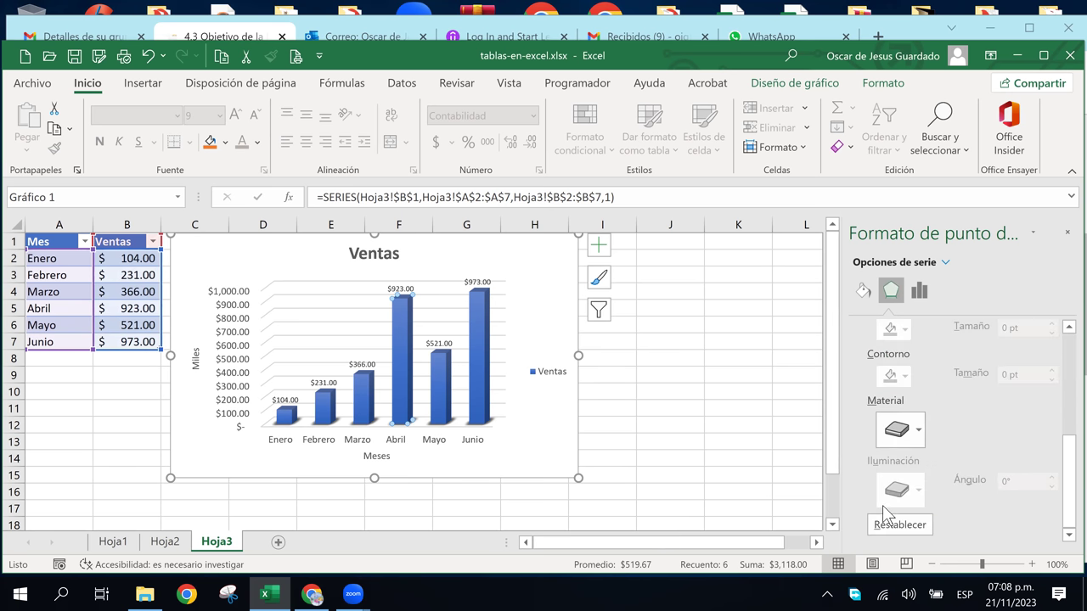
{"action": "scroll", "coordinate": [882, 506], "scroll_direction": "up", "scroll_amount": 5}
Select the whole Ventas series and give the columns a partial pyramid shape
{"action": "left_click", "coordinate": [533, 328]}
{"action": "left_click", "coordinate": [494, 319]}
{"action": "left_click", "coordinate": [473, 319]}
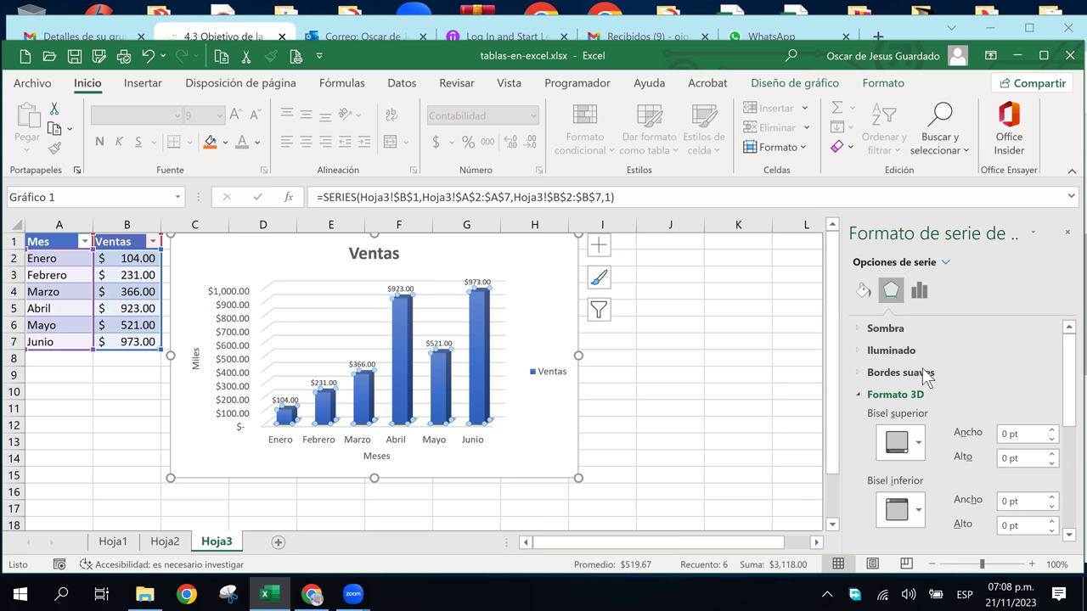
{"action": "scroll", "coordinate": [925, 357], "scroll_direction": "down", "scroll_amount": 3}
{"action": "left_click", "coordinate": [919, 291]}
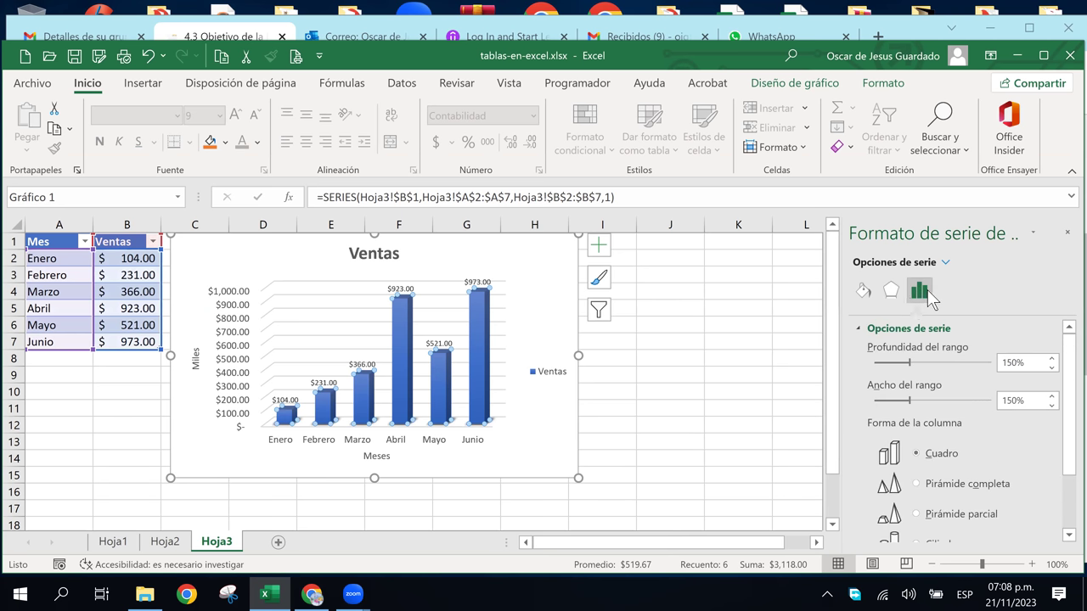
{"action": "scroll", "coordinate": [955, 419], "scroll_direction": "down", "scroll_amount": 3}
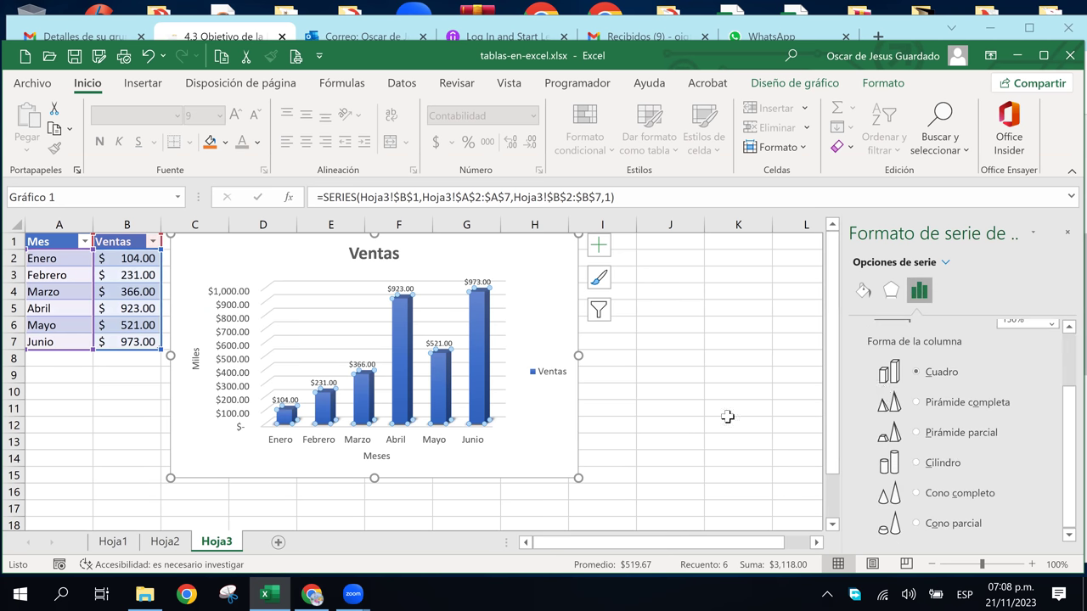
{"action": "left_click", "coordinate": [916, 432]}
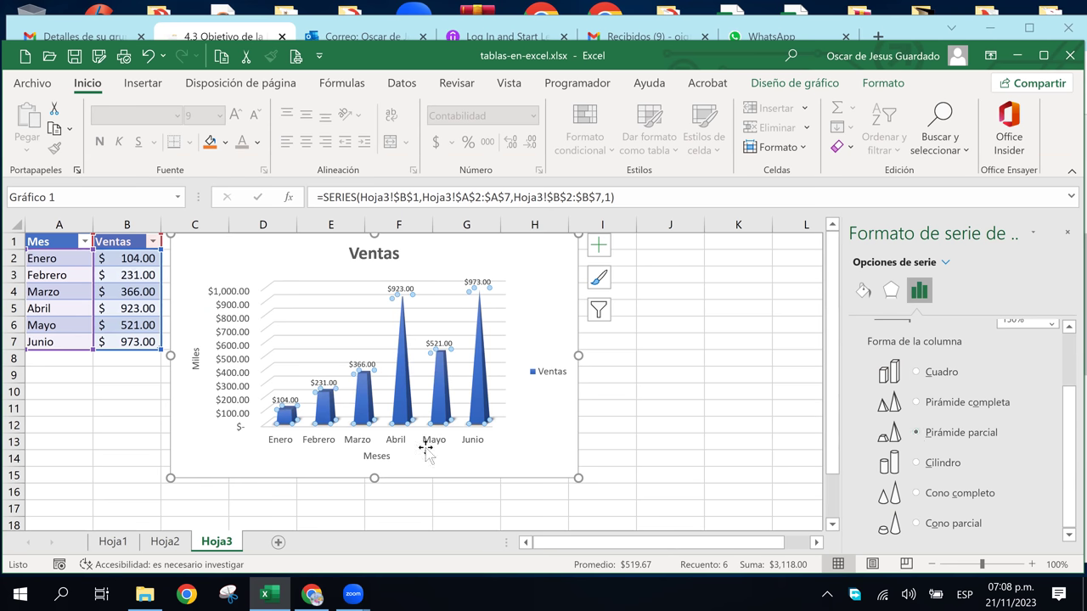
Switch the series' column shape to cylinders
{"action": "left_click", "coordinate": [477, 402]}
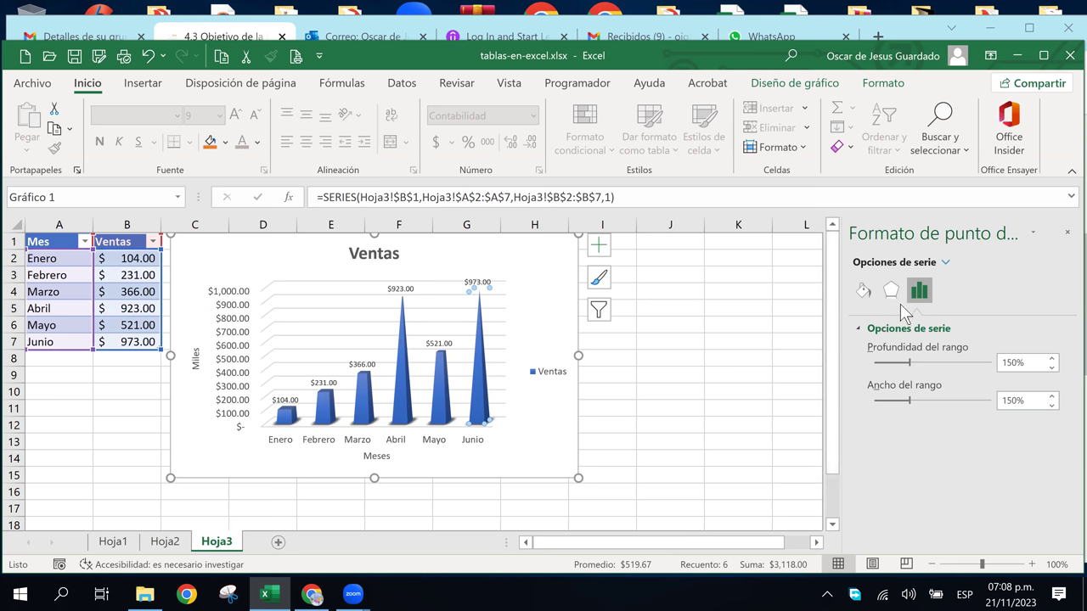
{"action": "left_click", "coordinate": [381, 419]}
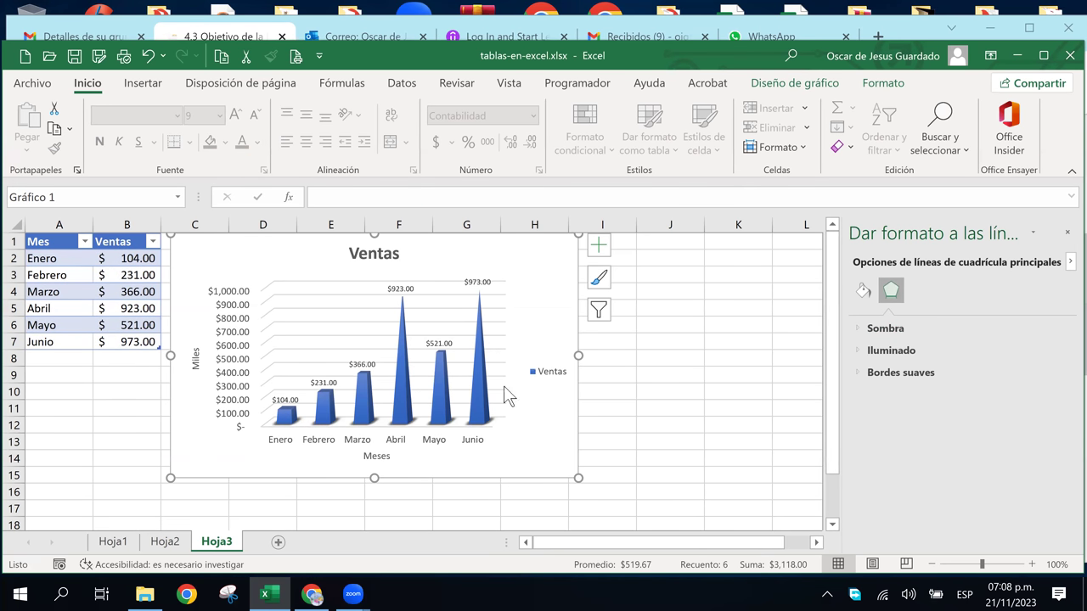
{"action": "left_click", "coordinate": [442, 393]}
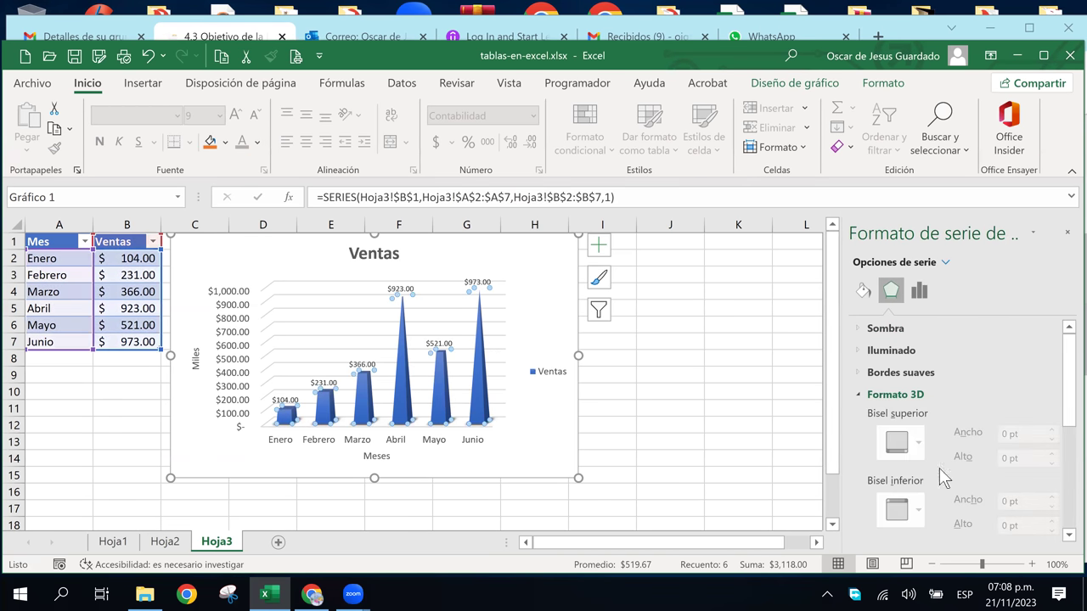
{"action": "left_click", "coordinate": [920, 297]}
{"action": "scroll", "coordinate": [936, 503], "scroll_direction": "down", "scroll_amount": 1}
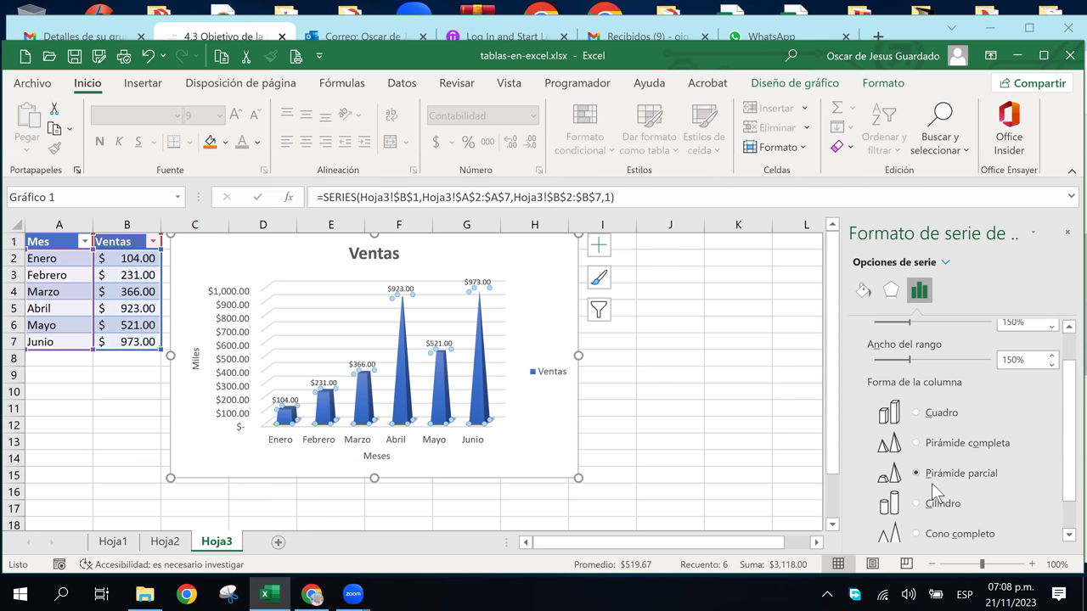
{"action": "left_click", "coordinate": [926, 505]}
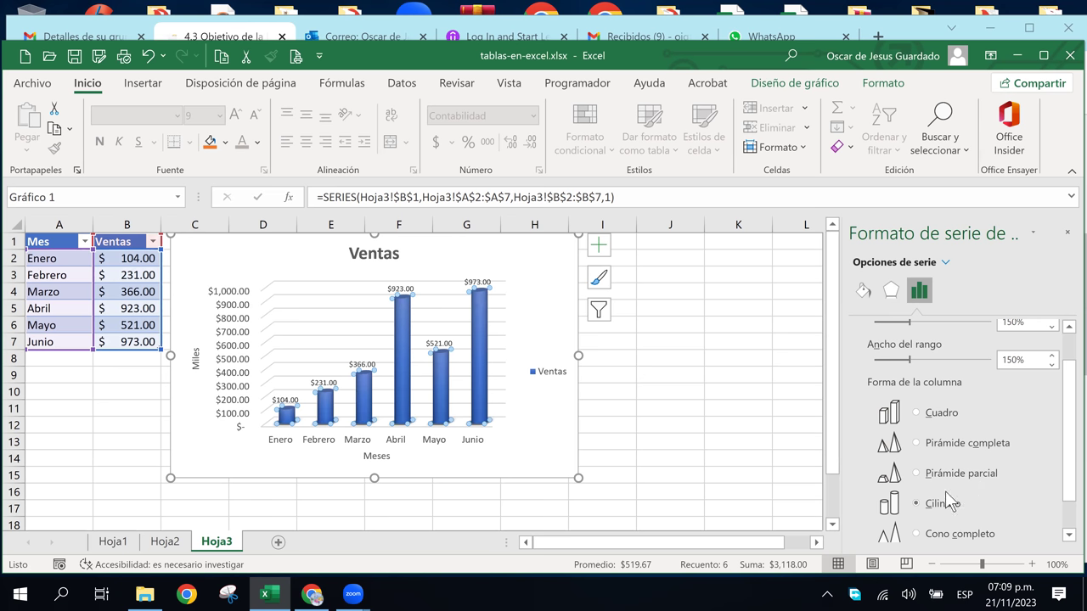
Try full pyramids as the column shape
{"action": "left_click", "coordinate": [557, 440]}
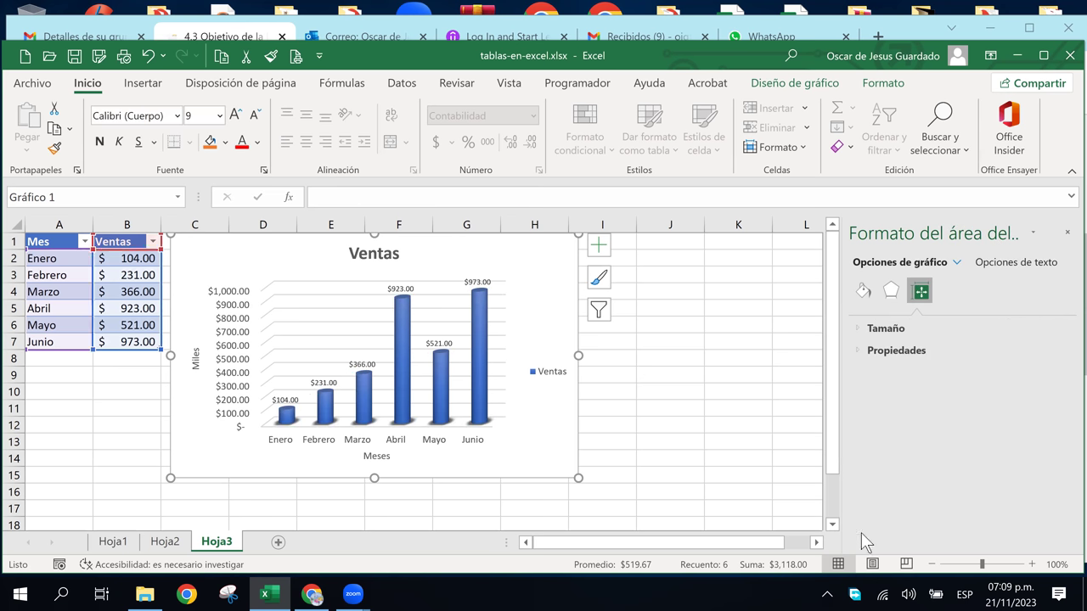
{"action": "left_click", "coordinate": [466, 381]}
{"action": "left_click", "coordinate": [476, 360]}
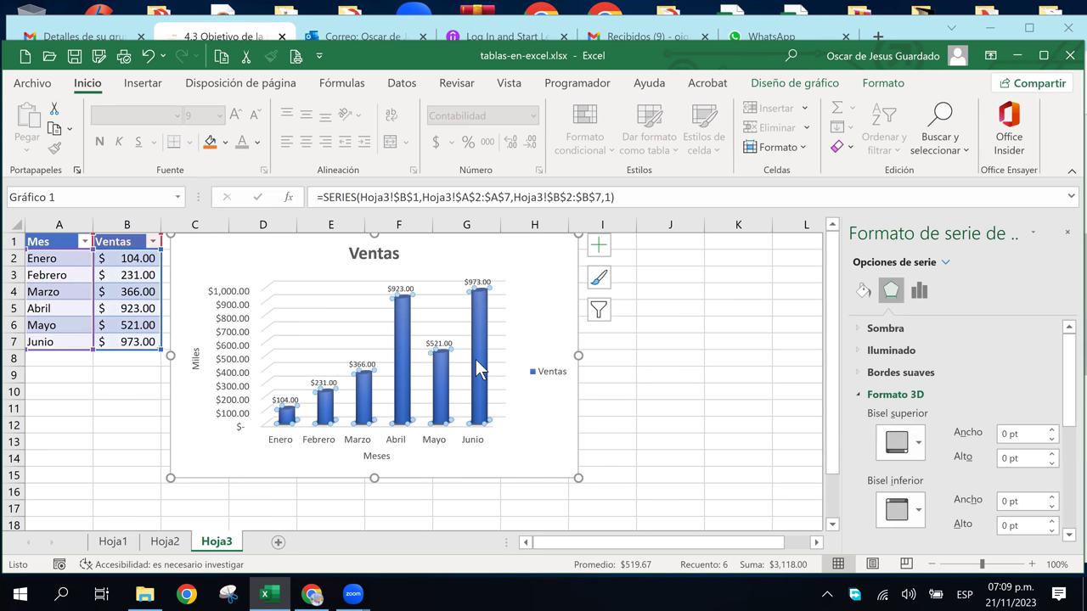
{"action": "left_click", "coordinate": [919, 291]}
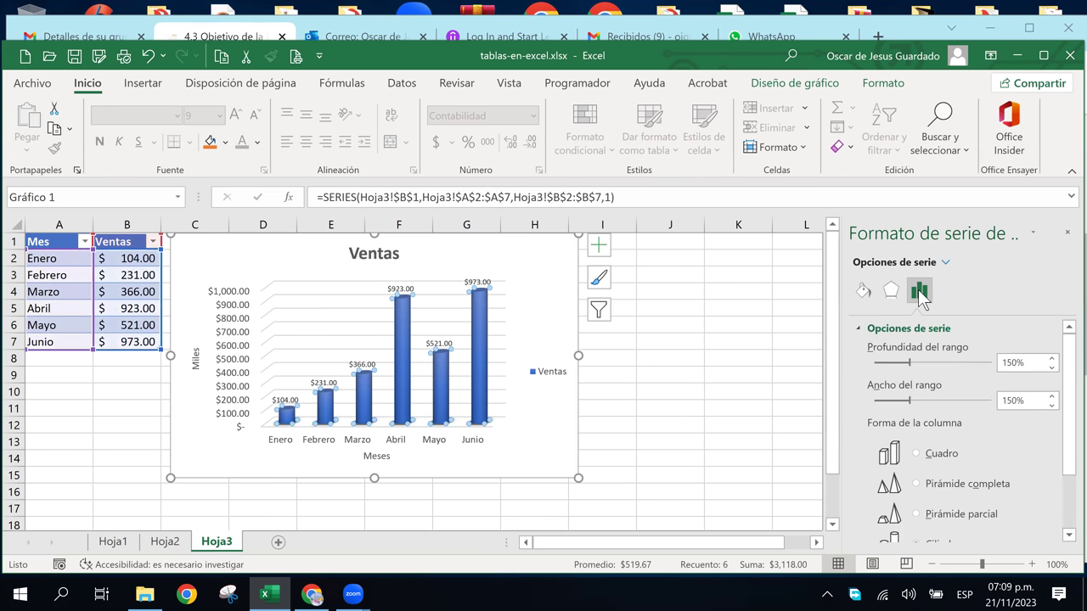
{"action": "left_click", "coordinate": [916, 485]}
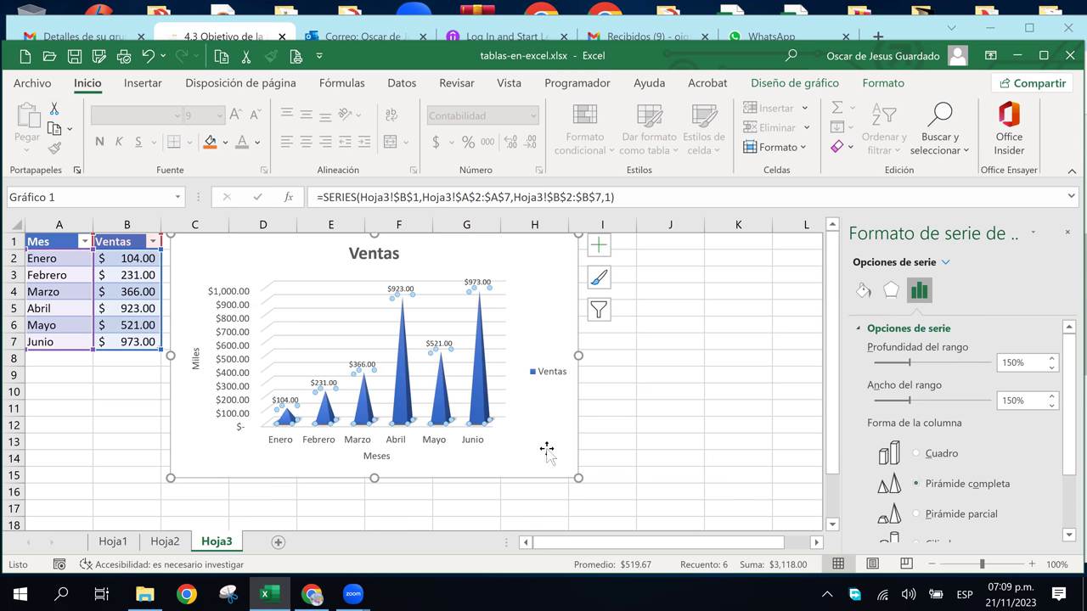
Try full cones, then settle on Cono parcial as the column shape
{"action": "left_click", "coordinate": [532, 427]}
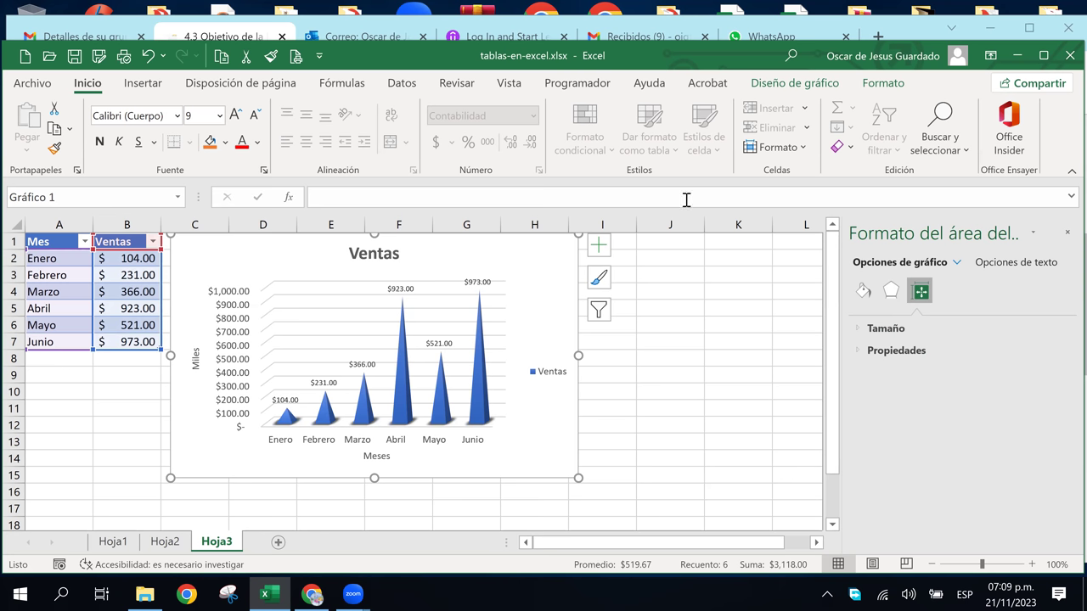
{"action": "left_click", "coordinate": [477, 371]}
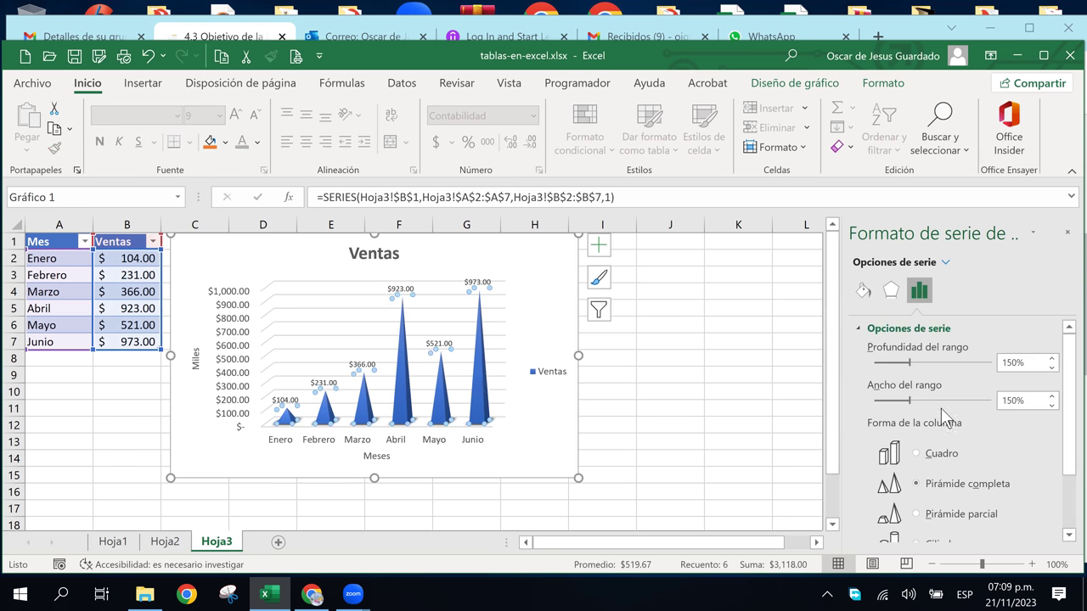
{"action": "scroll", "coordinate": [926, 540], "scroll_direction": "down", "scroll_amount": 3}
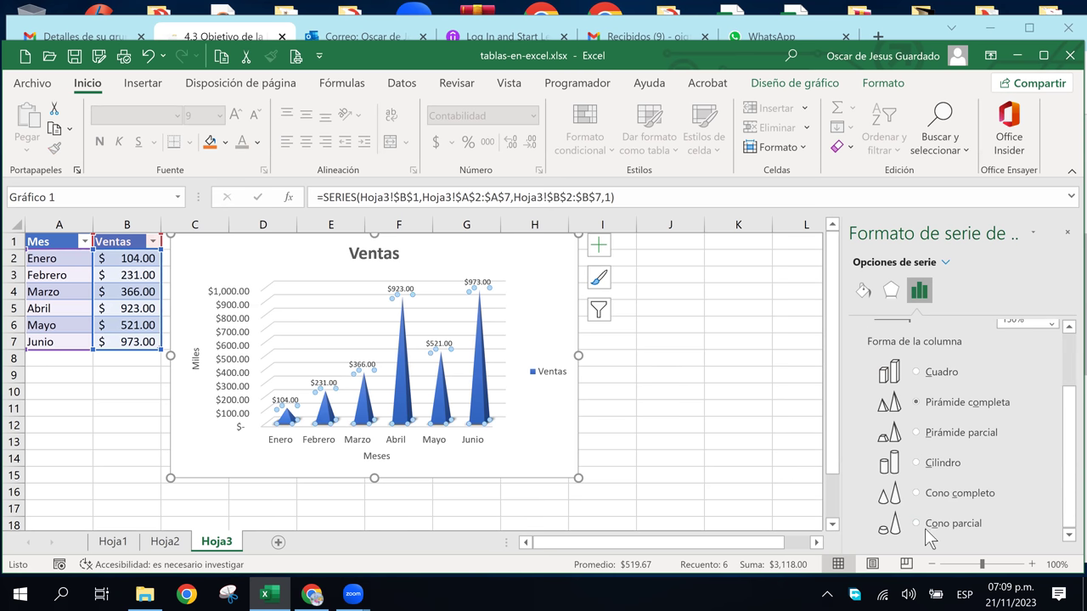
{"action": "left_click", "coordinate": [927, 494]}
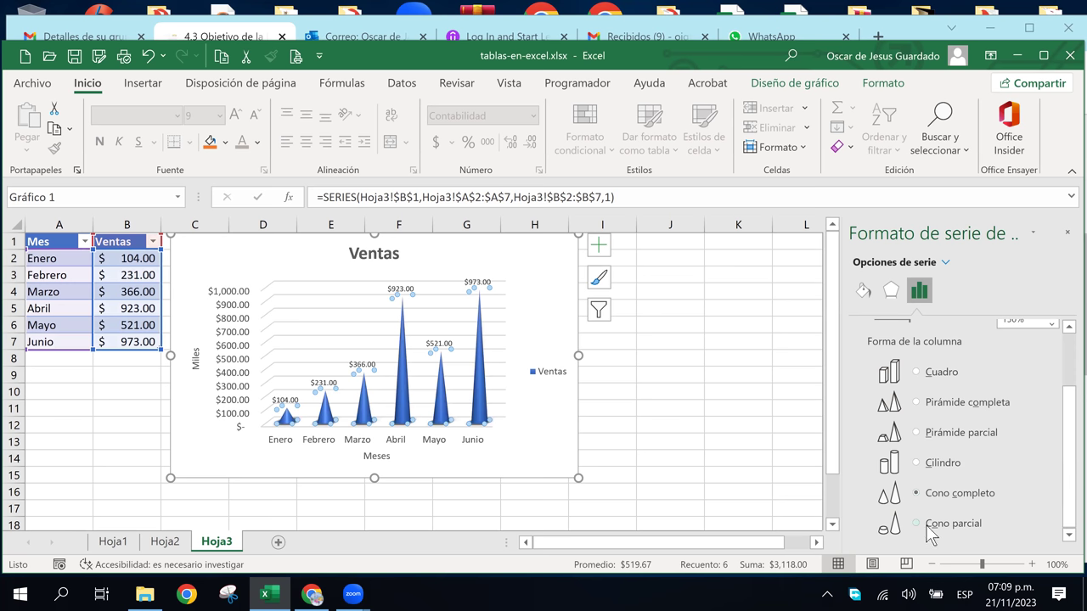
{"action": "left_click", "coordinate": [926, 524]}
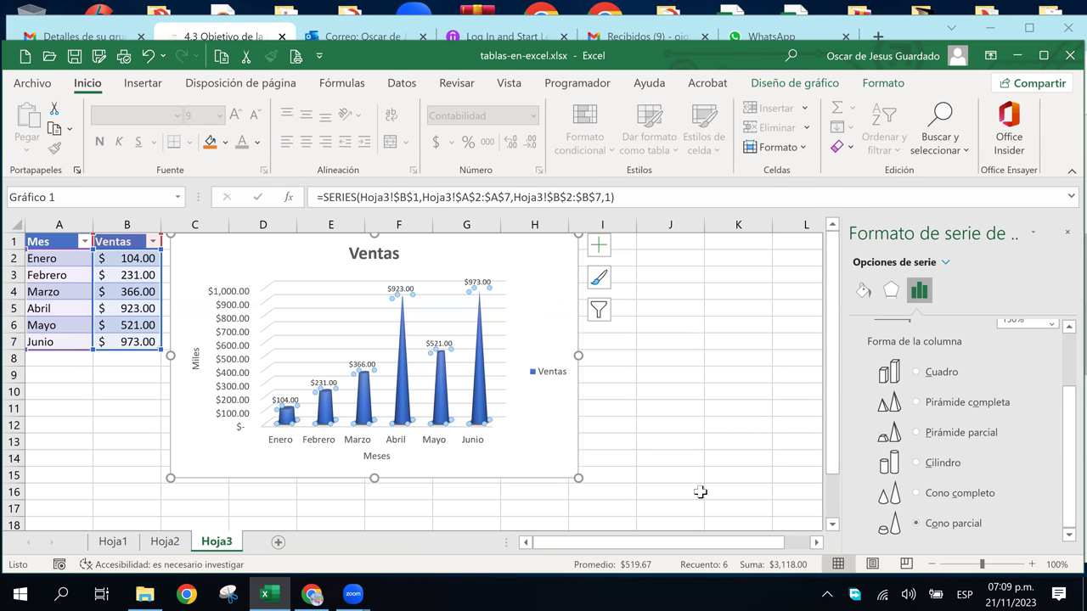
{"action": "left_click", "coordinate": [549, 434]}
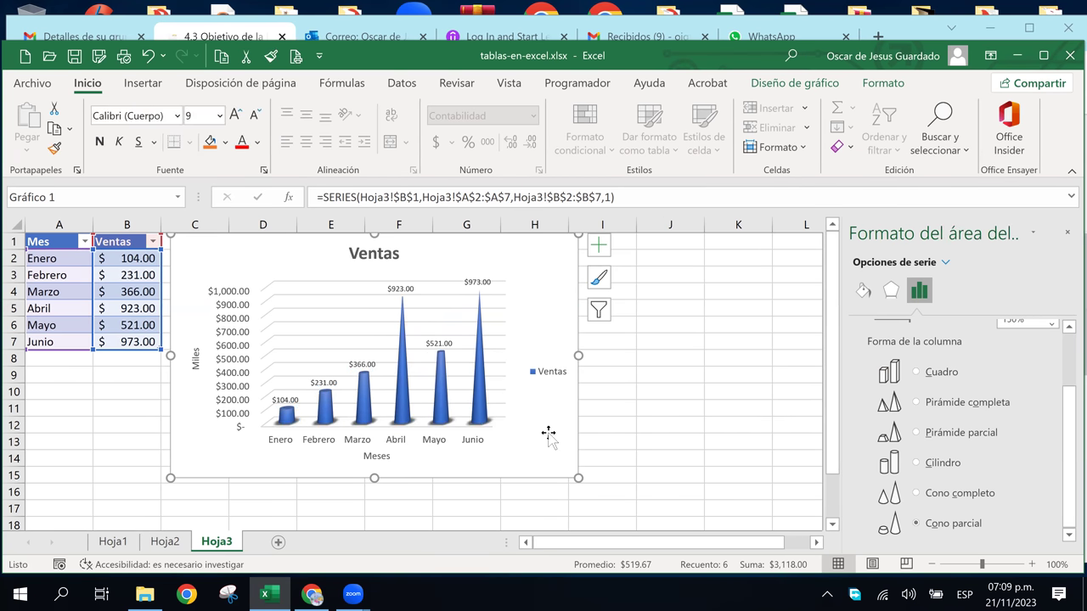
{"action": "left_click", "coordinate": [403, 415]}
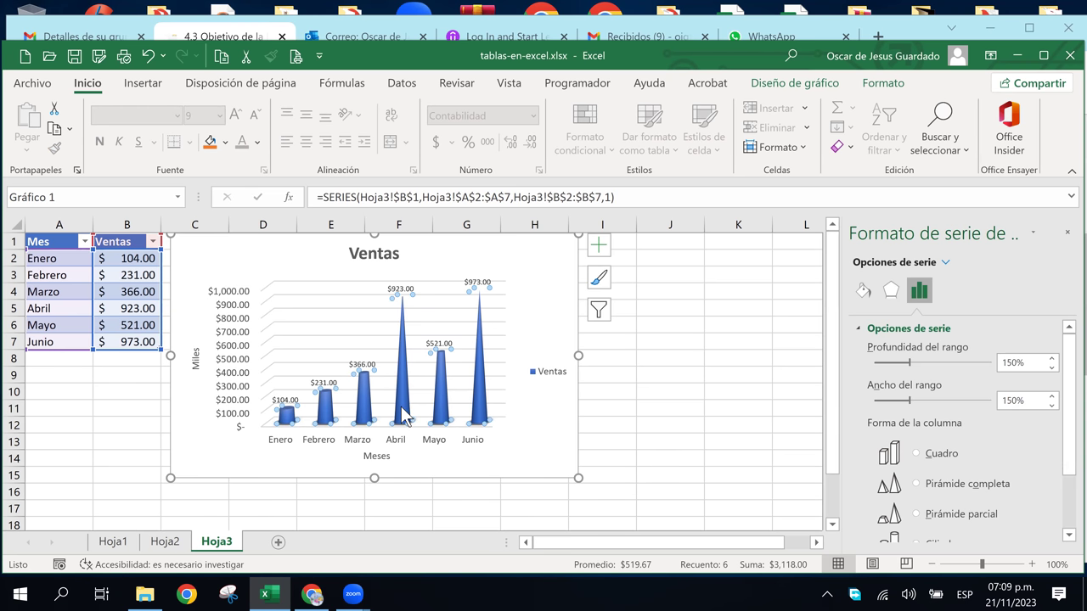
Give the cone columns a Relleno de trama, trying diagonal stripes before the woven swatch
{"action": "left_click", "coordinate": [864, 291]}
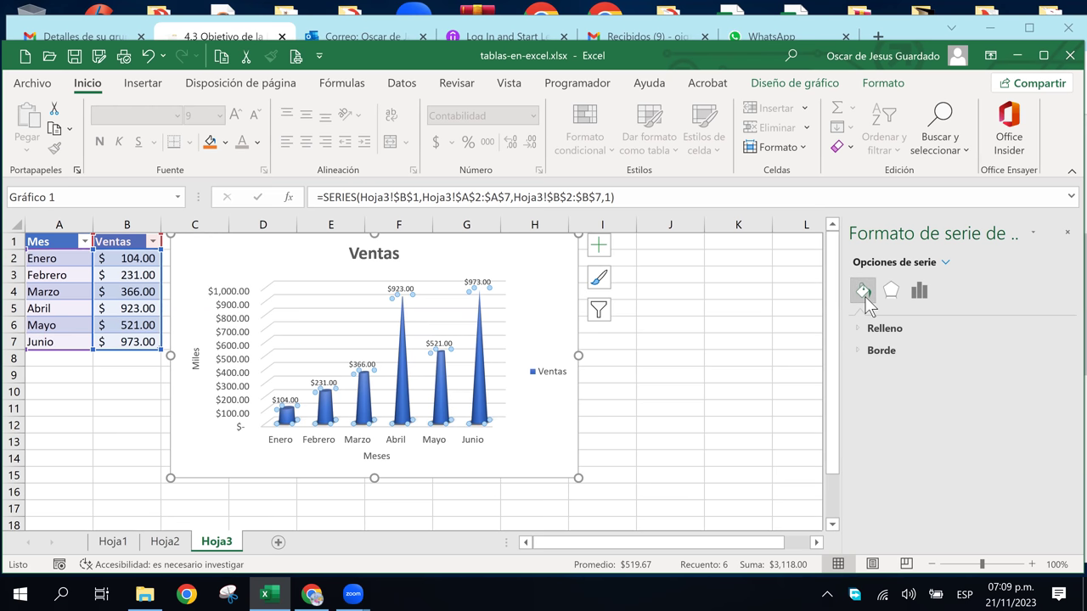
{"action": "left_click", "coordinate": [858, 329]}
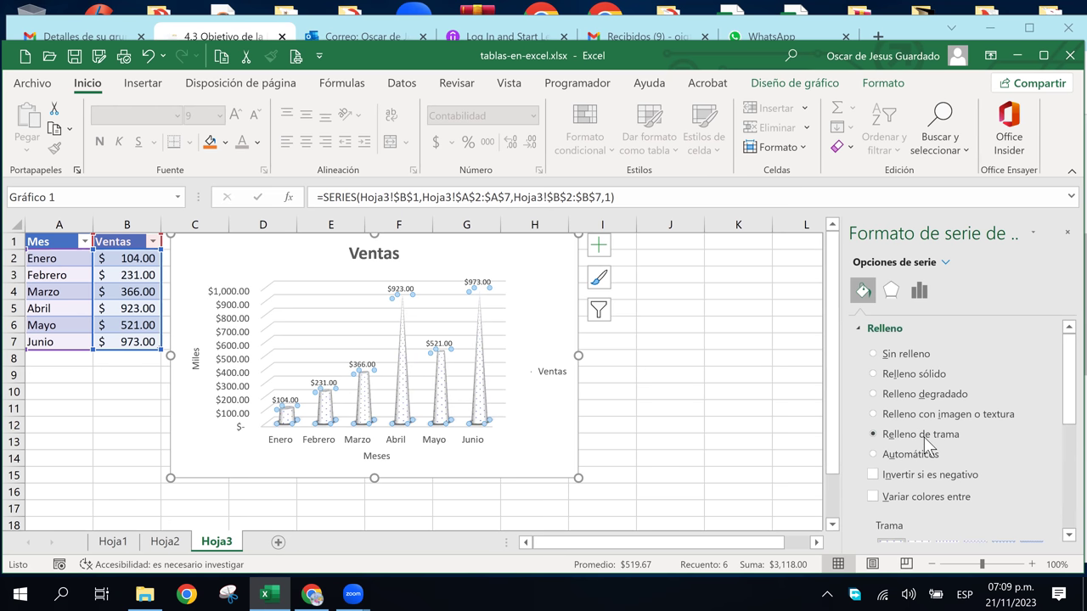
{"action": "scroll", "coordinate": [938, 442], "scroll_direction": "down", "scroll_amount": 1}
{"action": "scroll", "coordinate": [941, 440], "scroll_direction": "down", "scroll_amount": 1}
{"action": "scroll", "coordinate": [943, 440], "scroll_direction": "down", "scroll_amount": 1}
{"action": "scroll", "coordinate": [977, 456], "scroll_direction": "down", "scroll_amount": 1}
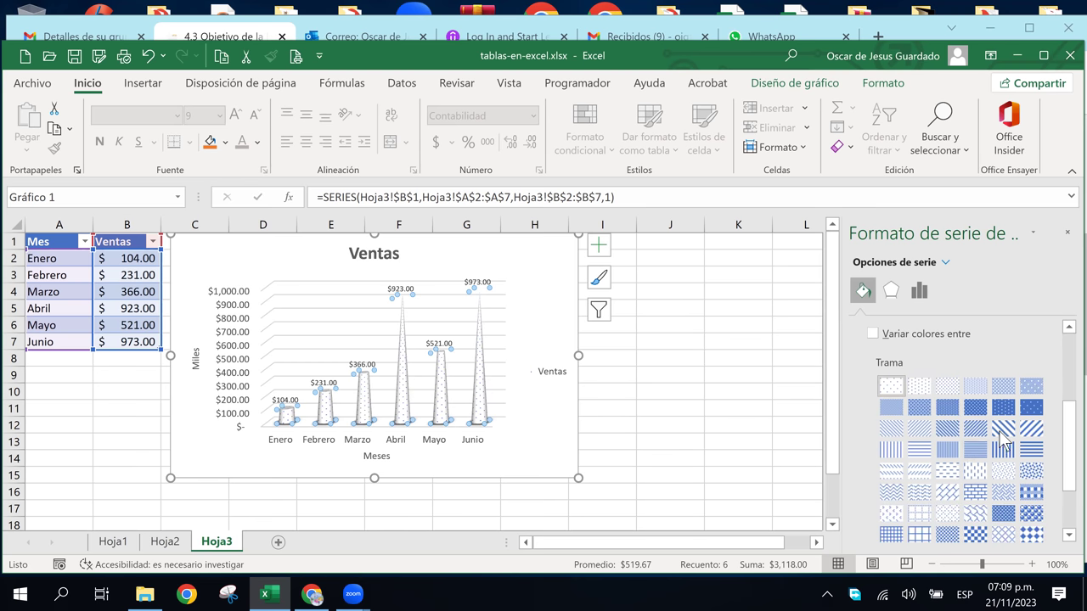
{"action": "left_click", "coordinate": [1001, 431]}
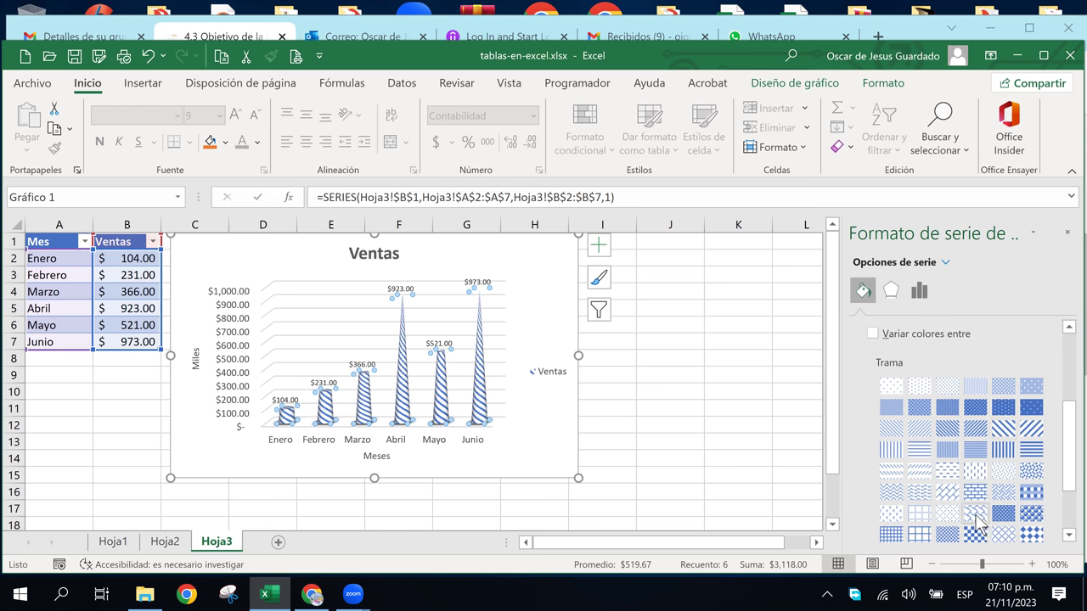
{"action": "left_click", "coordinate": [976, 514]}
{"action": "left_click", "coordinate": [525, 388]}
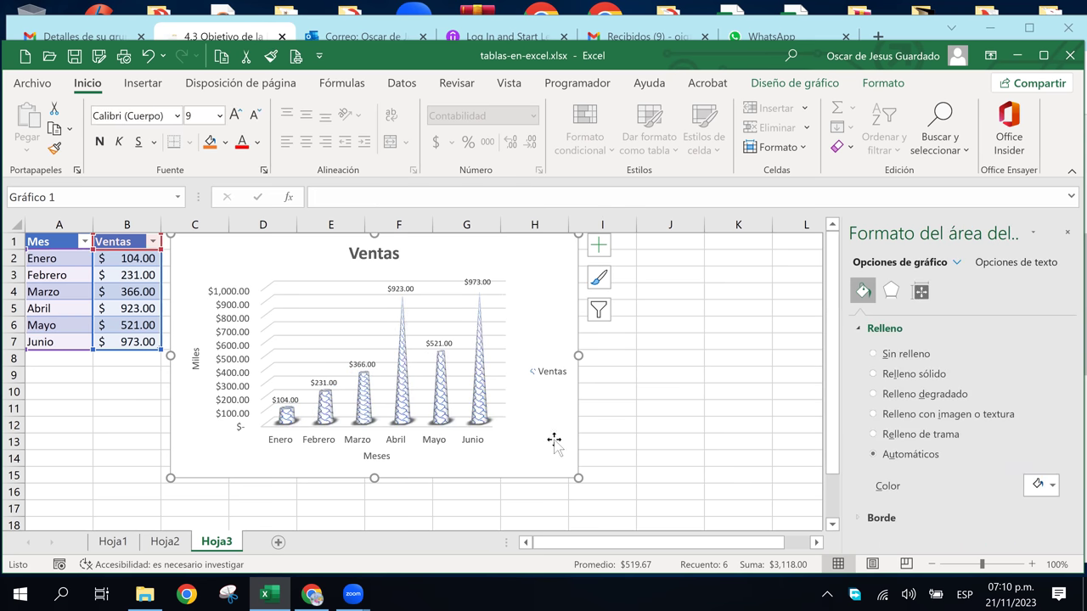
{"action": "left_click", "coordinate": [481, 422]}
{"action": "left_click", "coordinate": [482, 422]}
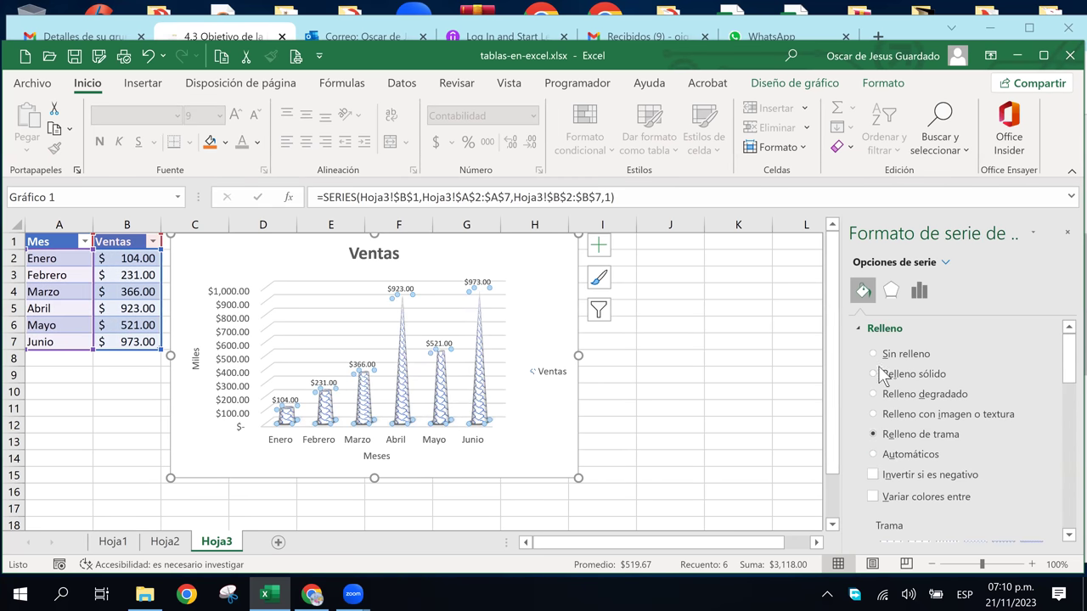
{"action": "left_click", "coordinate": [917, 291]}
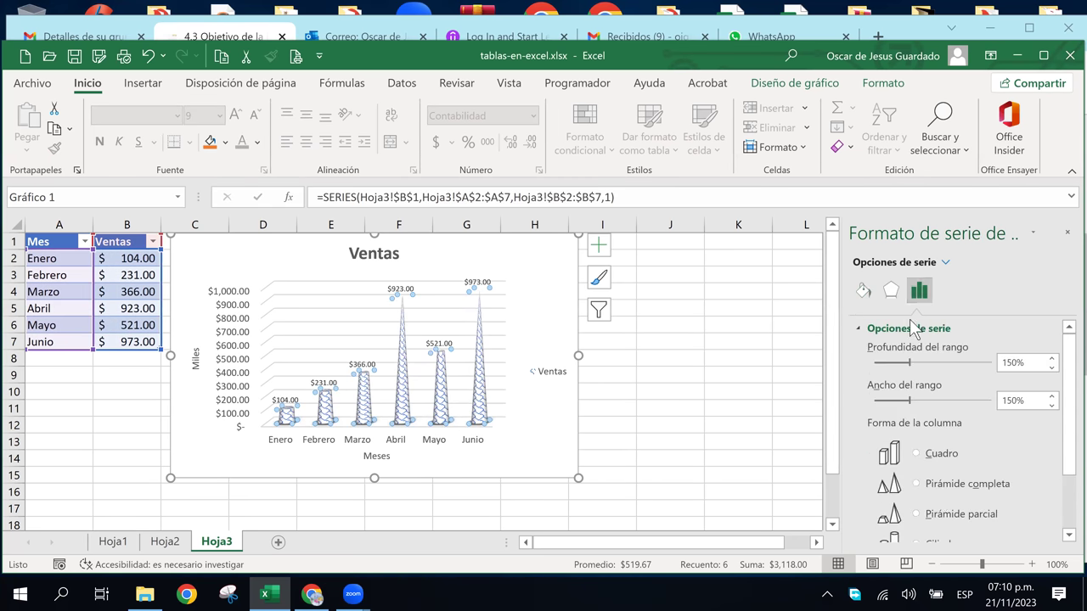
Change the Ventas column shape to Cilindro
{"action": "scroll", "coordinate": [920, 502], "scroll_direction": "down", "scroll_amount": 1}
{"action": "left_click", "coordinate": [917, 504]}
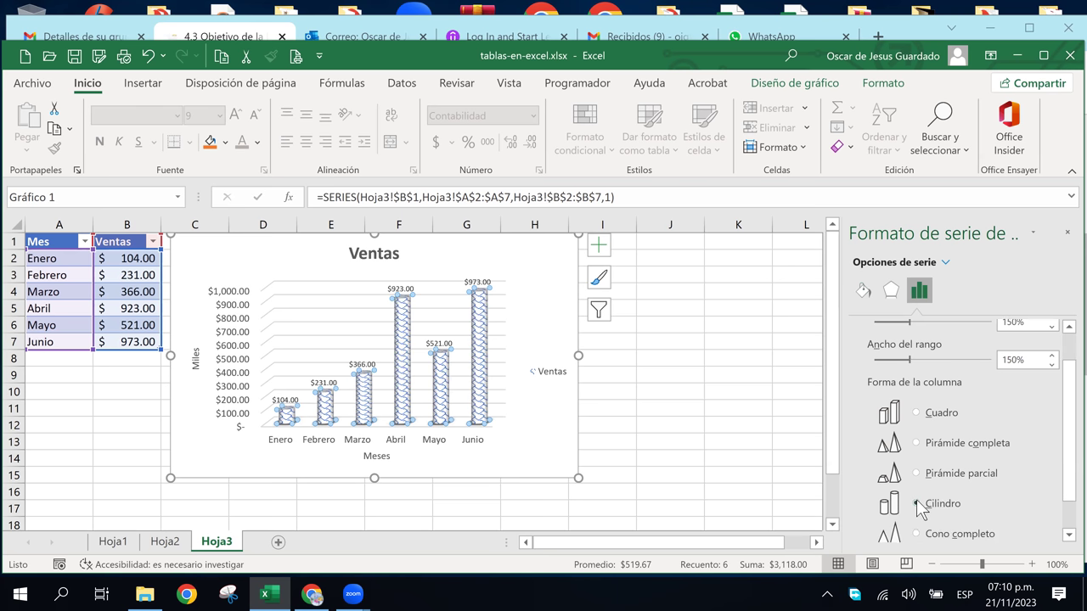
{"action": "left_click", "coordinate": [526, 311]}
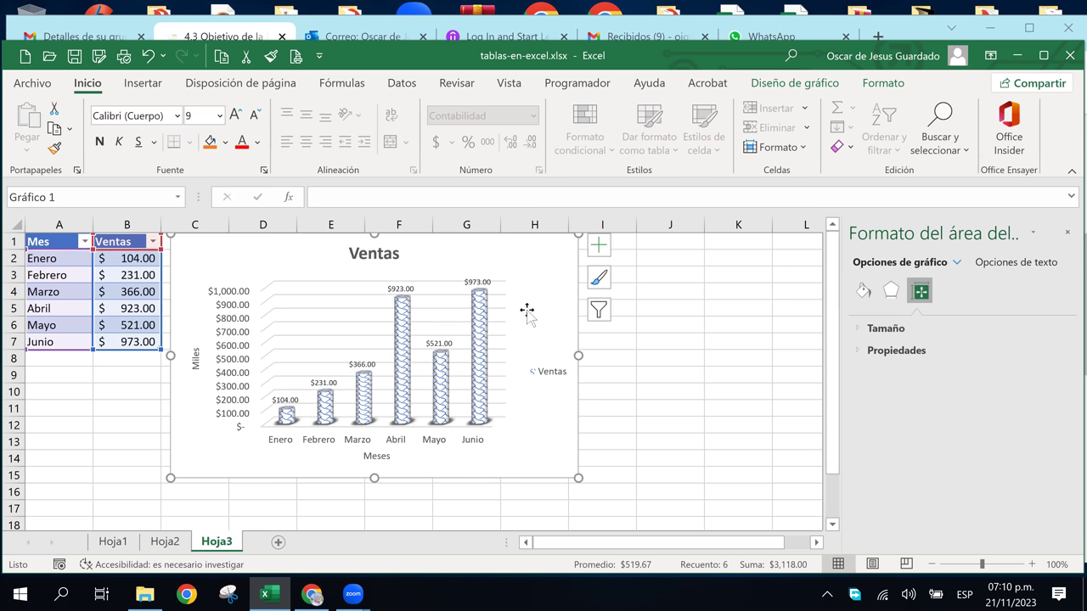
{"action": "left_click", "coordinate": [480, 418]}
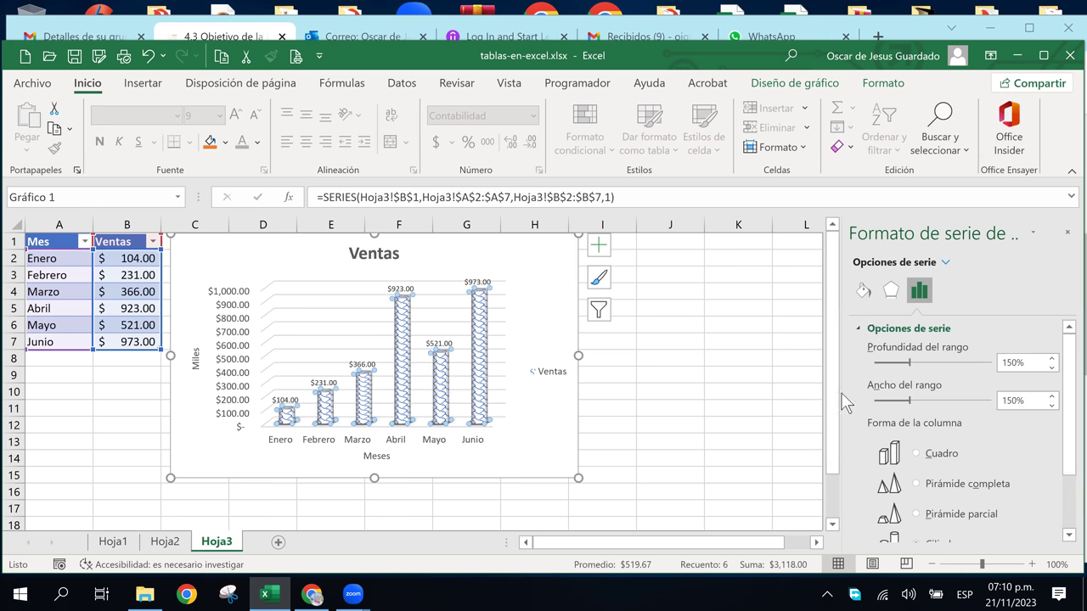
Fill the cylinder columns with the brick pattern and review the chart area's format settings
{"action": "scroll", "coordinate": [914, 462], "scroll_direction": "down", "scroll_amount": 3}
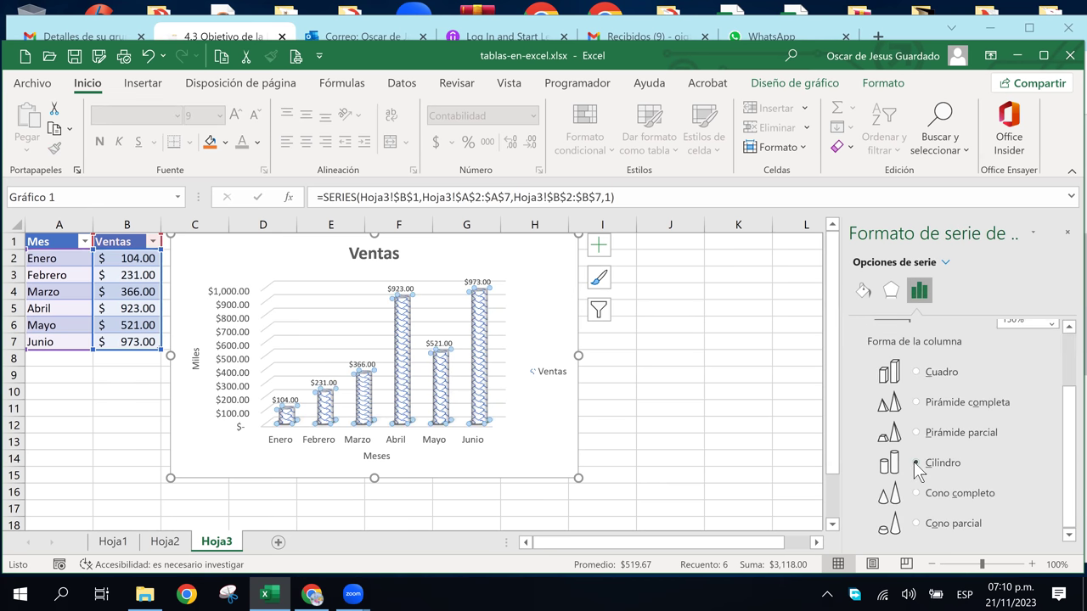
{"action": "left_click", "coordinate": [863, 292]}
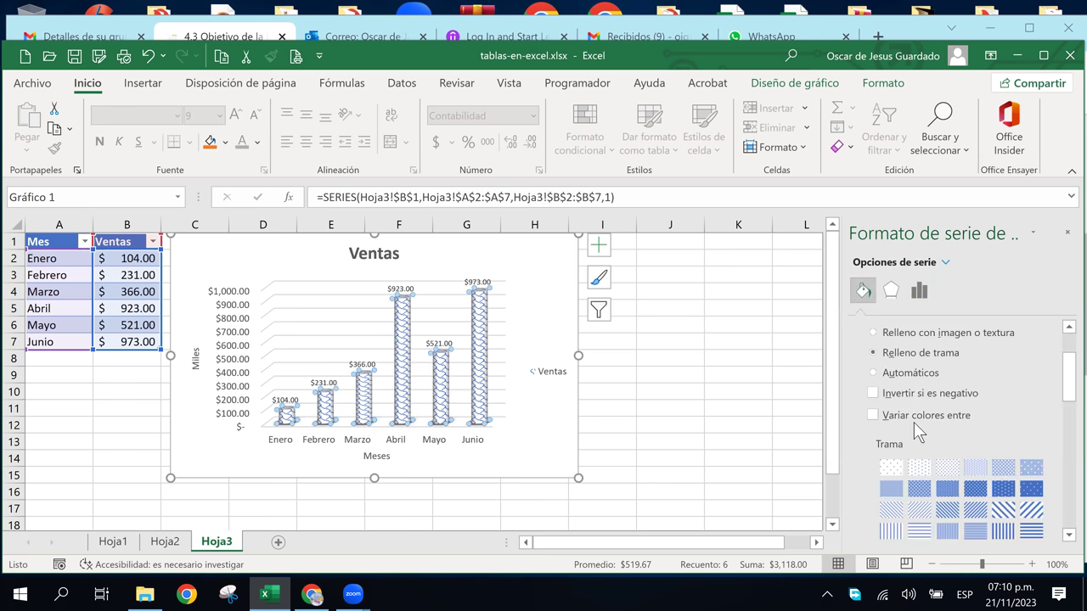
{"action": "scroll", "coordinate": [913, 422], "scroll_direction": "down", "scroll_amount": 3}
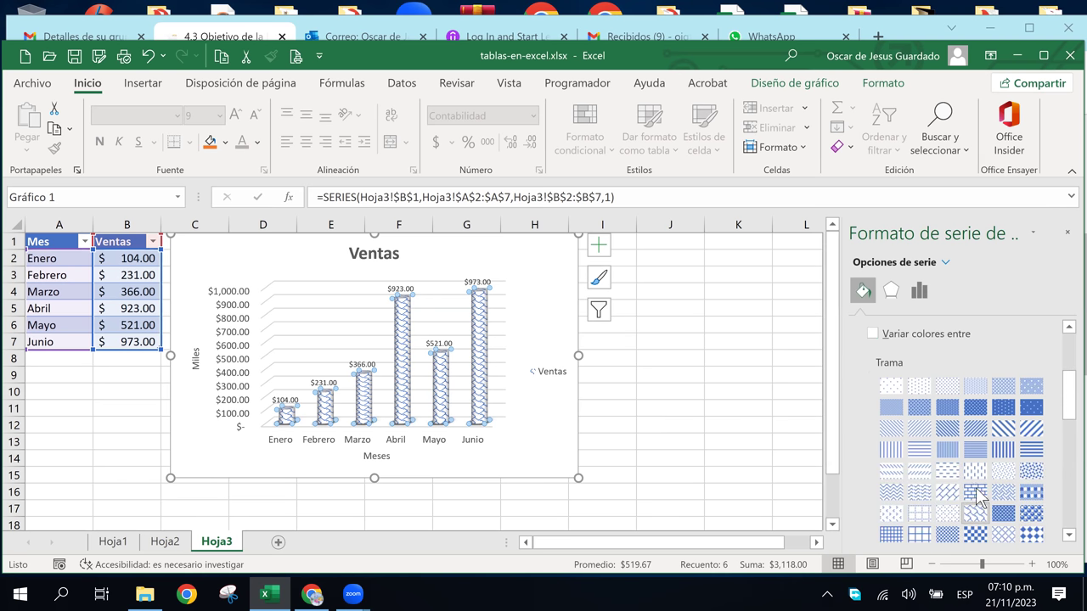
{"action": "left_click", "coordinate": [975, 491]}
{"action": "left_click", "coordinate": [545, 416]}
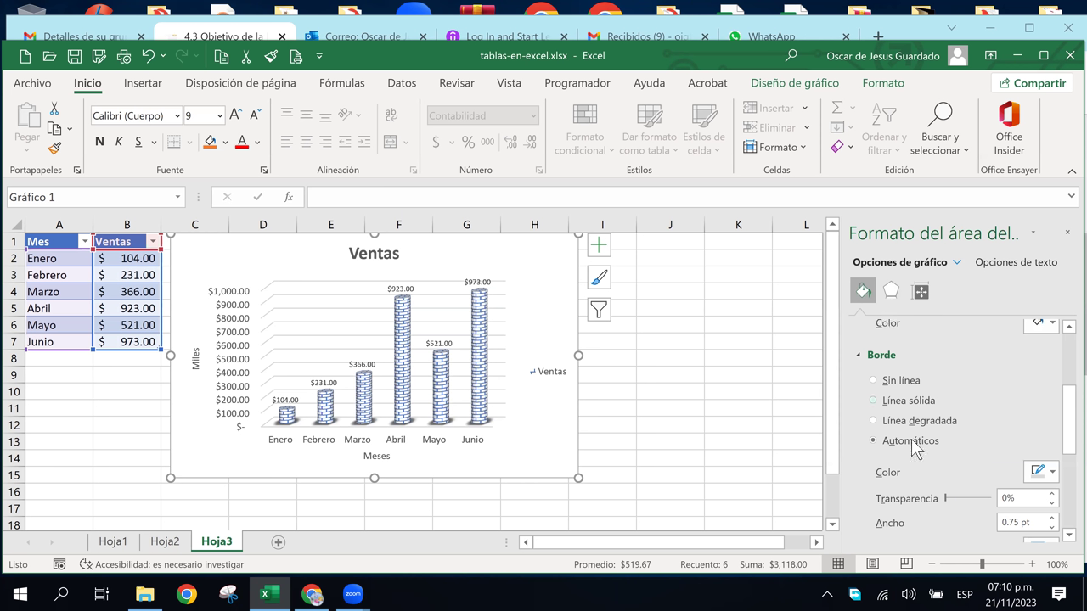
{"action": "scroll", "coordinate": [911, 450], "scroll_direction": "down", "scroll_amount": 1}
{"action": "scroll", "coordinate": [911, 450], "scroll_direction": "up", "scroll_amount": 1}
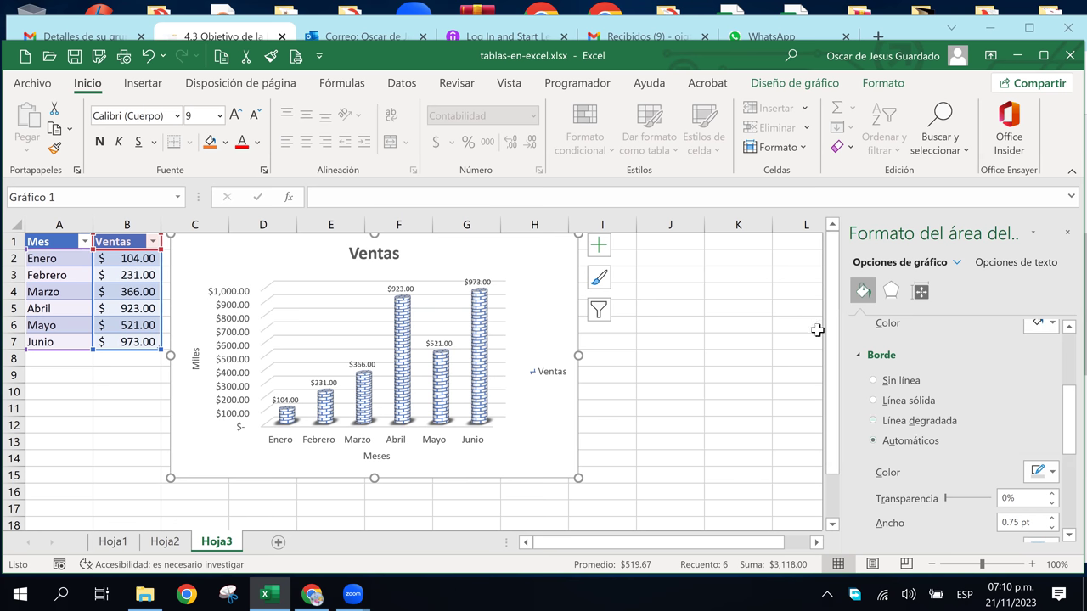
{"action": "left_click", "coordinate": [865, 355]}
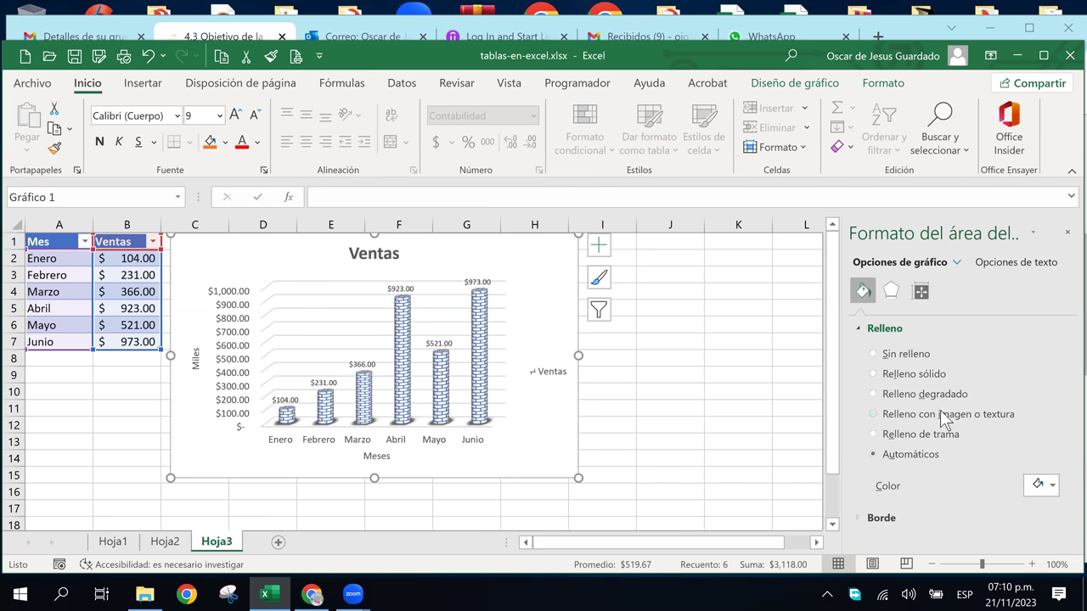
{"action": "left_click", "coordinate": [934, 436]}
{"action": "scroll", "coordinate": [1002, 509], "scroll_direction": "down", "scroll_amount": 1}
{"action": "scroll", "coordinate": [1003, 514], "scroll_direction": "down", "scroll_amount": 2}
{"action": "scroll", "coordinate": [1032, 514], "scroll_direction": "down", "scroll_amount": 2}
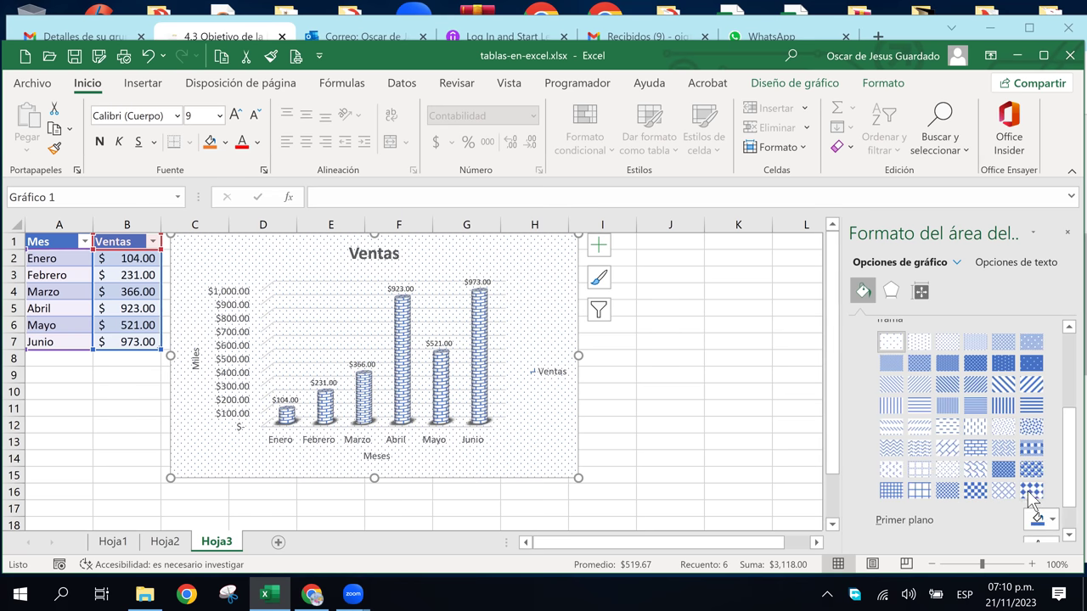
{"action": "left_click", "coordinate": [1031, 492]}
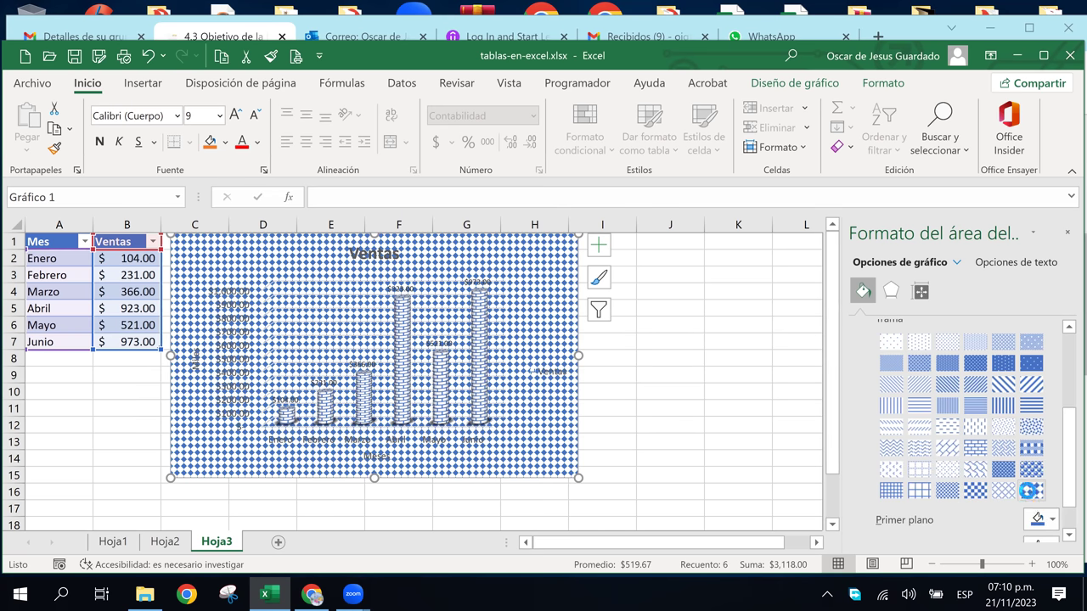
{"action": "key", "text": "ctrl+z"}
{"action": "left_click", "coordinate": [480, 401]}
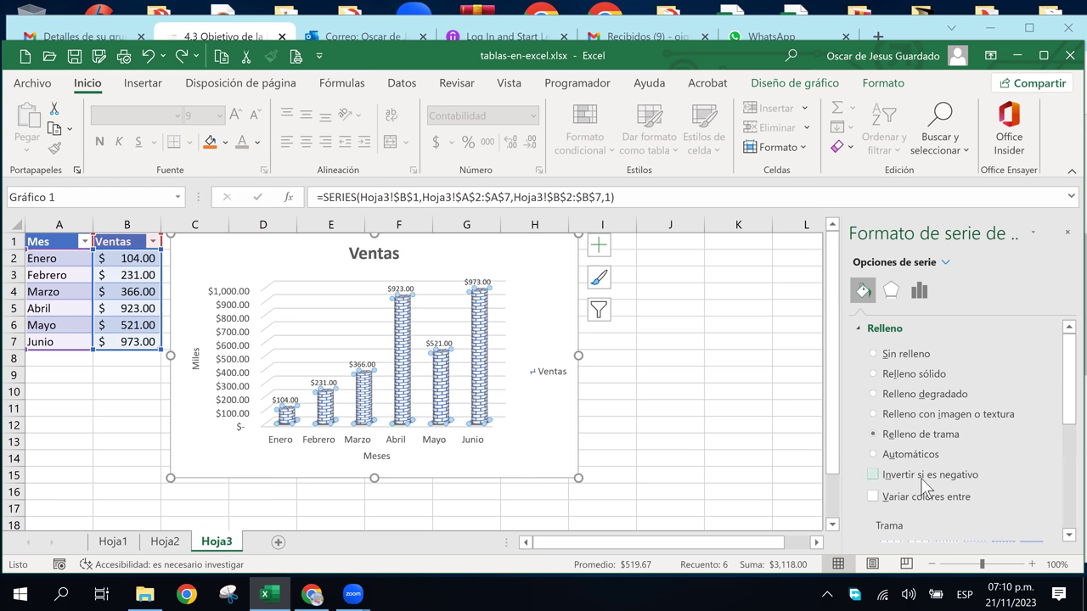
Try diagonal weave, checkerboard and diamond patterns, then fill the columns with dotted confetti
{"action": "scroll", "coordinate": [943, 494], "scroll_direction": "down", "scroll_amount": 2}
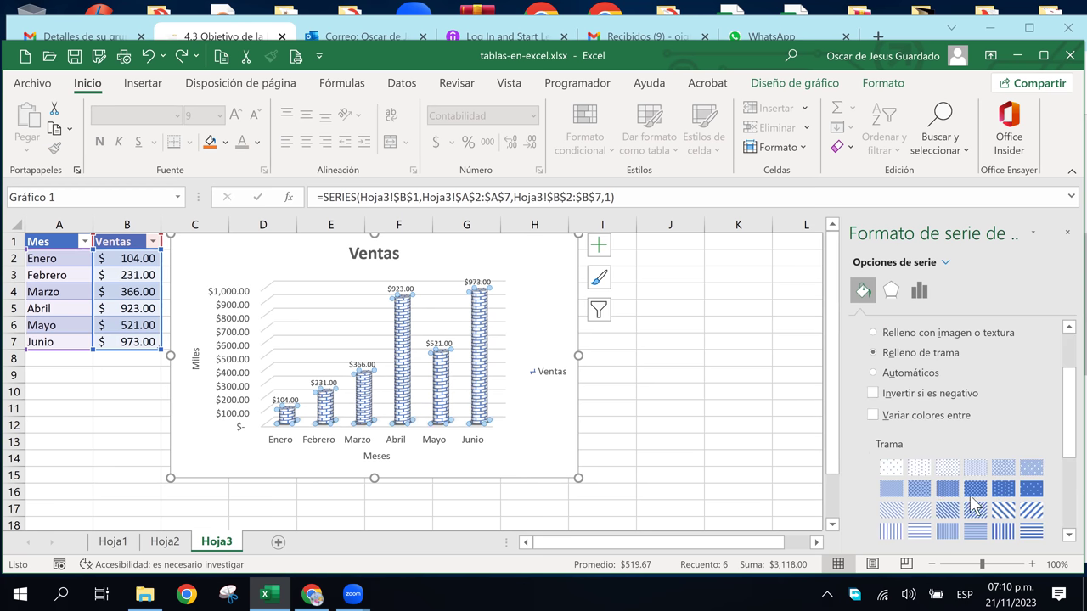
{"action": "scroll", "coordinate": [974, 503], "scroll_direction": "down", "scroll_amount": 2}
{"action": "left_click", "coordinate": [953, 498]}
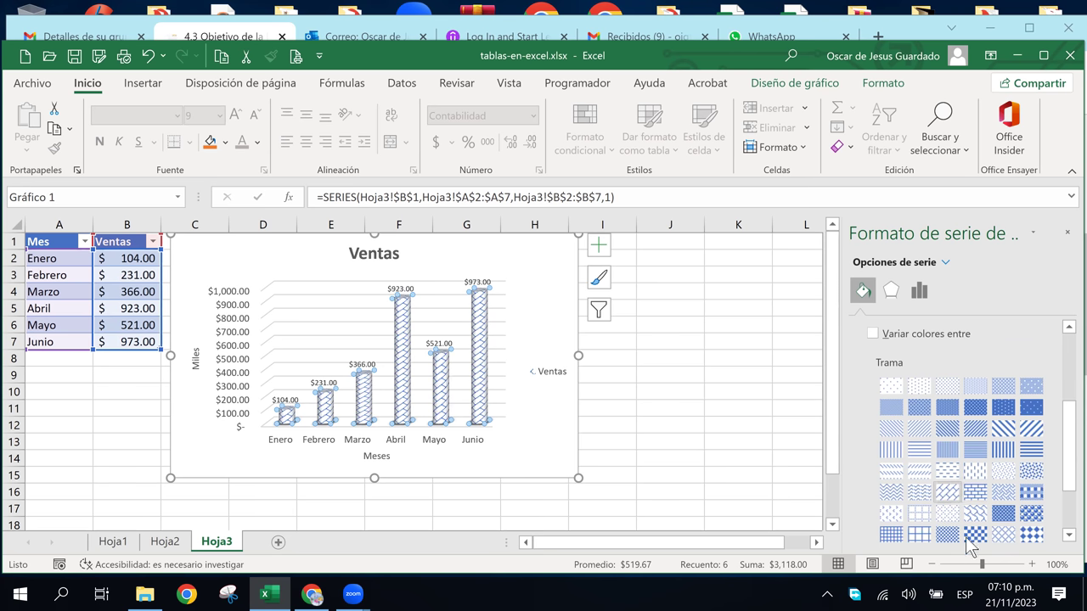
{"action": "left_click", "coordinate": [977, 536]}
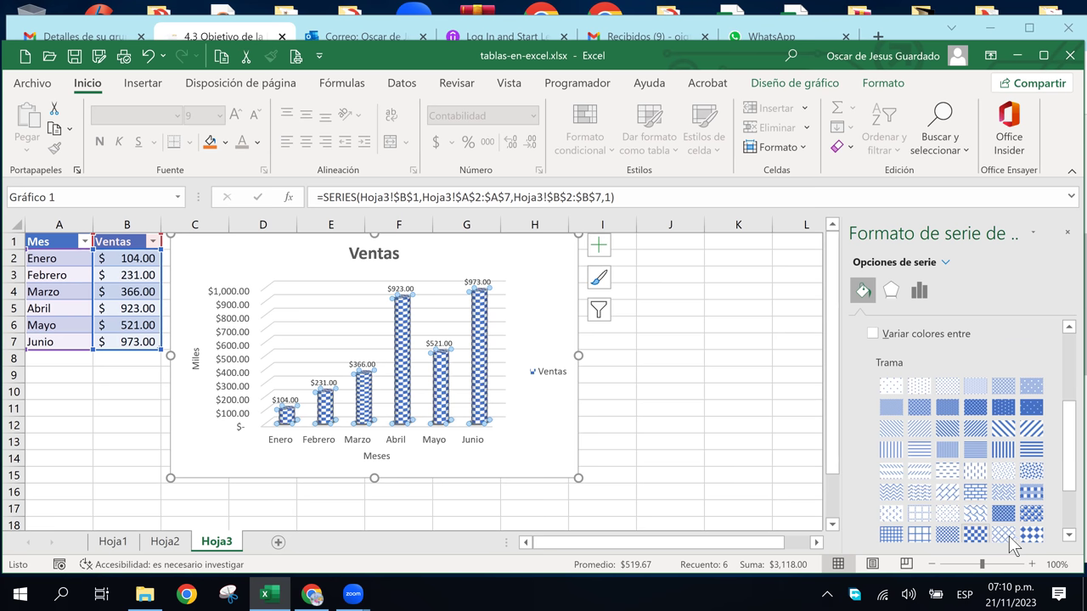
{"action": "left_click", "coordinate": [1037, 537]}
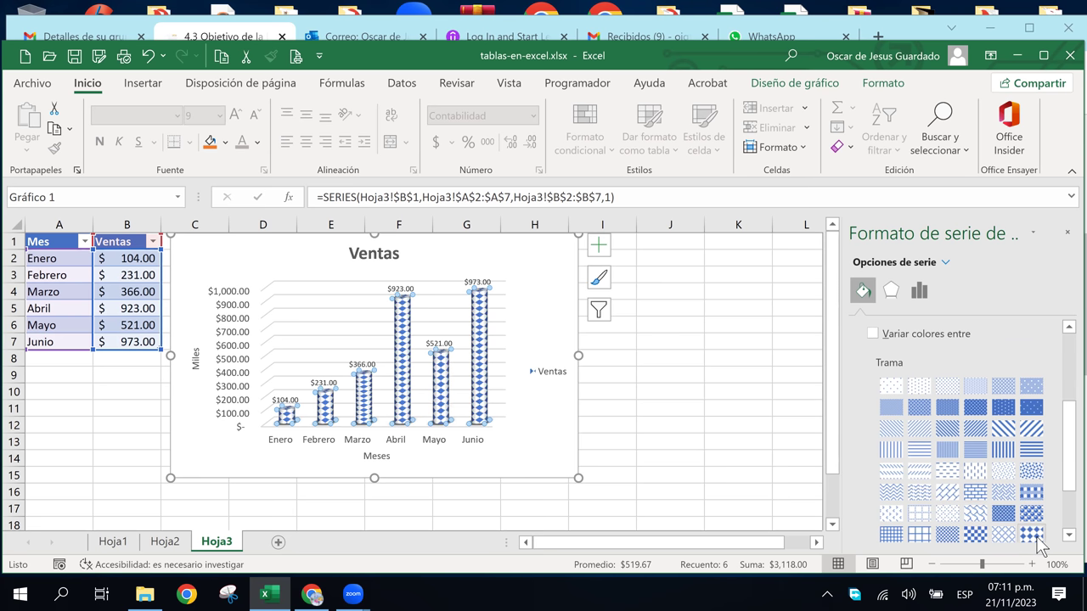
{"action": "scroll", "coordinate": [1036, 509], "scroll_direction": "down", "scroll_amount": 1}
{"action": "left_click", "coordinate": [1032, 439]}
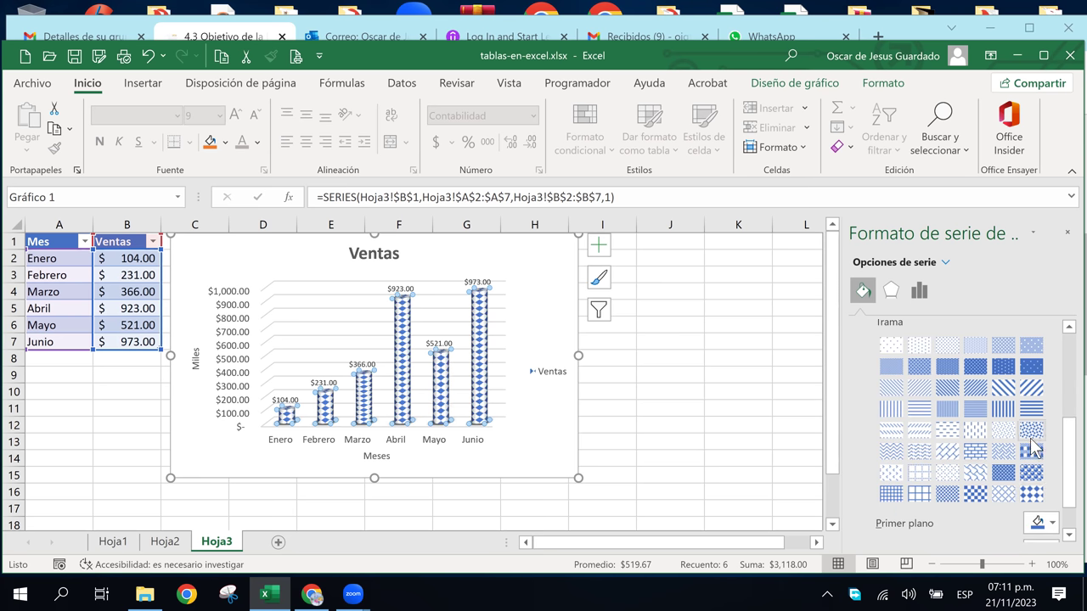
{"action": "left_click", "coordinate": [520, 439]}
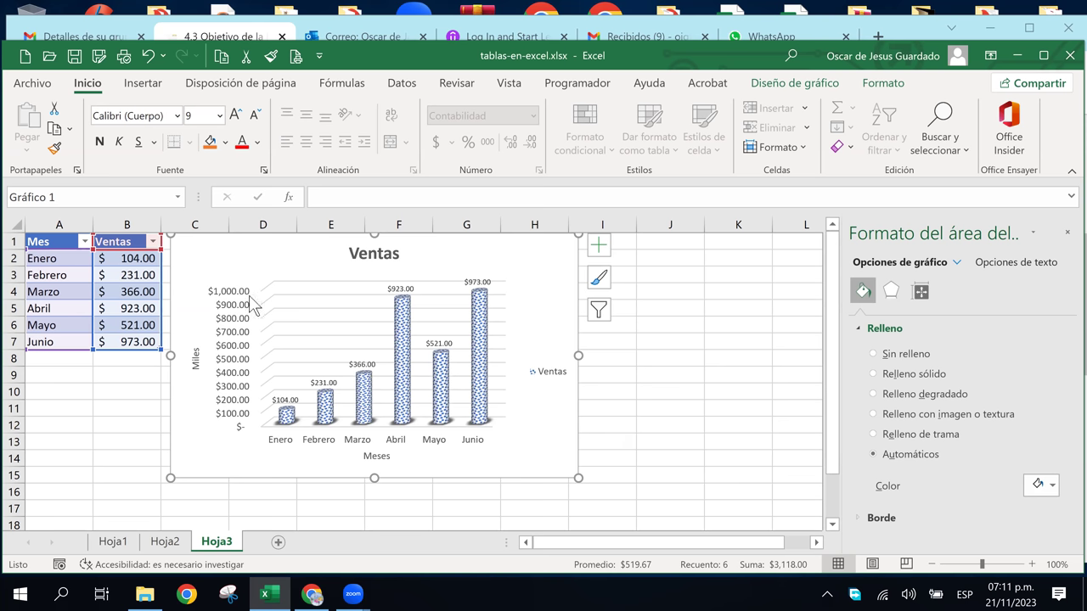
Try a light orange colour on the chart's major gridlines, then undo it
{"action": "left_click", "coordinate": [274, 288]}
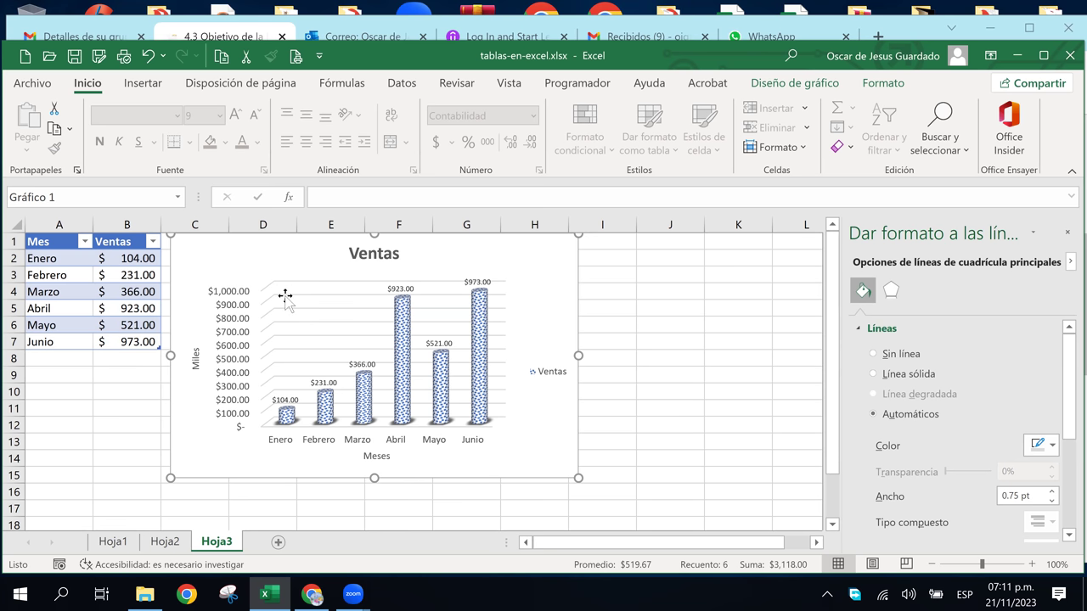
{"action": "scroll", "coordinate": [280, 293], "scroll_direction": "up", "scroll_amount": 3, "text": "ctrl"}
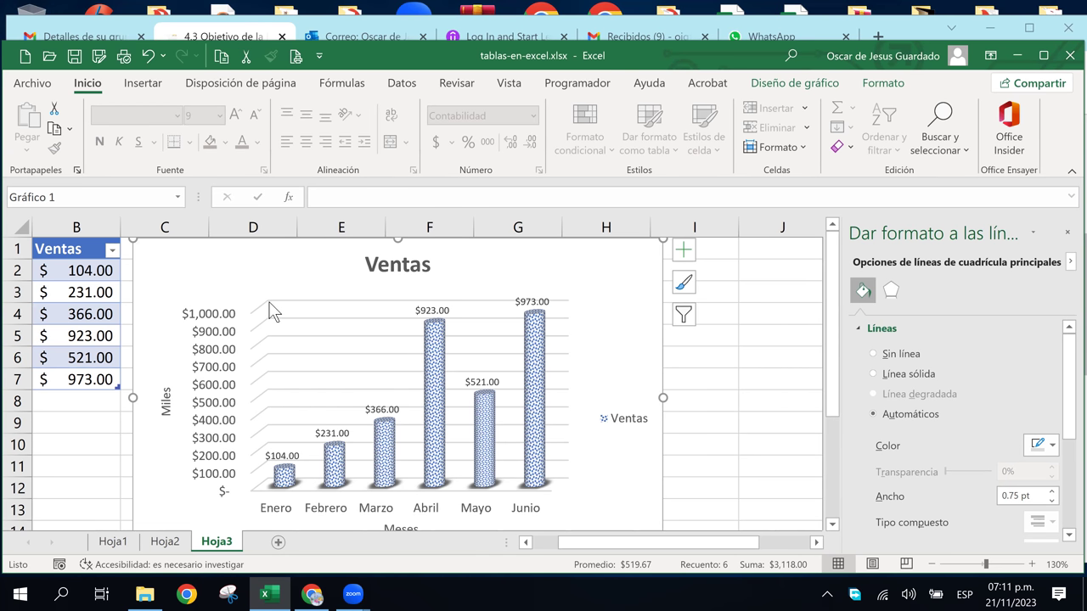
{"action": "left_click", "coordinate": [1055, 450]}
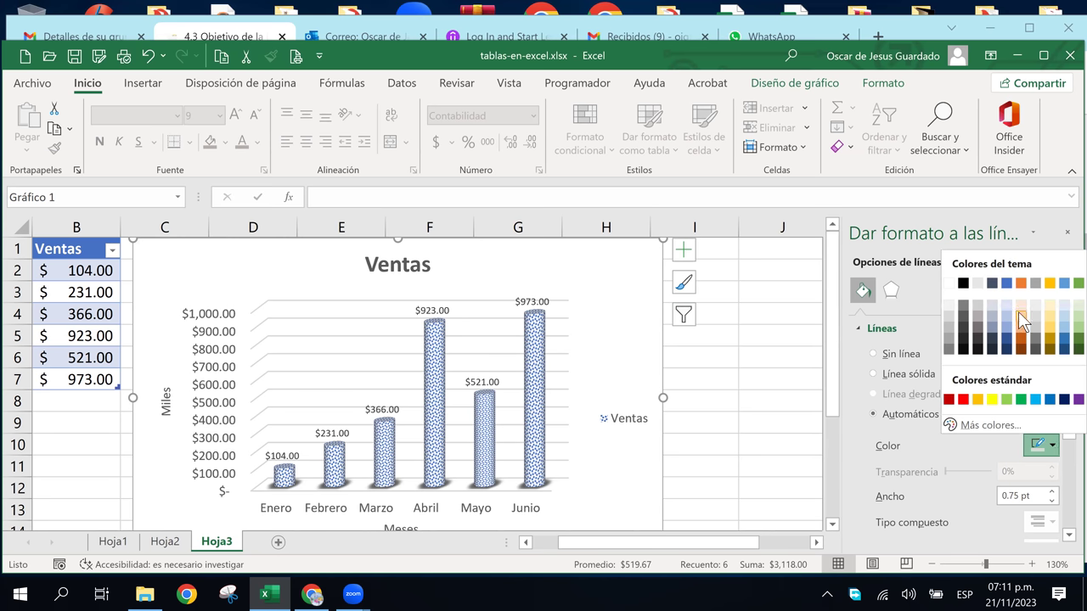
{"action": "left_click", "coordinate": [1019, 312]}
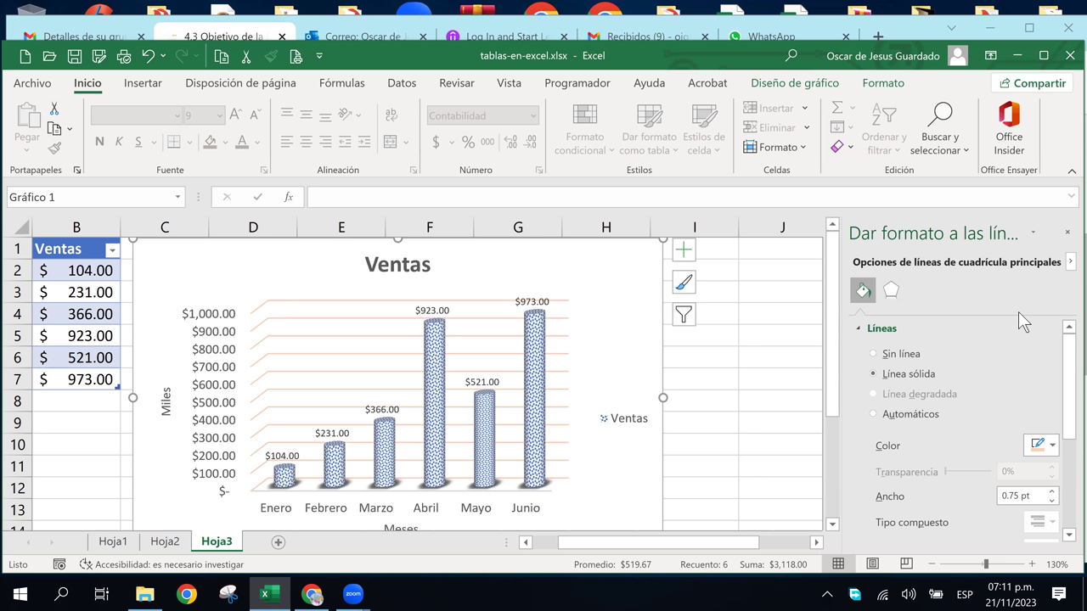
{"action": "key", "text": "ctrl+z"}
Give only the Junio column a solid fill
{"action": "left_click", "coordinate": [537, 419]}
{"action": "left_click", "coordinate": [541, 418]}
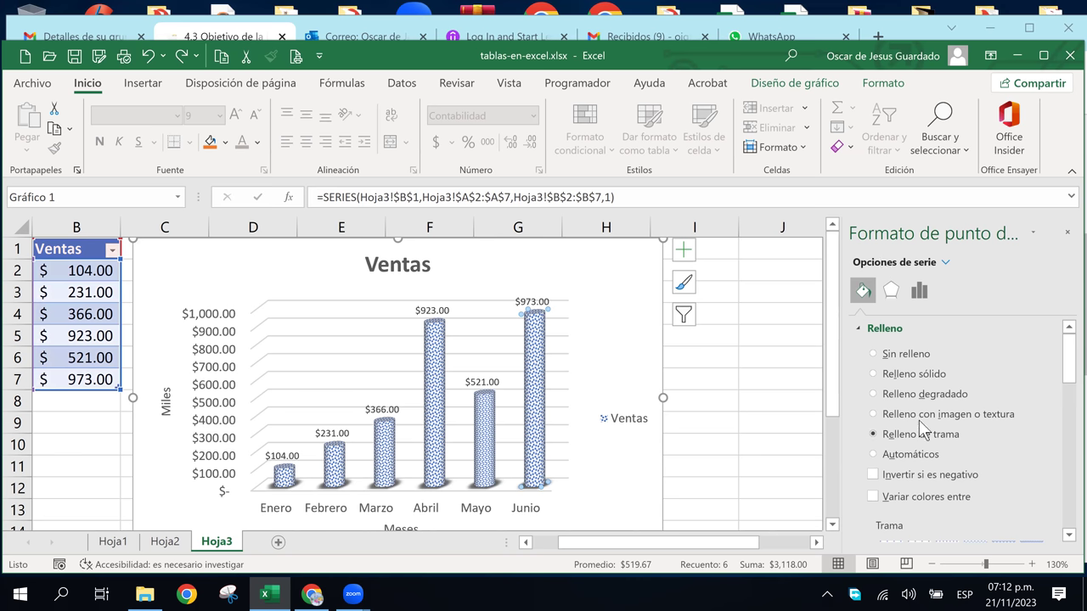
{"action": "left_click", "coordinate": [935, 380]}
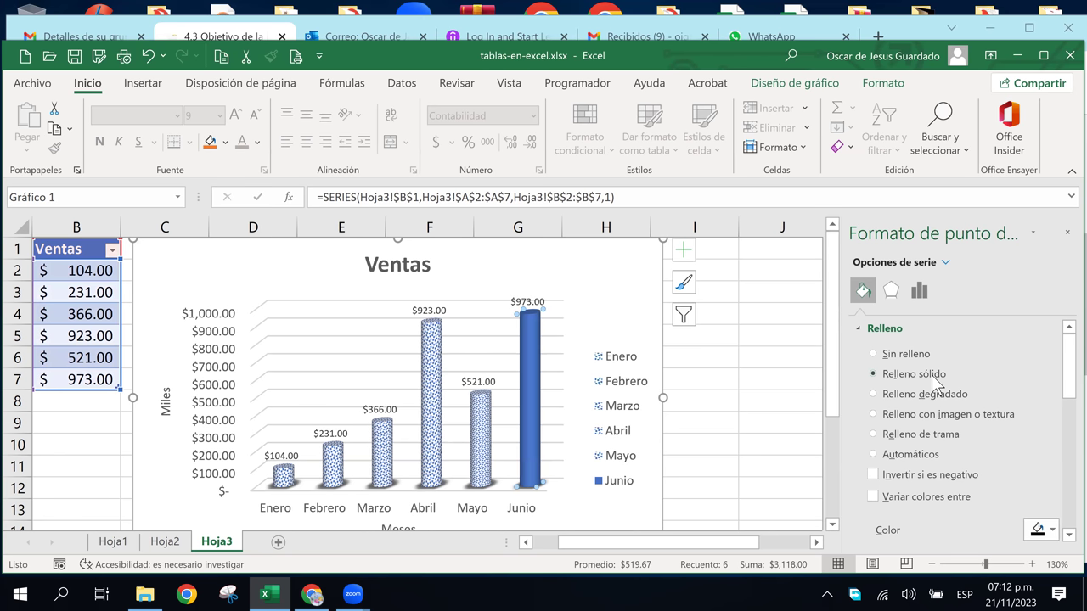
{"action": "left_click", "coordinate": [440, 446]}
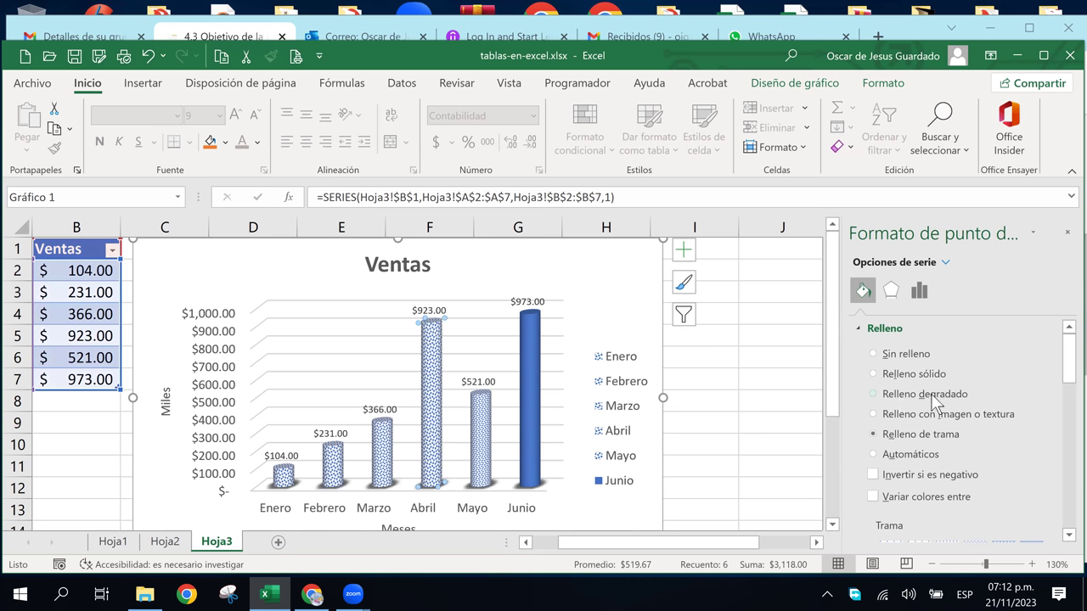
Fill the Abril column with the light-blue water-droplet texture
{"action": "left_click", "coordinate": [961, 415]}
{"action": "scroll", "coordinate": [943, 495], "scroll_direction": "down", "scroll_amount": 2}
{"action": "scroll", "coordinate": [942, 493], "scroll_direction": "down", "scroll_amount": 2}
{"action": "scroll", "coordinate": [942, 494], "scroll_direction": "down", "scroll_amount": 2}
{"action": "scroll", "coordinate": [942, 494], "scroll_direction": "down", "scroll_amount": 1}
{"action": "scroll", "coordinate": [942, 493], "scroll_direction": "up", "scroll_amount": 2}
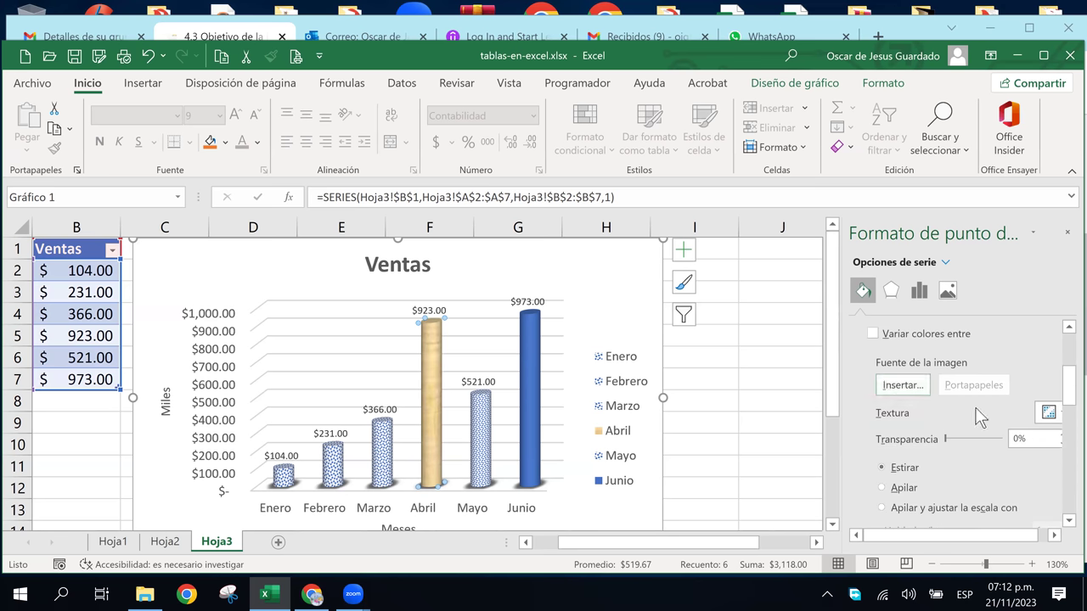
{"action": "left_click", "coordinate": [1051, 414]}
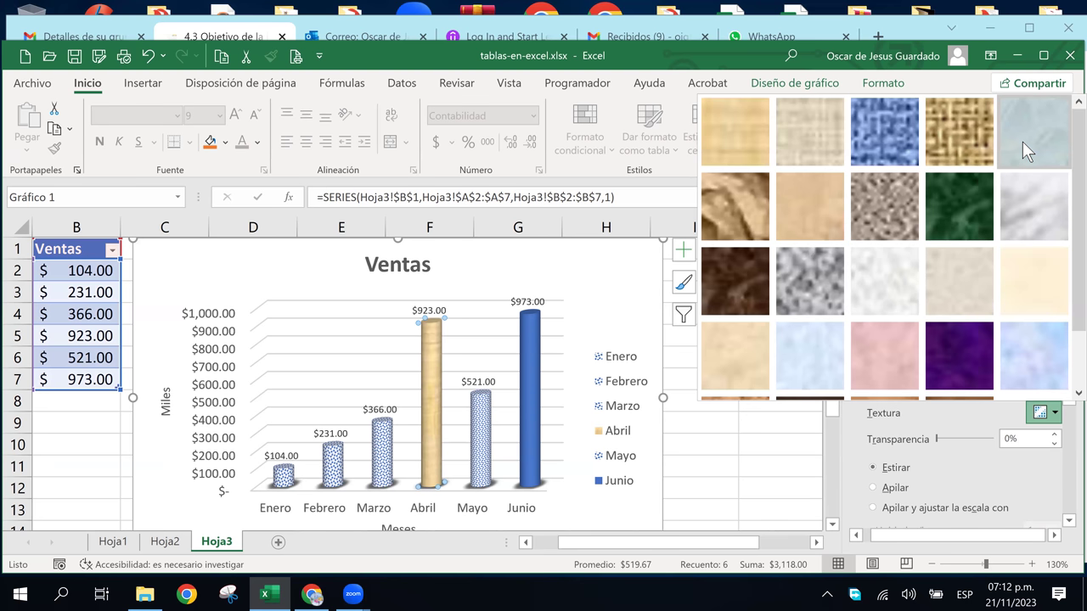
{"action": "left_click", "coordinate": [1023, 141]}
Give the Enero column the large diamond-checker pattern
{"action": "left_click", "coordinate": [286, 478]}
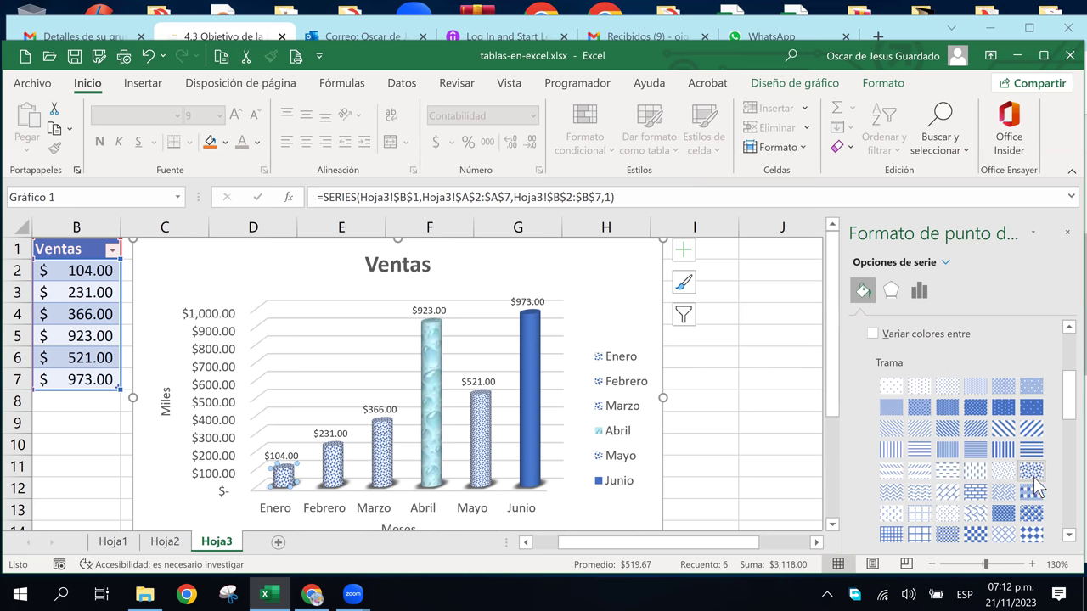
{"action": "left_click", "coordinate": [1036, 535]}
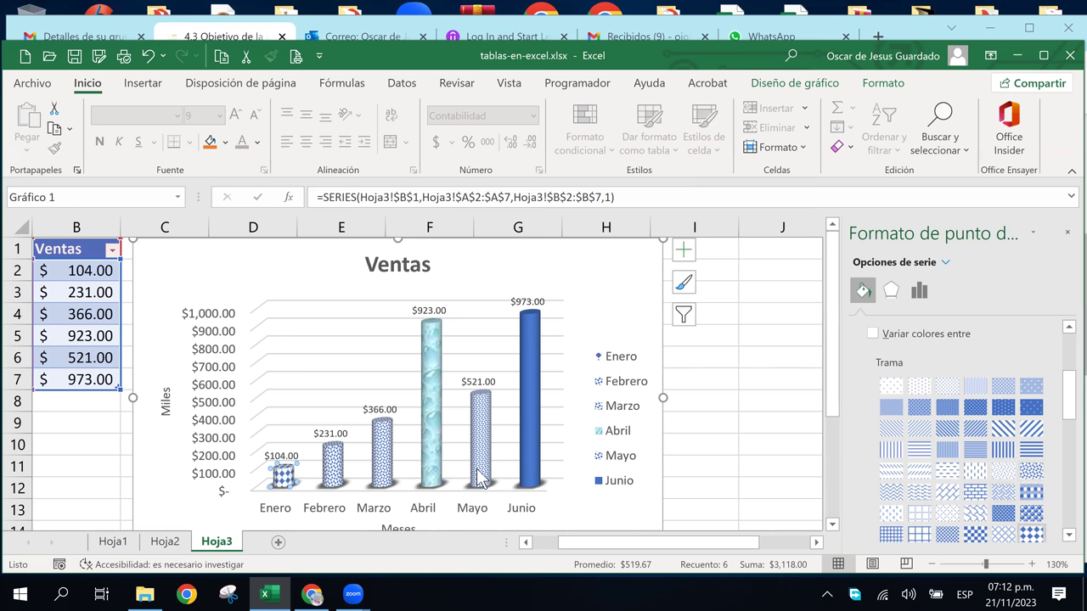
{"action": "left_click", "coordinate": [378, 463]}
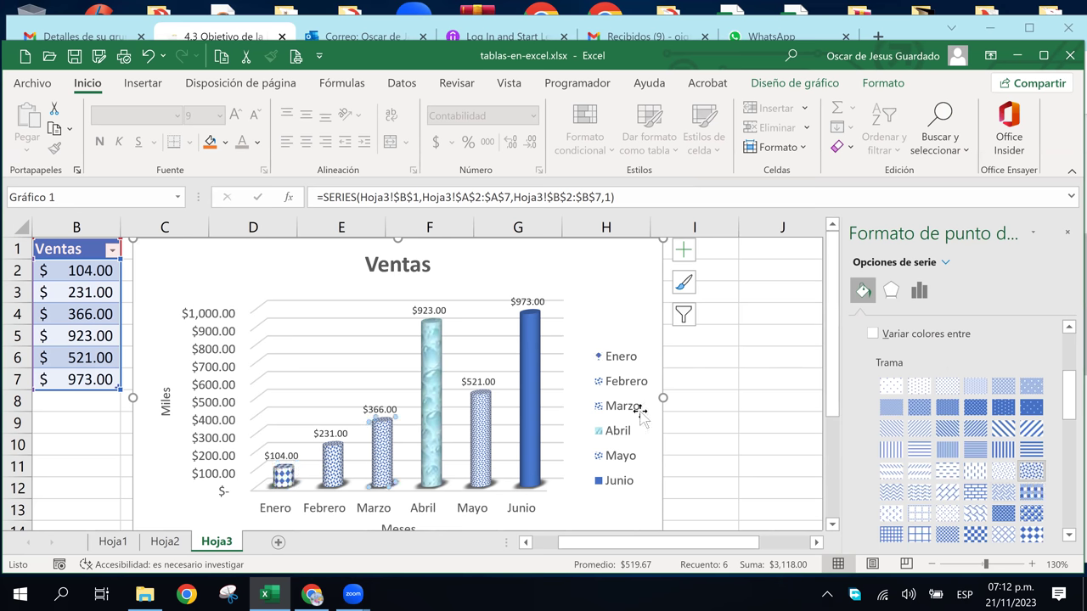
{"action": "left_click", "coordinate": [618, 316]}
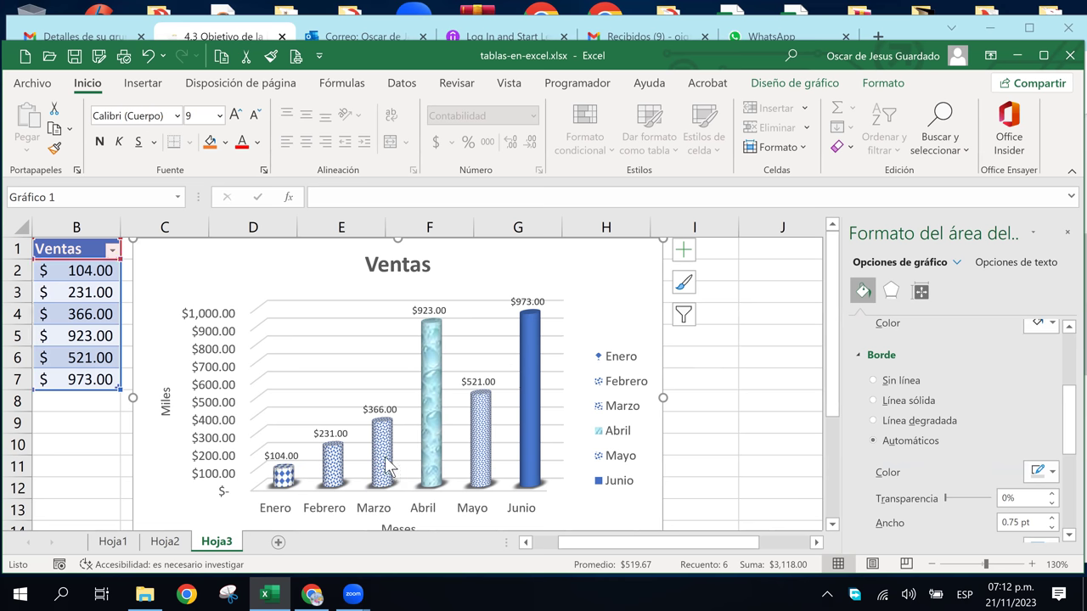
Close the gridline formatting pane so the whole Ventas chart is visible
{"action": "scroll", "coordinate": [569, 424], "scroll_direction": "down", "scroll_amount": 2}
{"action": "scroll", "coordinate": [567, 420], "scroll_direction": "up", "scroll_amount": 2}
{"action": "left_click", "coordinate": [325, 299]}
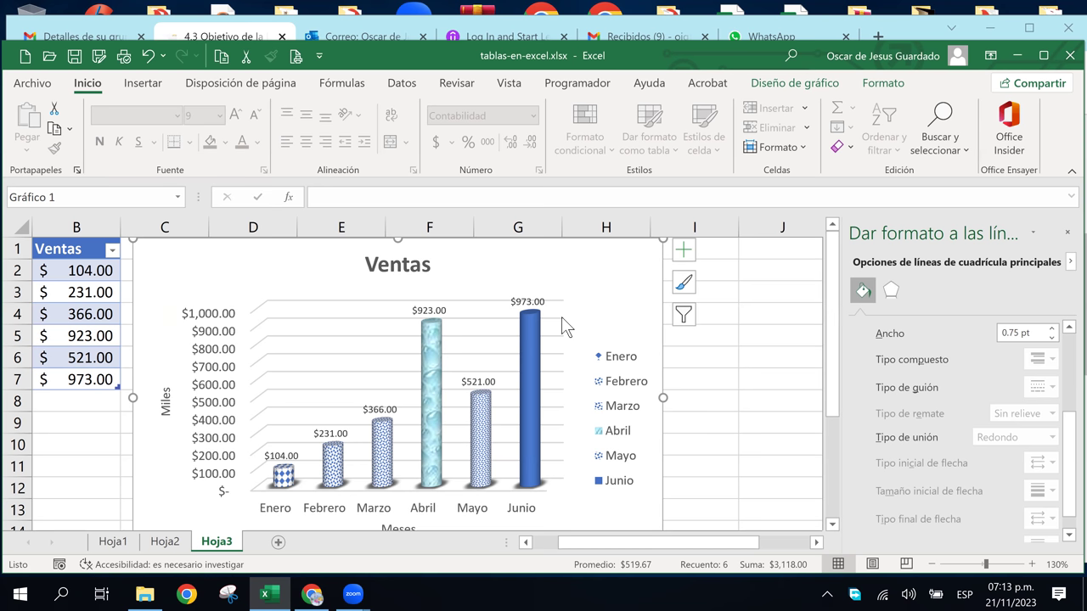
{"action": "left_click", "coordinate": [1069, 238]}
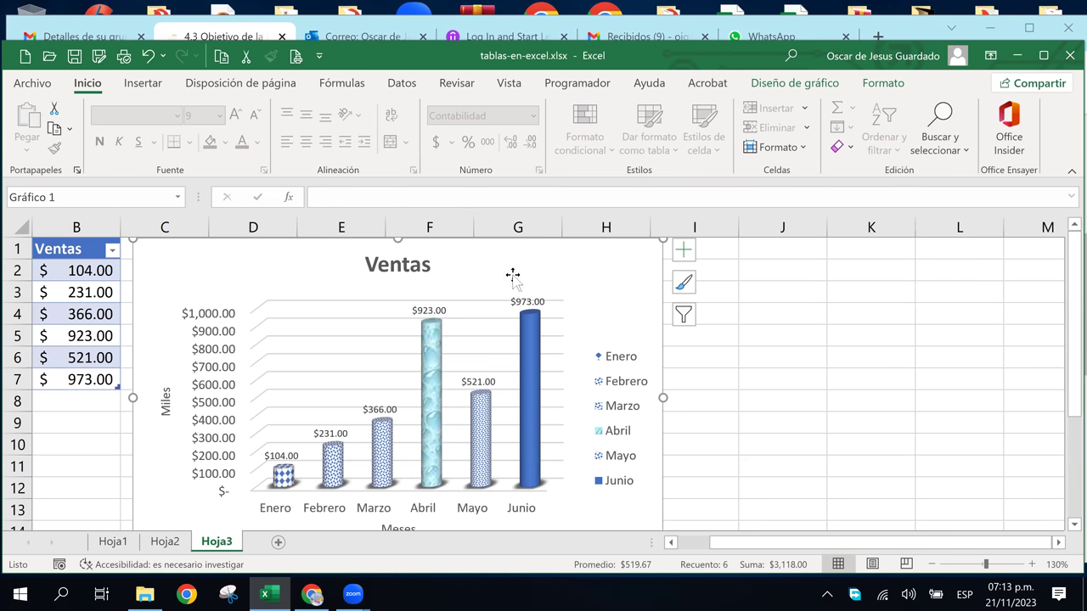
Drag the Ventas chart to the right of the month table
{"action": "left_click_drag", "start_coordinate": [489, 257], "coordinate": [688, 273]}
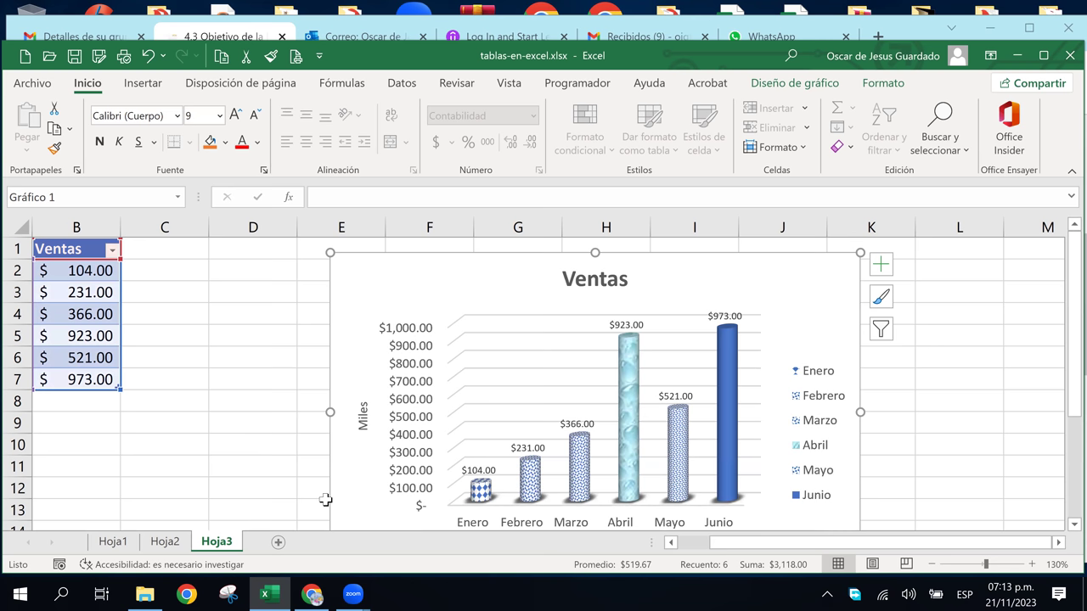
{"action": "left_click", "coordinate": [672, 546]}
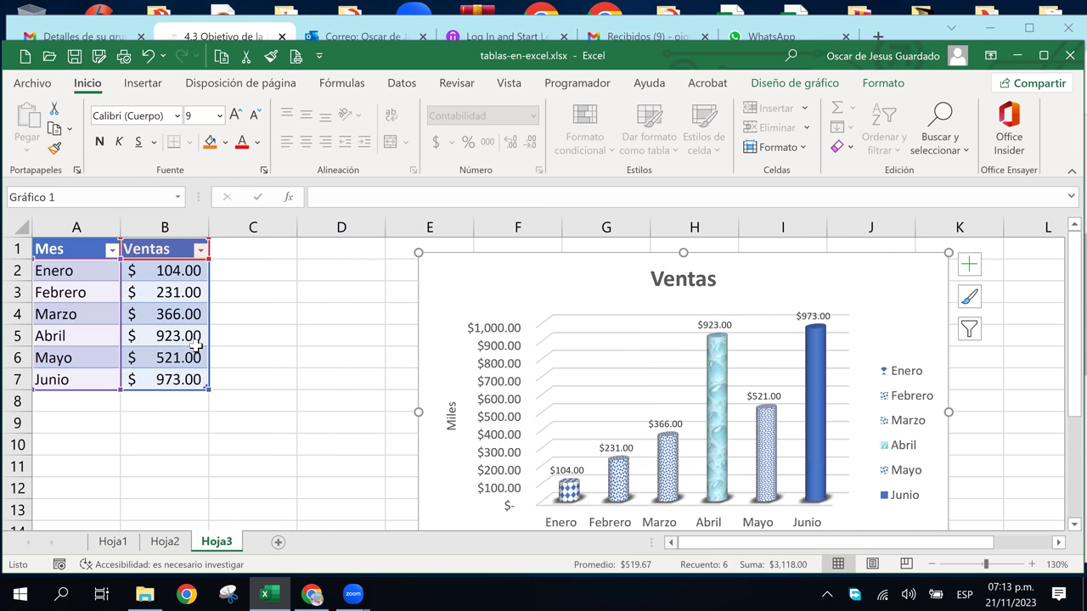
{"action": "left_click", "coordinate": [136, 314]}
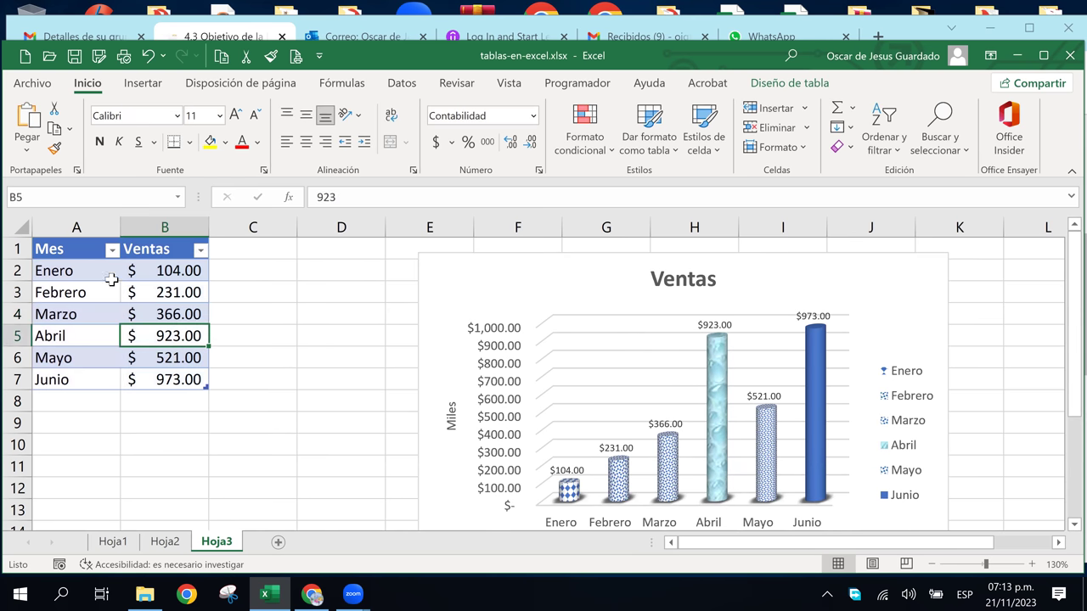
{"action": "left_click_drag", "start_coordinate": [90, 278], "coordinate": [158, 371]}
{"action": "left_click", "coordinate": [231, 343]}
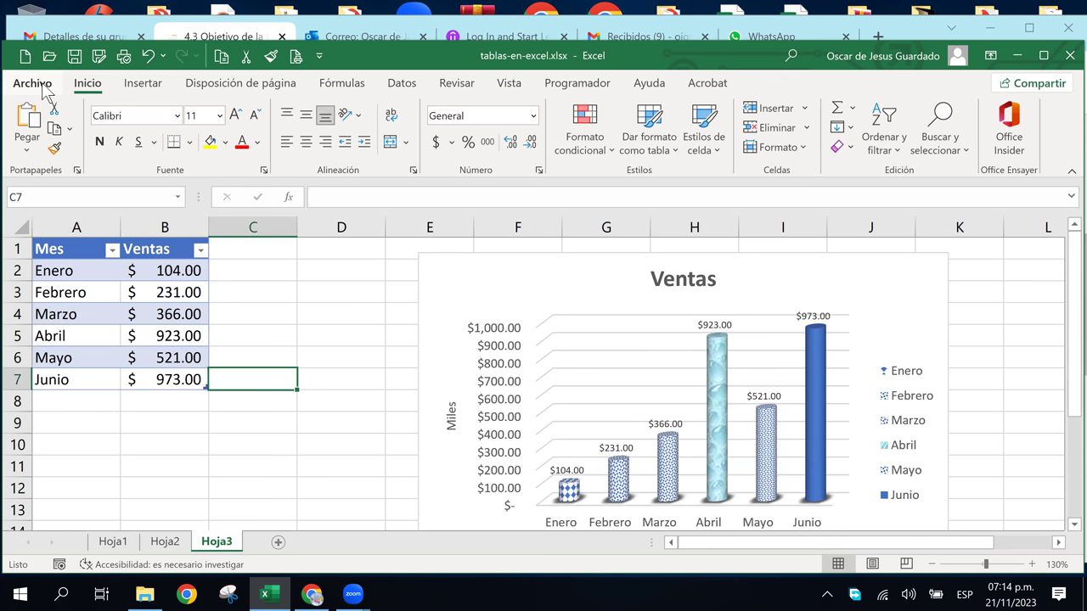
Open Notas.xlsx from the recent workbooks list
{"action": "left_click", "coordinate": [33, 82]}
{"action": "scroll", "coordinate": [359, 509], "scroll_direction": "down", "scroll_amount": 1}
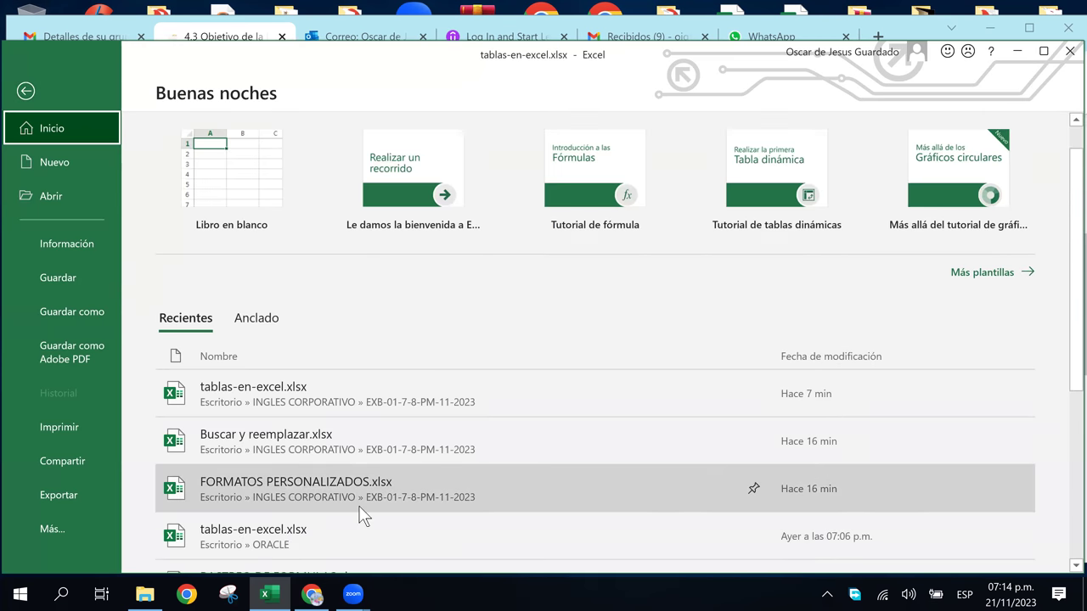
{"action": "scroll", "coordinate": [358, 509], "scroll_direction": "down", "scroll_amount": 1}
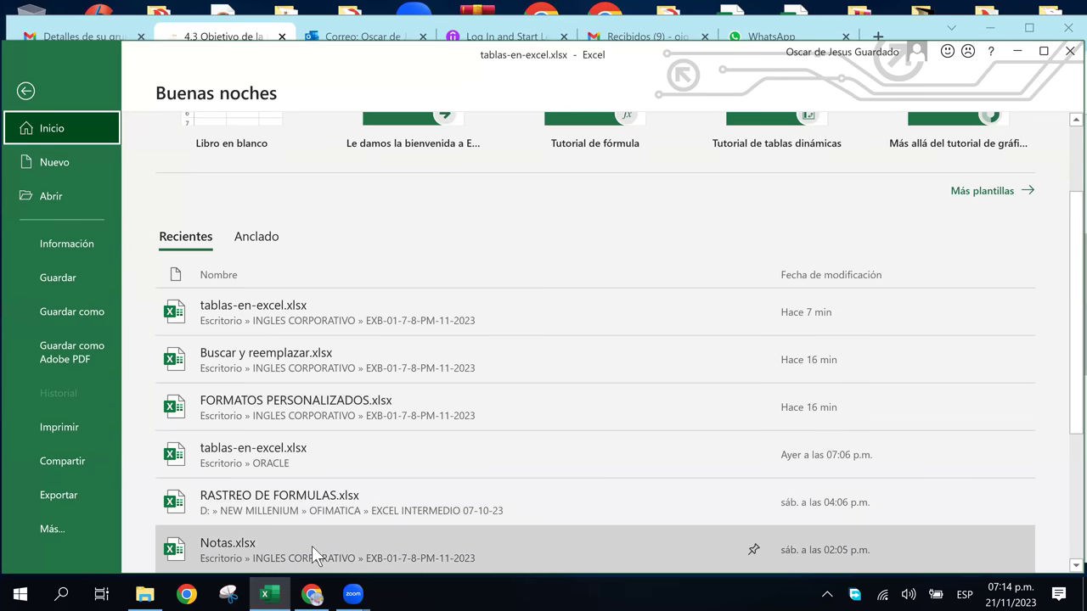
{"action": "left_click", "coordinate": [312, 546]}
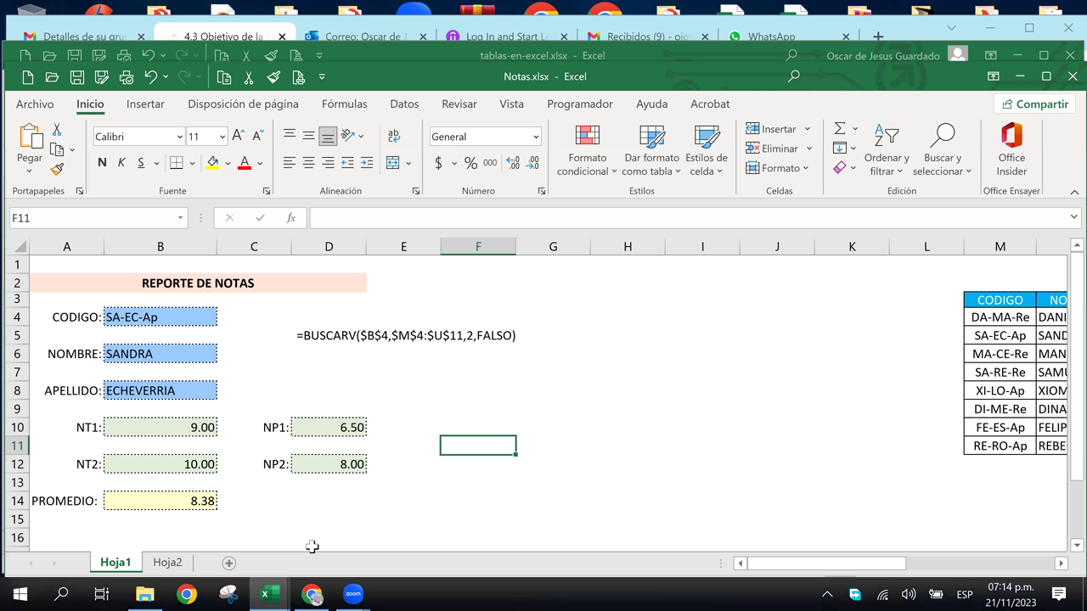
Select the student codes M4:M11 together with the PROMEDIO averages T4:T11
{"action": "left_click", "coordinate": [695, 322]}
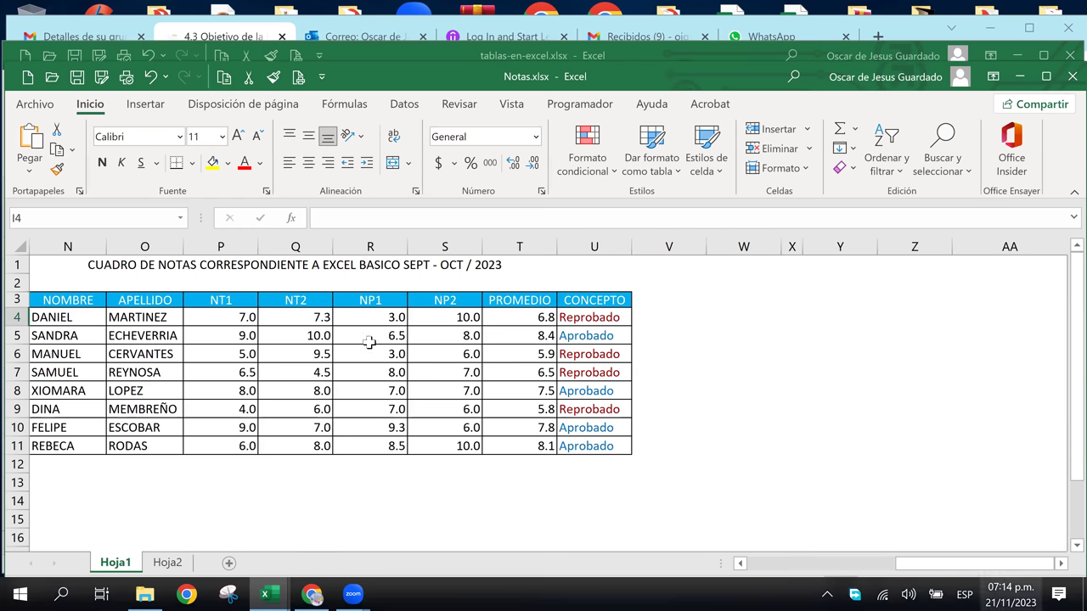
{"action": "left_click", "coordinate": [293, 353]}
{"action": "left_click", "coordinate": [517, 347]}
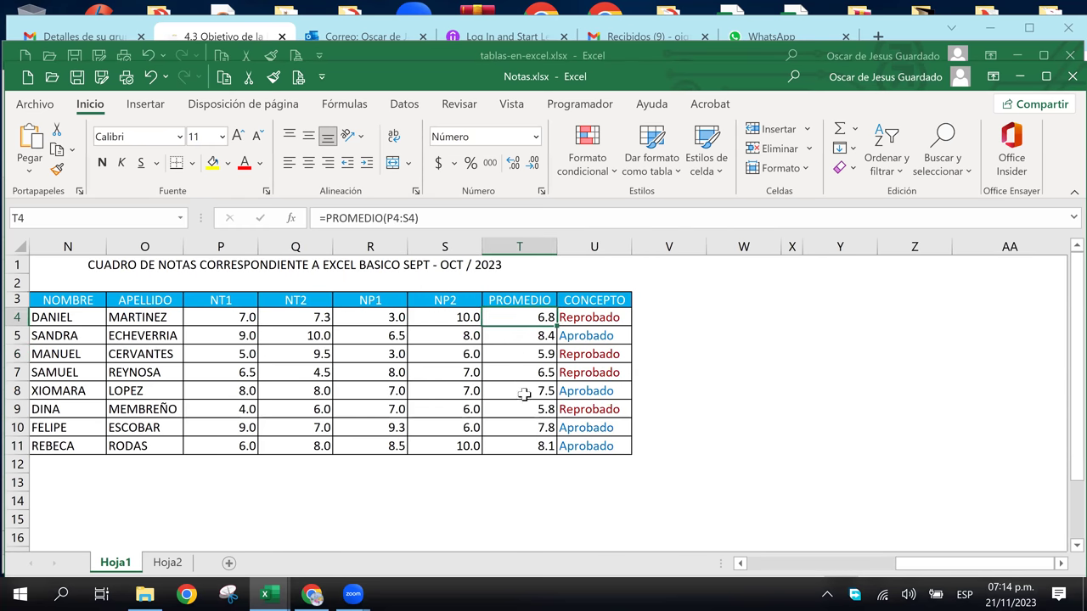
{"action": "left_click_drag", "start_coordinate": [519, 318], "coordinate": [520, 446]}
{"action": "left_click_drag", "start_coordinate": [41, 318], "coordinate": [44, 412]}
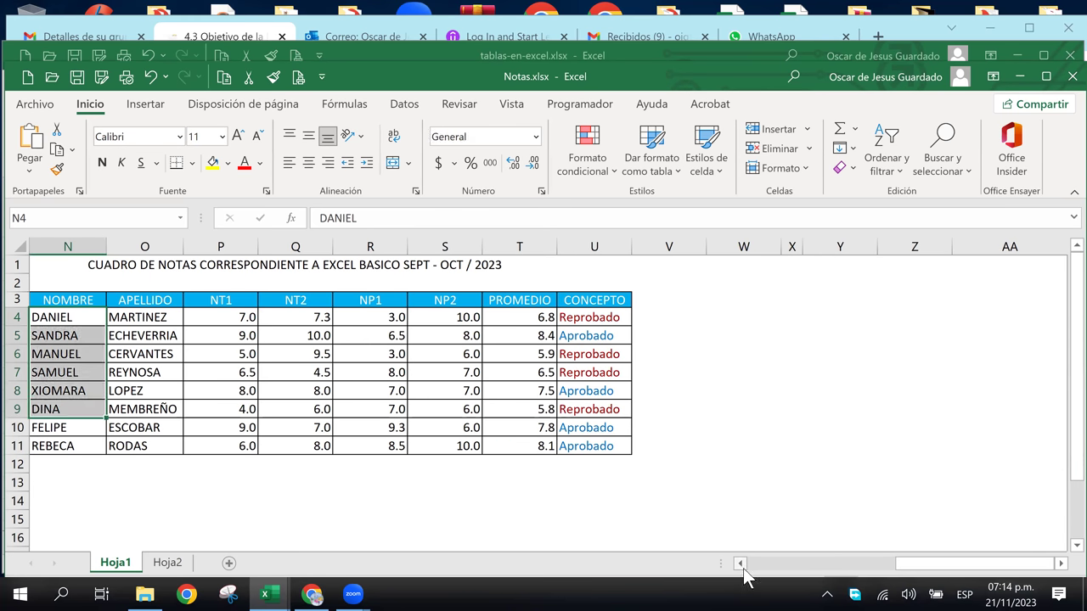
{"action": "scroll", "coordinate": [744, 569], "scroll_direction": "left", "scroll_amount": 3}
{"action": "left_click_drag", "start_coordinate": [223, 315], "coordinate": [218, 444]}
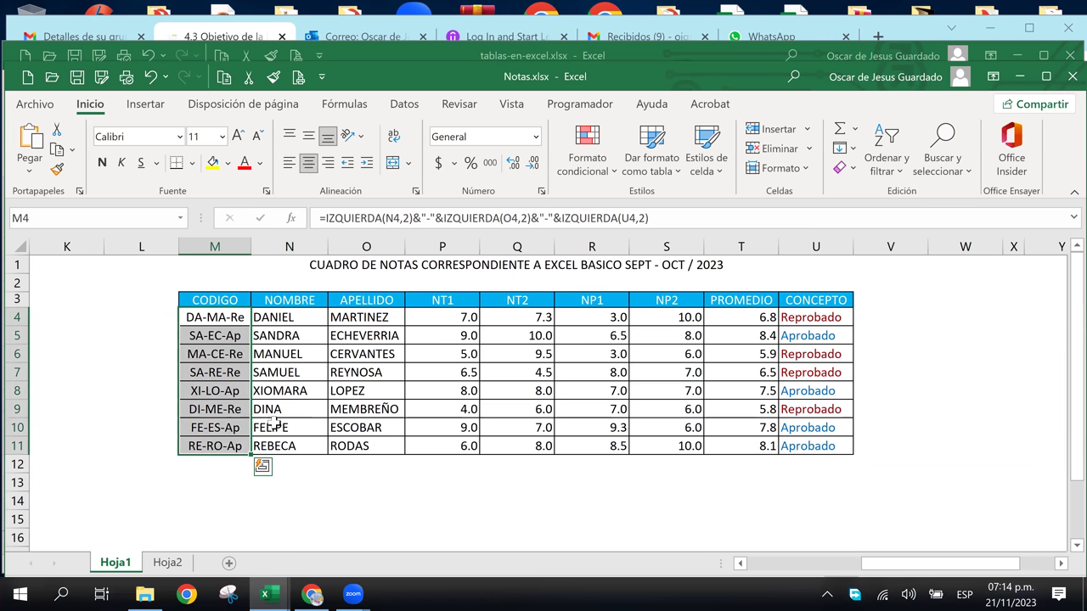
{"action": "left_click_drag", "start_coordinate": [748, 316], "coordinate": [743, 441]}
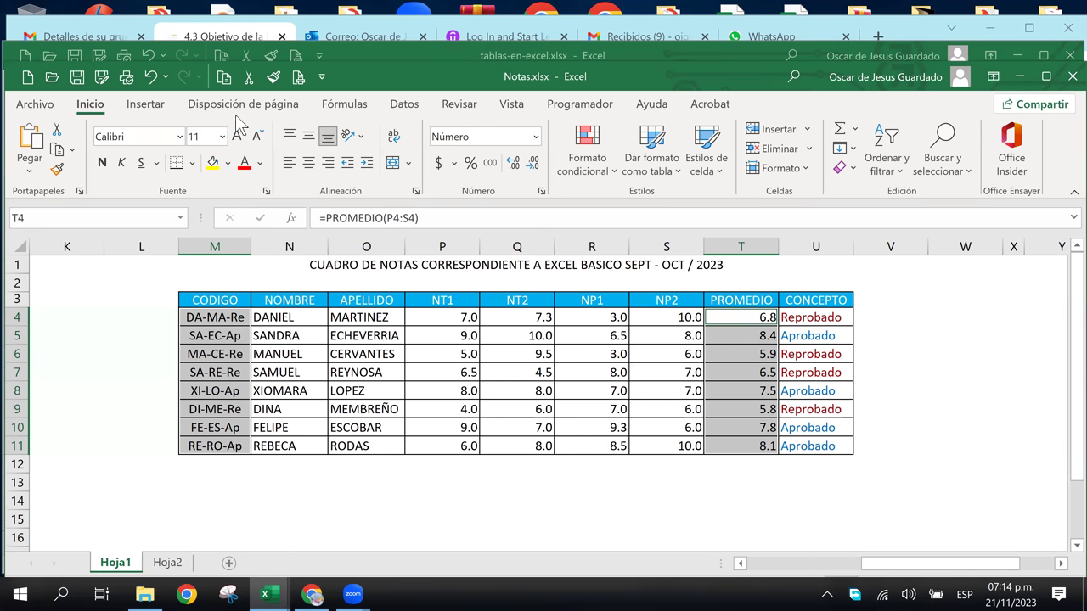
{"action": "left_click", "coordinate": [237, 334]}
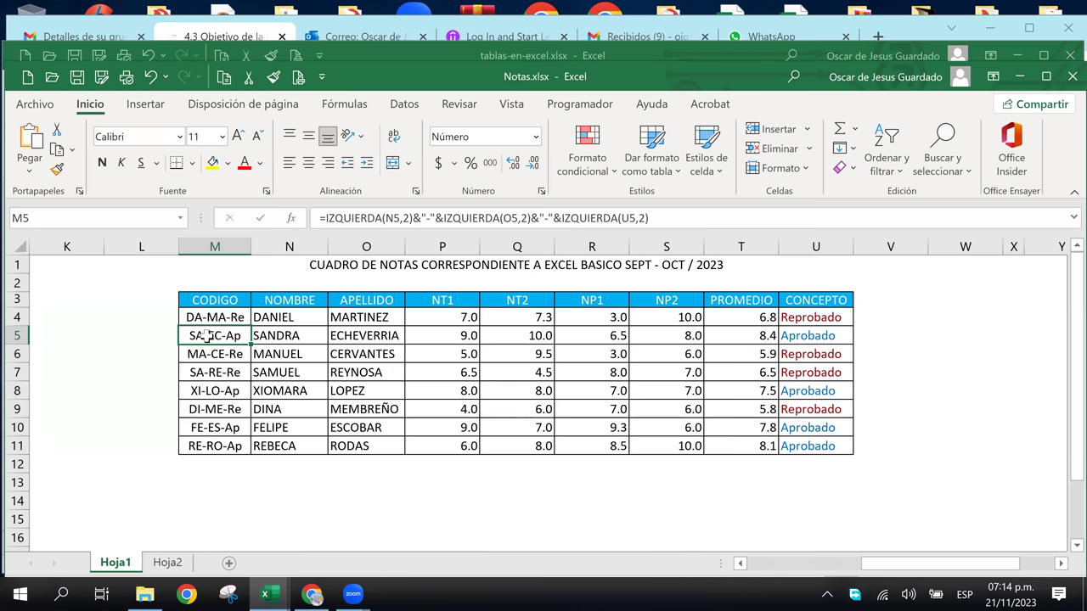
{"action": "left_click_drag", "start_coordinate": [212, 318], "coordinate": [197, 440]}
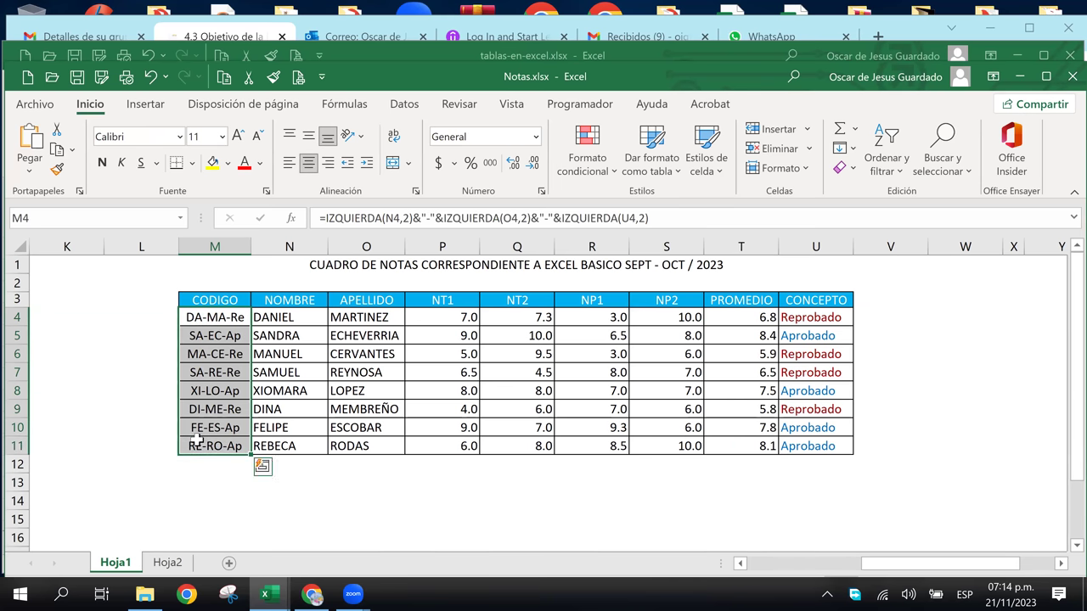
{"action": "left_click_drag", "start_coordinate": [743, 316], "coordinate": [747, 445]}
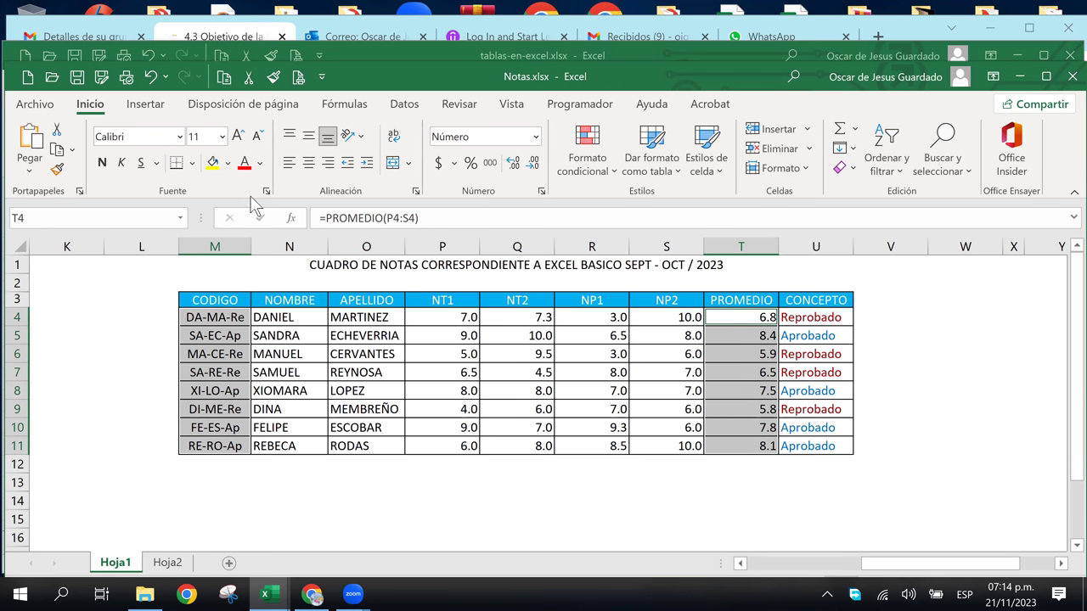
{"action": "left_click", "coordinate": [132, 111]}
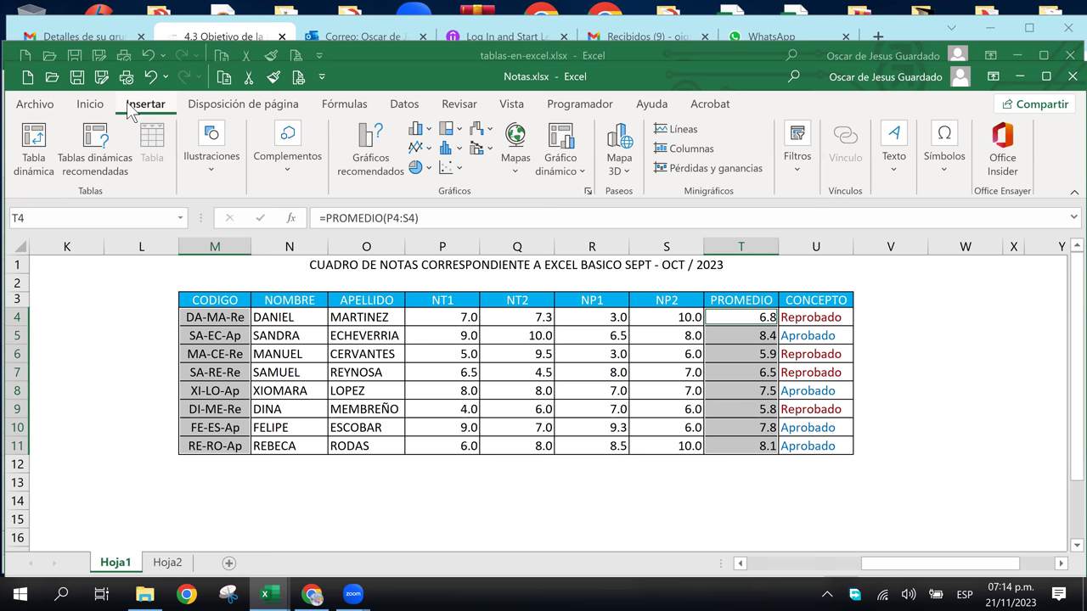
Insert a 3D clustered column chart of the averages with data labels, placed beside the table
{"action": "left_click", "coordinate": [424, 131]}
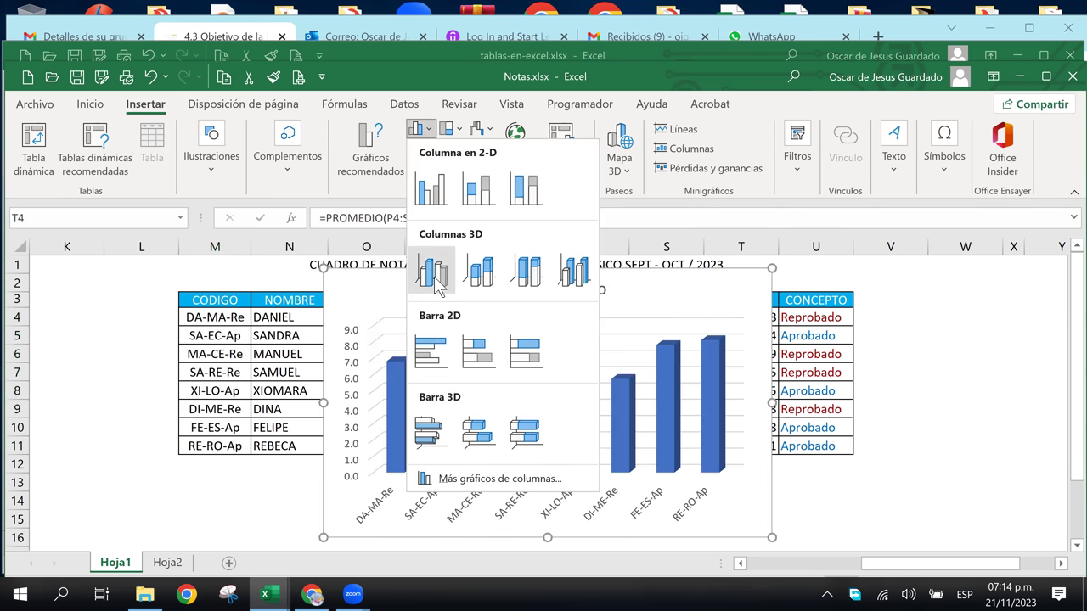
{"action": "left_click", "coordinate": [435, 277]}
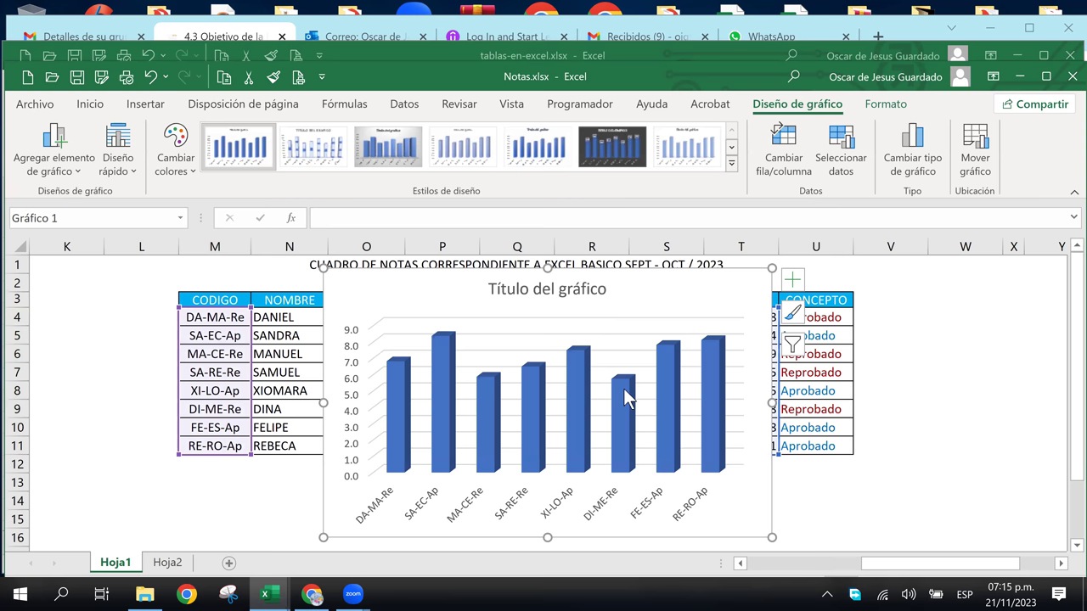
{"action": "left_click", "coordinate": [790, 283]}
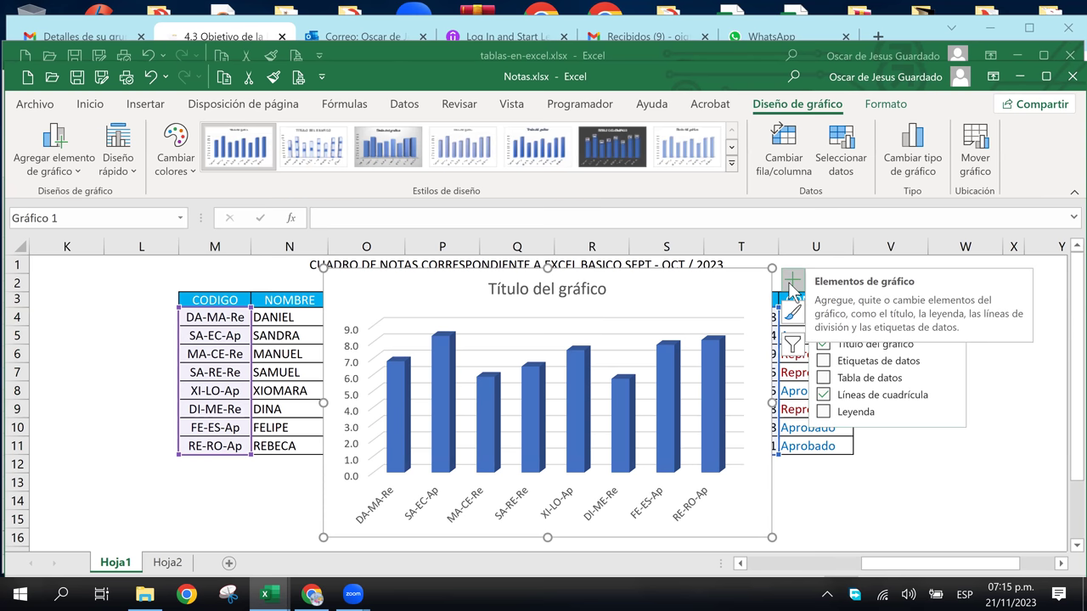
{"action": "left_click", "coordinate": [880, 367]}
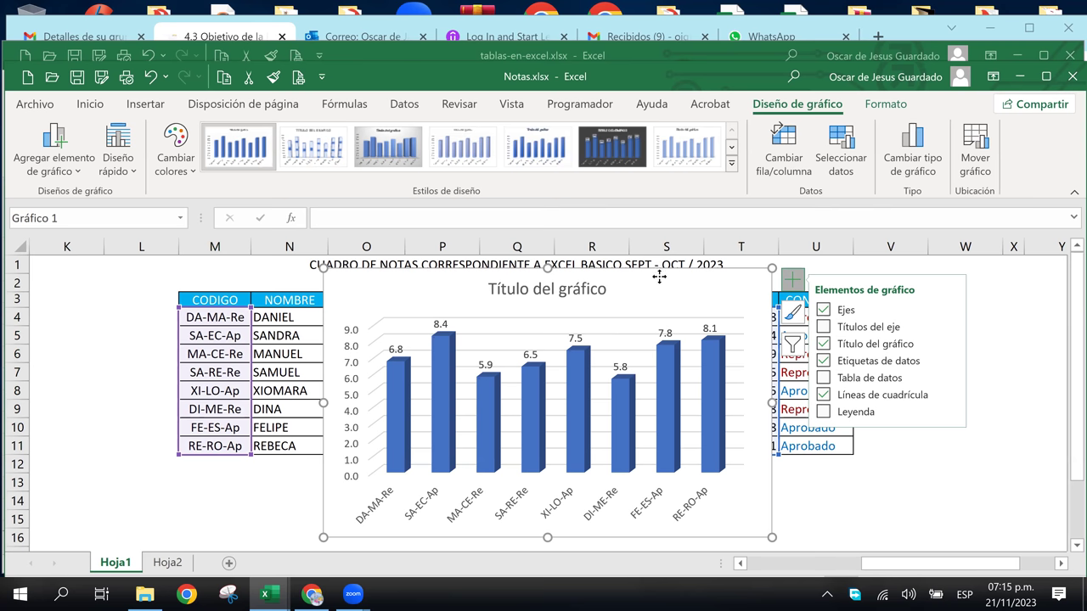
{"action": "left_click_drag", "start_coordinate": [654, 276], "coordinate": [551, 295]}
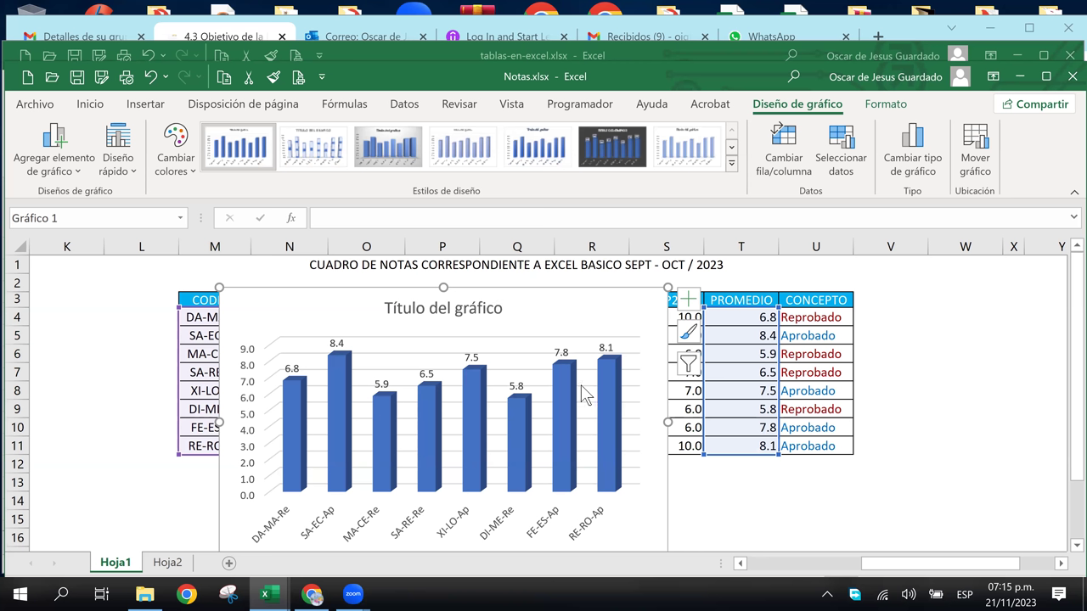
Retitle the averages chart 'Promedios'
{"action": "left_click", "coordinate": [457, 311]}
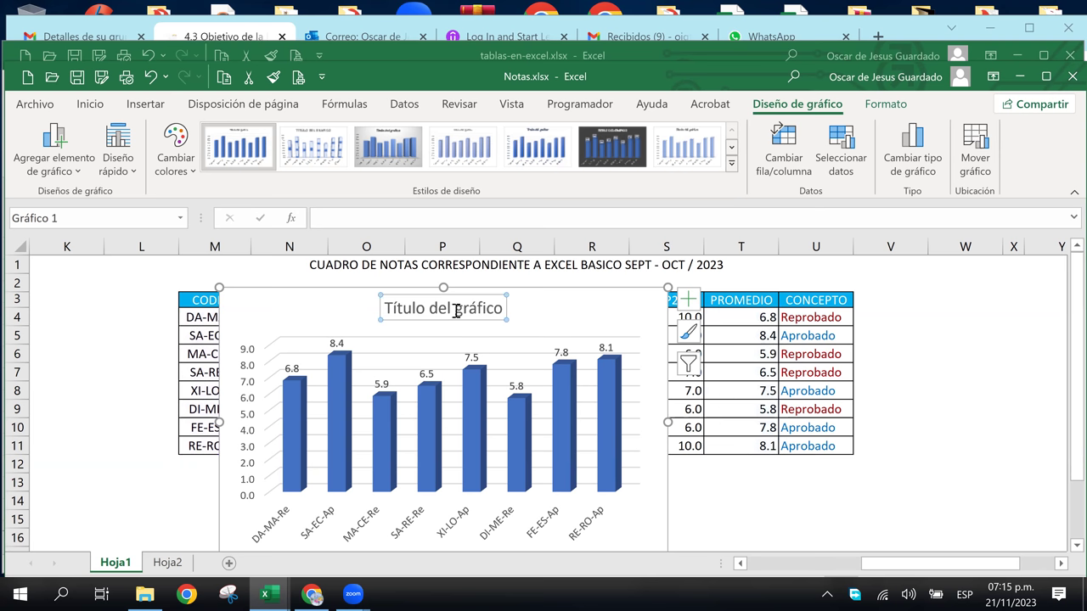
{"action": "double_click", "coordinate": [456, 311]}
{"action": "triple_click", "coordinate": [454, 310]}
{"action": "double_click", "coordinate": [455, 310]}
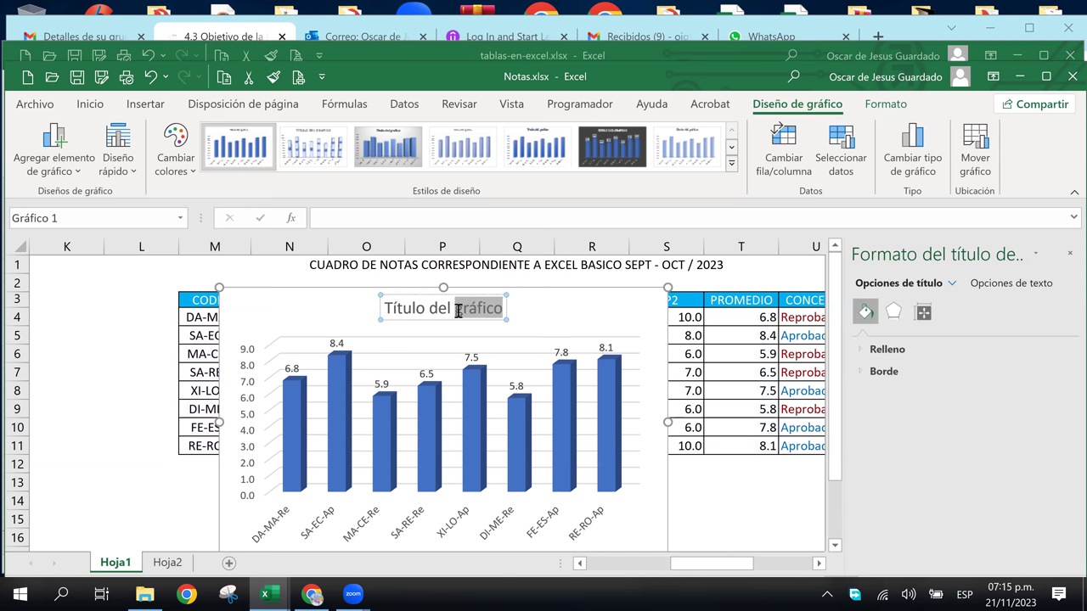
{"action": "key", "text": "BackSpace"}
{"action": "key", "text": "BackSpace"}
{"action": "key", "text": "BackSpace"}
{"action": "key", "text": "BackSpace"}
{"action": "key", "text": "BackSpace"}
{"action": "key", "text": "BackSpace"}
{"action": "key", "text": "BackSpace"}
{"action": "key", "text": "BackSpace"}
{"action": "key", "text": "BackSpace"}
{"action": "key", "text": "BackSpace"}
{"action": "key", "text": "BackSpace"}
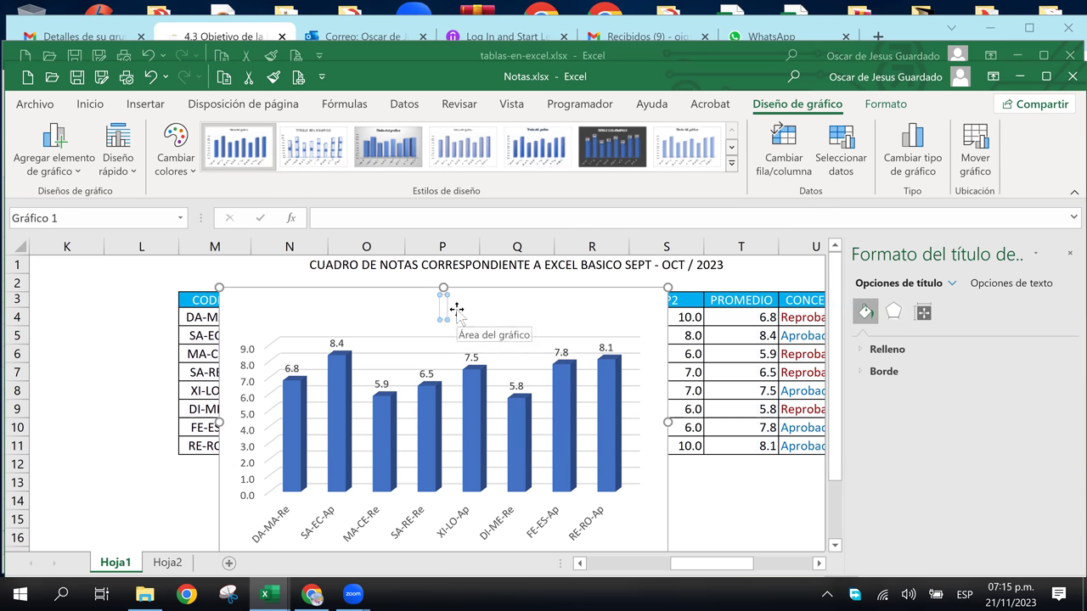
{"action": "type", "text": "Promedios"}
{"action": "left_click", "coordinate": [534, 310]}
Move the Promedios chart lower on the sheet, below the table's top rows
{"action": "scroll", "coordinate": [721, 478], "scroll_direction": "down", "scroll_amount": 1}
{"action": "scroll", "coordinate": [721, 478], "scroll_direction": "down", "scroll_amount": 1}
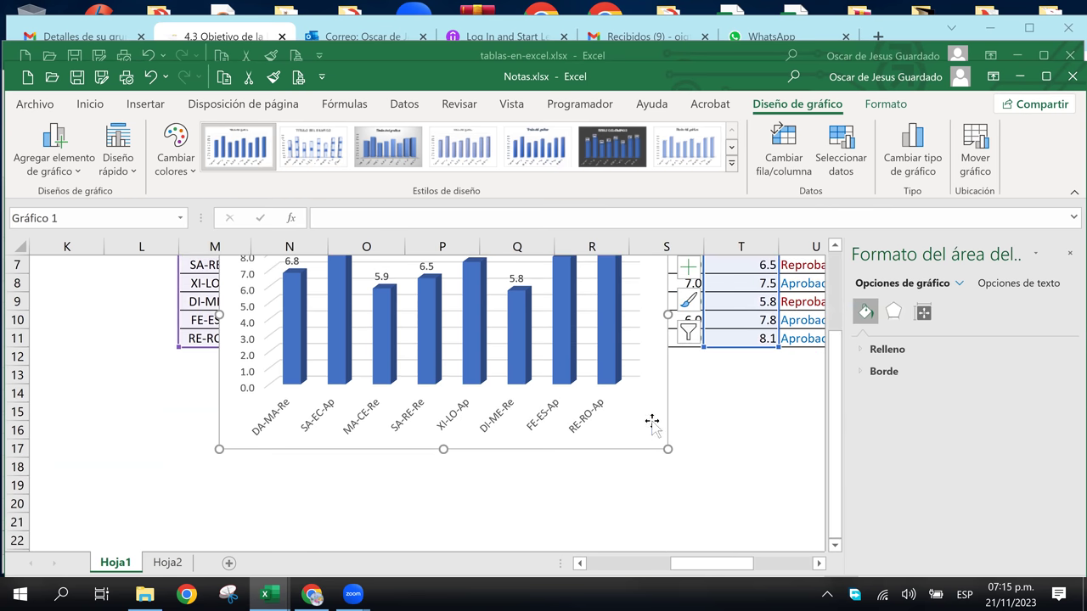
{"action": "scroll", "coordinate": [650, 422], "scroll_direction": "up", "scroll_amount": 1}
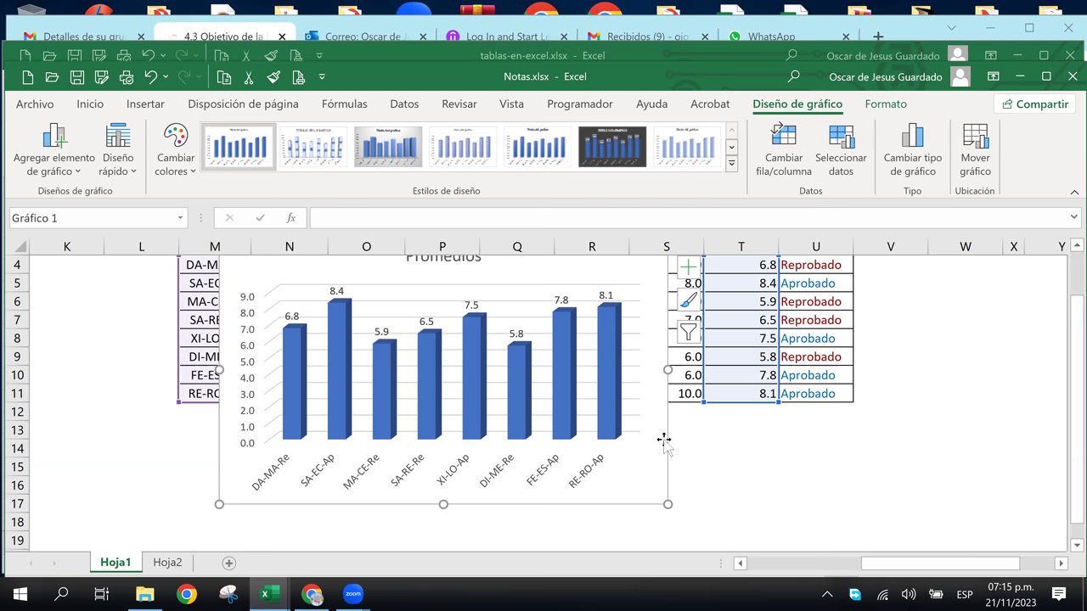
{"action": "left_click", "coordinate": [616, 477]}
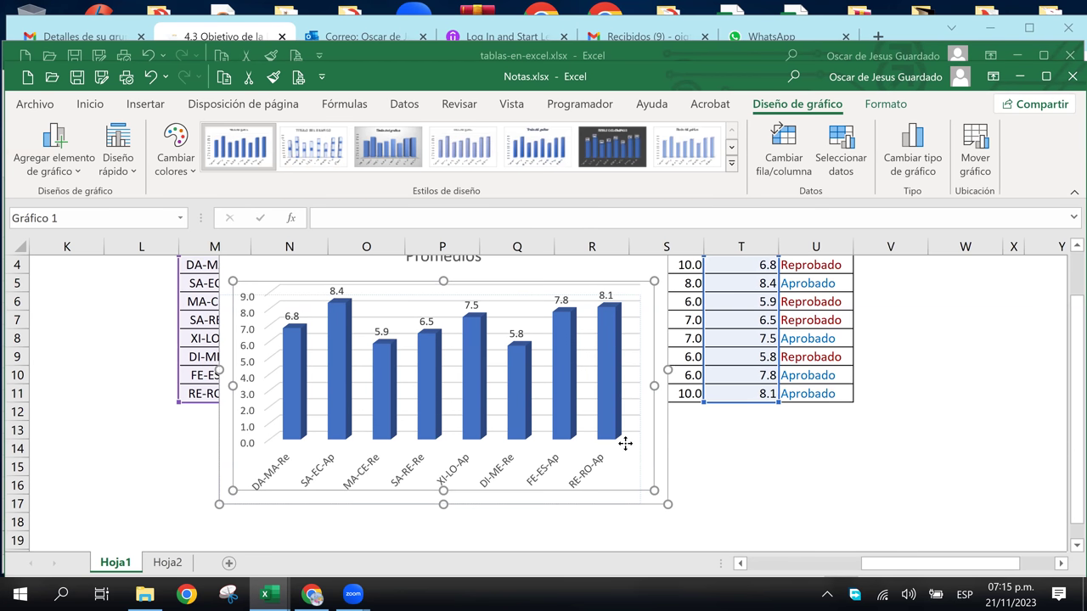
{"action": "key", "text": "Escape"}
{"action": "scroll", "coordinate": [450, 374], "scroll_direction": "down", "scroll_amount": 1}
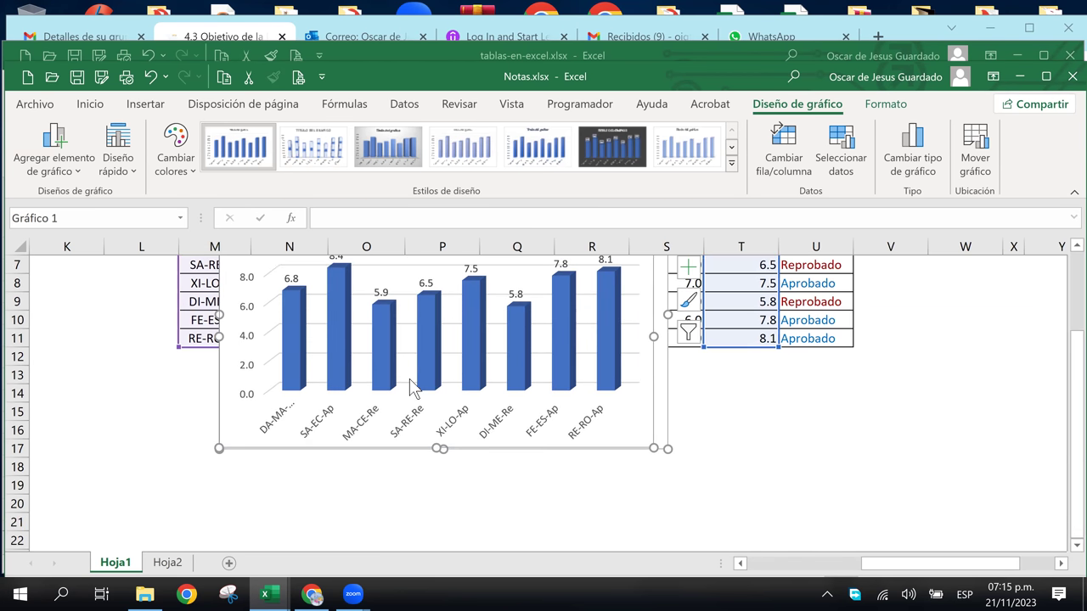
{"action": "scroll", "coordinate": [411, 387], "scroll_direction": "up", "scroll_amount": 2}
{"action": "key", "text": "Escape"}
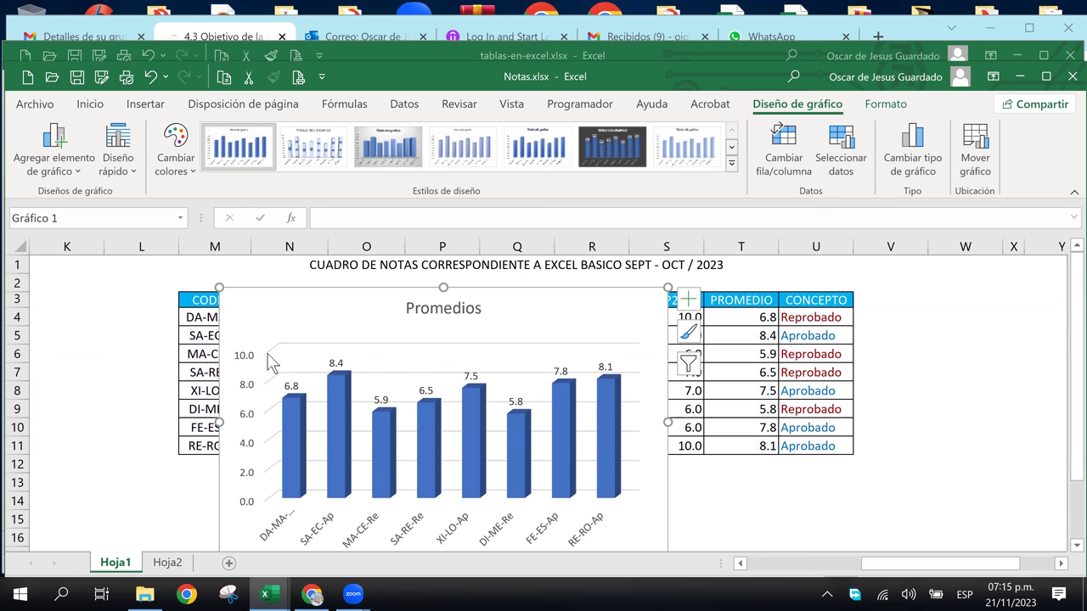
{"action": "mouse_move", "coordinate": [650, 306]}
{"action": "left_mouse_down"}
{"action": "mouse_move", "coordinate": [564, 350]}
{"action": "mouse_move", "coordinate": [869, 319]}
{"action": "left_mouse_up"}
{"action": "scroll", "coordinate": [678, 348], "scroll_direction": "down", "scroll_amount": 2}
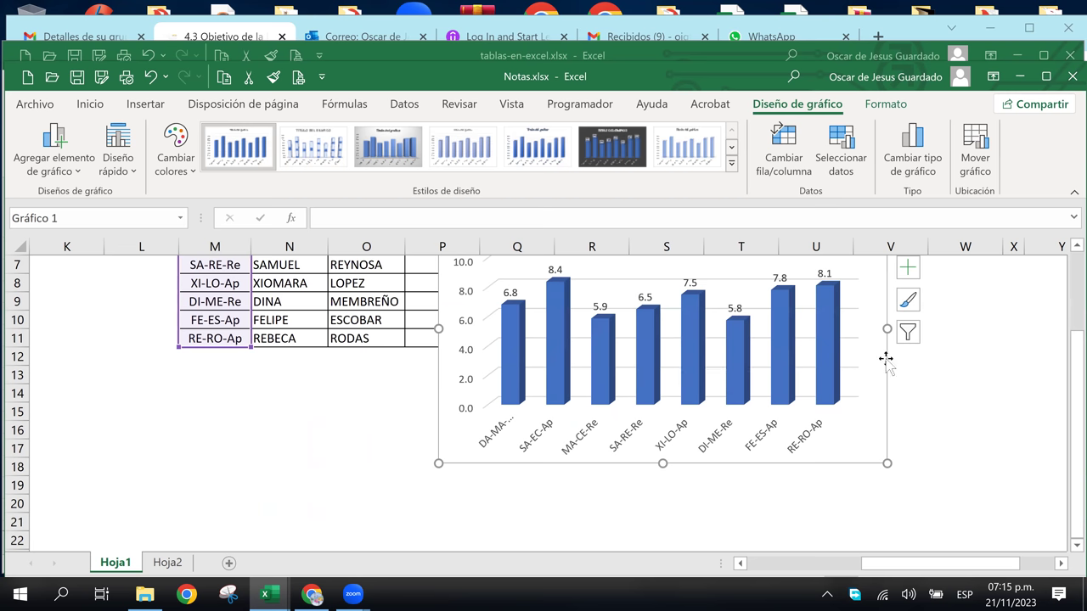
{"action": "left_click_drag", "start_coordinate": [886, 360], "coordinate": [853, 453]}
{"action": "mouse_move", "coordinate": [896, 388]}
{"action": "left_mouse_down"}
{"action": "mouse_move", "coordinate": [883, 364]}
{"action": "mouse_move", "coordinate": [893, 466]}
{"action": "left_mouse_up"}
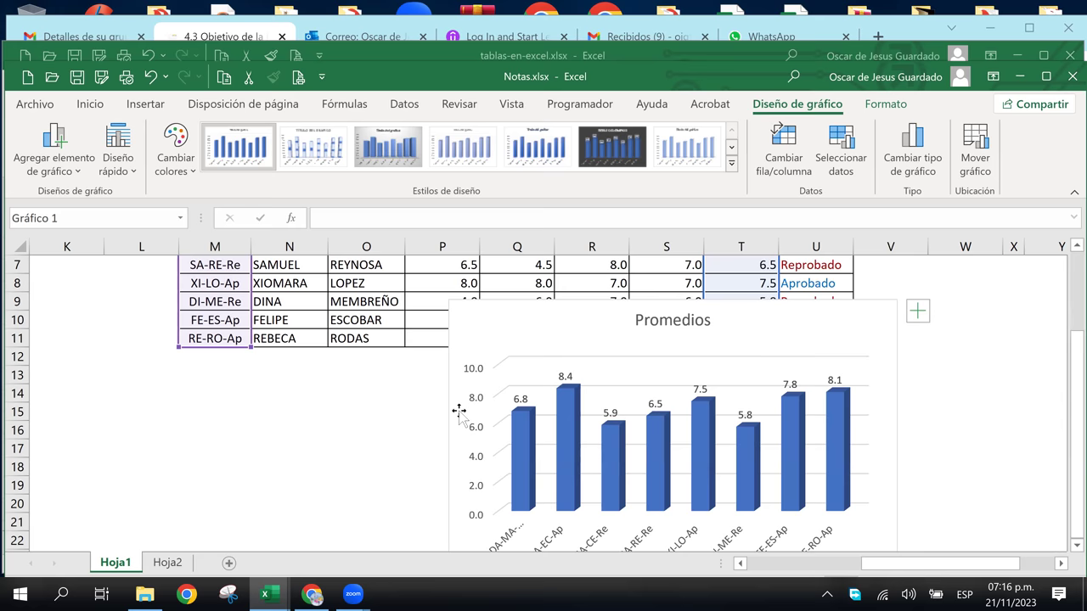
{"action": "scroll", "coordinate": [458, 413], "scroll_direction": "up", "scroll_amount": 1}
{"action": "scroll", "coordinate": [289, 370], "scroll_direction": "up", "scroll_amount": 1}
{"action": "left_click", "coordinate": [289, 370]}
Chart student names N4:N11 against NT1–NP2 grades P4:S11 as 3D columns
{"action": "left_click", "coordinate": [275, 314]}
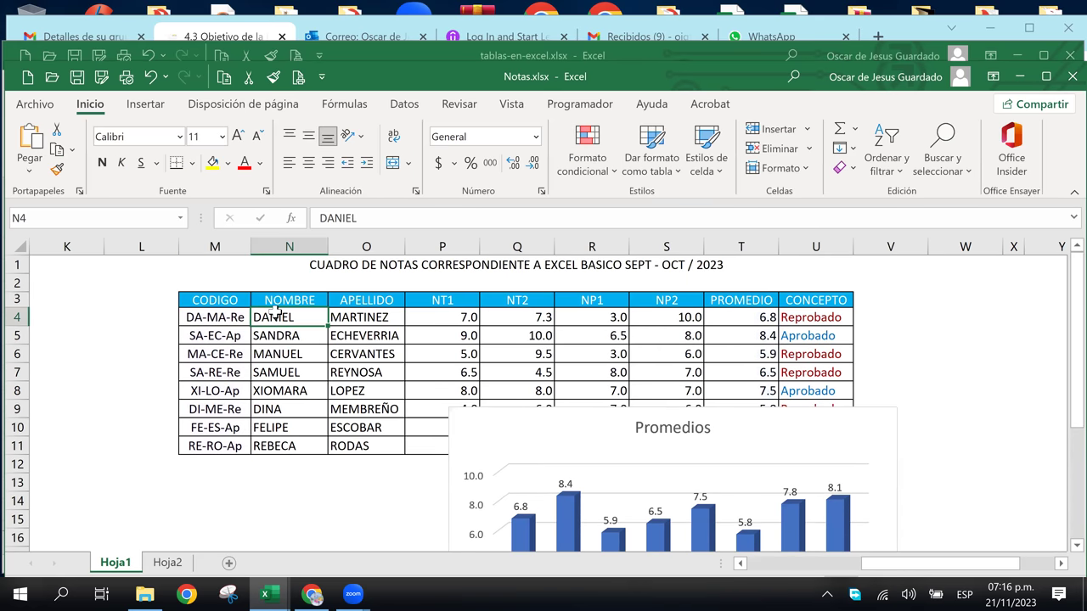
{"action": "left_click_drag", "start_coordinate": [276, 316], "coordinate": [272, 446]}
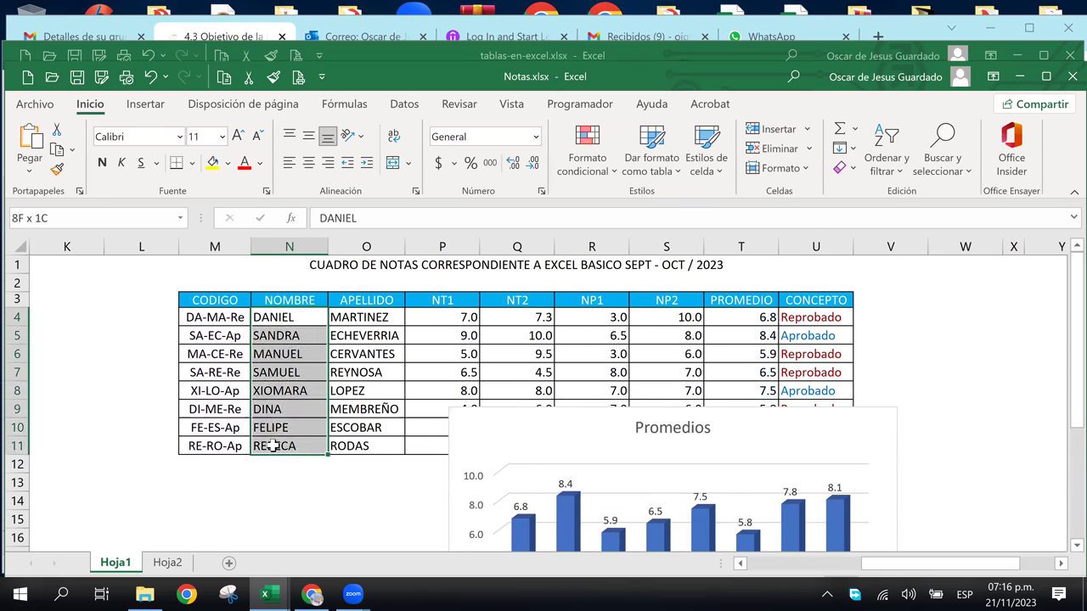
{"action": "mouse_move", "coordinate": [446, 317]}
{"action": "left_mouse_down", "text": "ctrl"}
{"action": "mouse_move", "coordinate": [643, 367]}
{"action": "mouse_move", "coordinate": [642, 440]}
{"action": "left_mouse_up", "text": "ctrl"}
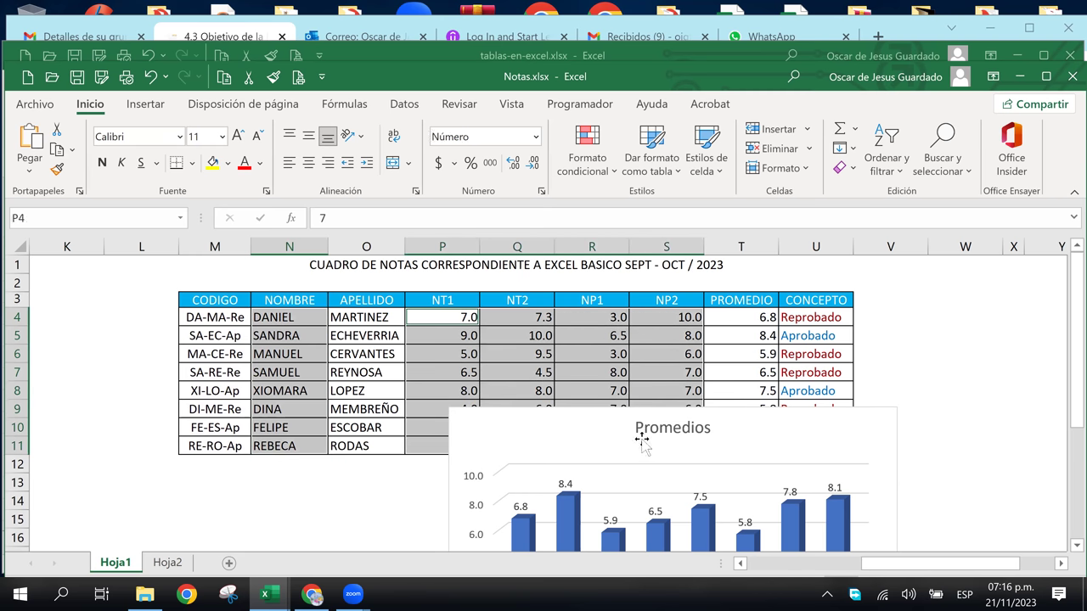
{"action": "left_click", "coordinate": [155, 106]}
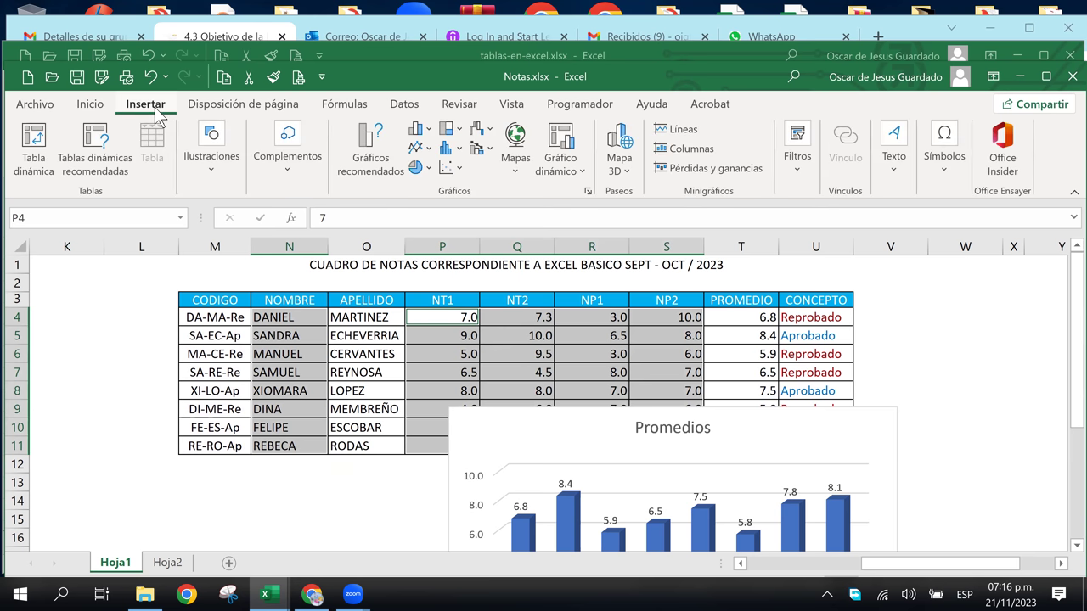
{"action": "left_click", "coordinate": [432, 132]}
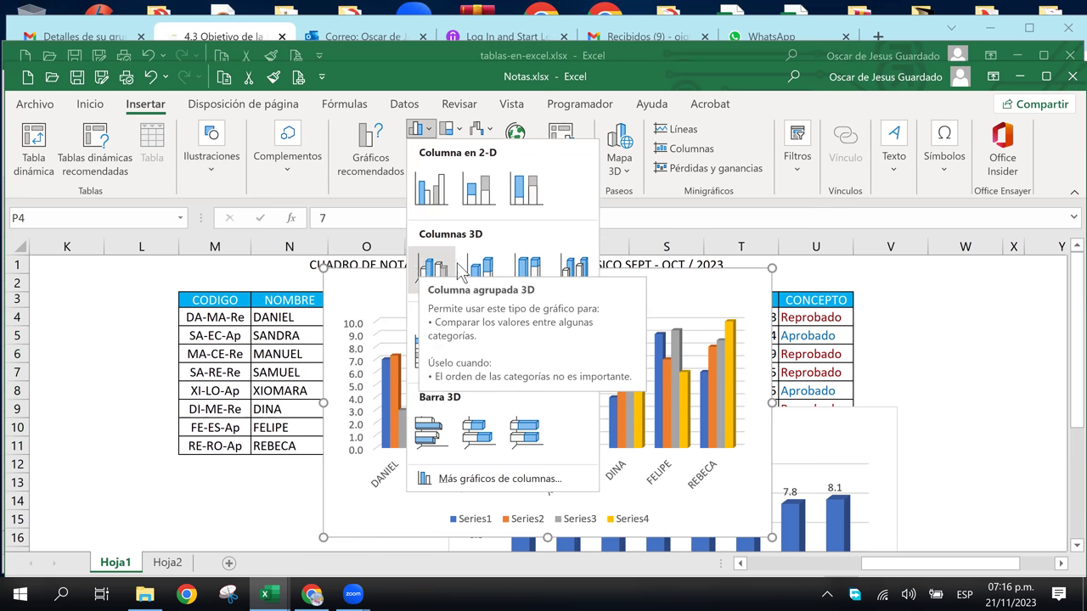
{"action": "left_click", "coordinate": [574, 273]}
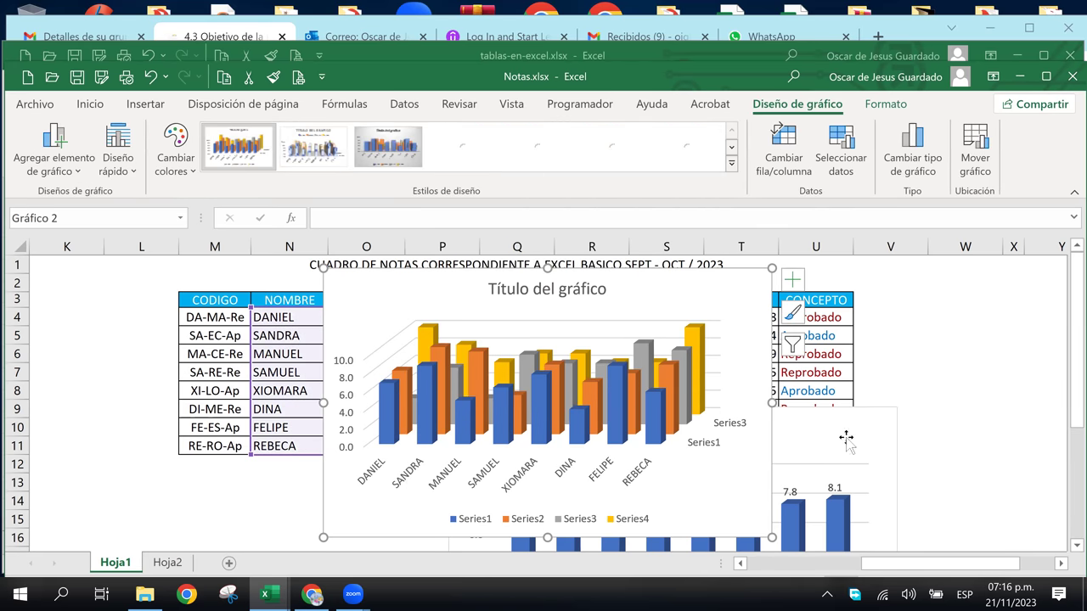
{"action": "left_click", "coordinate": [871, 435]}
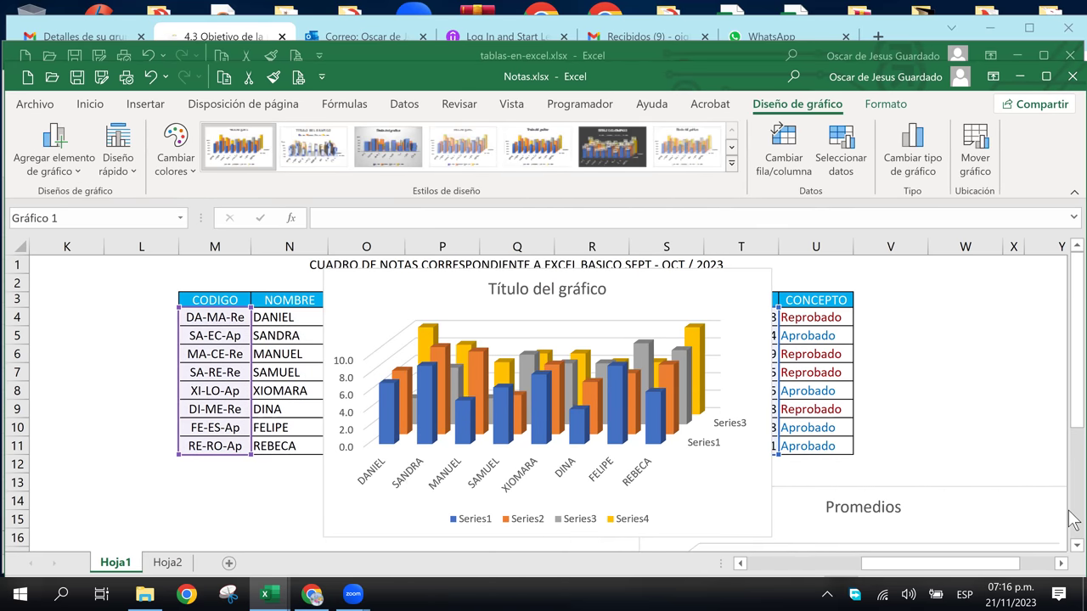
Place the 3D grades chart left and lower, and the Promedios chart right of the table
{"action": "left_click_drag", "start_coordinate": [748, 291], "coordinate": [486, 317]}
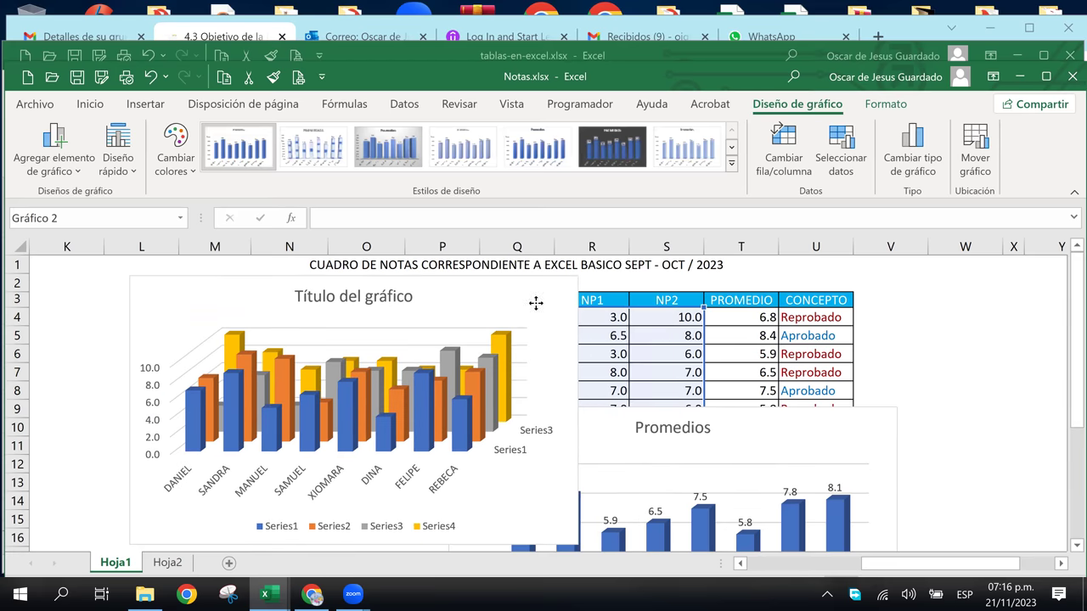
{"action": "mouse_move", "coordinate": [846, 421]}
{"action": "left_mouse_down"}
{"action": "mouse_move", "coordinate": [1039, 410]}
{"action": "mouse_move", "coordinate": [926, 310]}
{"action": "mouse_move", "coordinate": [933, 291]}
{"action": "left_mouse_up"}
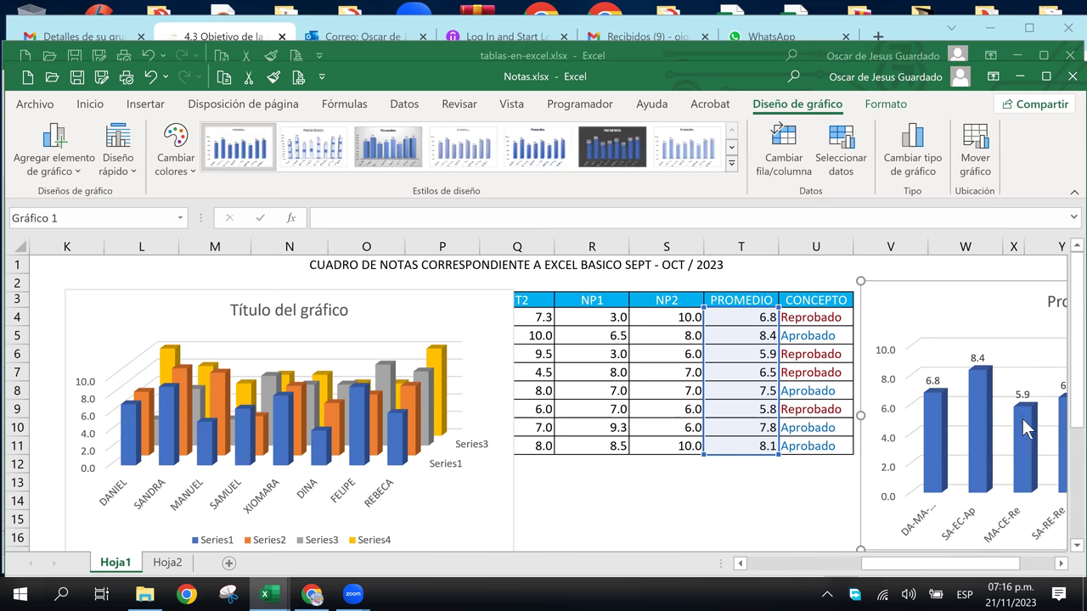
{"action": "left_click_drag", "start_coordinate": [472, 316], "coordinate": [497, 377]}
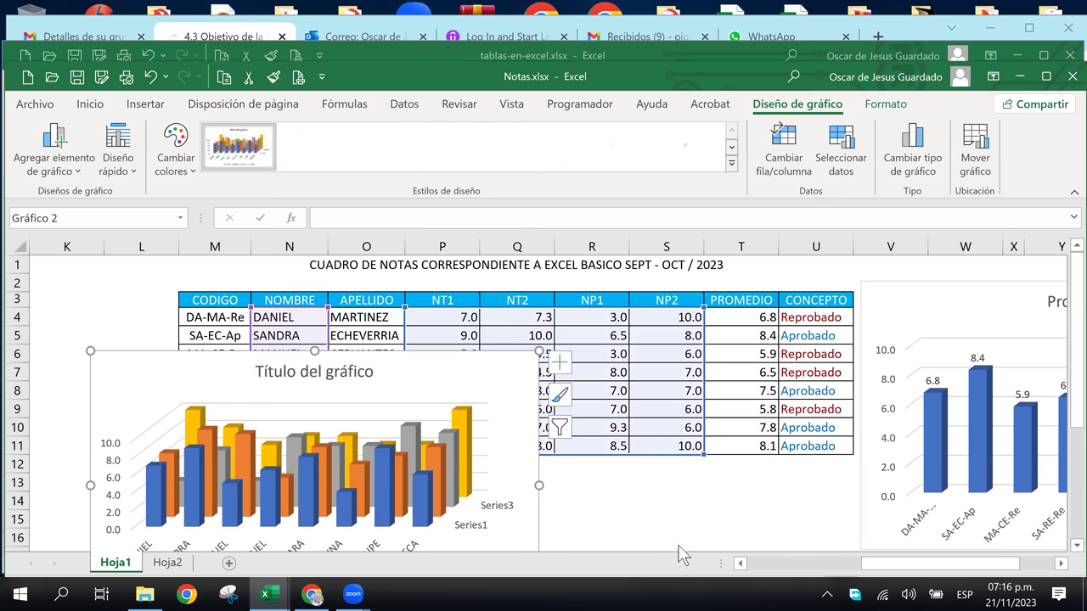
{"action": "left_click", "coordinate": [1076, 546]}
{"action": "left_click", "coordinate": [1076, 546]}
{"action": "left_click", "coordinate": [1076, 547]}
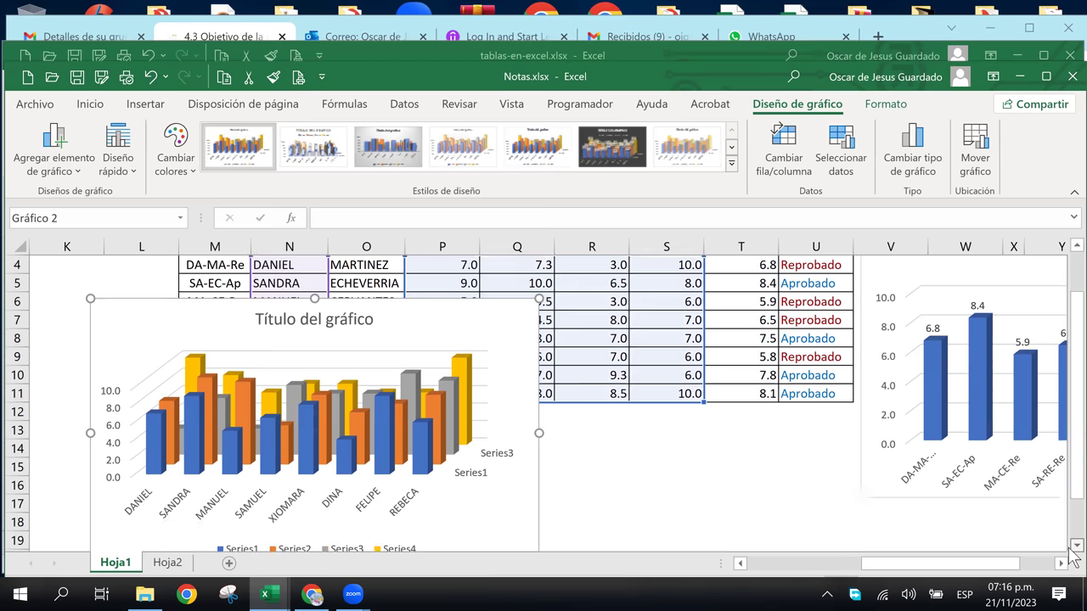
{"action": "left_click", "coordinate": [1076, 546]}
{"action": "left_click", "coordinate": [1070, 548]}
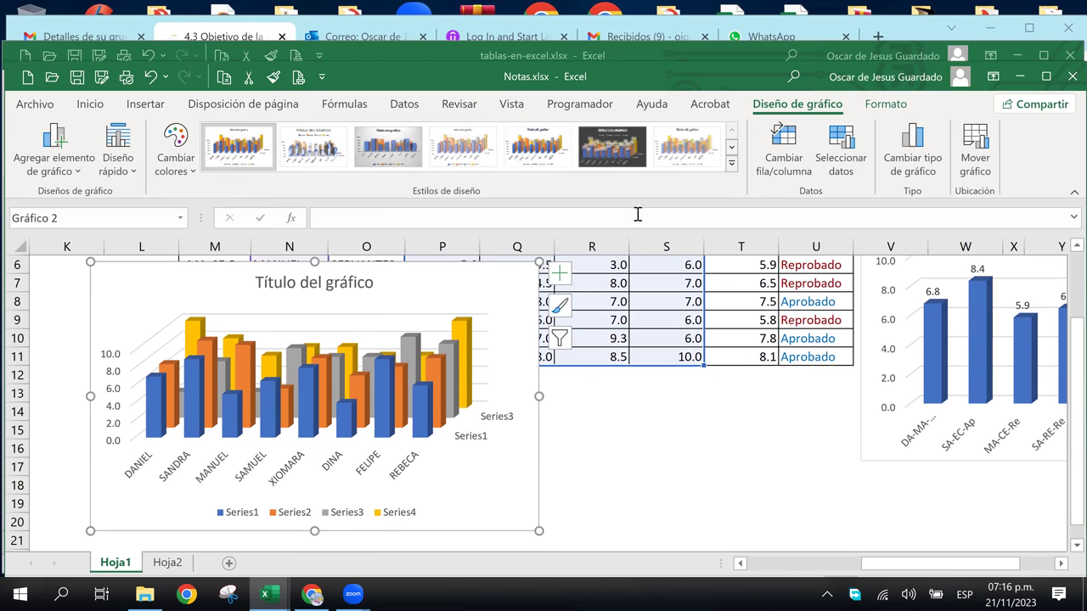
{"action": "left_click", "coordinate": [145, 104]}
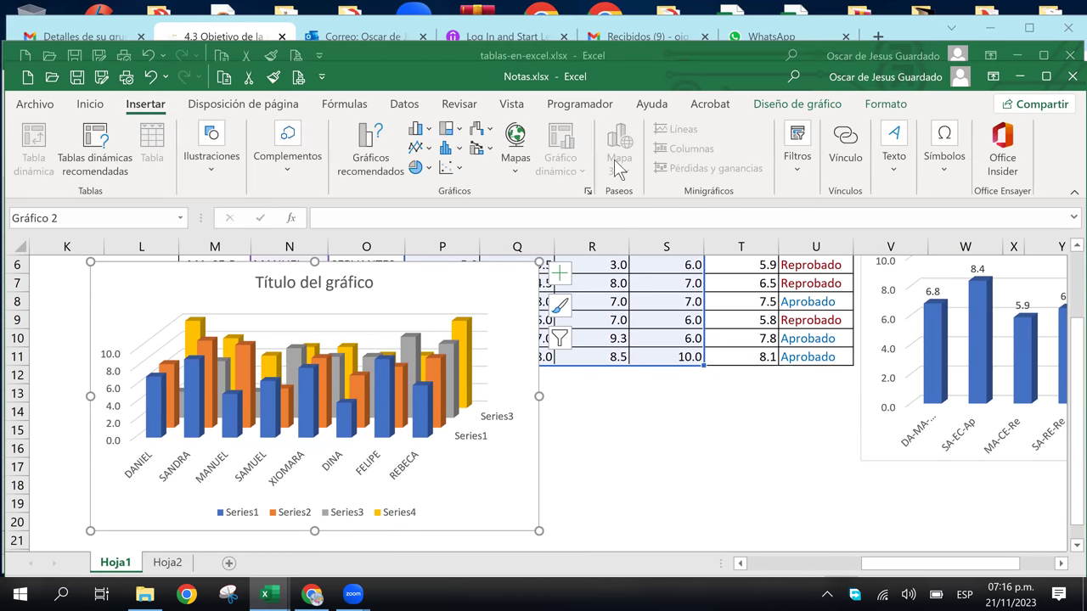
{"action": "left_click", "coordinate": [418, 128]}
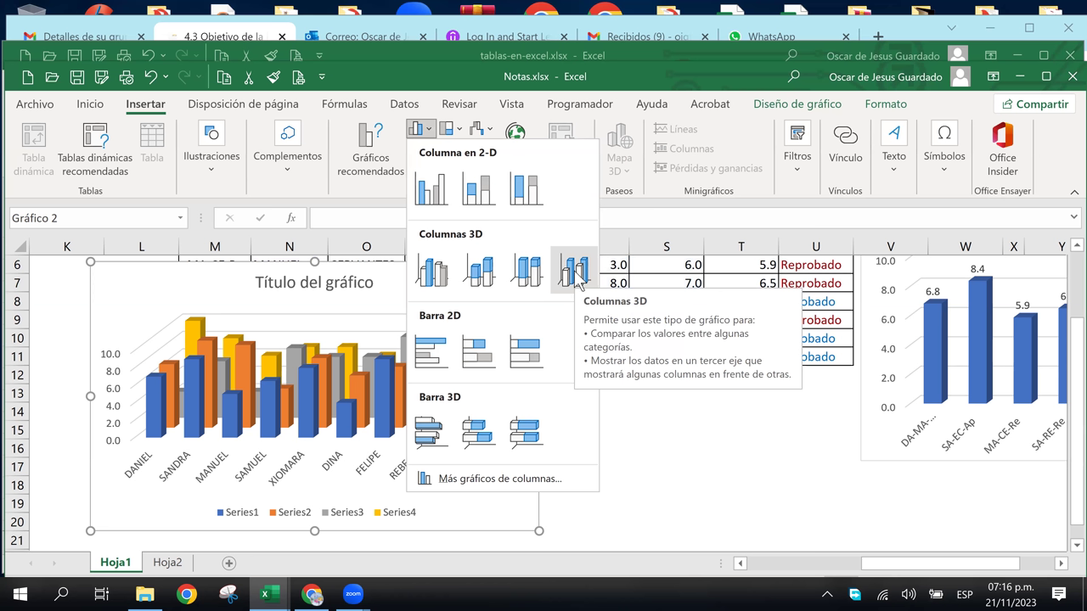
{"action": "left_click", "coordinate": [580, 276]}
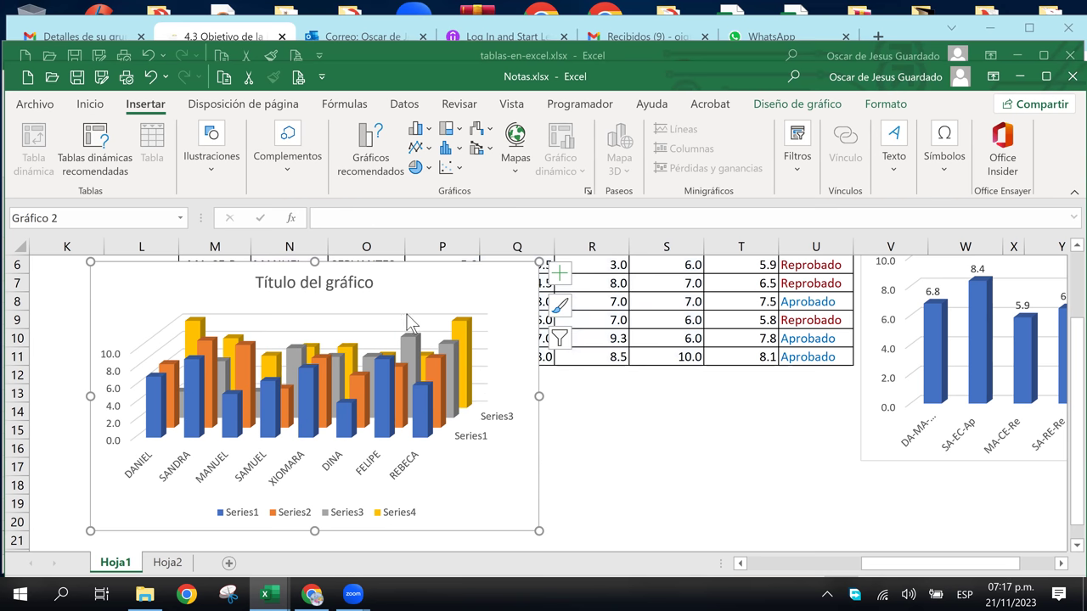
Browse the grades chart's style, colour and gridline format options without applying changes
{"action": "left_click", "coordinate": [147, 341]}
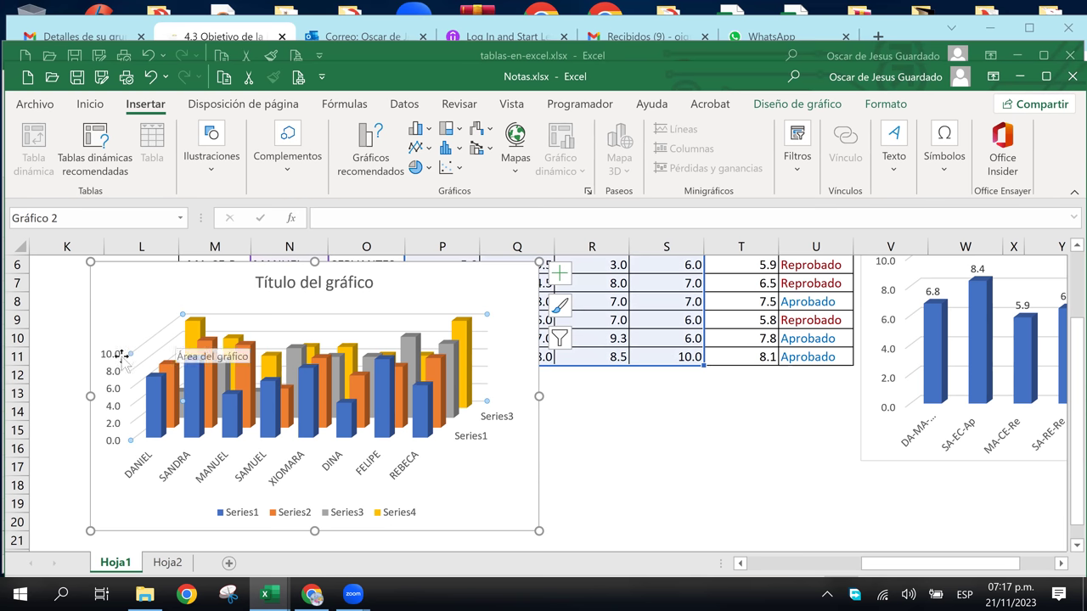
{"action": "left_click", "coordinate": [559, 307]}
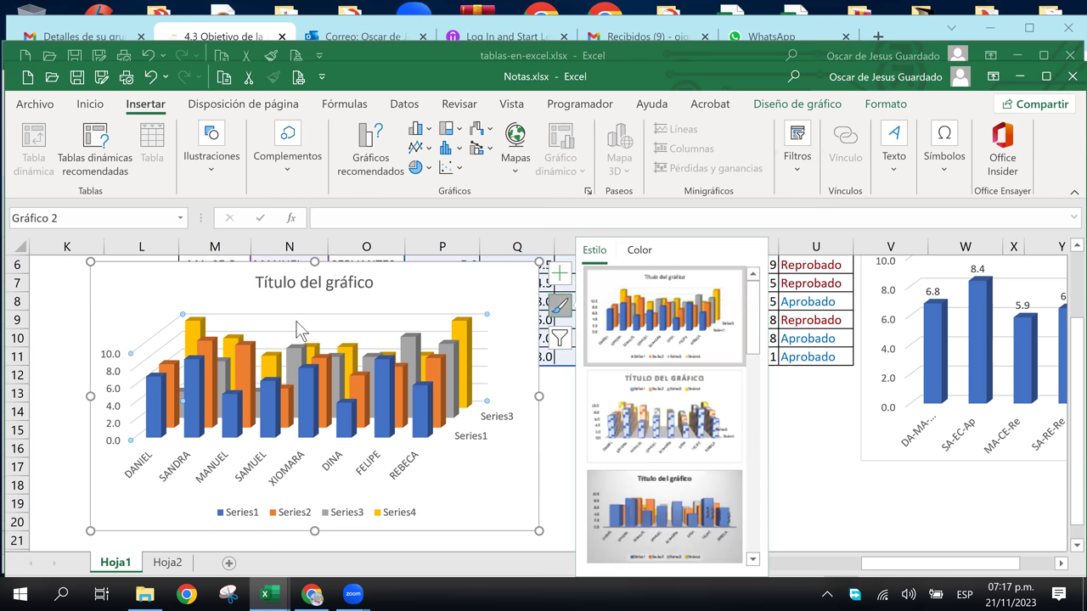
{"action": "right_click", "coordinate": [133, 356]}
{"action": "key", "text": "Escape"}
{"action": "left_click", "coordinate": [131, 351]}
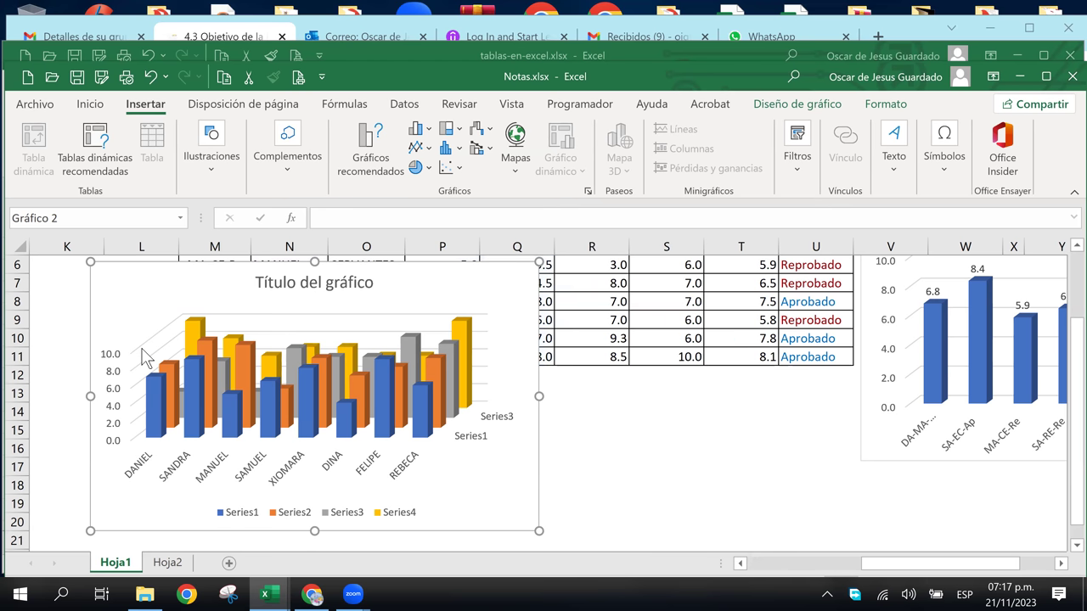
{"action": "double_click", "coordinate": [145, 338]}
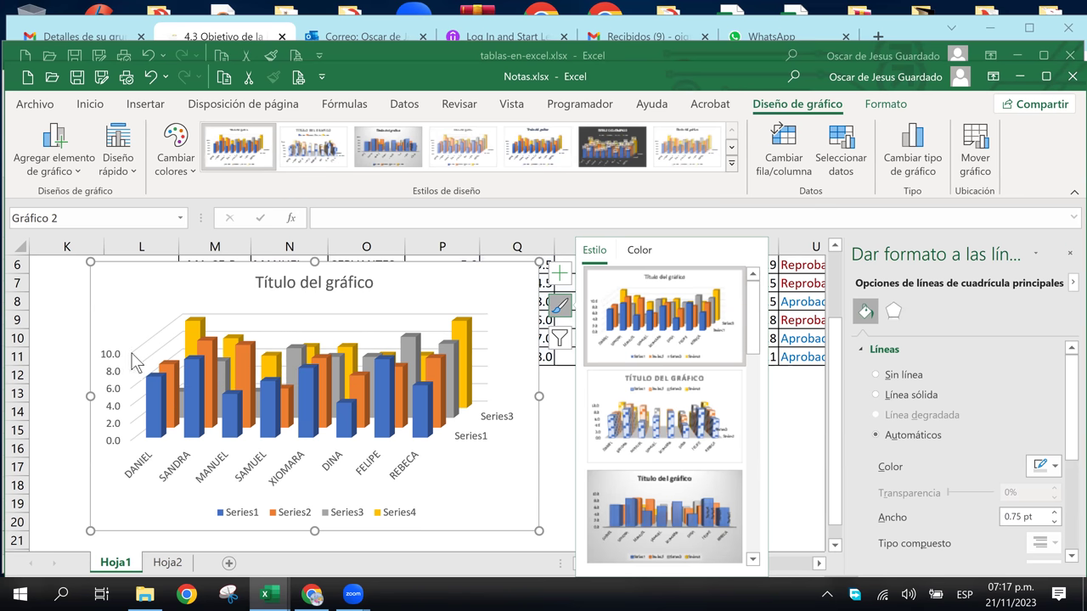
{"action": "right_click", "coordinate": [134, 358]}
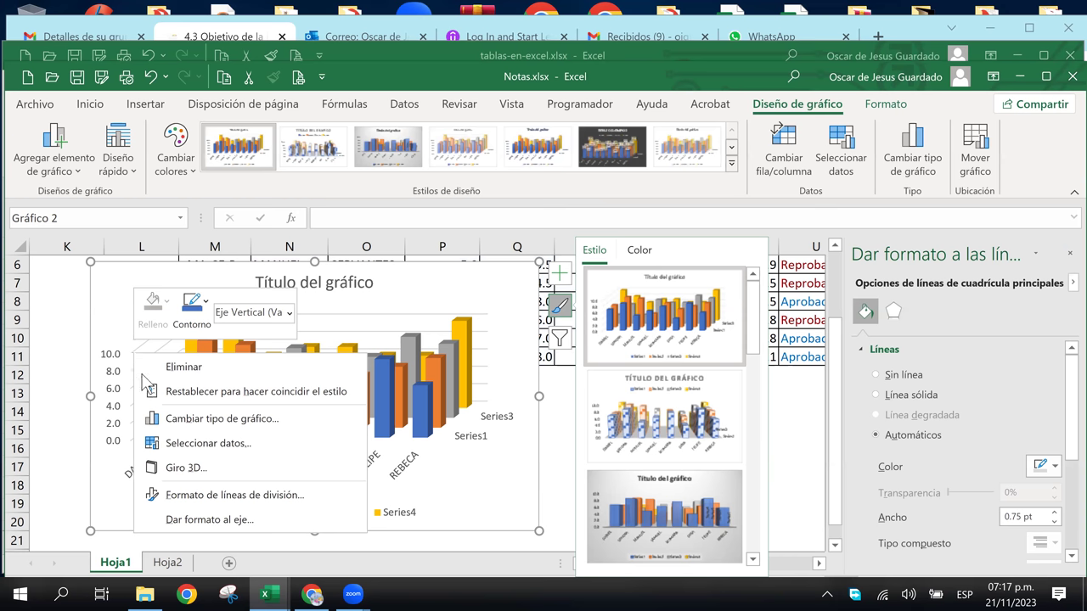
{"action": "left_click", "coordinate": [209, 493]}
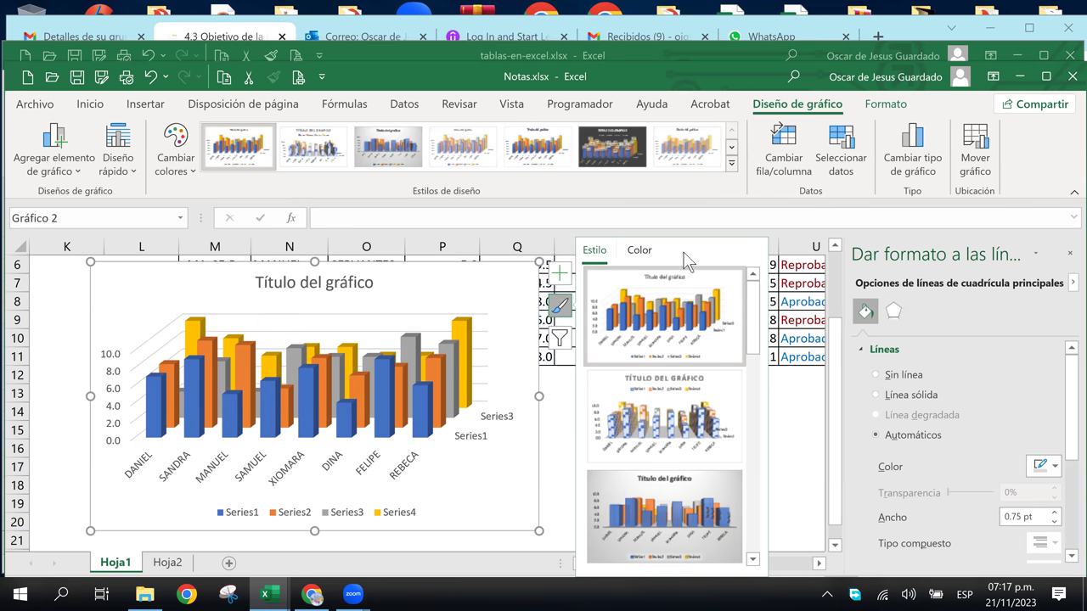
{"action": "left_click", "coordinate": [634, 249]}
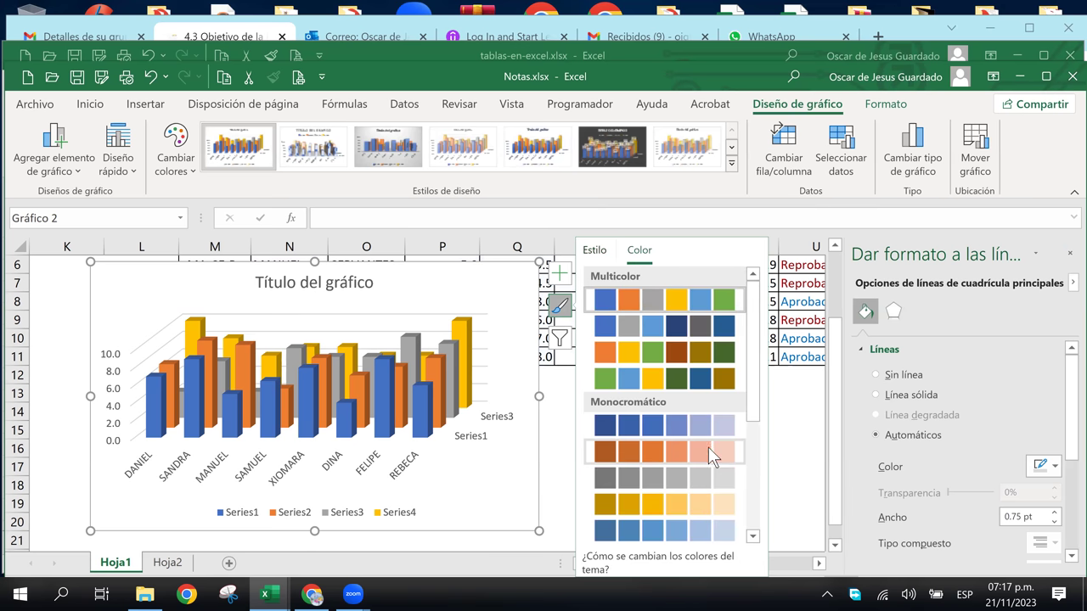
{"action": "left_click", "coordinate": [774, 491]}
Give the chart's side wall a solid light-coloured border line
{"action": "left_click", "coordinate": [467, 285]}
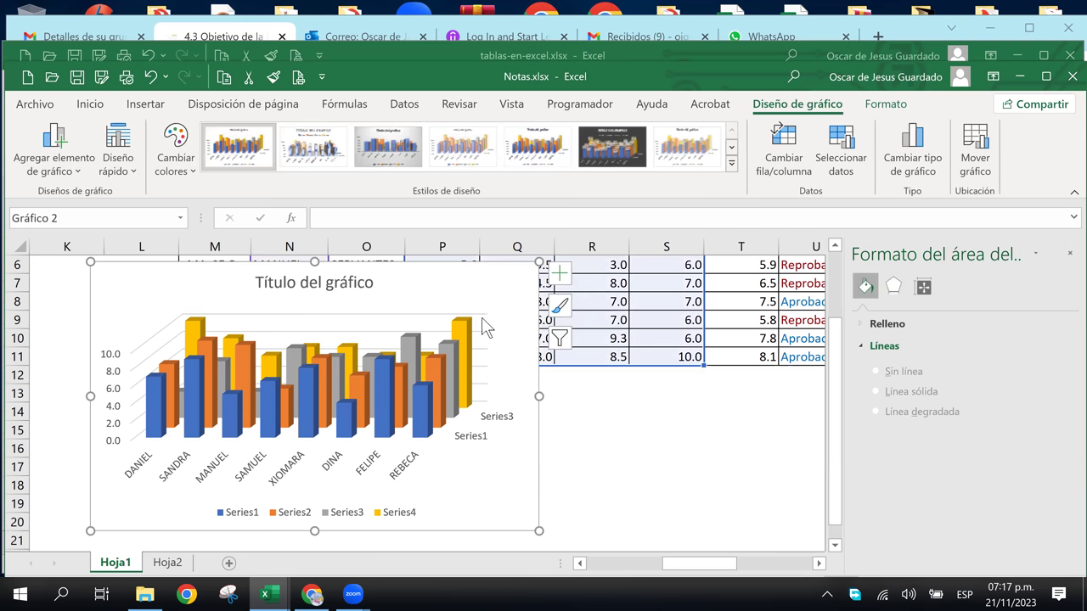
{"action": "left_click", "coordinate": [485, 317]}
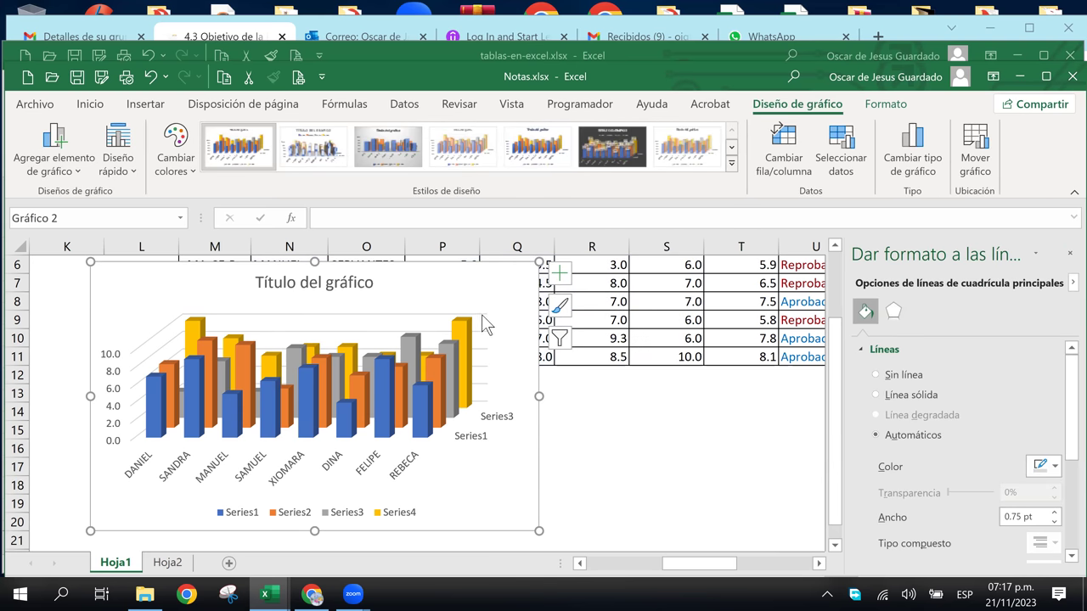
{"action": "left_click", "coordinate": [471, 355]}
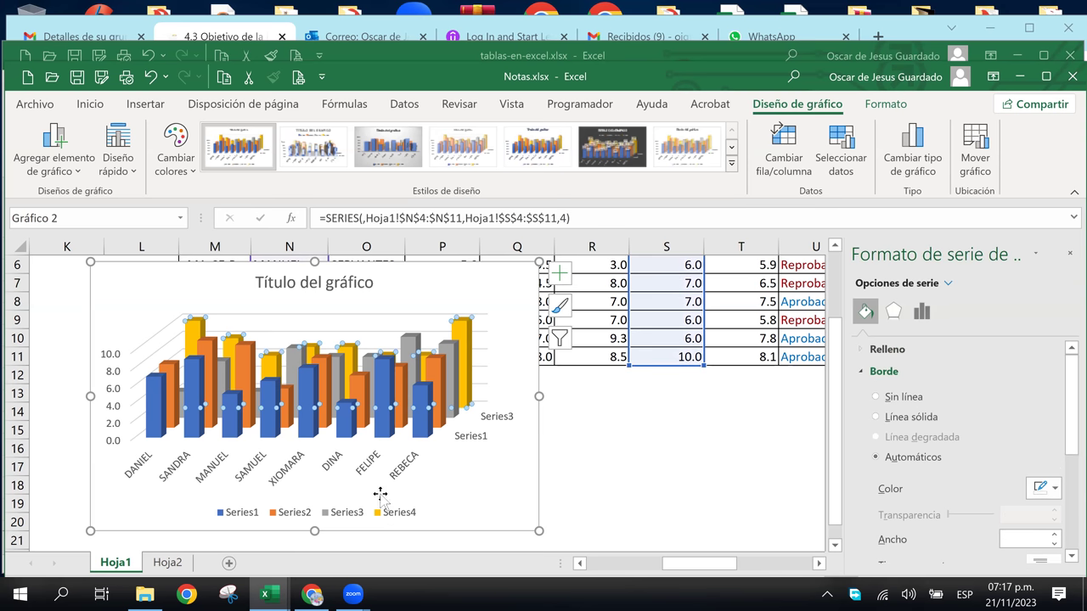
{"action": "left_click", "coordinate": [382, 323]}
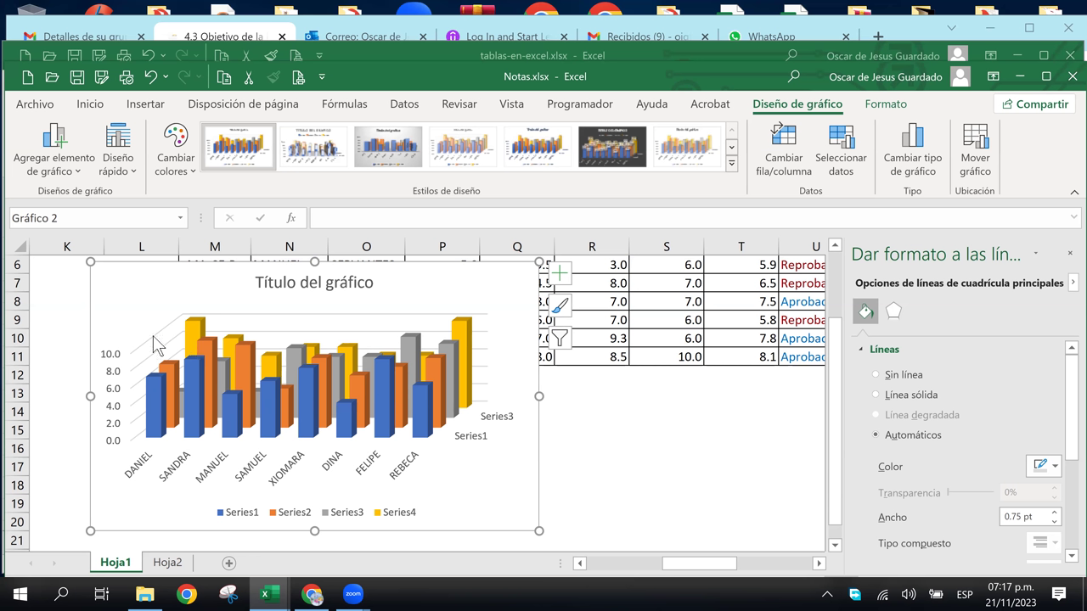
{"action": "left_click", "coordinate": [157, 344]}
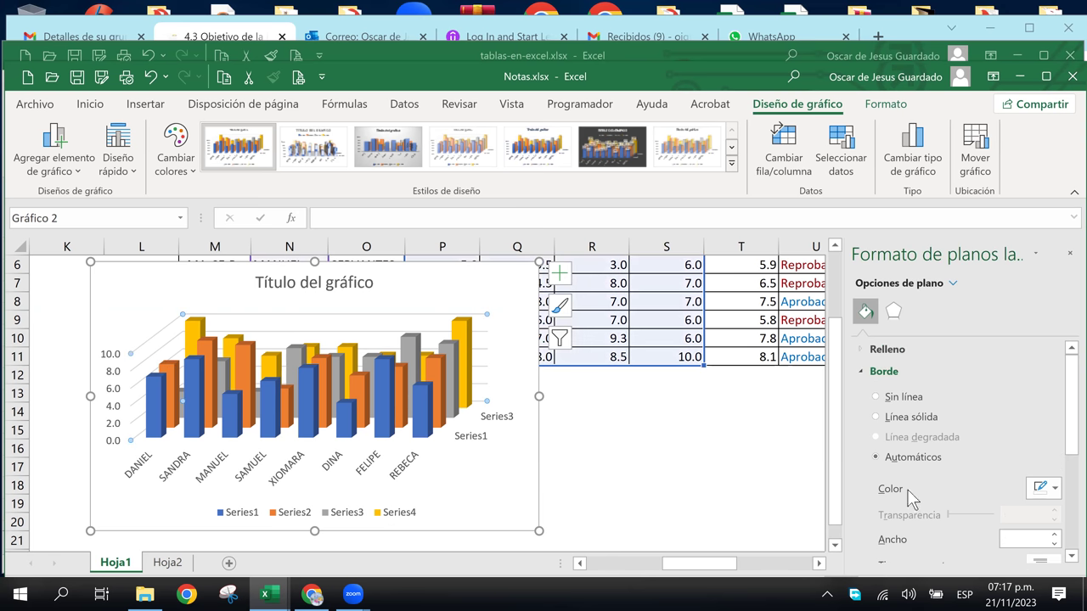
{"action": "left_click", "coordinate": [1053, 489]}
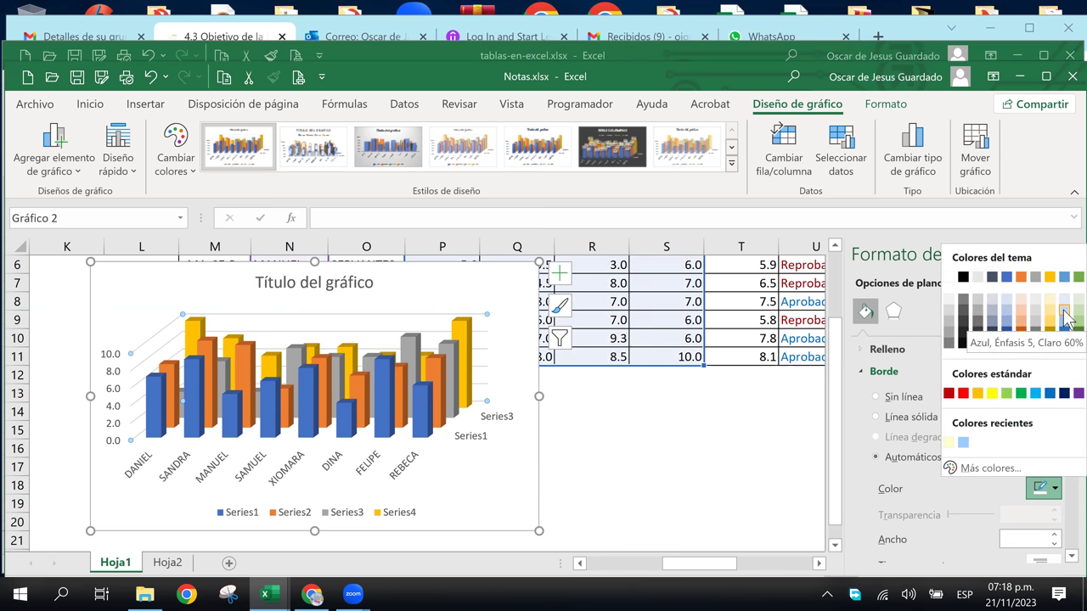
{"action": "left_click", "coordinate": [1072, 319]}
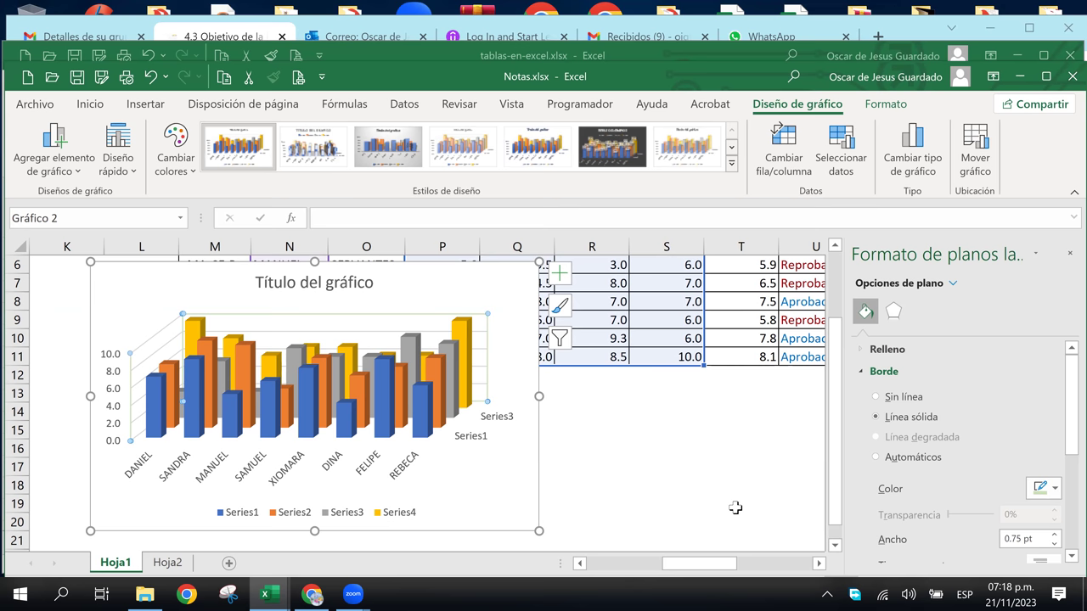
Drag the 3D grades chart below row 11, shift it slightly right, and deselect it
{"action": "left_click", "coordinate": [675, 480]}
{"action": "scroll", "coordinate": [582, 444], "scroll_direction": "up", "scroll_amount": 2}
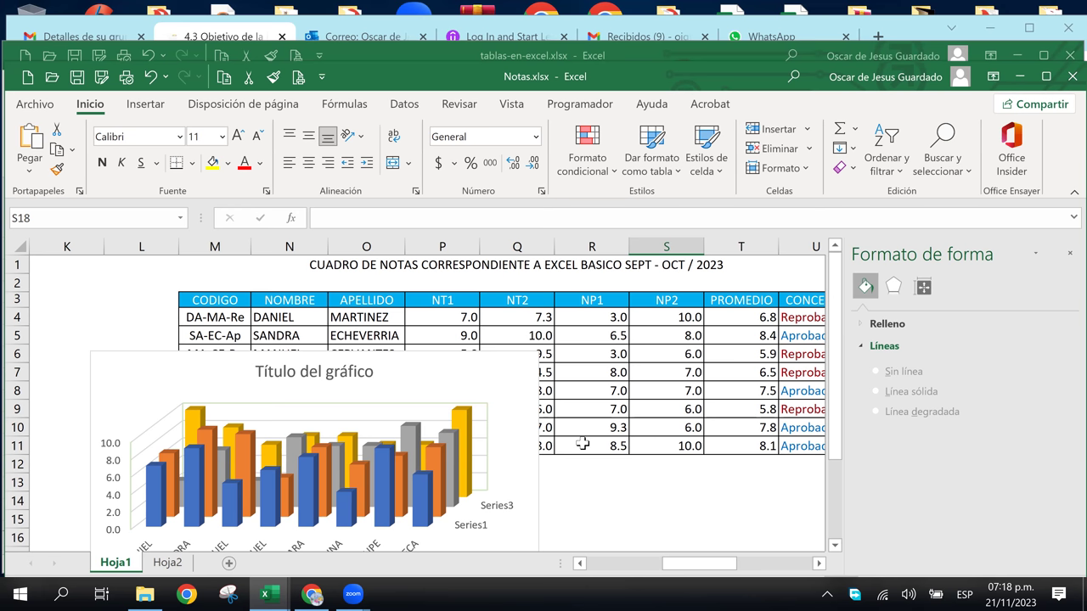
{"action": "mouse_move", "coordinate": [522, 364]}
{"action": "left_mouse_down"}
{"action": "mouse_move", "coordinate": [501, 464]}
{"action": "mouse_move", "coordinate": [520, 483]}
{"action": "left_mouse_up"}
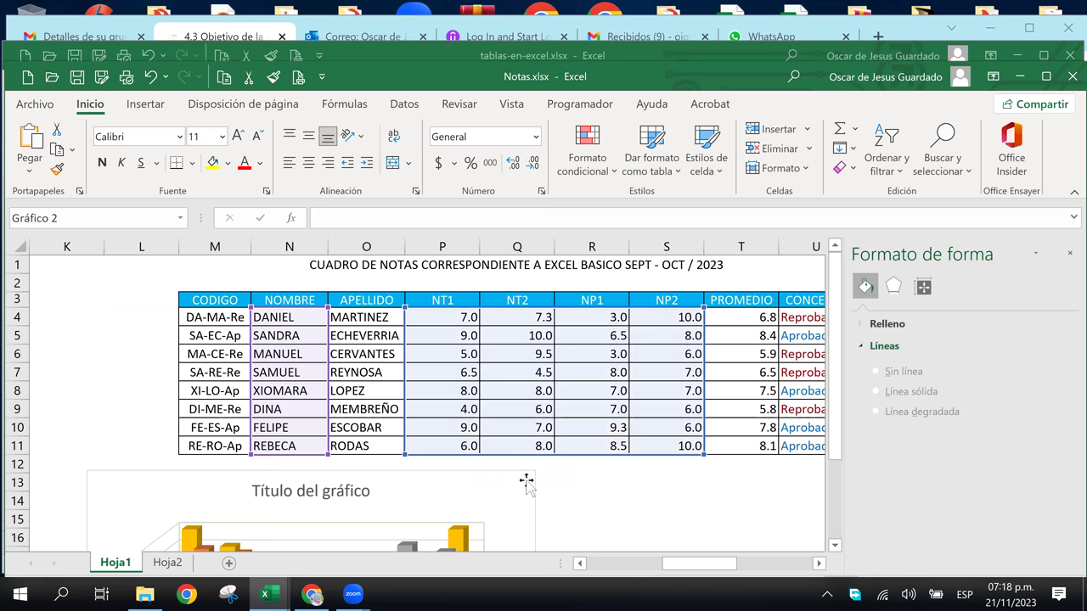
{"action": "left_click", "coordinate": [837, 548]}
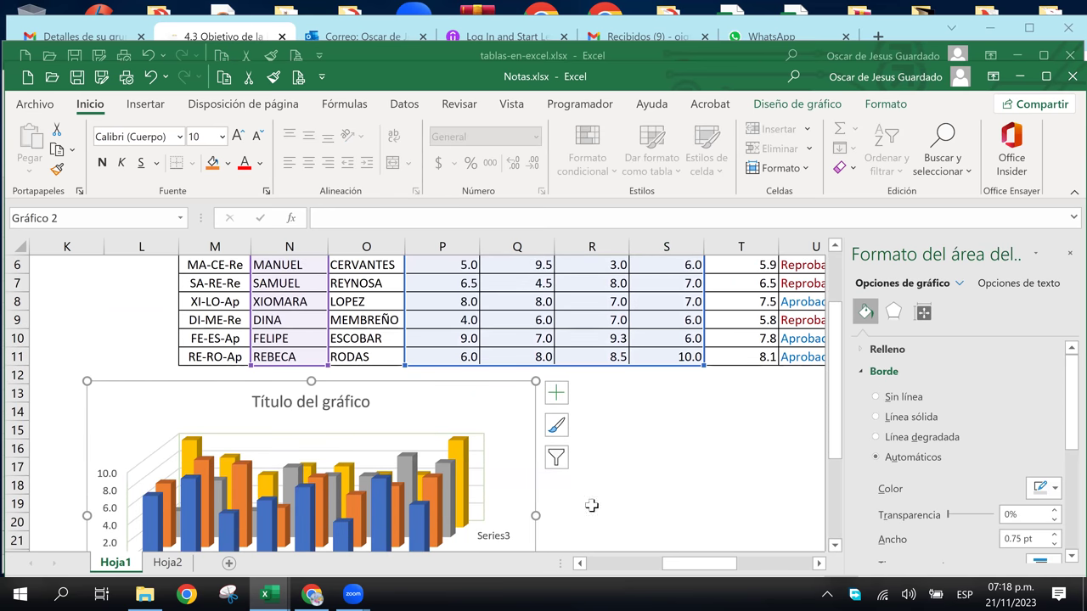
{"action": "left_click_drag", "start_coordinate": [498, 400], "coordinate": [592, 399]}
{"action": "left_click", "coordinate": [747, 453]}
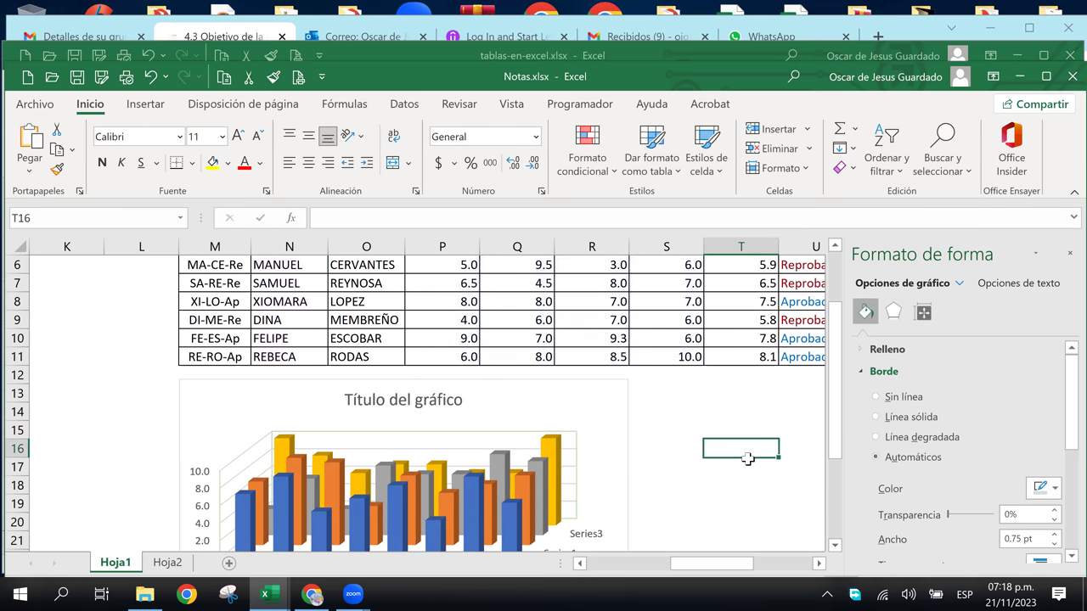
{"action": "scroll", "coordinate": [747, 460], "scroll_direction": "up", "scroll_amount": 2}
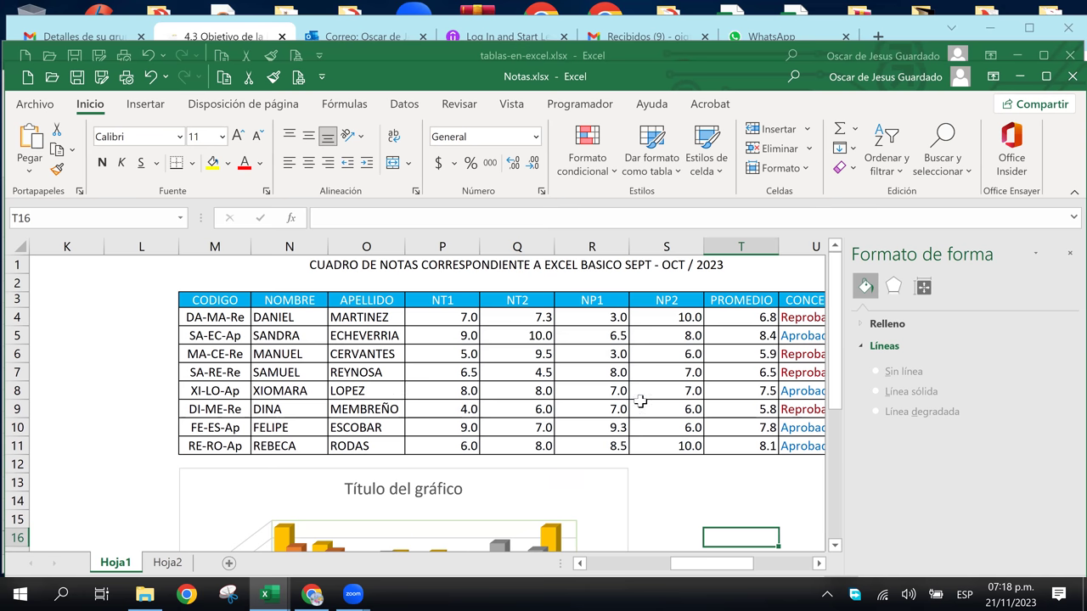
{"action": "scroll", "coordinate": [640, 401], "scroll_direction": "down", "scroll_amount": 2}
{"action": "scroll", "coordinate": [639, 401], "scroll_direction": "up", "scroll_amount": 1}
{"action": "scroll", "coordinate": [639, 401], "scroll_direction": "up", "scroll_amount": 1}
Point out individual NT1, NT2, NP1 and NP2 grades of the first students in the table
{"action": "left_click", "coordinate": [454, 336]}
{"action": "left_click", "coordinate": [450, 319]}
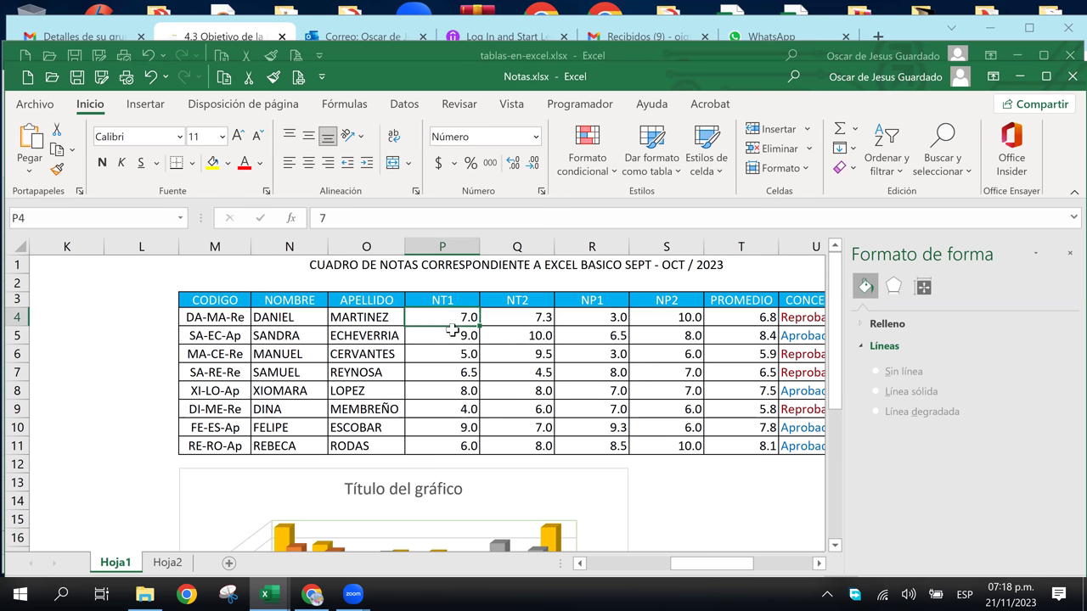
{"action": "left_click", "coordinate": [490, 378]}
{"action": "left_click", "coordinate": [495, 335]}
{"action": "left_click", "coordinate": [614, 317]}
{"action": "left_click", "coordinate": [670, 315]}
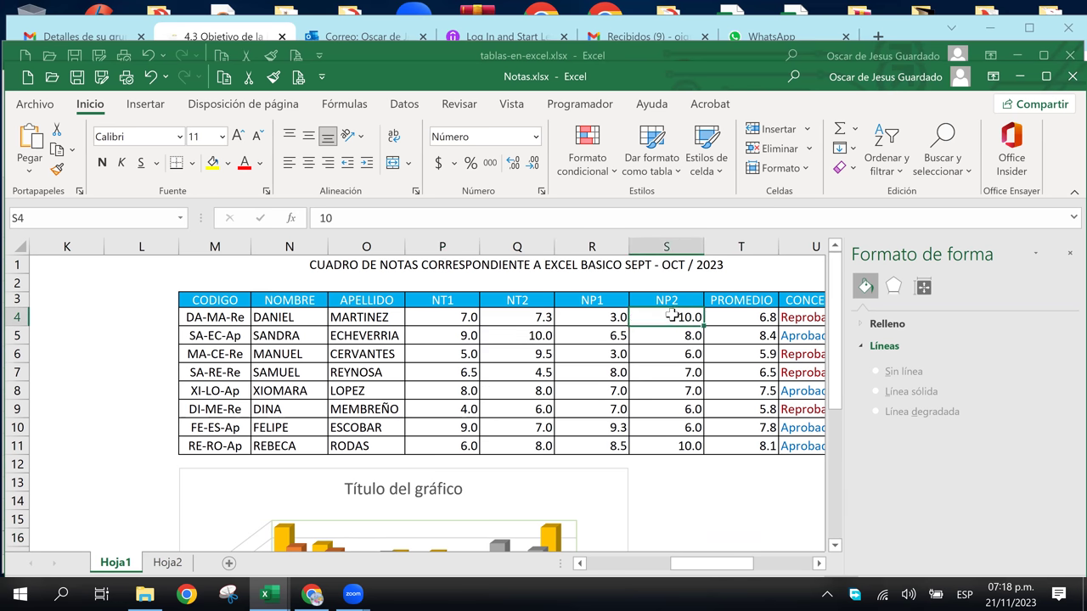
{"action": "left_click", "coordinate": [665, 371]}
{"action": "left_click", "coordinate": [676, 331]}
{"action": "left_click", "coordinate": [547, 332]}
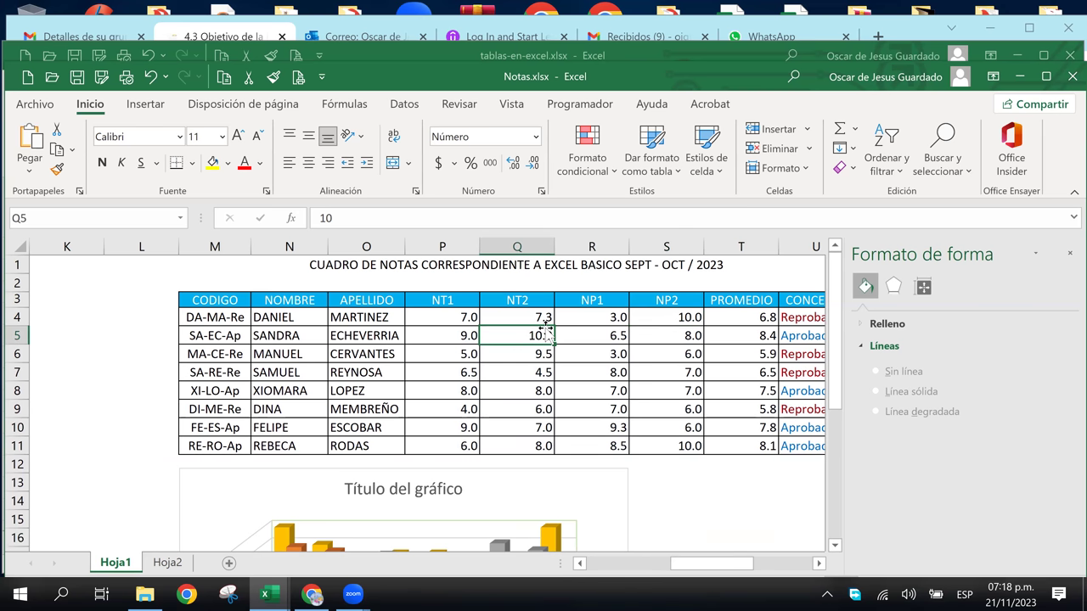
{"action": "left_click", "coordinate": [488, 317]}
Select each grade column and the row-11 student's grades and average
{"action": "left_click_drag", "start_coordinate": [463, 316], "coordinate": [463, 445]}
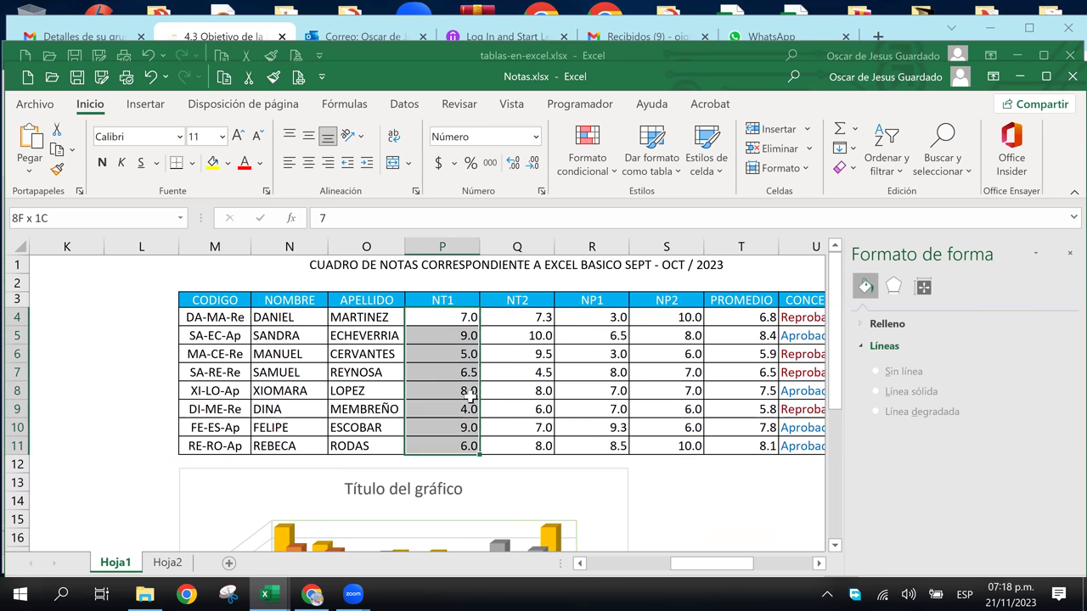
{"action": "left_click_drag", "start_coordinate": [518, 317], "coordinate": [522, 443]}
{"action": "left_click_drag", "start_coordinate": [602, 316], "coordinate": [603, 427]}
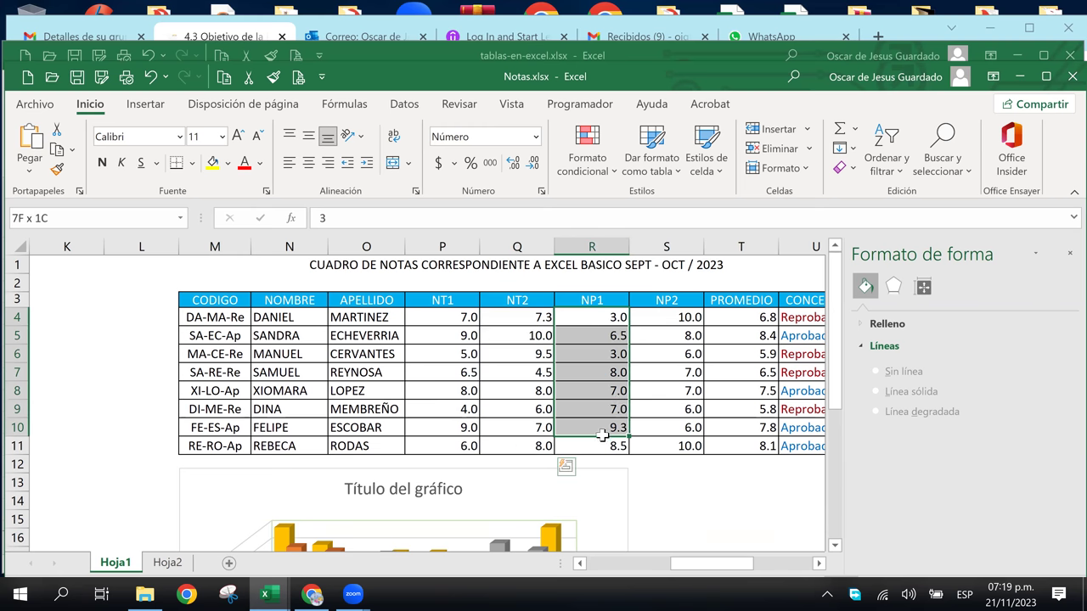
{"action": "left_click", "coordinate": [677, 319]}
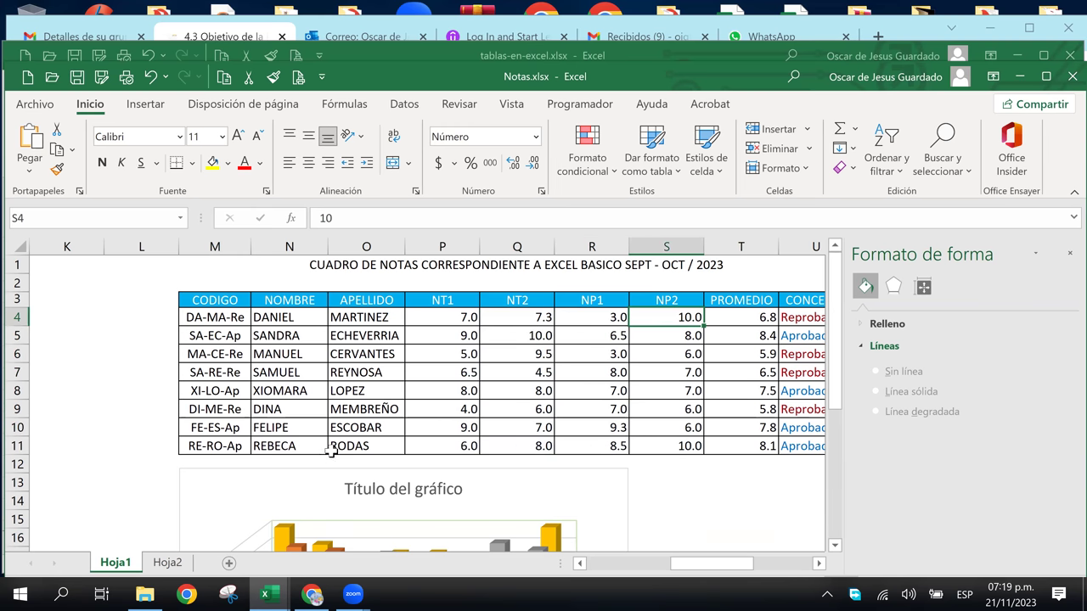
{"action": "left_click_drag", "start_coordinate": [357, 443], "coordinate": [708, 453]}
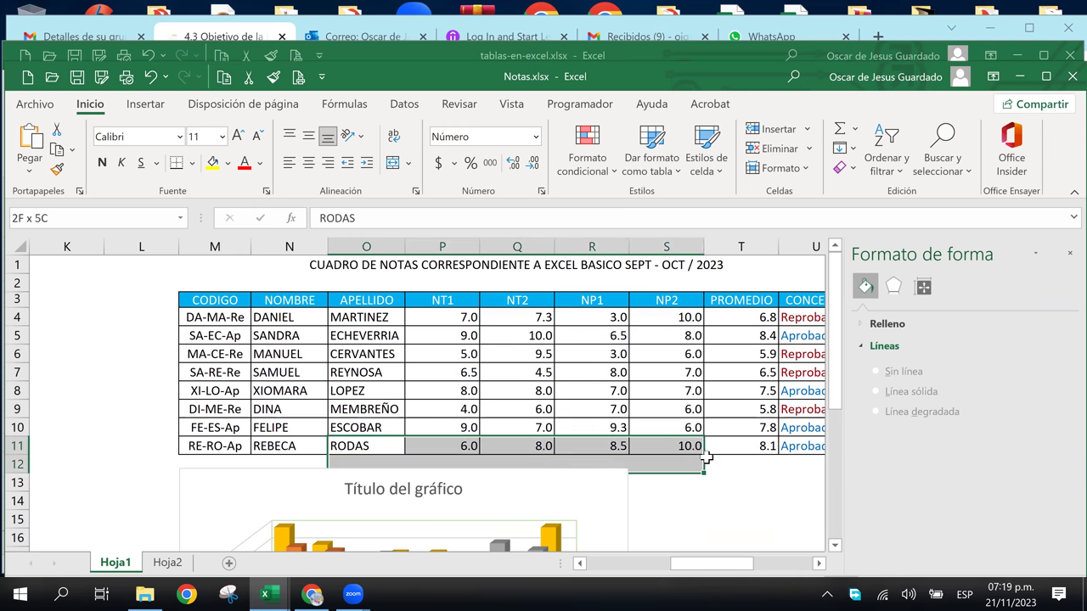
{"action": "left_click_drag", "start_coordinate": [701, 316], "coordinate": [698, 427]}
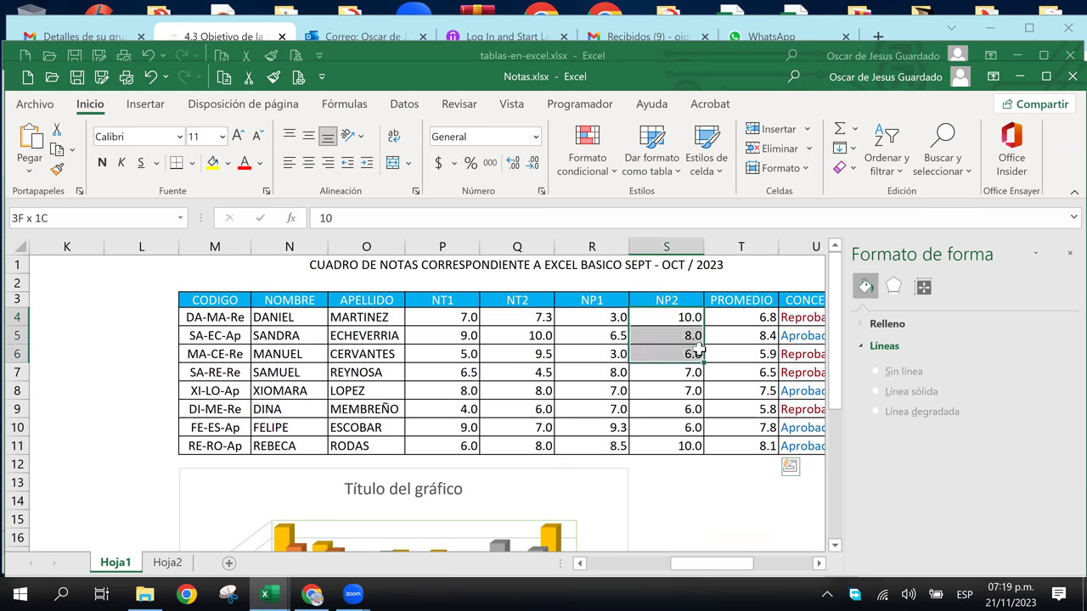
{"action": "left_click_drag", "start_coordinate": [455, 443], "coordinate": [688, 446]}
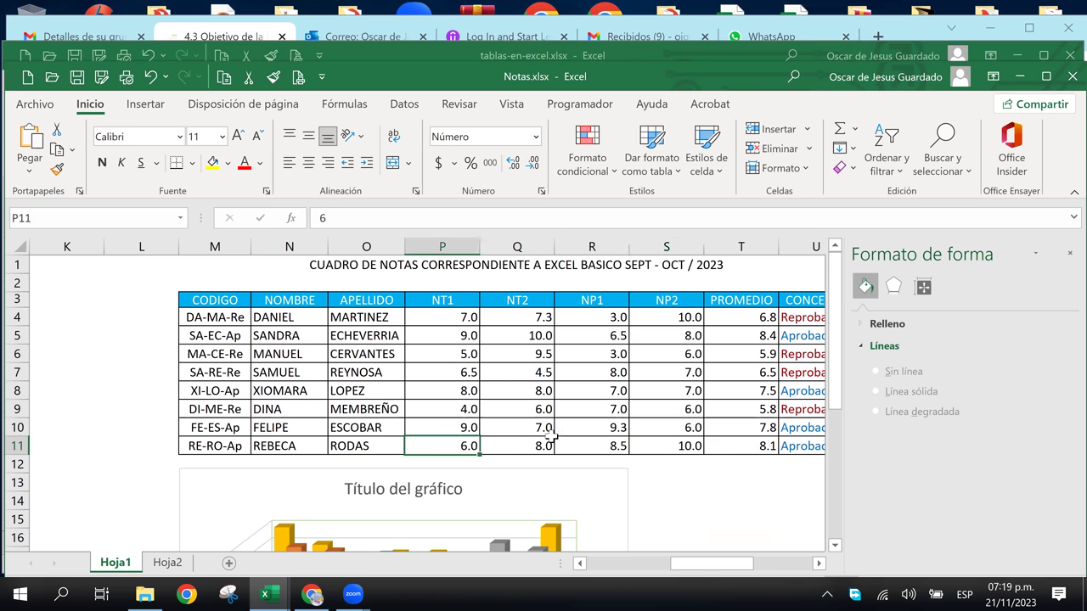
{"action": "left_click", "coordinate": [342, 442]}
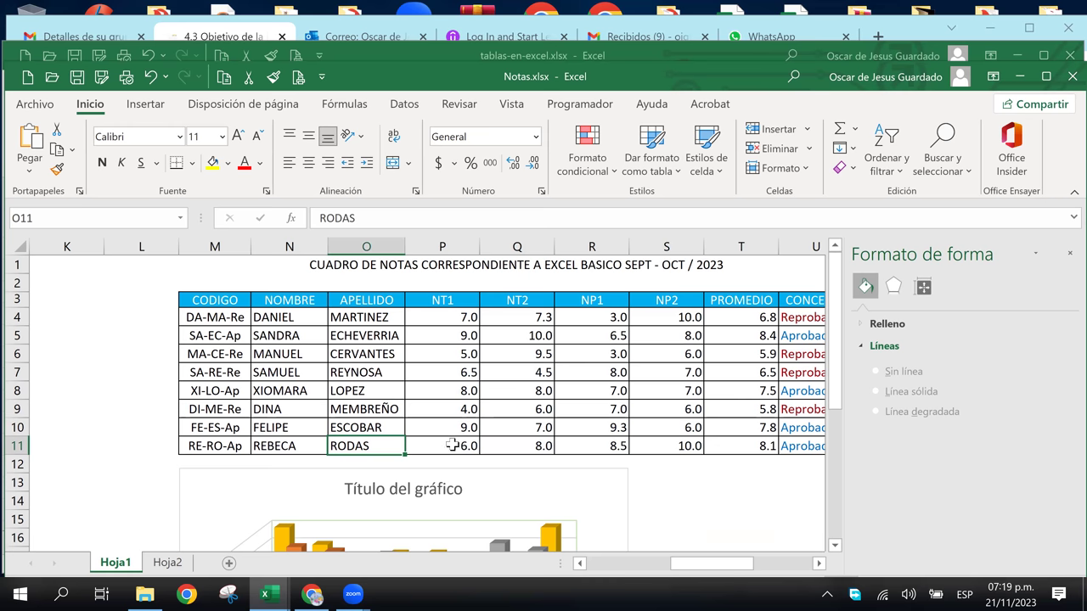
{"action": "left_click_drag", "start_coordinate": [453, 445], "coordinate": [737, 444]}
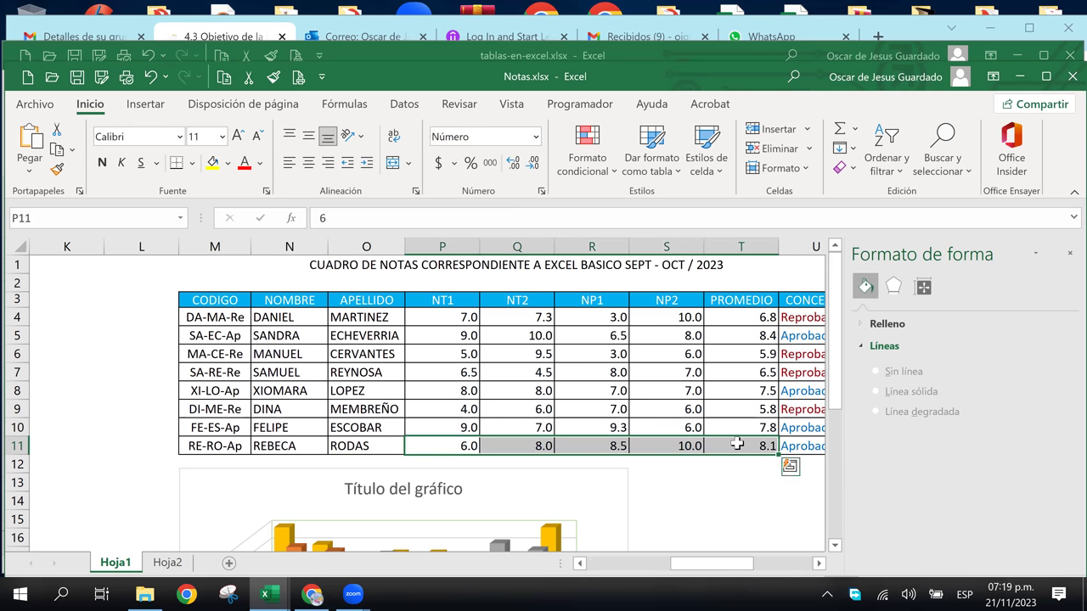
Remove the unwanted quick chart of the selection, keeping the 3D column chart
{"action": "left_click", "coordinate": [820, 563]}
{"action": "double_click", "coordinate": [820, 563]}
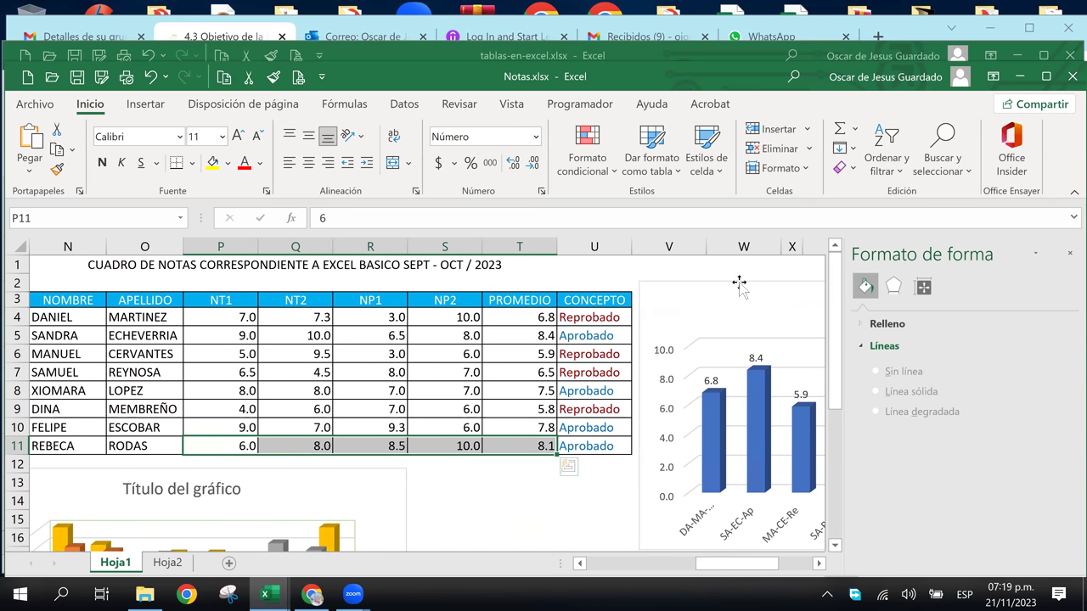
{"action": "key", "text": "Delete"}
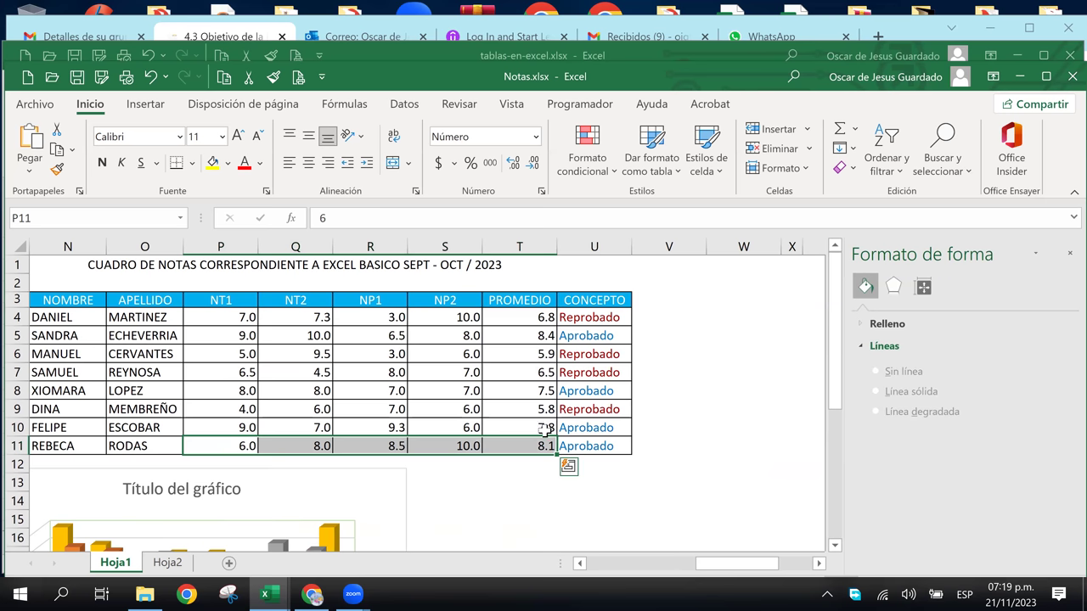
{"action": "left_click", "coordinate": [365, 469]}
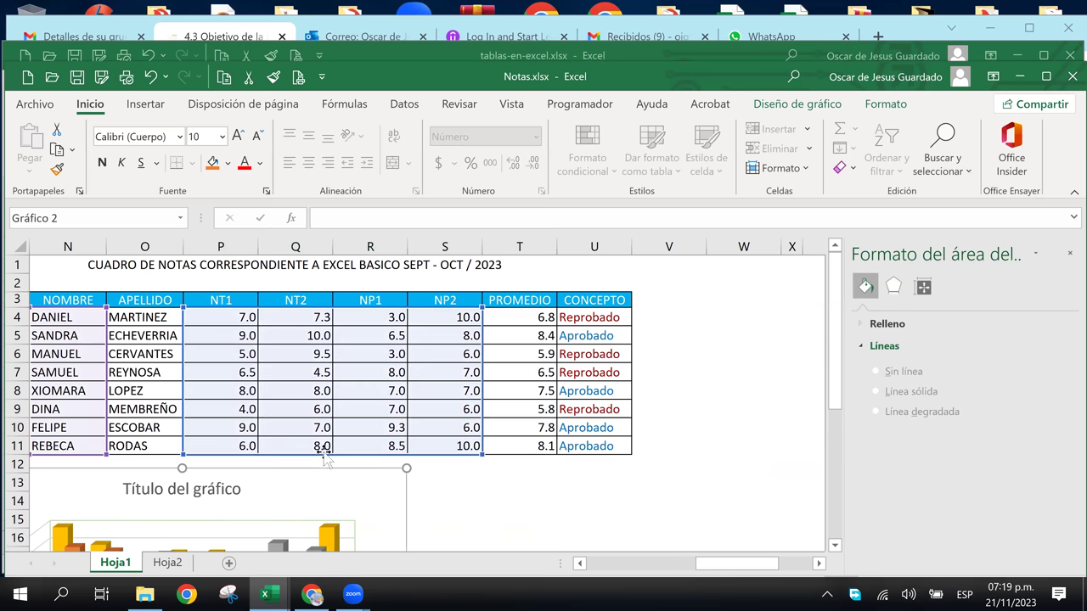
Copy the row-11 student's surname from O11 into cell W3
{"action": "left_click", "coordinate": [131, 442]}
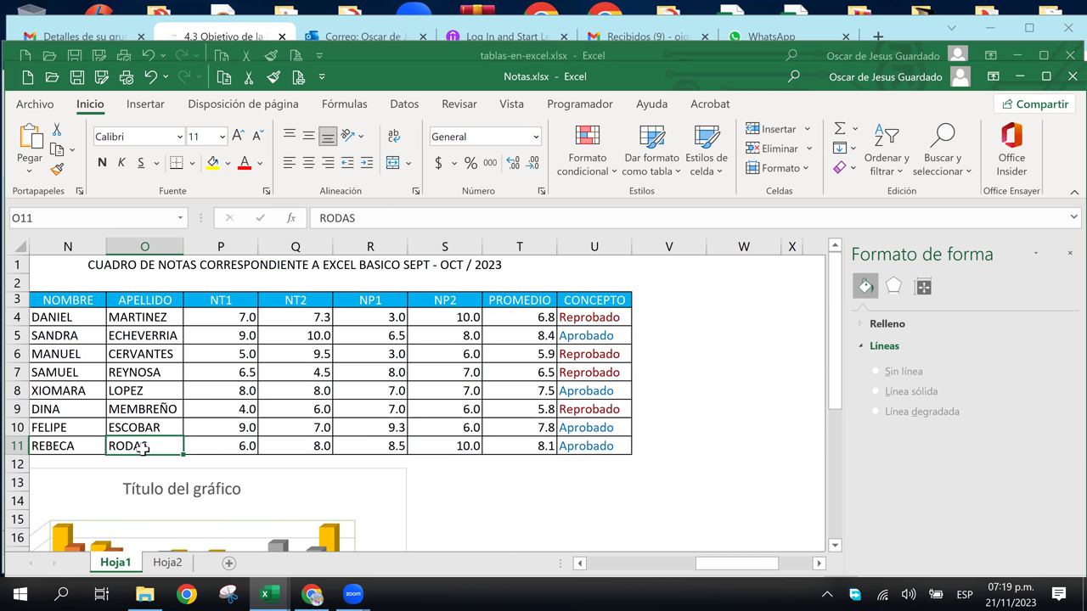
{"action": "key", "text": "ctrl+c"}
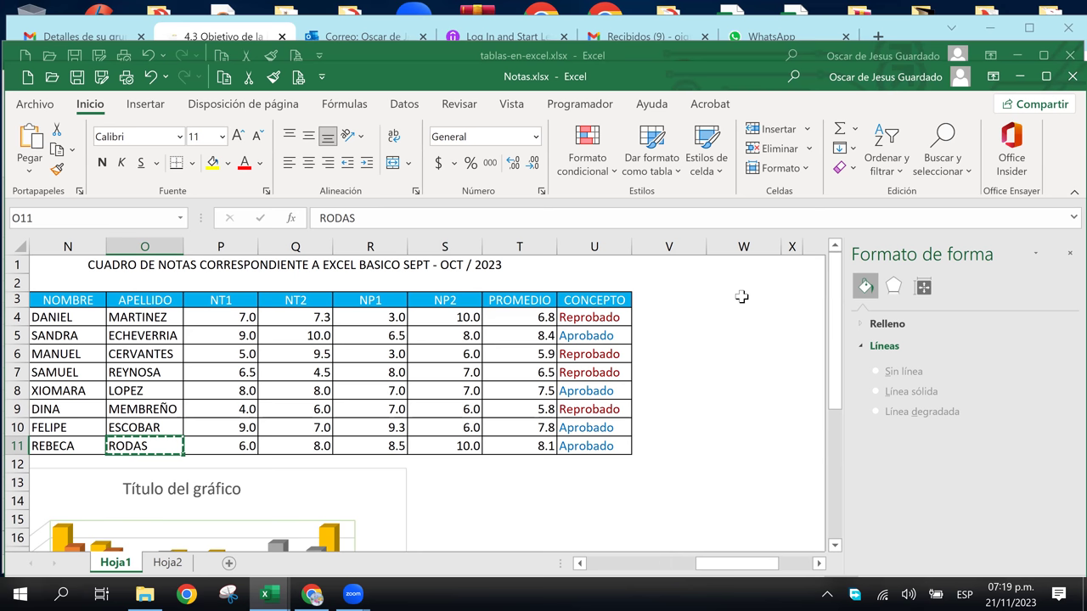
{"action": "left_click", "coordinate": [741, 296]}
{"action": "key", "text": "ctrl+v"}
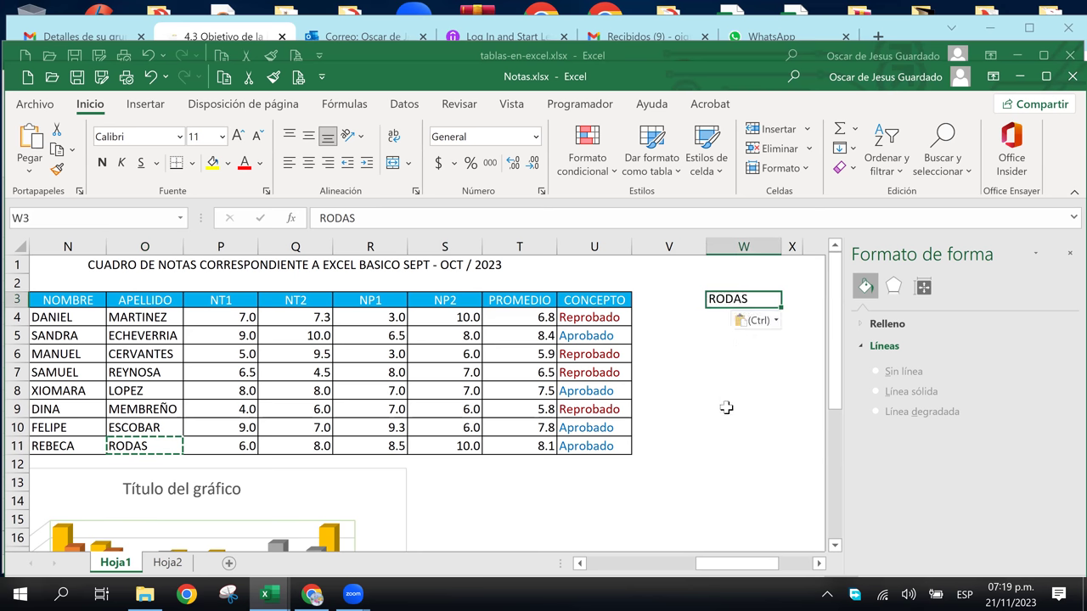
{"action": "left_click", "coordinate": [726, 410]}
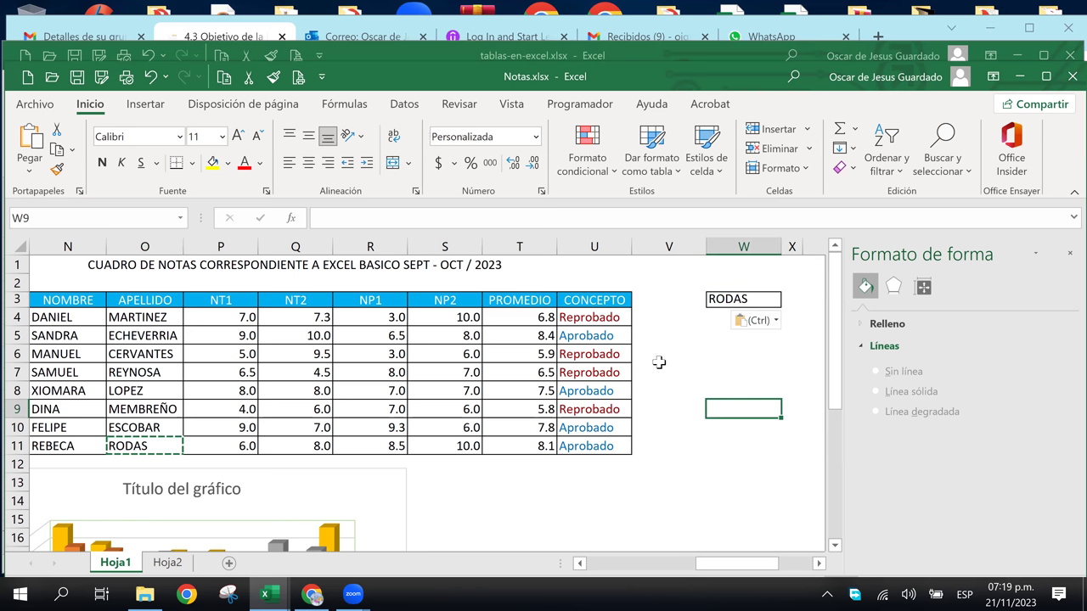
Close the Clipboard and Format Shape panes and paste the row-10 surname from O10 into X3
{"action": "left_click", "coordinate": [130, 422]}
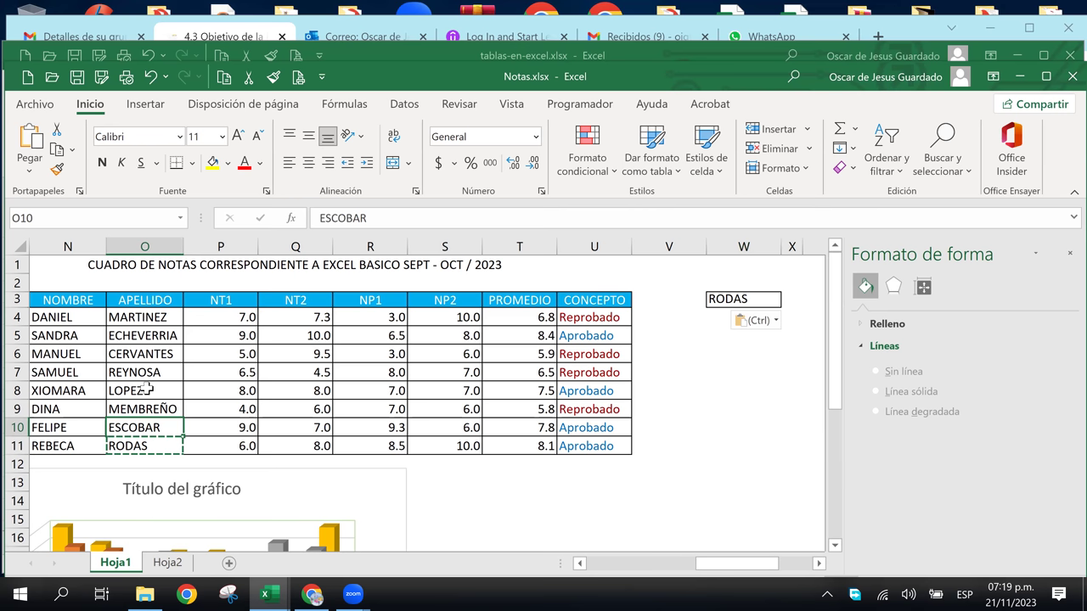
{"action": "key", "text": "ctrl+c"}
{"action": "key", "text": "ctrl+c"}
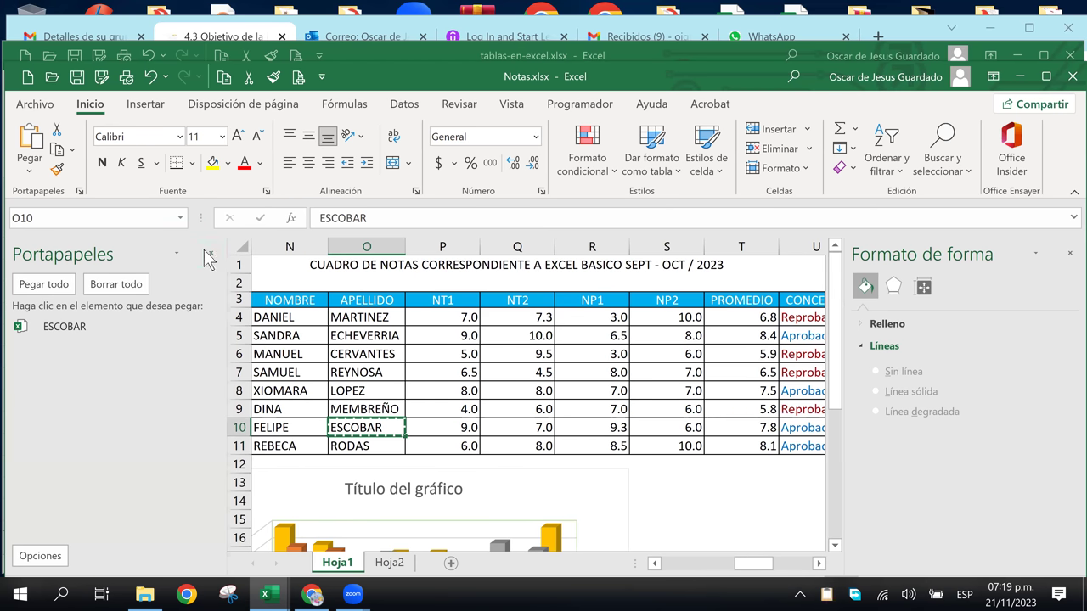
{"action": "left_click", "coordinate": [210, 254]}
{"action": "left_click", "coordinate": [1069, 254]}
{"action": "left_click", "coordinate": [816, 299]}
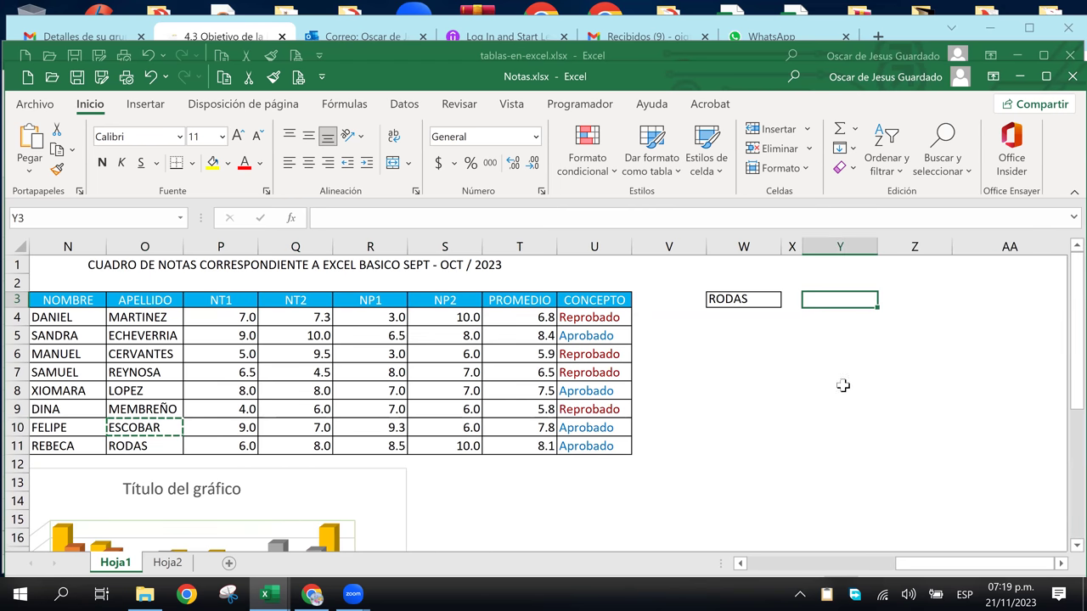
{"action": "left_click", "coordinate": [792, 301]}
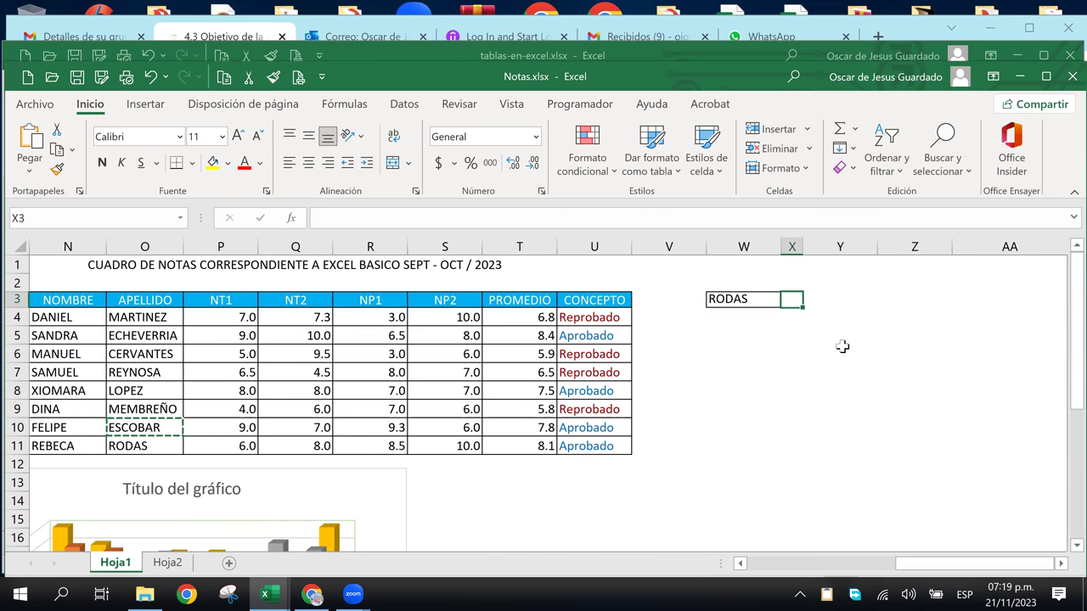
{"action": "key", "text": "ctrl+v"}
Widen columns W and X so both surnames fit
{"action": "left_click_drag", "start_coordinate": [803, 246], "coordinate": [846, 242]}
{"action": "left_click", "coordinate": [816, 353]}
{"action": "left_click", "coordinate": [828, 329]}
{"action": "left_click", "coordinate": [789, 321]}
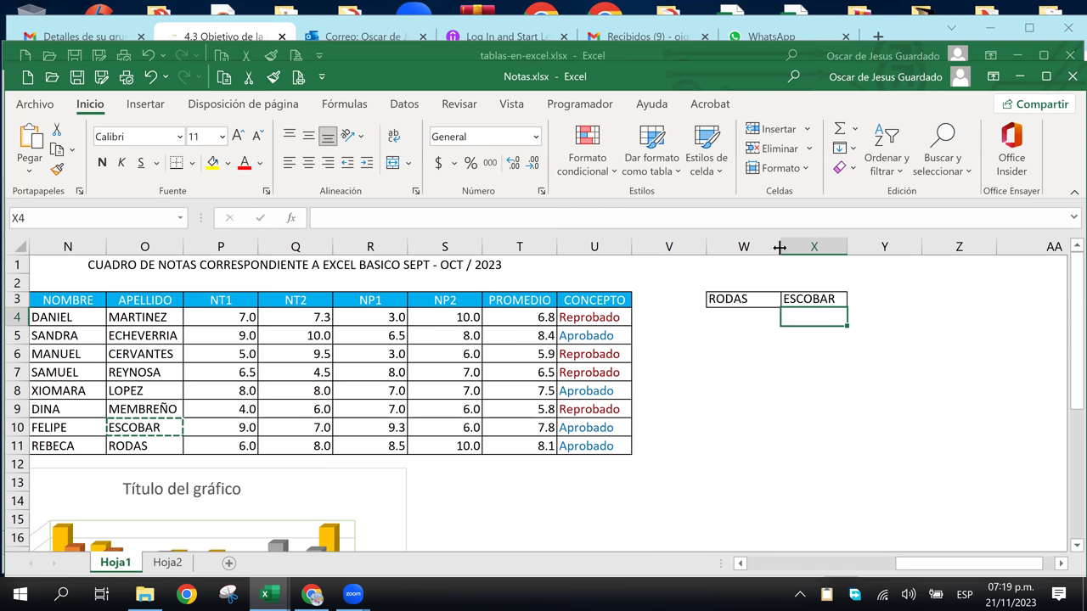
{"action": "left_click_drag", "start_coordinate": [779, 246], "coordinate": [773, 251]}
{"action": "left_click", "coordinate": [760, 390]}
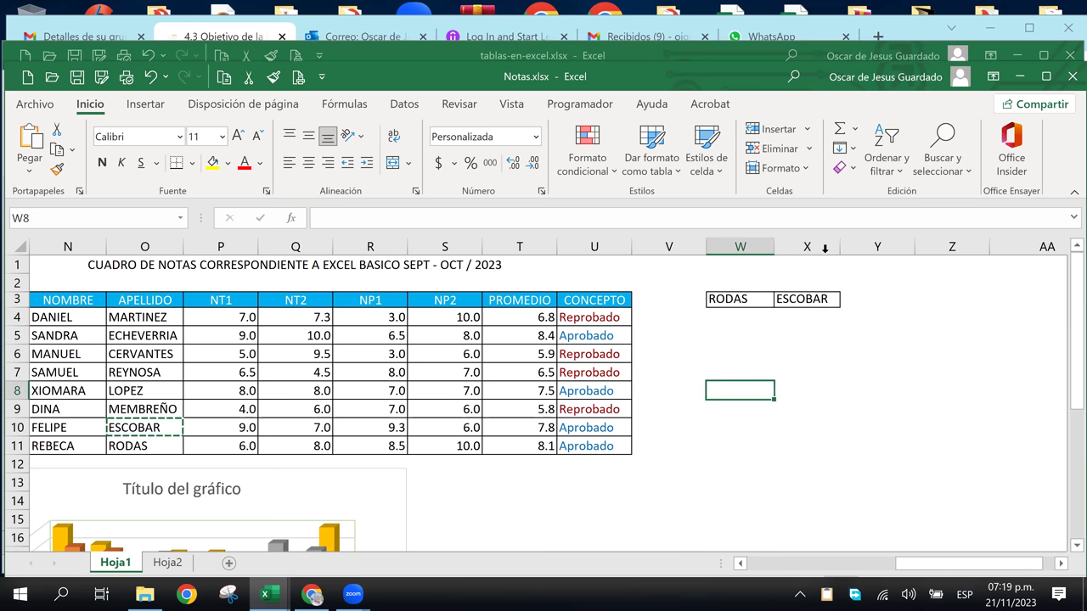
{"action": "left_click_drag", "start_coordinate": [839, 245], "coordinate": [842, 246]}
{"action": "left_click", "coordinate": [790, 335]}
{"action": "left_click", "coordinate": [758, 305]}
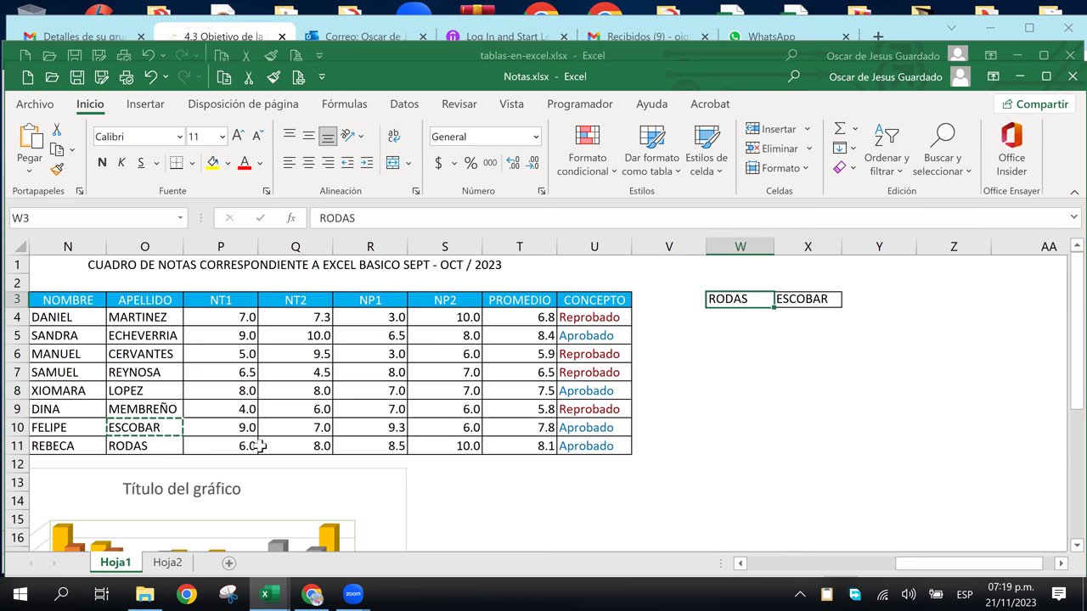
{"action": "left_click_drag", "start_coordinate": [225, 444], "coordinate": [424, 439]}
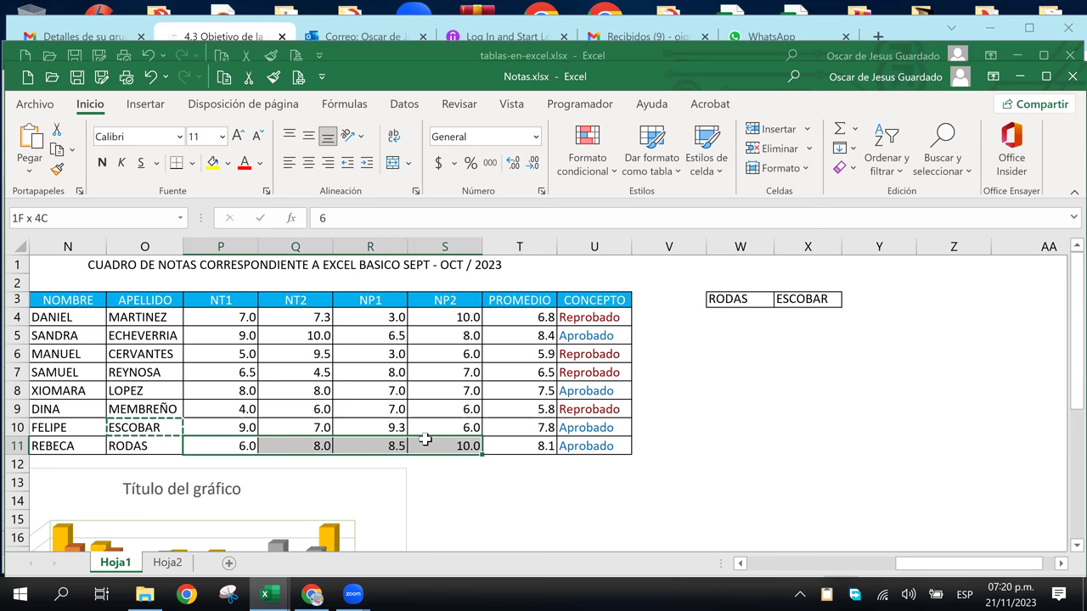
Copy P11:S11 and Pegado especial with Transponer into W4:W7 (6.0, 8.0, 8.5, 10.0)
{"action": "left_click_drag", "start_coordinate": [425, 439], "coordinate": [427, 440]}
{"action": "right_click", "coordinate": [426, 445]}
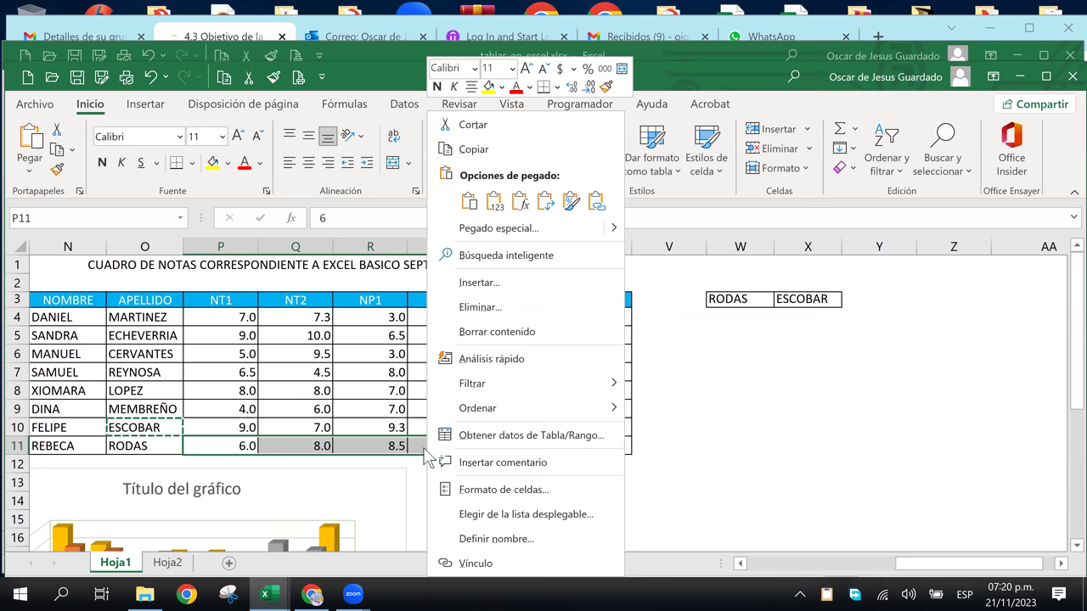
{"action": "left_click", "coordinate": [465, 149]}
{"action": "left_click", "coordinate": [724, 319]}
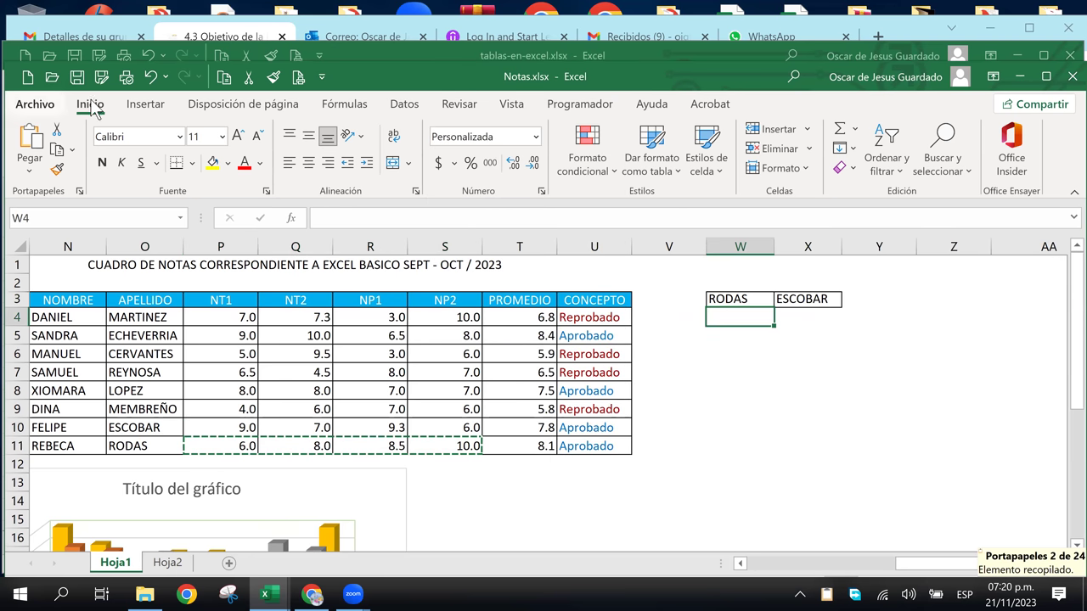
{"action": "left_click", "coordinate": [35, 176]}
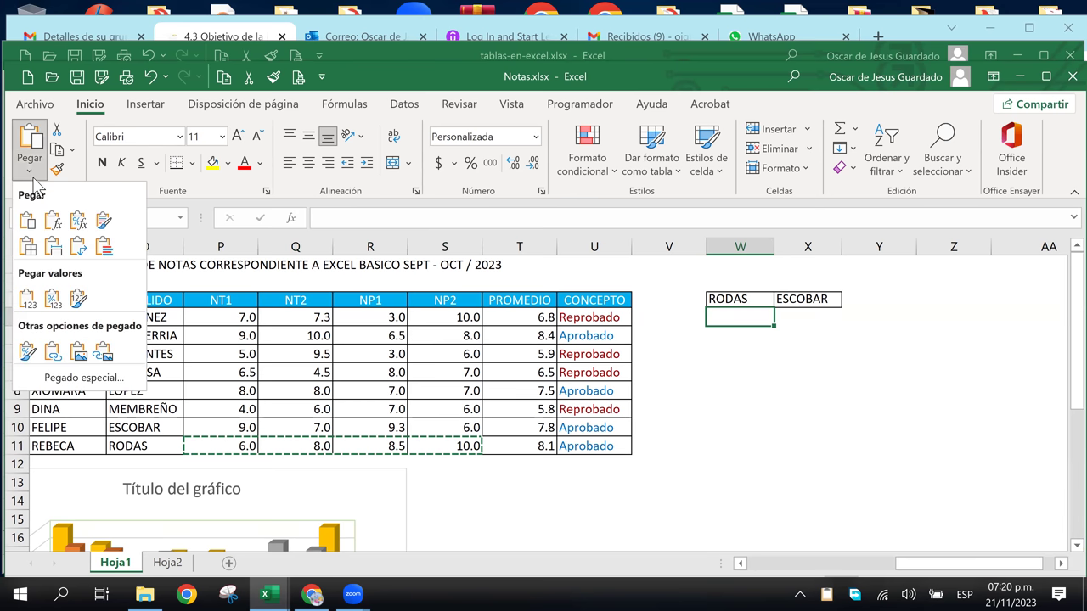
{"action": "left_click", "coordinate": [84, 377]}
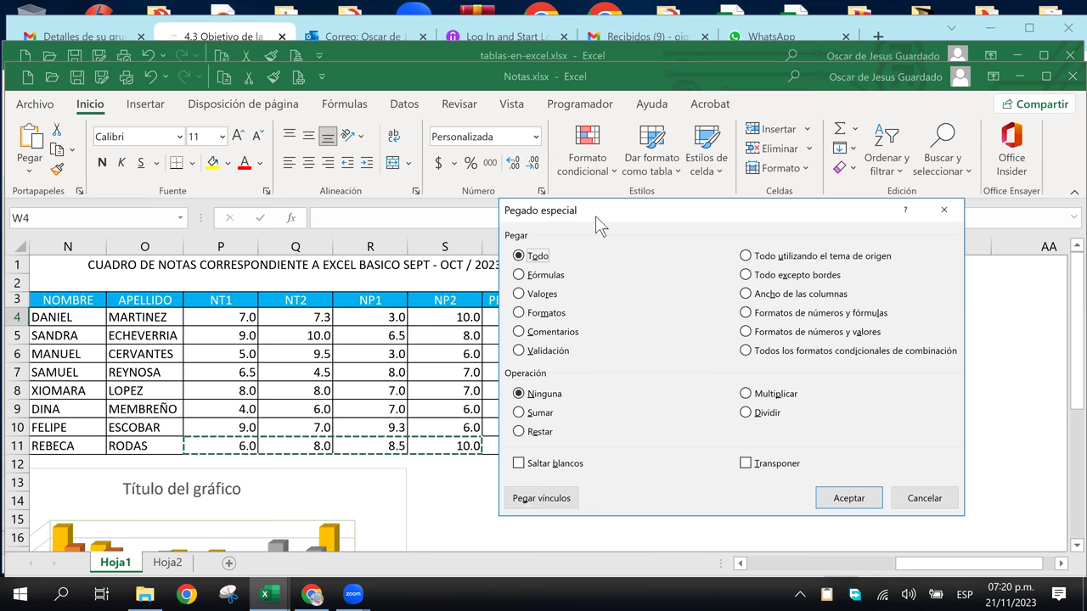
{"action": "left_click_drag", "start_coordinate": [595, 216], "coordinate": [312, 211]}
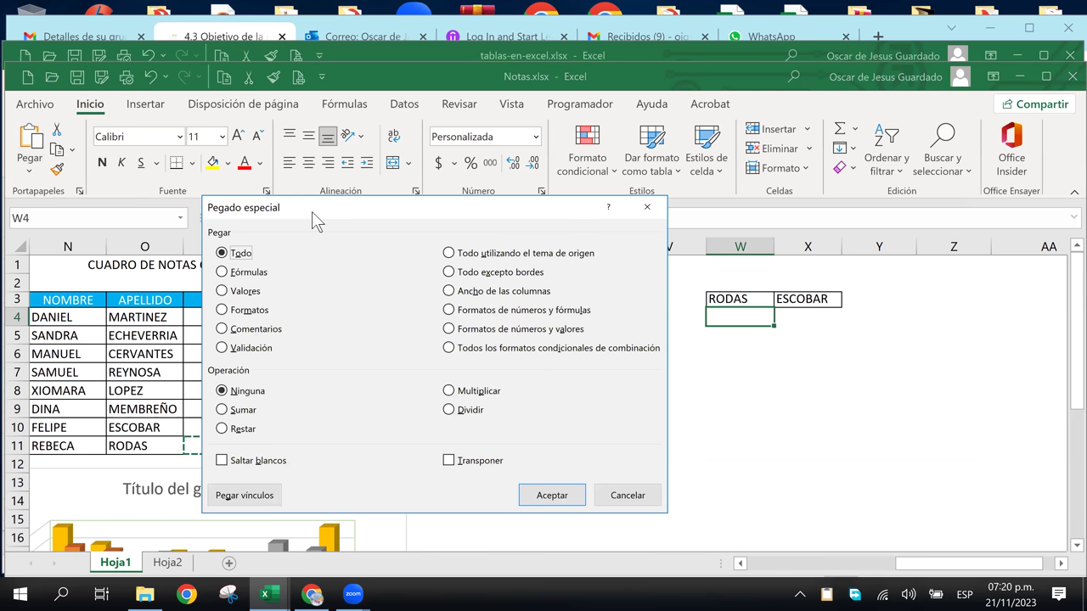
{"action": "left_click", "coordinate": [448, 461]}
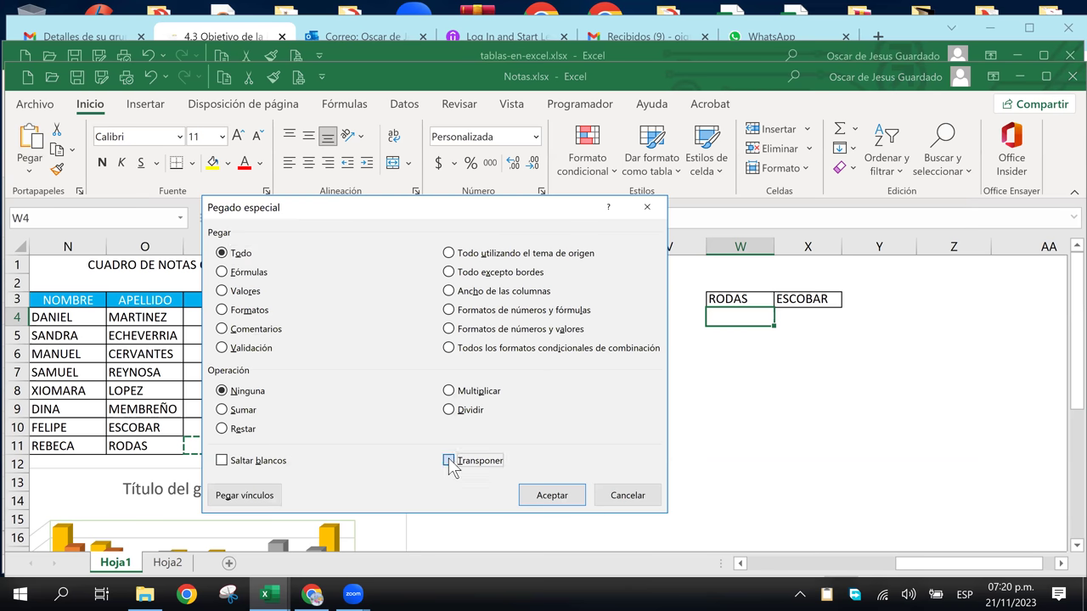
{"action": "left_click", "coordinate": [549, 502]}
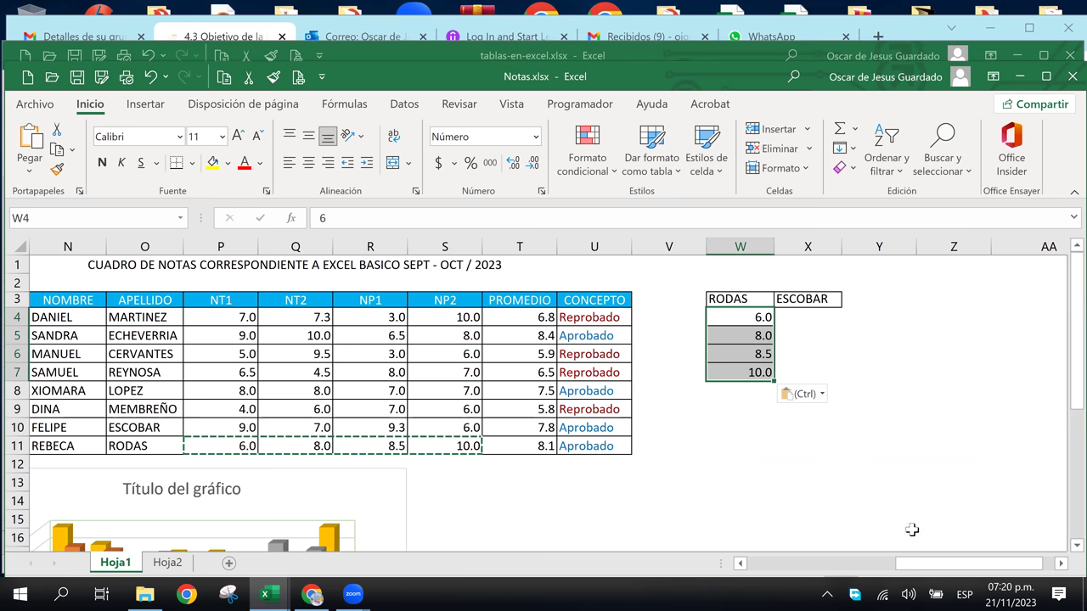
Check the transposed grades in W4:W7 before moving on to the row-10 grades
{"action": "left_click", "coordinate": [798, 327]}
{"action": "left_click_drag", "start_coordinate": [722, 317], "coordinate": [723, 391]}
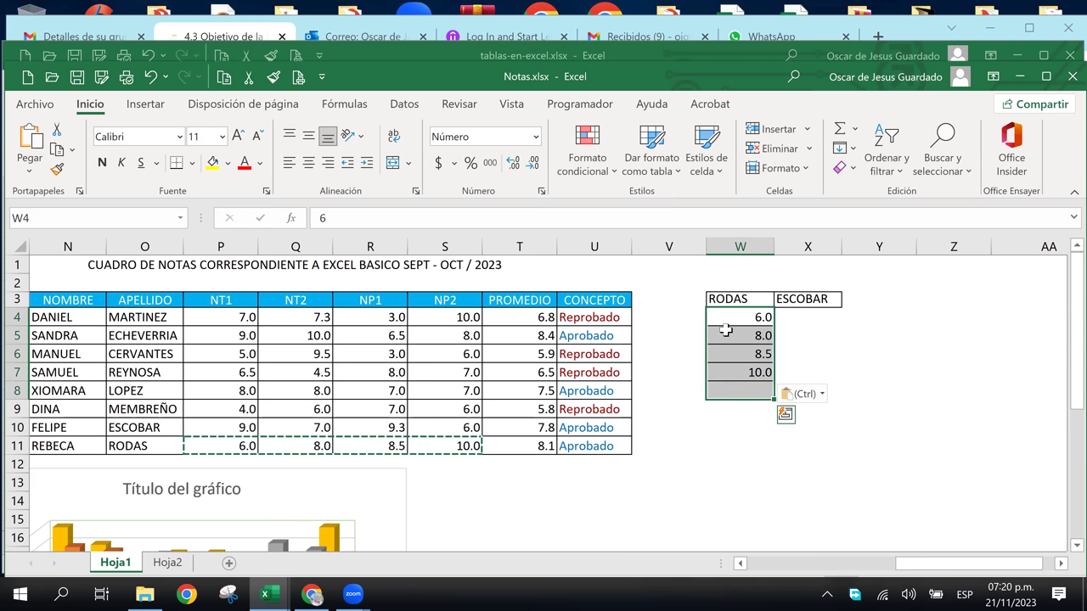
{"action": "left_click", "coordinate": [725, 330]}
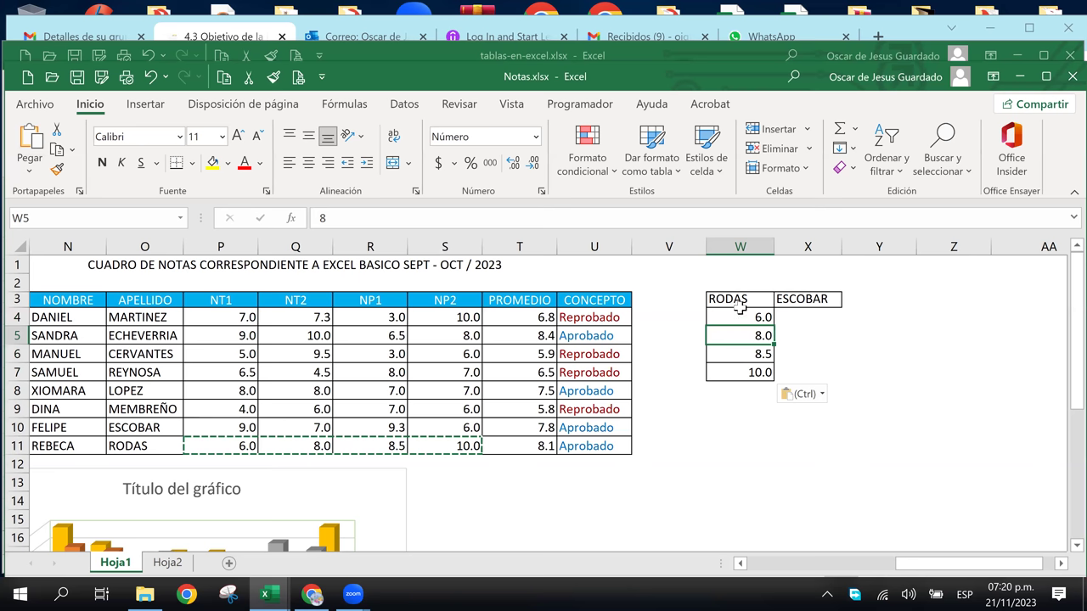
{"action": "left_click_drag", "start_coordinate": [747, 317], "coordinate": [743, 374]}
{"action": "left_click", "coordinate": [756, 315]}
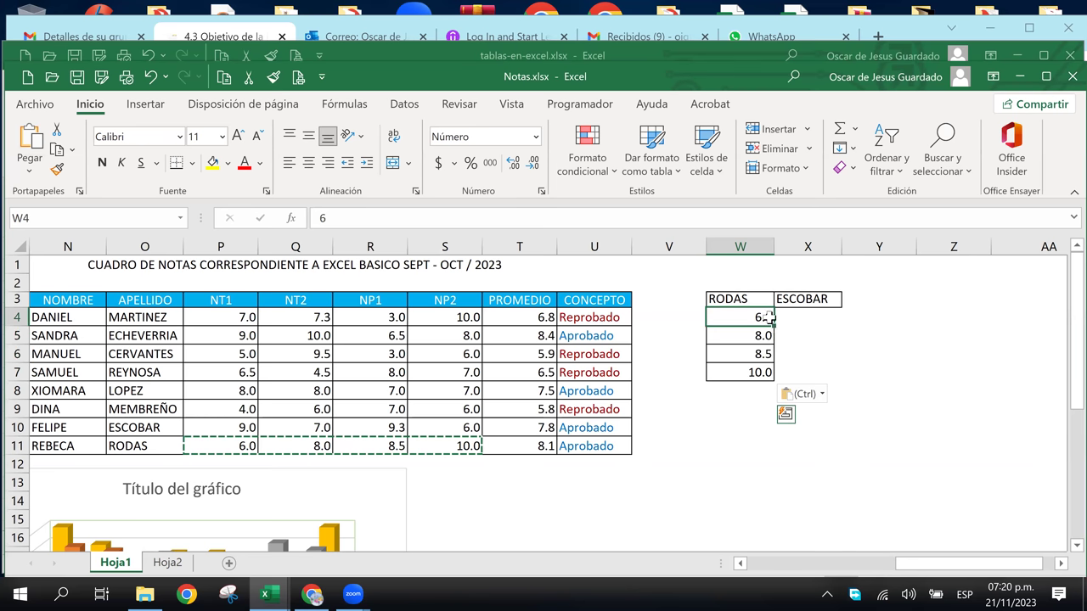
{"action": "left_click", "coordinate": [791, 315]}
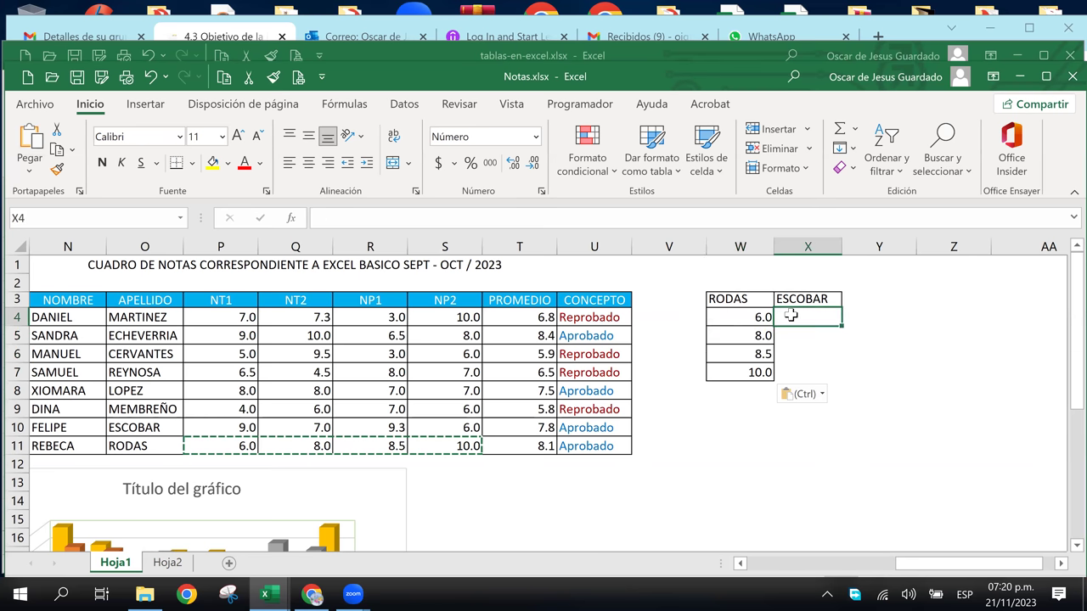
{"action": "left_click", "coordinate": [209, 424]}
Copy P10:S10 and Pegado especial with Transponer into X4:X7, giving 9.0, 7.0, 9.3, 6.0
{"action": "mouse_move", "coordinate": [342, 420]}
{"action": "left_mouse_down"}
{"action": "mouse_move", "coordinate": [461, 437]}
{"action": "mouse_move", "coordinate": [459, 427]}
{"action": "left_mouse_up"}
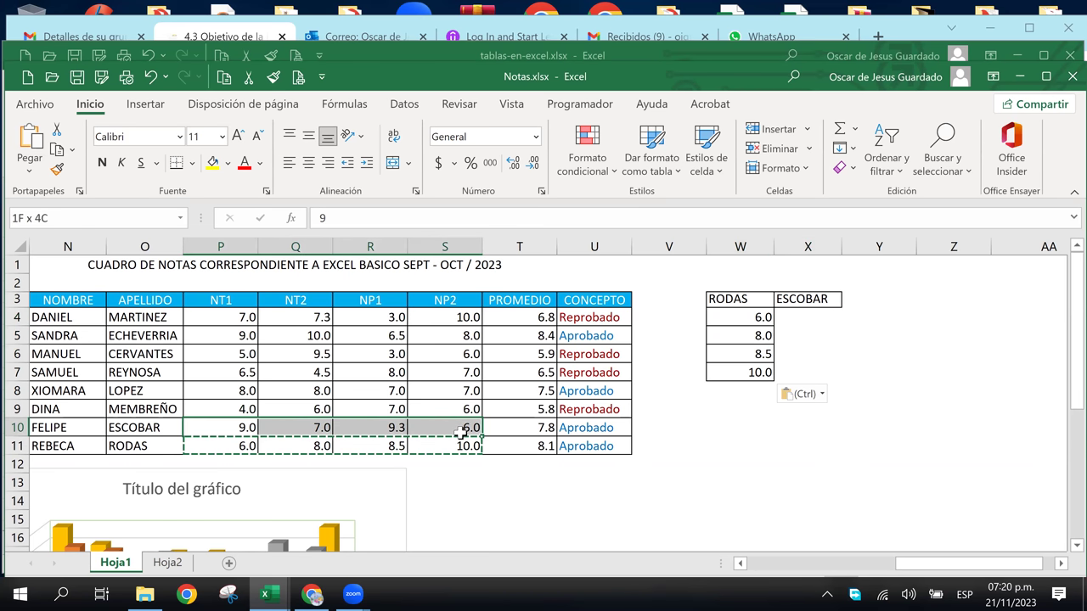
{"action": "left_click", "coordinate": [58, 150]}
{"action": "left_click", "coordinate": [803, 319]}
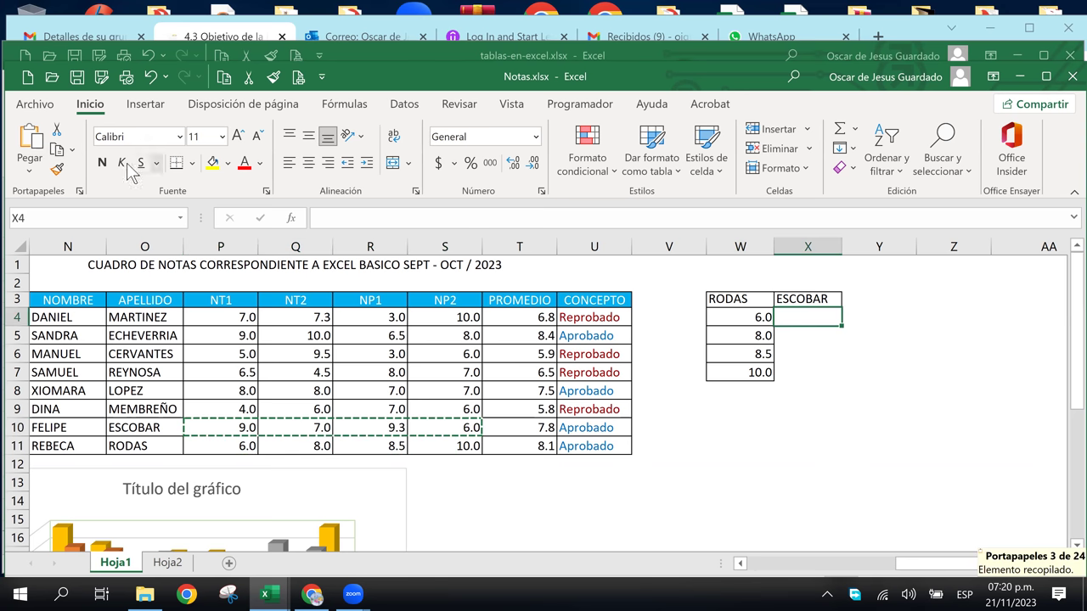
{"action": "left_click", "coordinate": [33, 170]}
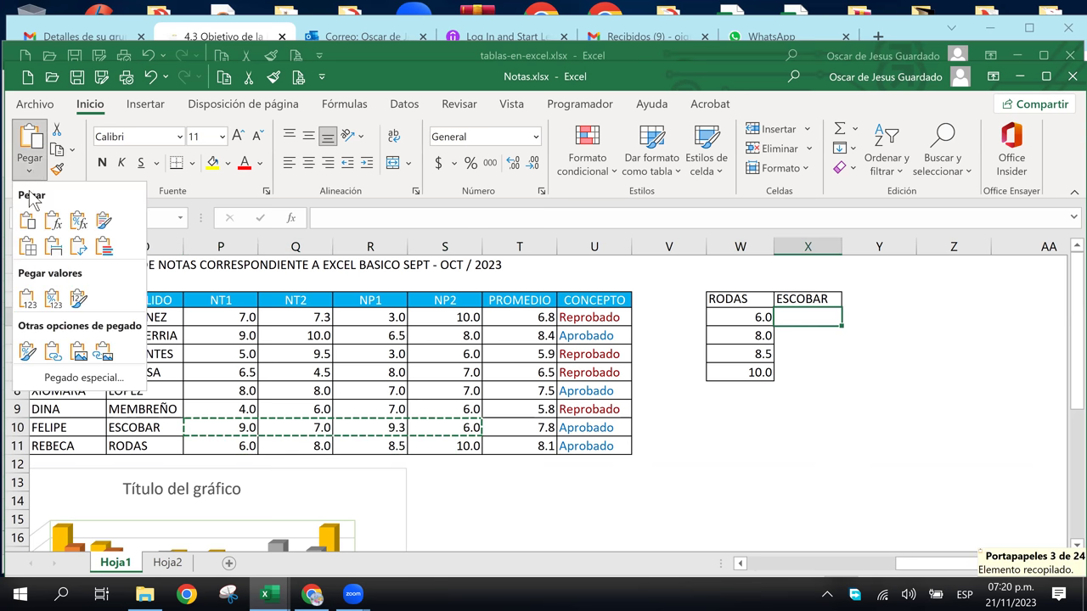
{"action": "left_click", "coordinate": [81, 379]}
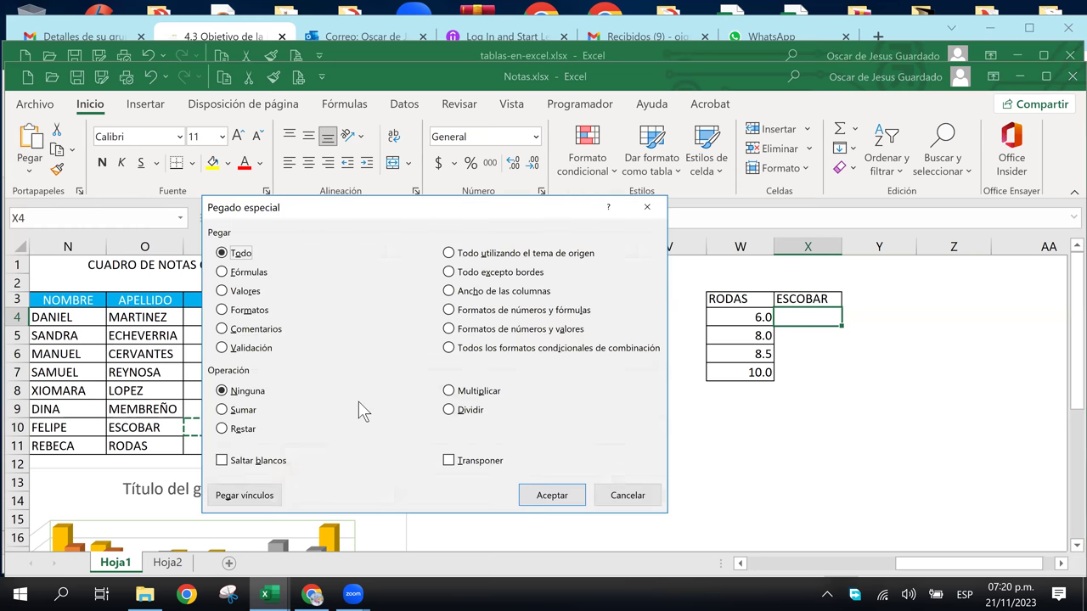
{"action": "left_click", "coordinate": [451, 464]}
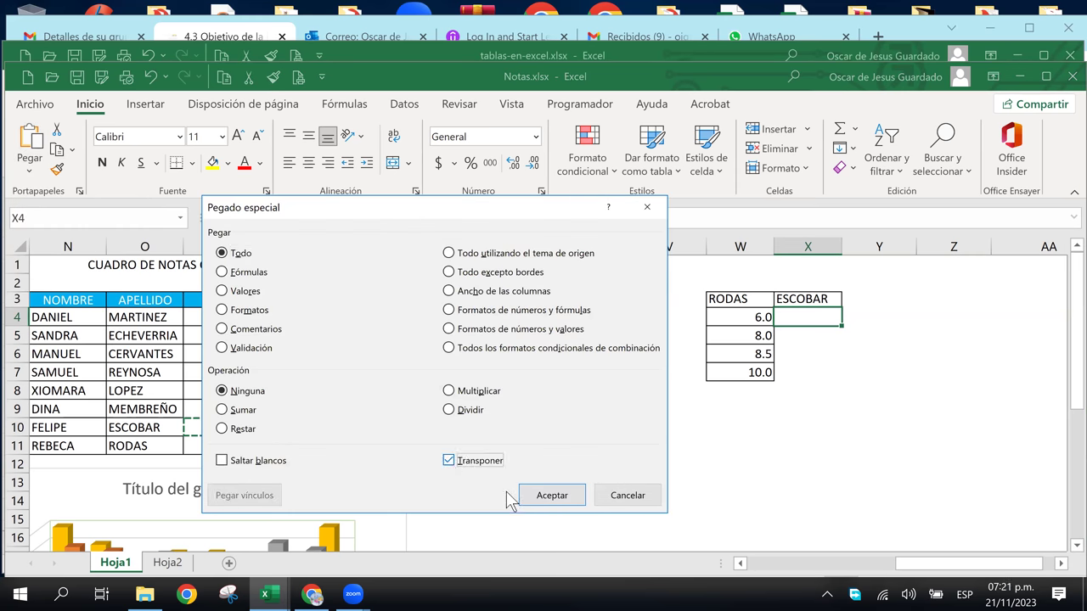
{"action": "left_click", "coordinate": [562, 496]}
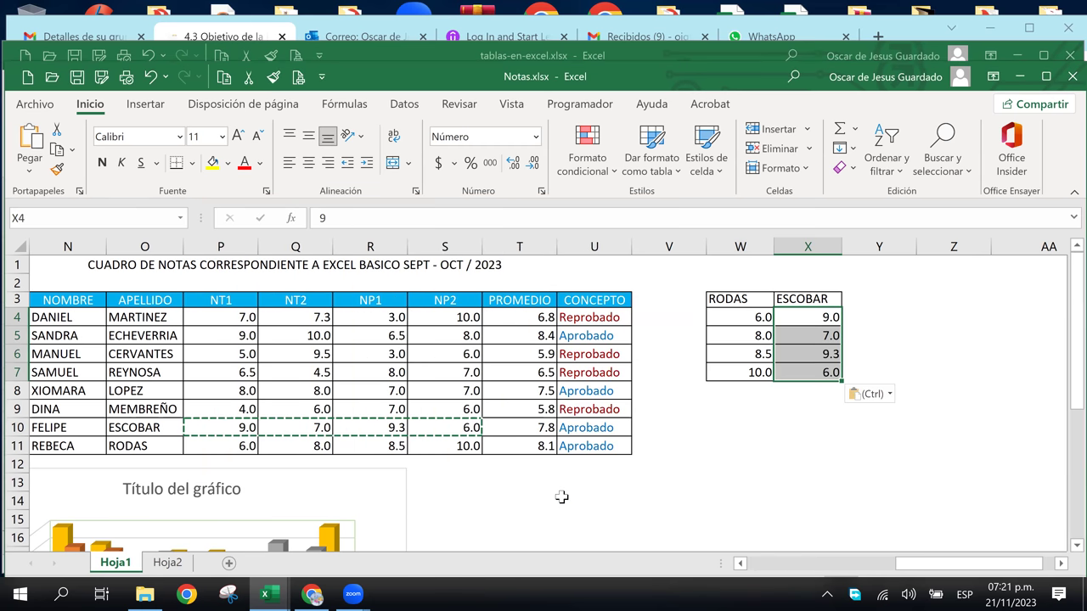
{"action": "left_click", "coordinate": [824, 318]}
{"action": "left_click", "coordinate": [809, 475]}
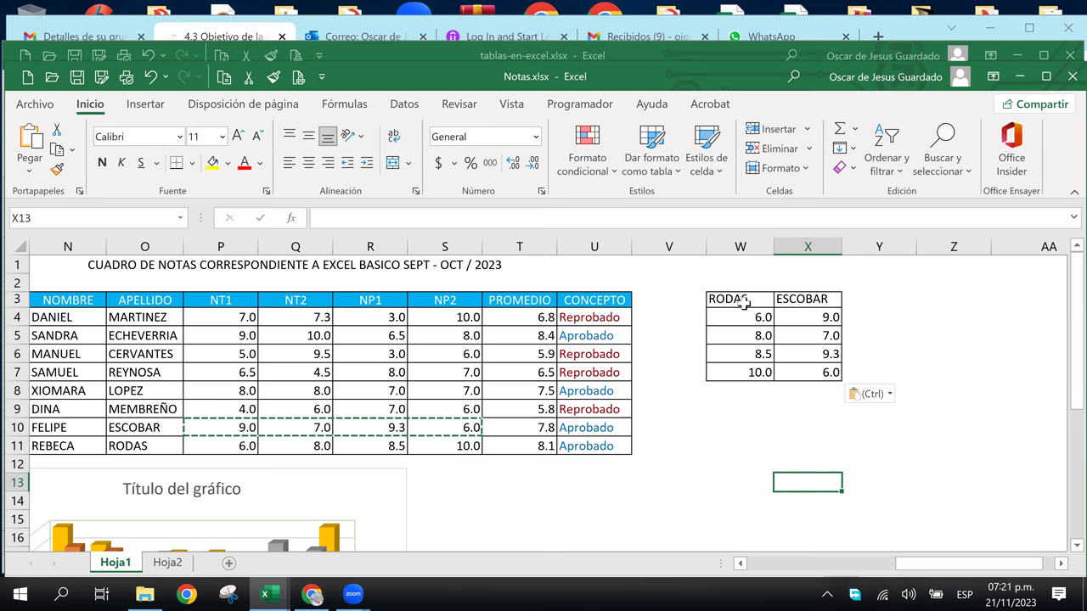
Shift the two-student side table one column right to free column W
{"action": "left_click_drag", "start_coordinate": [743, 301], "coordinate": [828, 374]}
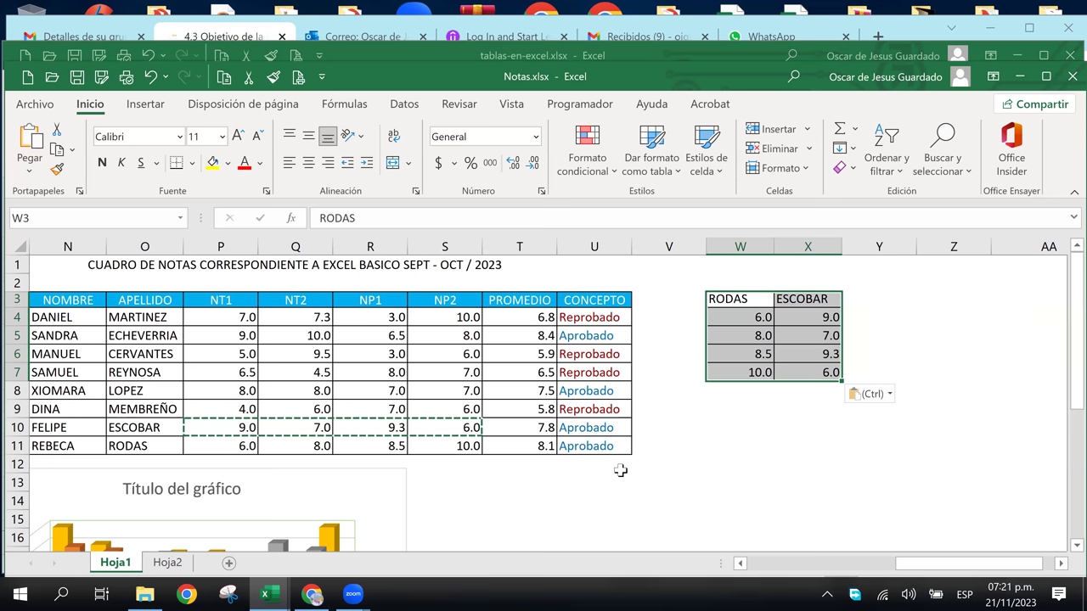
{"action": "left_click", "coordinate": [645, 334]}
{"action": "left_click", "coordinate": [679, 316]}
{"action": "left_click_drag", "start_coordinate": [733, 284], "coordinate": [815, 390]}
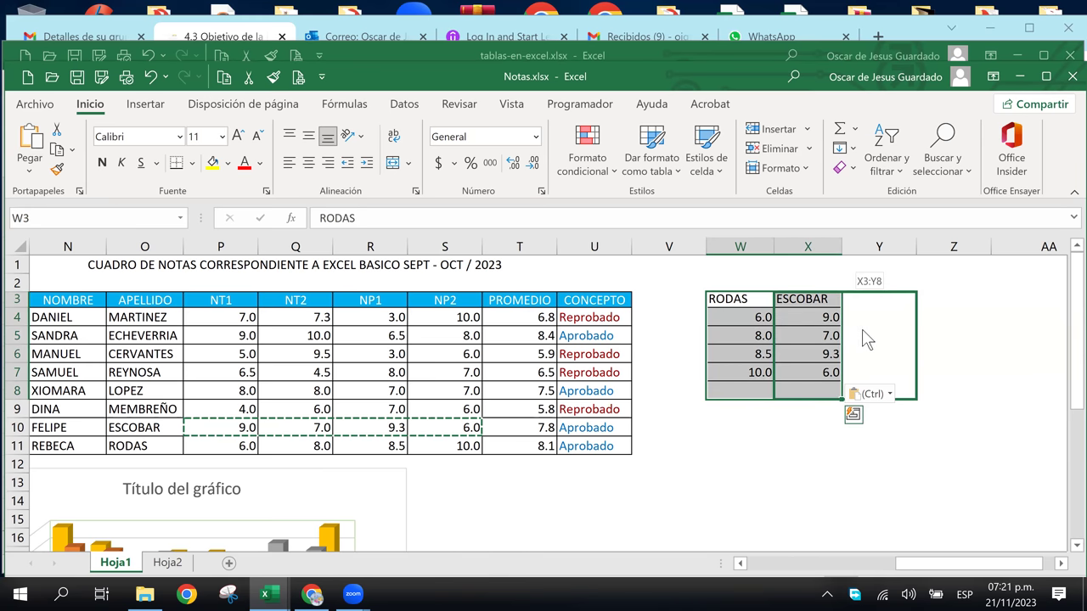
{"action": "left_click_drag", "start_coordinate": [843, 338], "coordinate": [858, 336]}
Enter row labels NT1, NT2, NP1 and NP2 in W4:W7, then select W4:Y7
{"action": "left_click", "coordinate": [739, 317]}
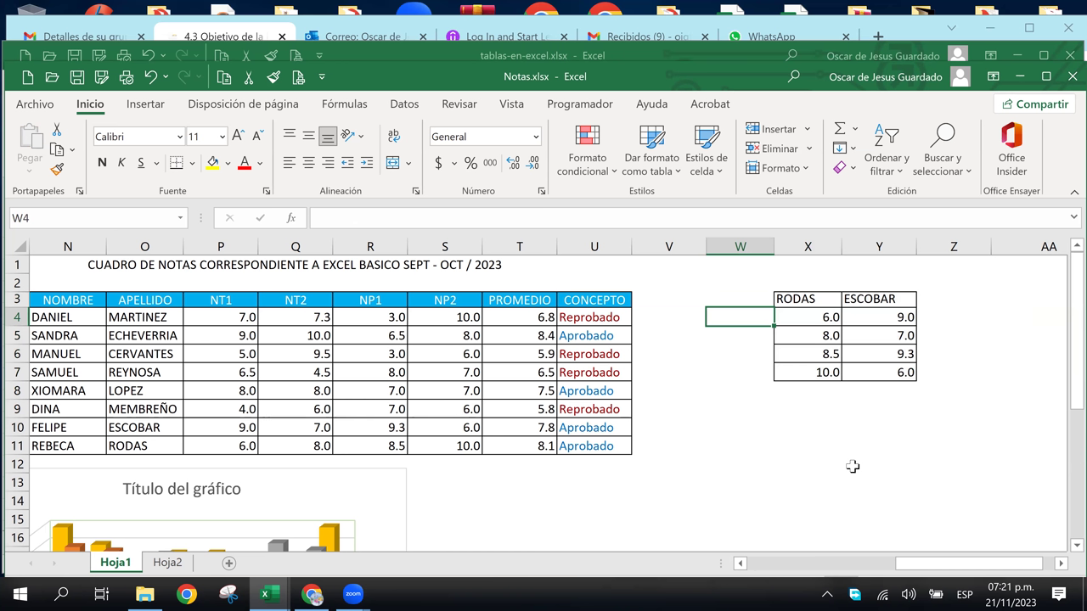
{"action": "type", "text": "NT1"}
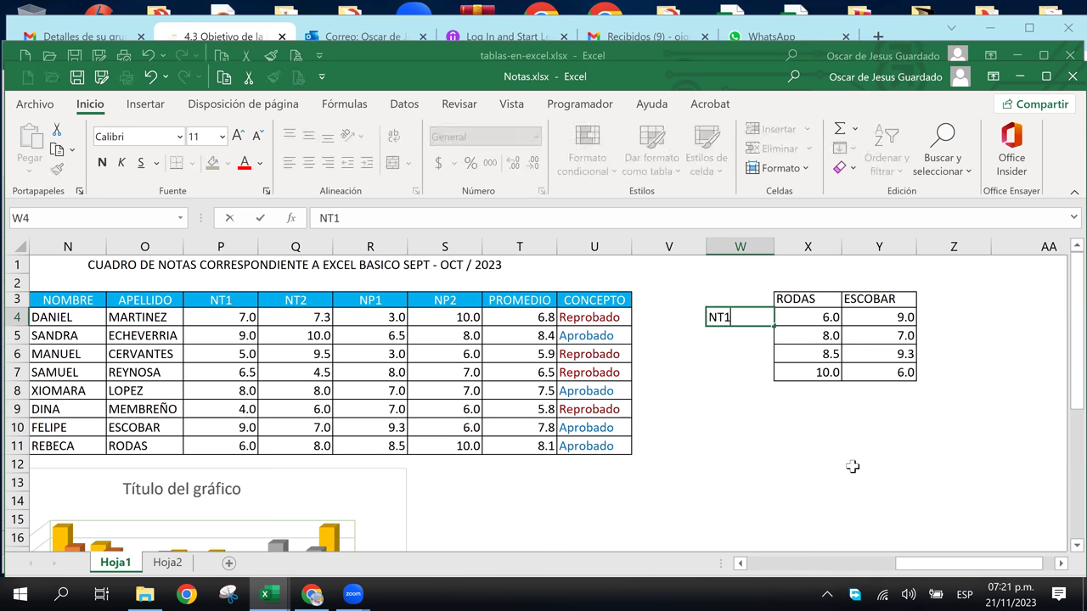
{"action": "key", "text": "Return"}
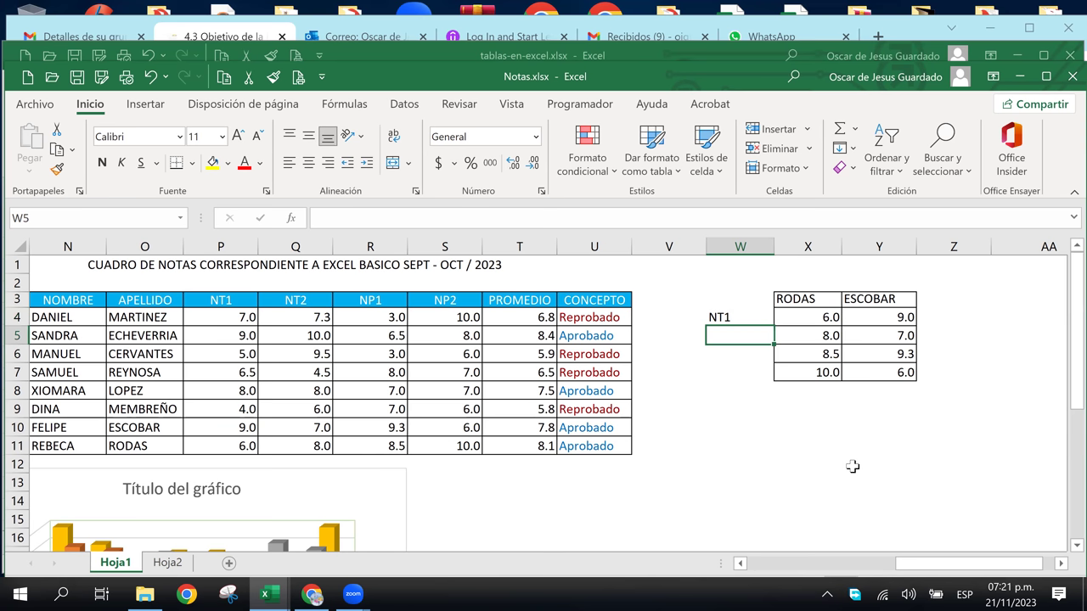
{"action": "type", "text": "NT2"}
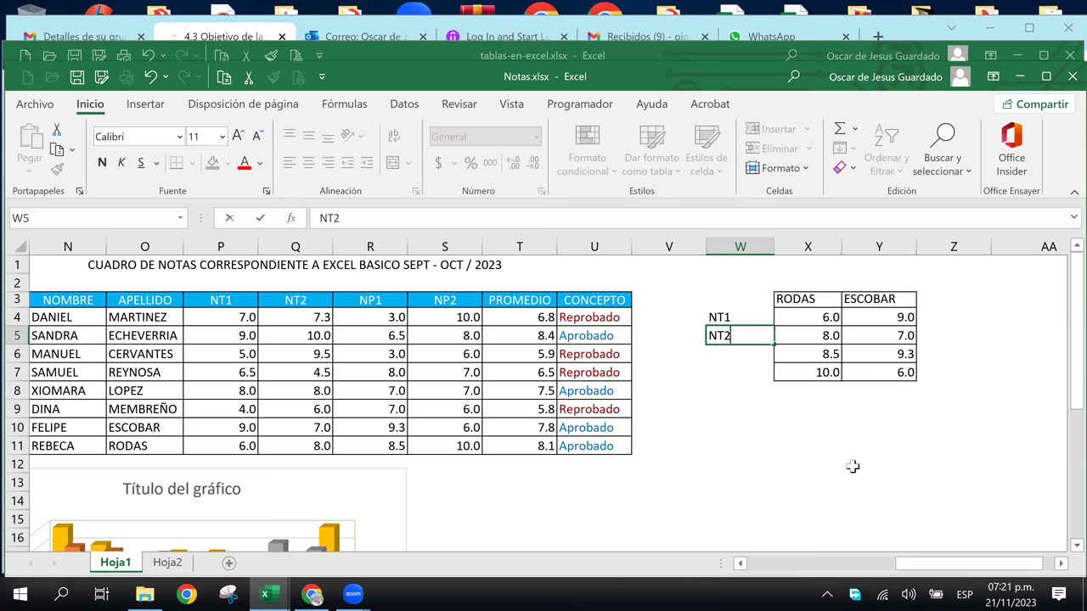
{"action": "key", "text": "Return"}
{"action": "type", "text": "NP1"}
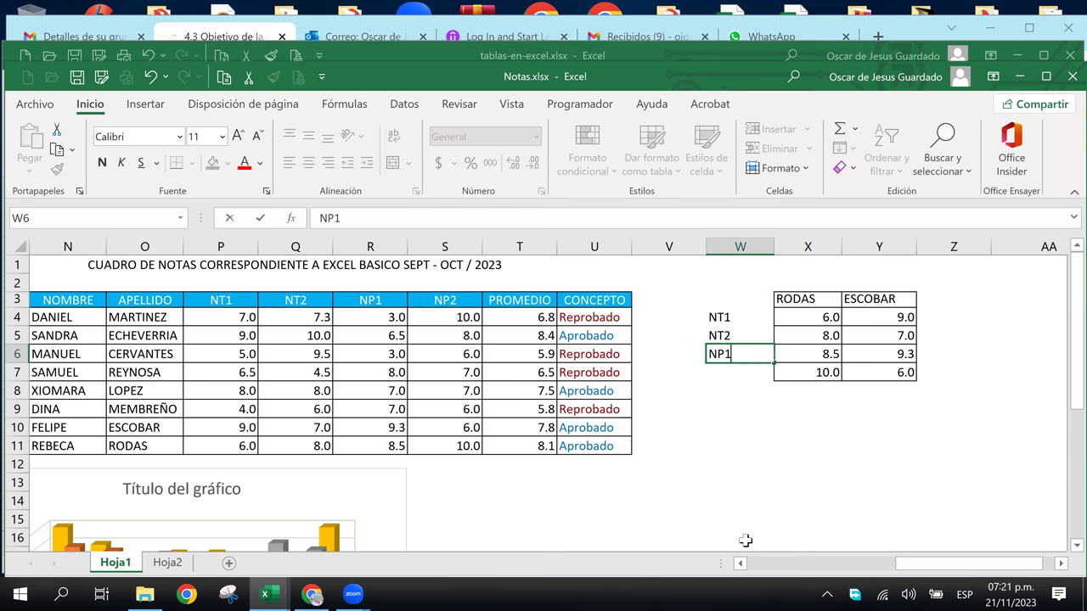
{"action": "key", "text": "Return"}
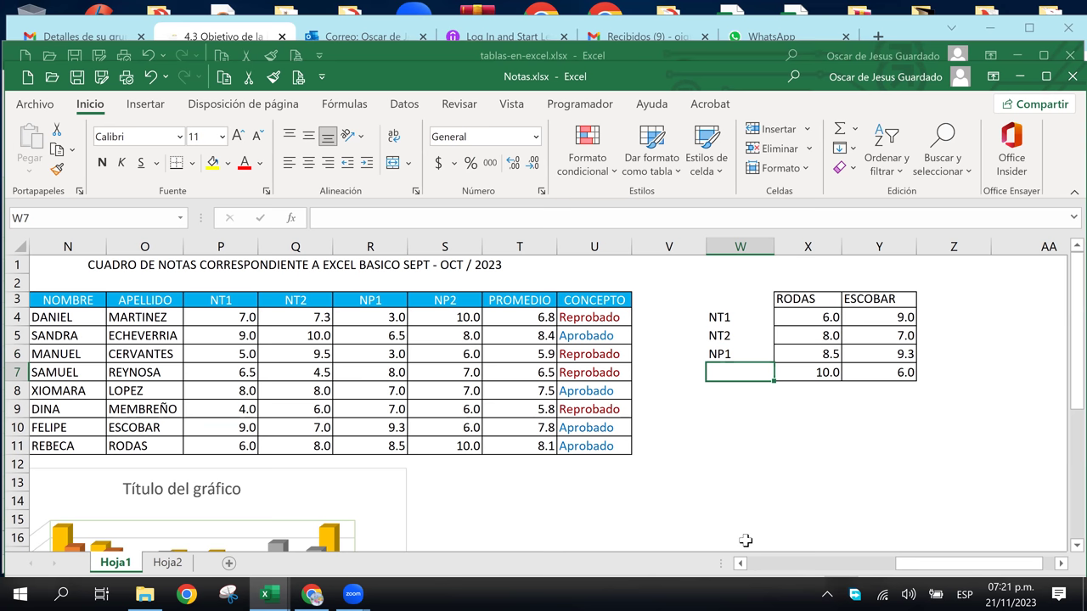
{"action": "type", "text": "NP"}
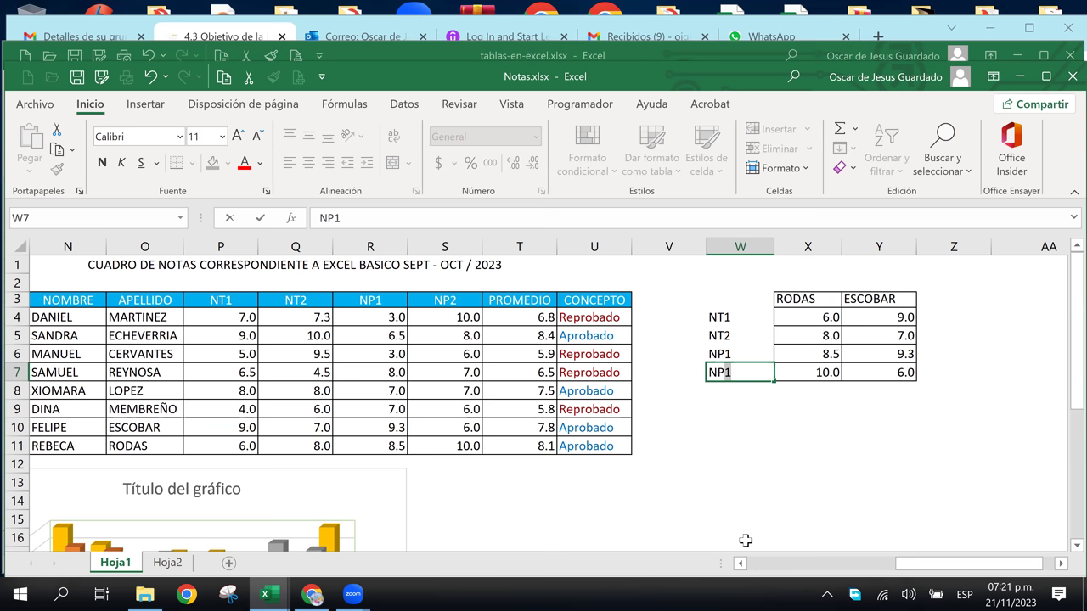
{"action": "type", "text": "2"}
{"action": "key", "text": "Return"}
{"action": "mouse_move", "coordinate": [723, 317]}
{"action": "left_mouse_down"}
{"action": "mouse_move", "coordinate": [907, 384]}
{"action": "mouse_move", "coordinate": [901, 374]}
{"action": "left_mouse_up"}
Select labels W4:W7 plus the second student's grades Y4:Y7 and insert a Circular 3D chart beside the table
{"action": "left_click", "coordinate": [145, 104]}
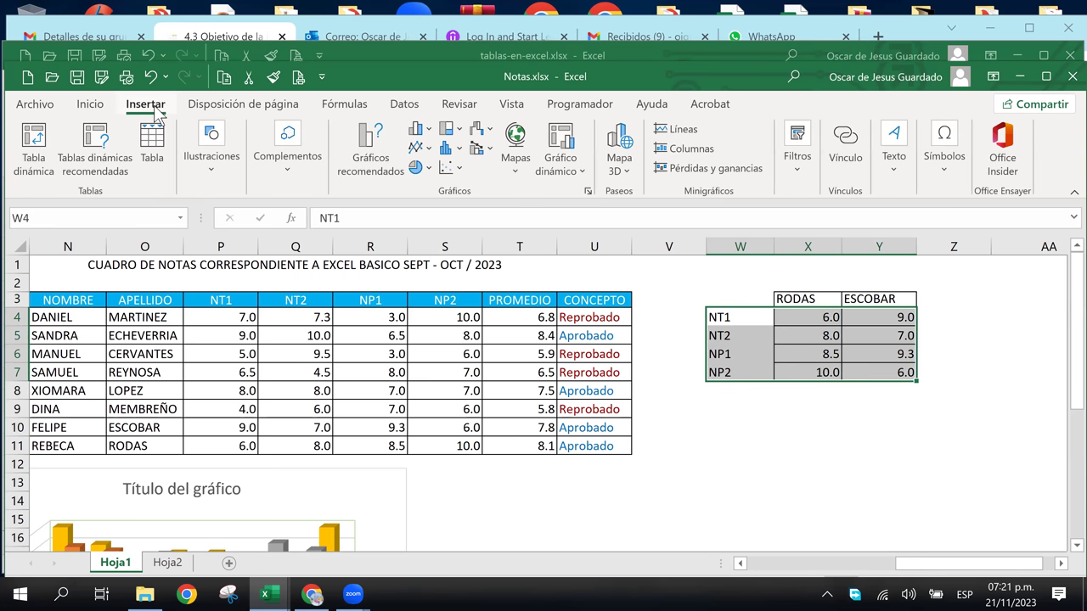
{"action": "left_click", "coordinate": [431, 170]}
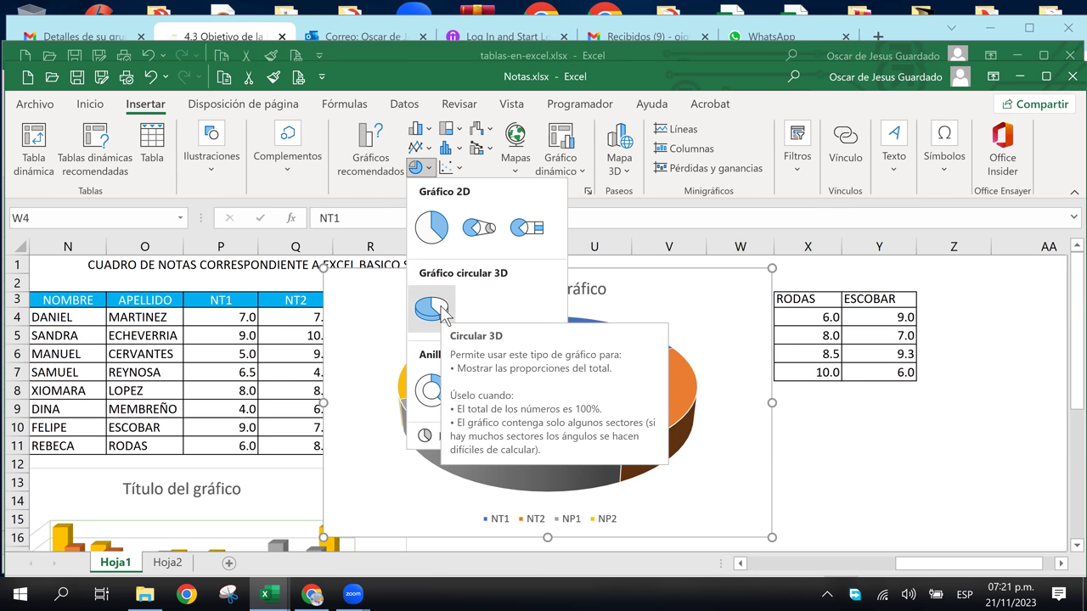
{"action": "left_click", "coordinate": [802, 316]}
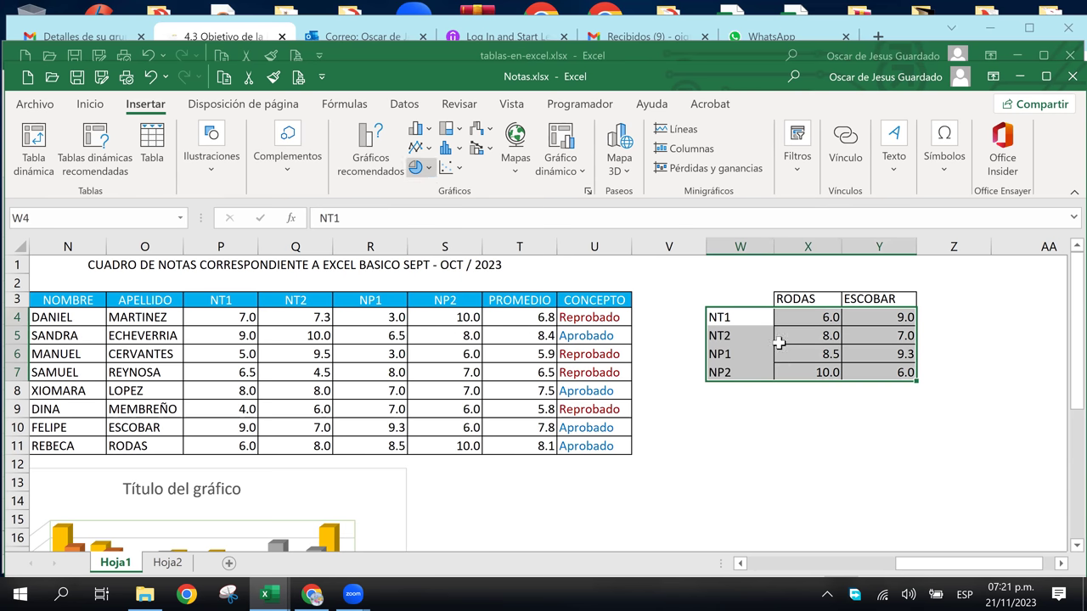
{"action": "left_click", "coordinate": [805, 316]}
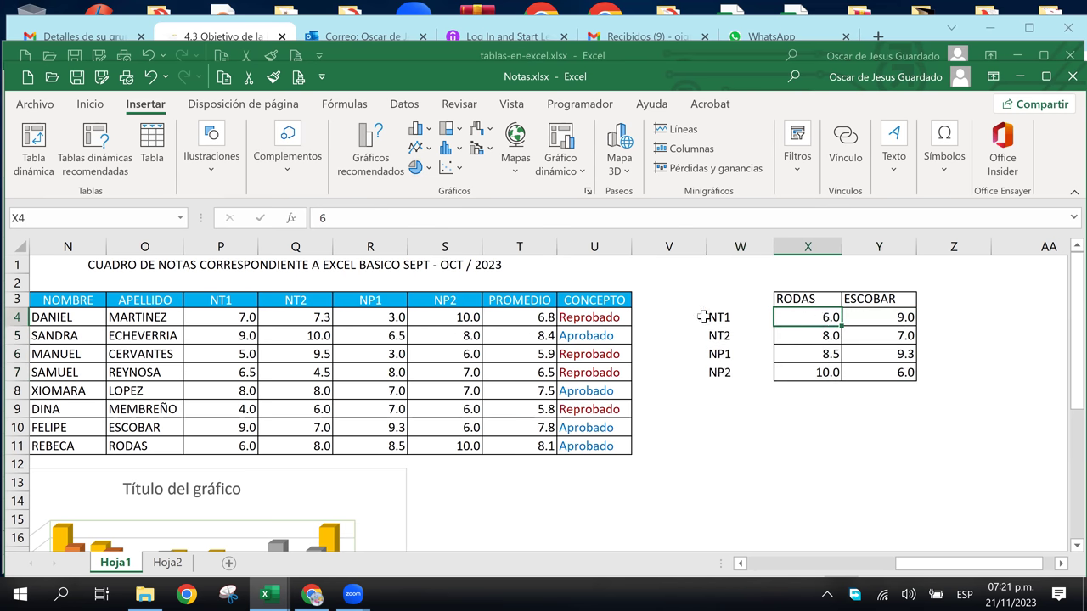
{"action": "left_click_drag", "start_coordinate": [703, 317], "coordinate": [720, 372]}
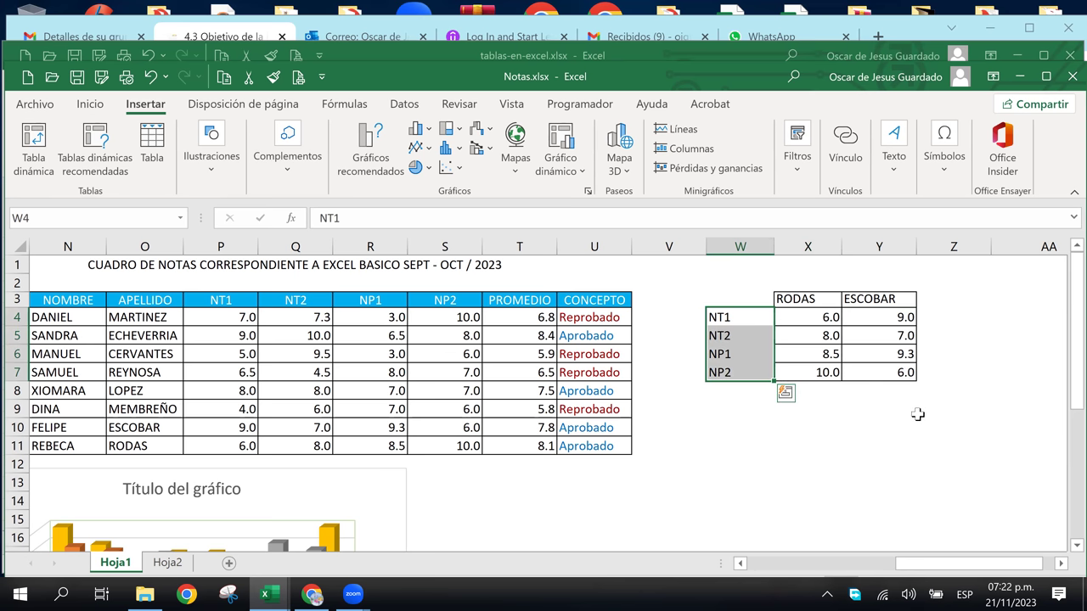
{"action": "left_click_drag", "start_coordinate": [880, 316], "coordinate": [879, 372]}
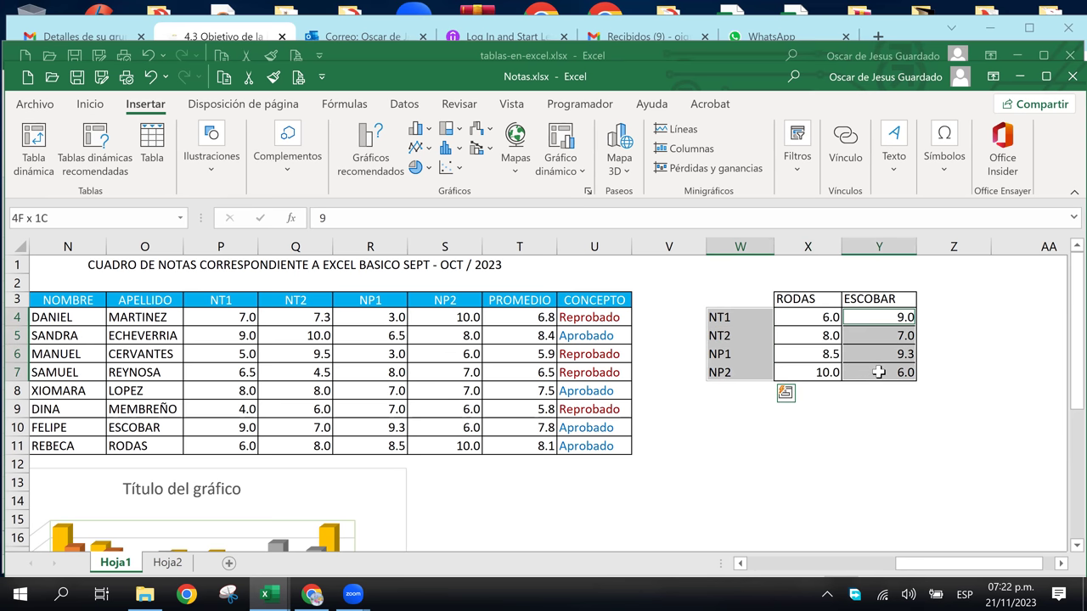
{"action": "left_click", "coordinate": [416, 168]}
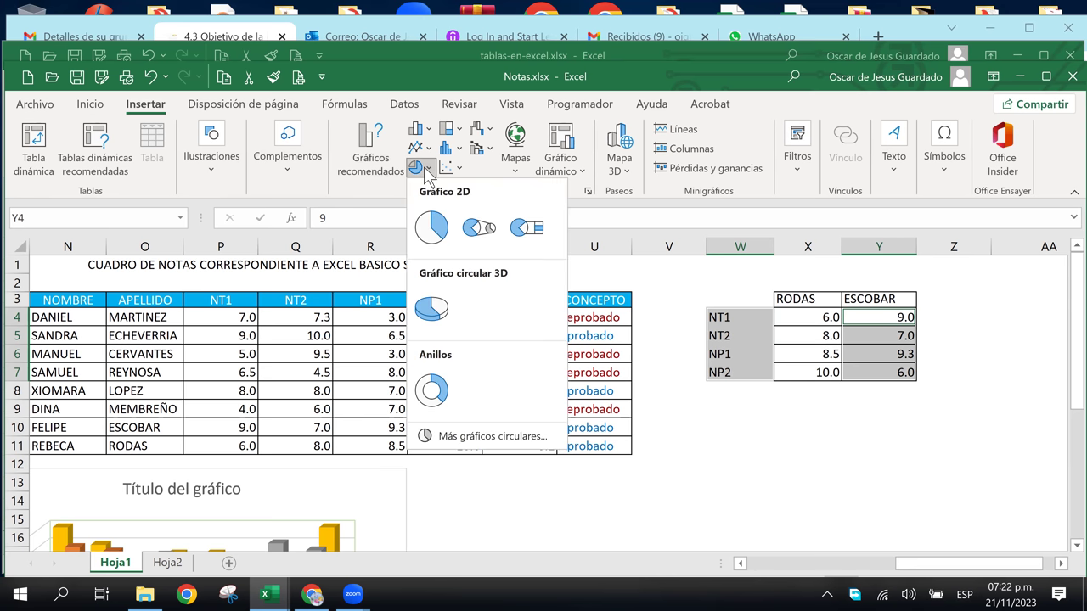
{"action": "left_click", "coordinate": [431, 313]}
{"action": "mouse_move", "coordinate": [671, 306]}
{"action": "left_mouse_down"}
{"action": "mouse_move", "coordinate": [968, 427]}
{"action": "mouse_move", "coordinate": [1006, 420]}
{"action": "left_mouse_up"}
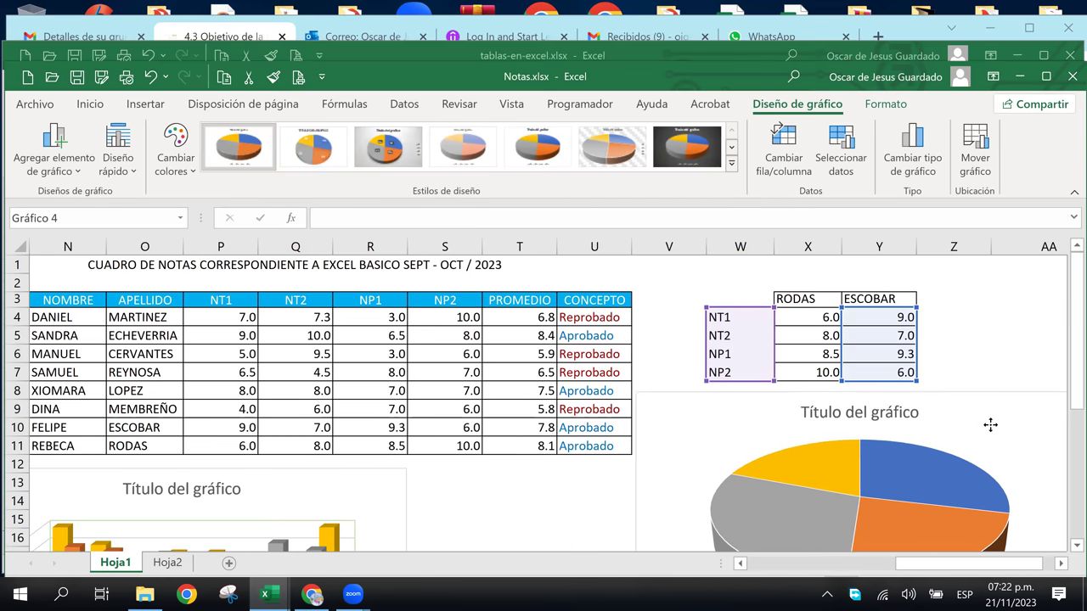
Add data labels at Extremo externo so each slice's value sits outside it
{"action": "scroll", "coordinate": [1019, 422], "scroll_direction": "down", "scroll_amount": 2}
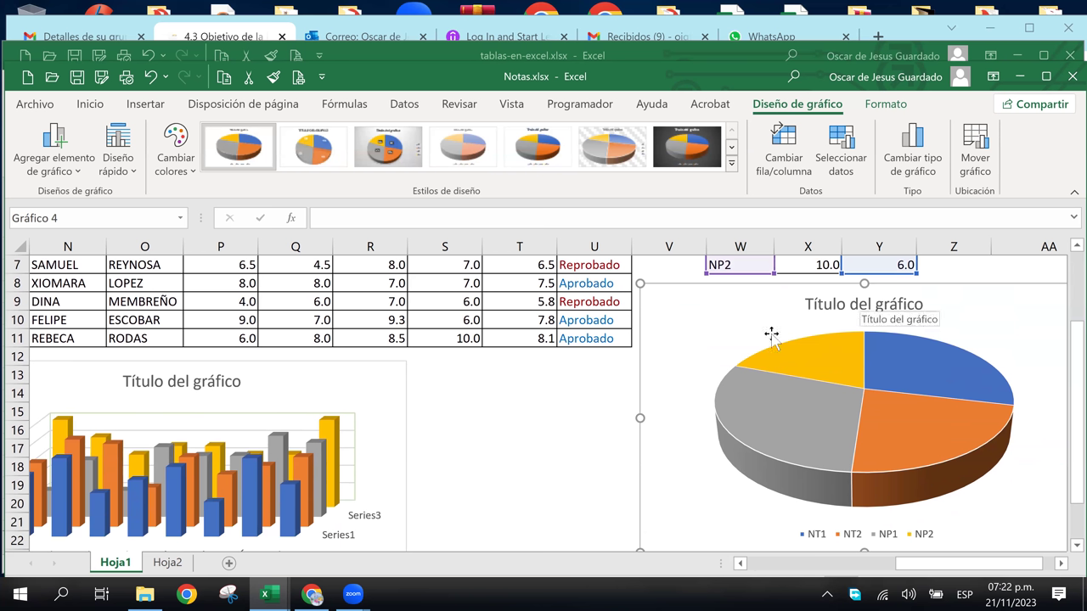
{"action": "left_click", "coordinate": [1060, 564]}
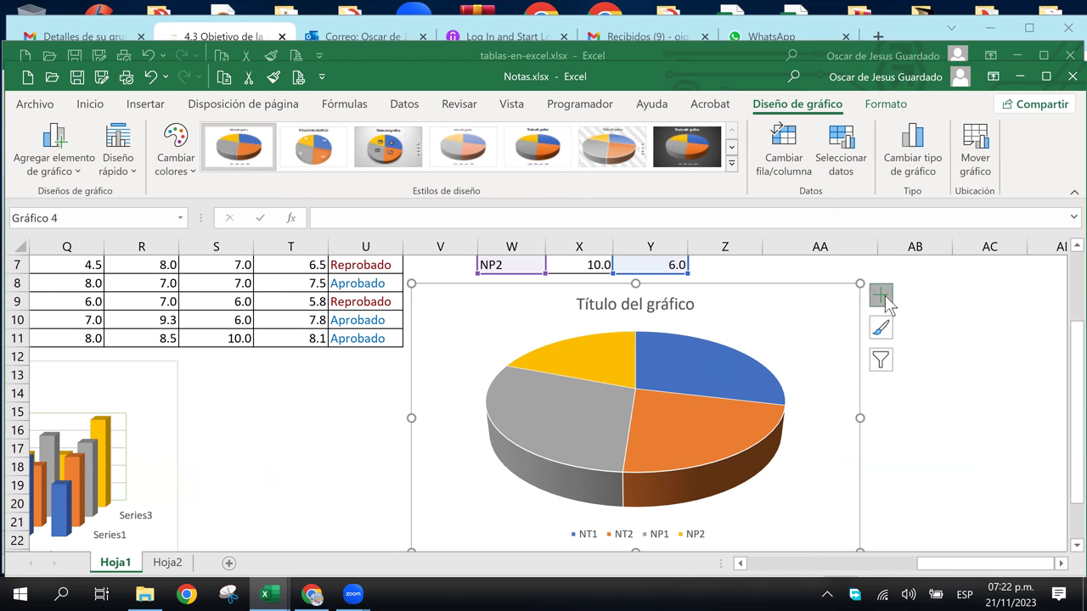
{"action": "left_click", "coordinate": [881, 294]}
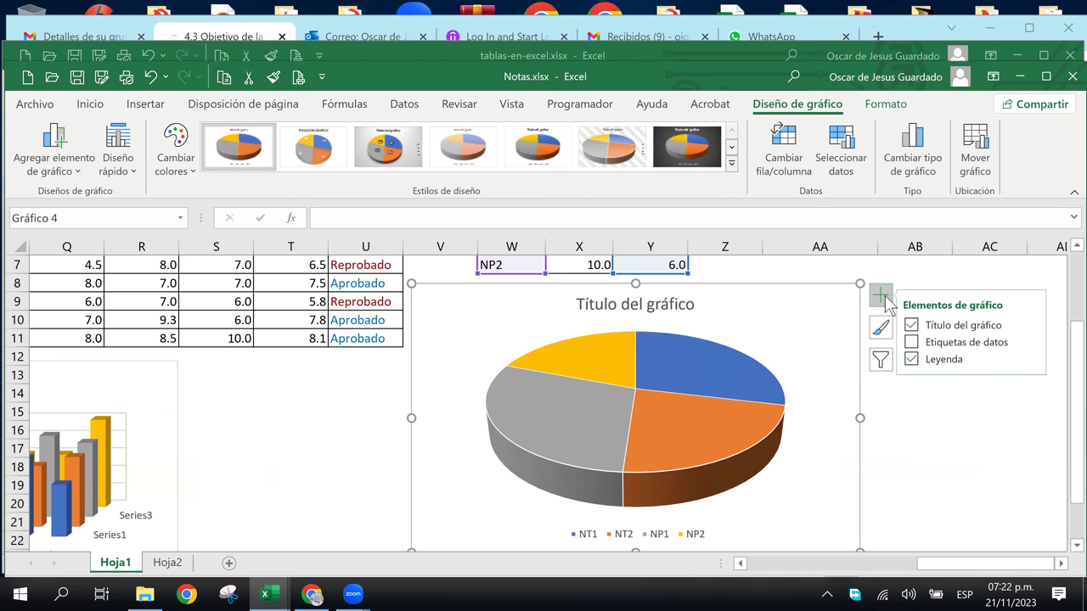
{"action": "left_click", "coordinate": [1031, 342]}
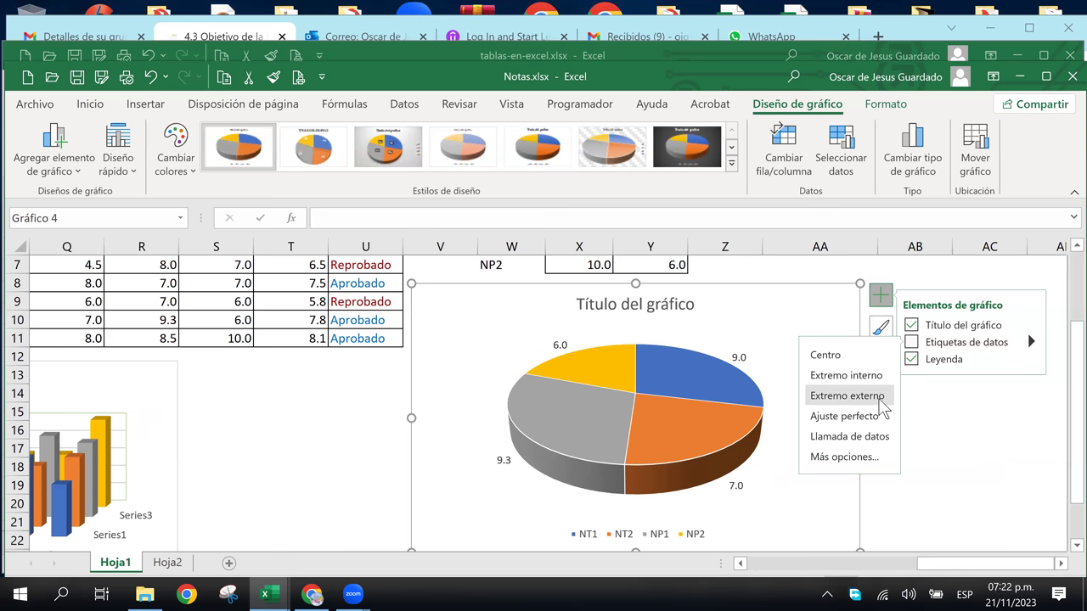
{"action": "left_click", "coordinate": [881, 399]}
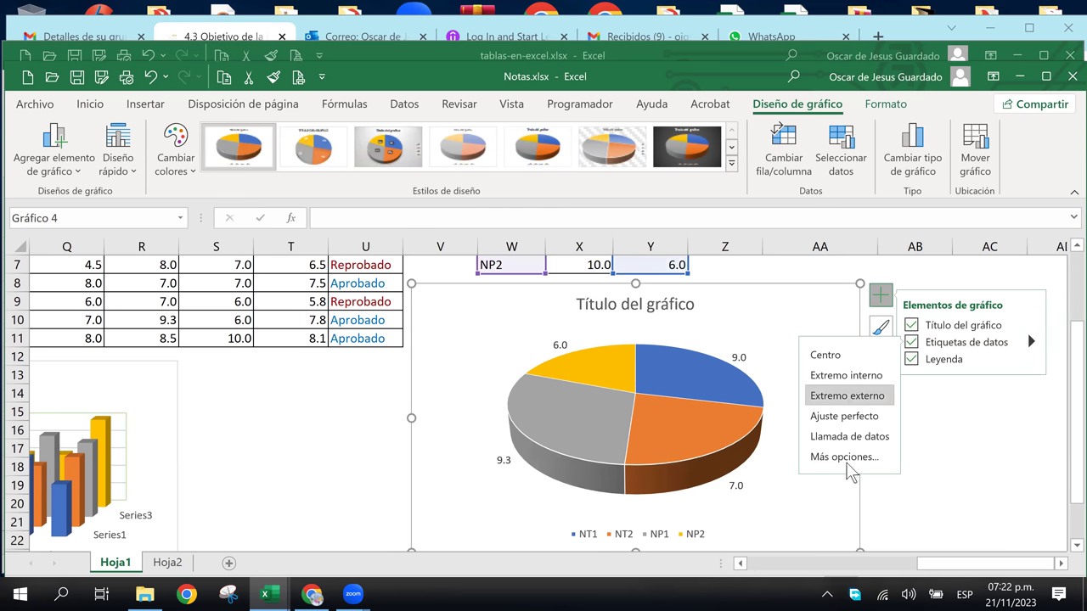
{"action": "left_click", "coordinate": [794, 463]}
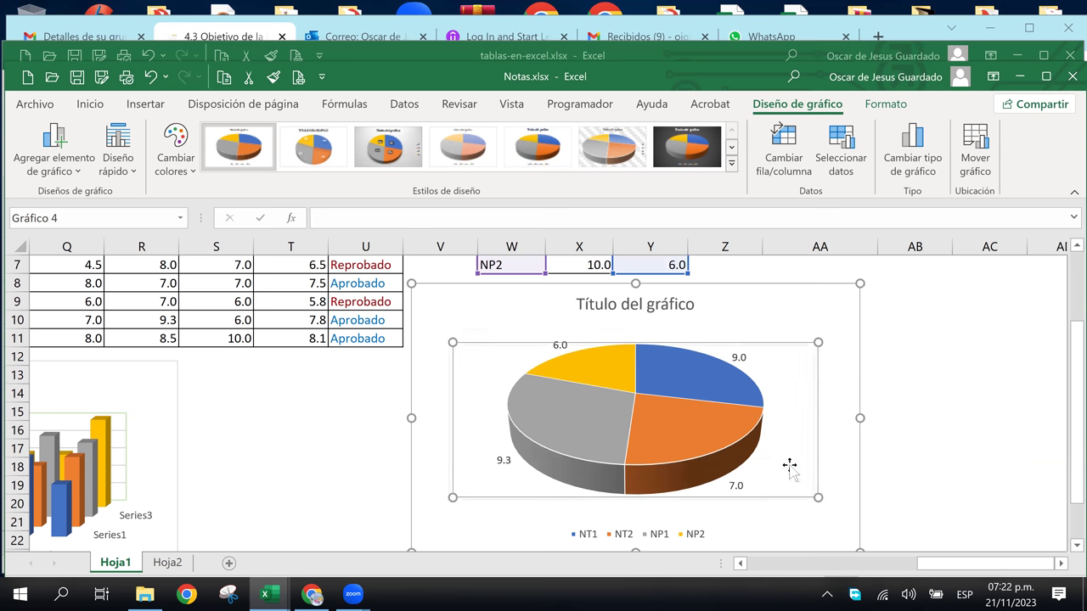
Select the grey 9.3 NP1 slice and drag it outward to explode it from the pie
{"action": "left_click", "coordinate": [699, 439]}
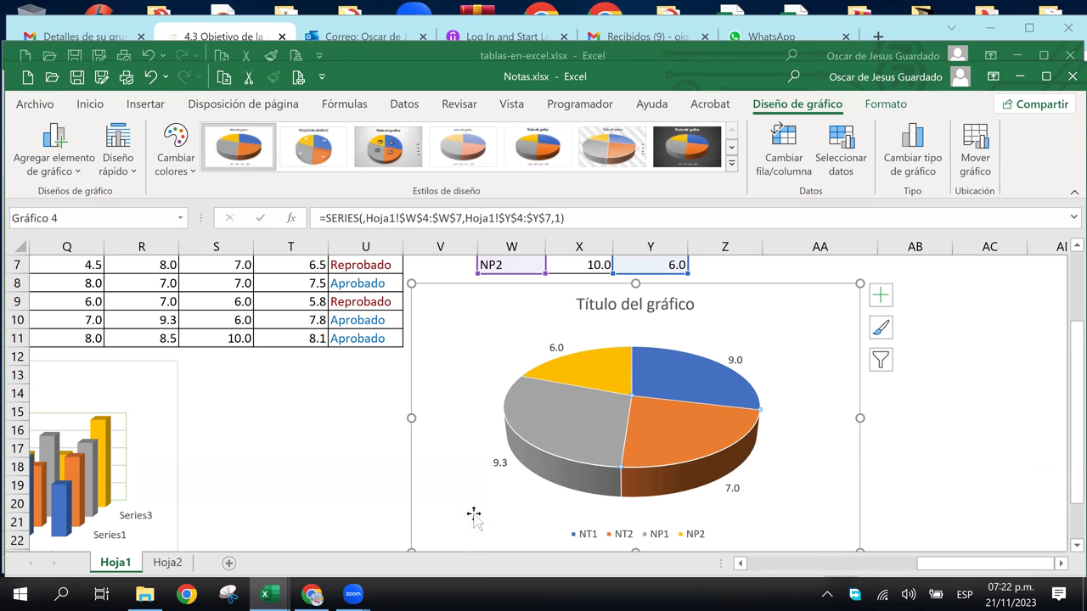
{"action": "scroll", "coordinate": [748, 433], "scroll_direction": "up", "scroll_amount": 2}
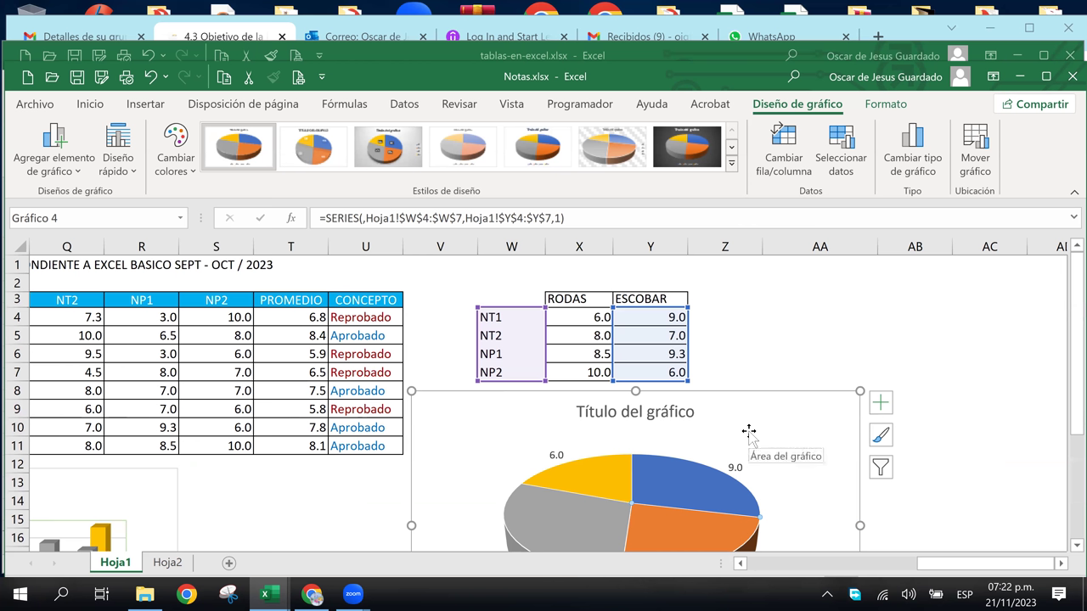
{"action": "scroll", "coordinate": [748, 433], "scroll_direction": "down", "scroll_amount": 1}
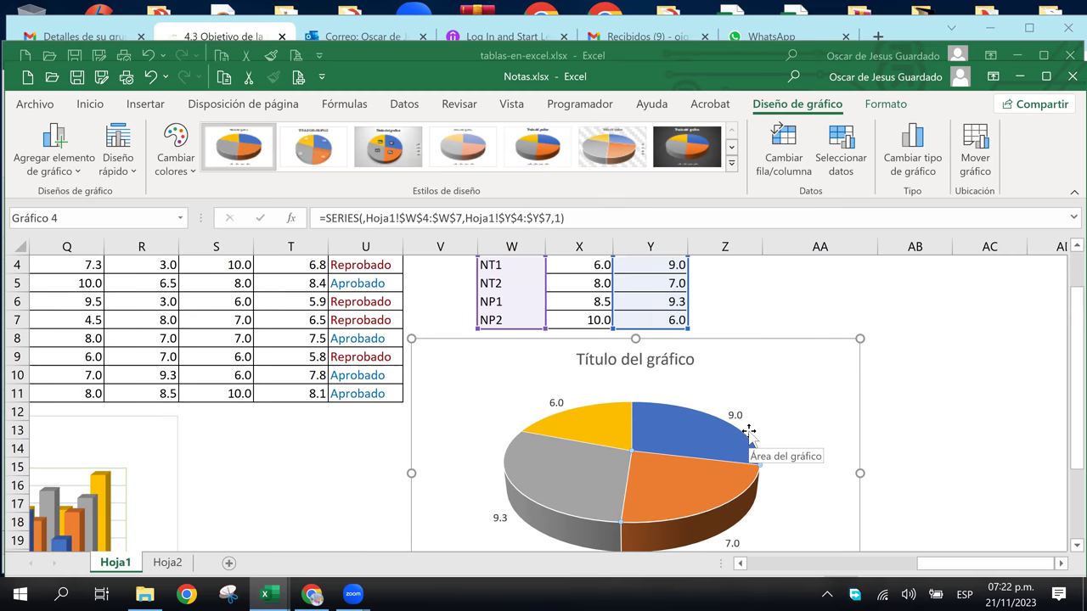
{"action": "scroll", "coordinate": [749, 433], "scroll_direction": "down", "scroll_amount": 2}
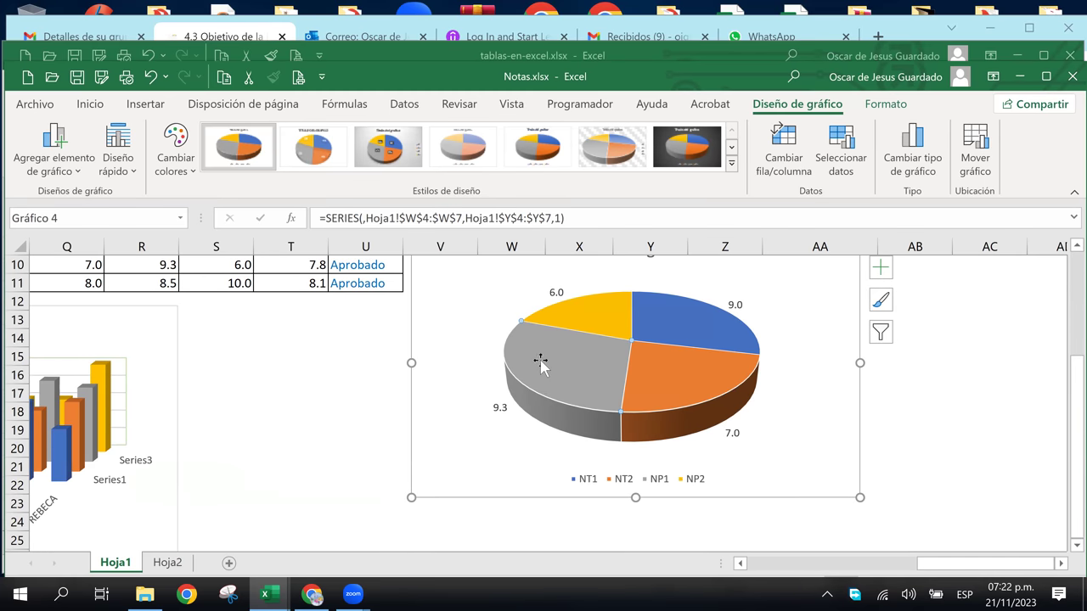
{"action": "left_click_drag", "start_coordinate": [505, 366], "coordinate": [498, 380]}
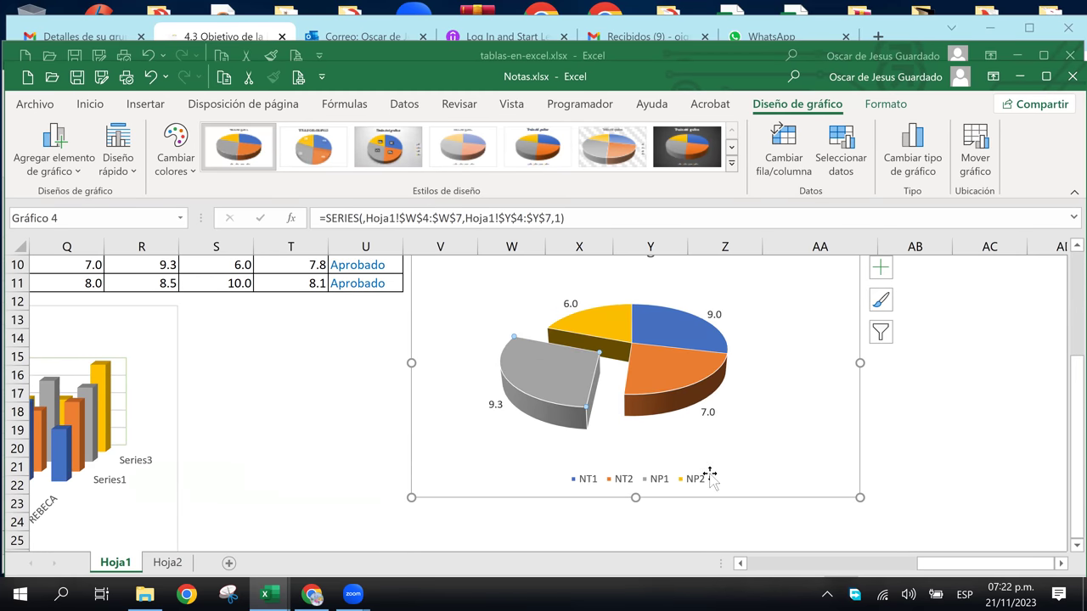
{"action": "left_click", "coordinate": [768, 424]}
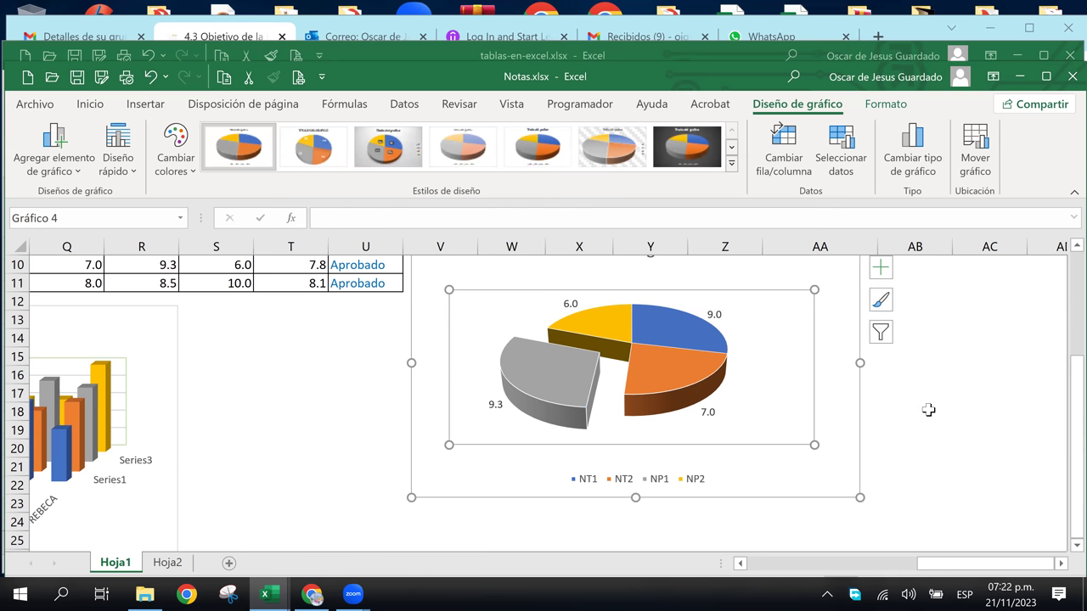
{"action": "left_click", "coordinate": [929, 411]}
{"action": "scroll", "coordinate": [928, 410], "scroll_direction": "up", "scroll_amount": 1}
{"action": "scroll", "coordinate": [929, 411], "scroll_direction": "up", "scroll_amount": 1}
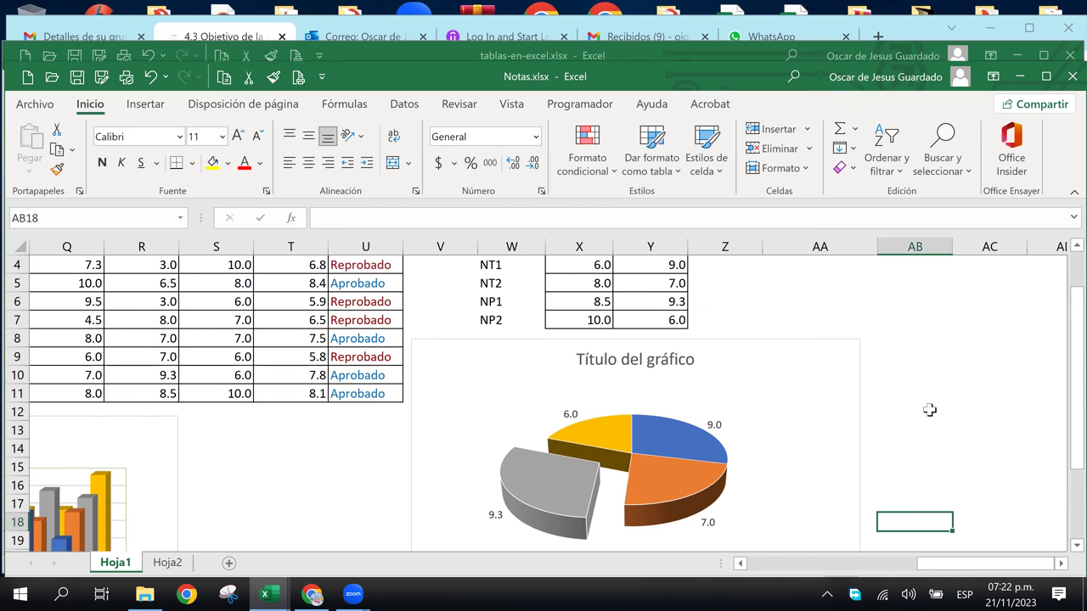
{"action": "scroll", "coordinate": [930, 410], "scroll_direction": "up", "scroll_amount": 1}
{"action": "scroll", "coordinate": [929, 410], "scroll_direction": "down", "scroll_amount": 1}
{"action": "scroll", "coordinate": [896, 407], "scroll_direction": "down", "scroll_amount": 1}
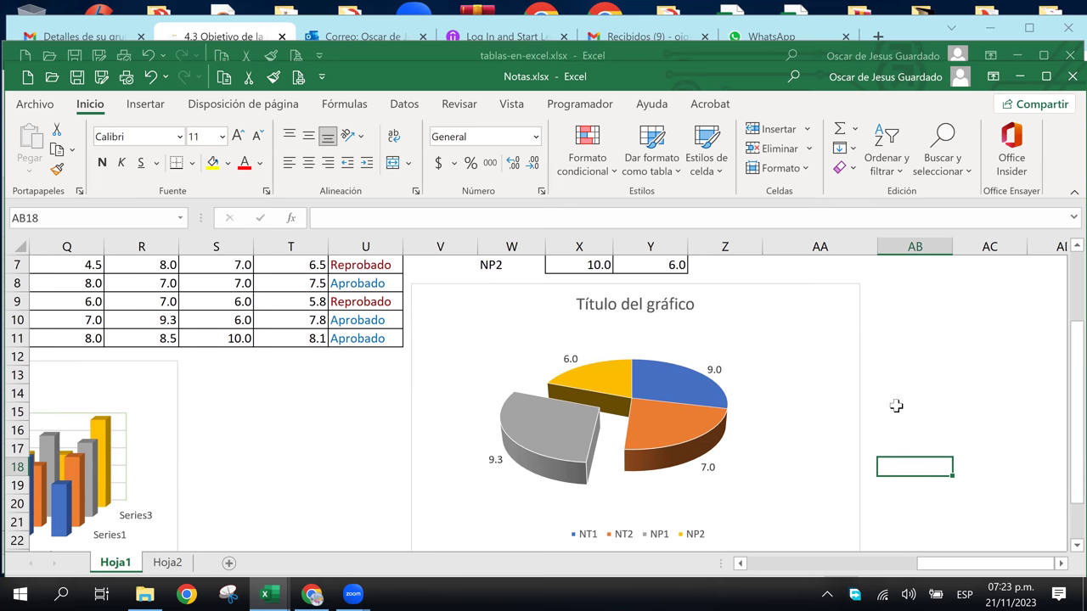
{"action": "left_click", "coordinate": [896, 319]}
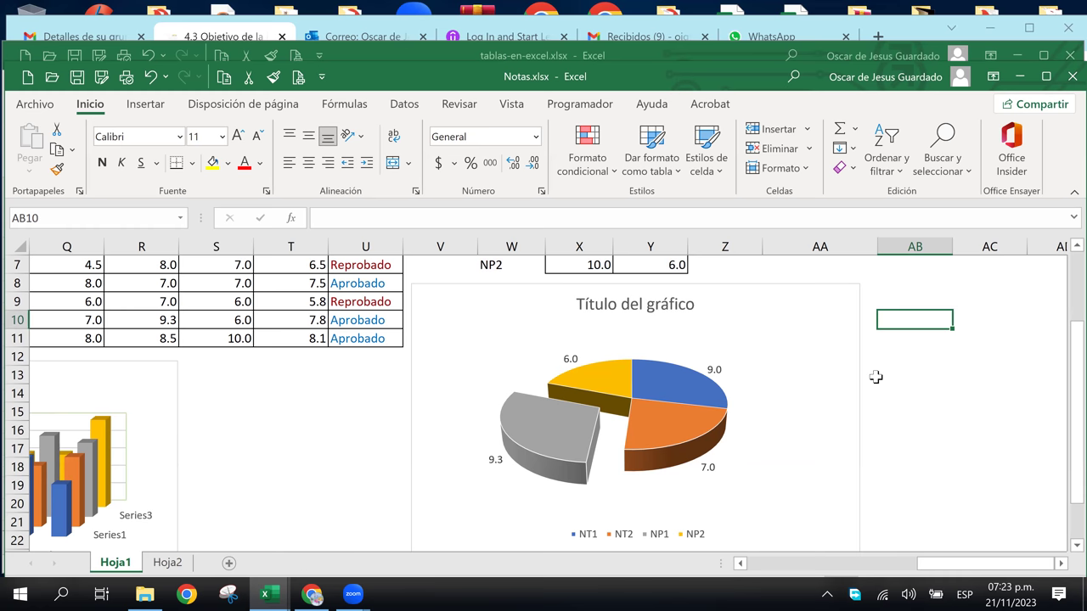
{"action": "scroll", "coordinate": [876, 377], "scroll_direction": "up", "scroll_amount": 2}
{"action": "left_click", "coordinate": [595, 336]}
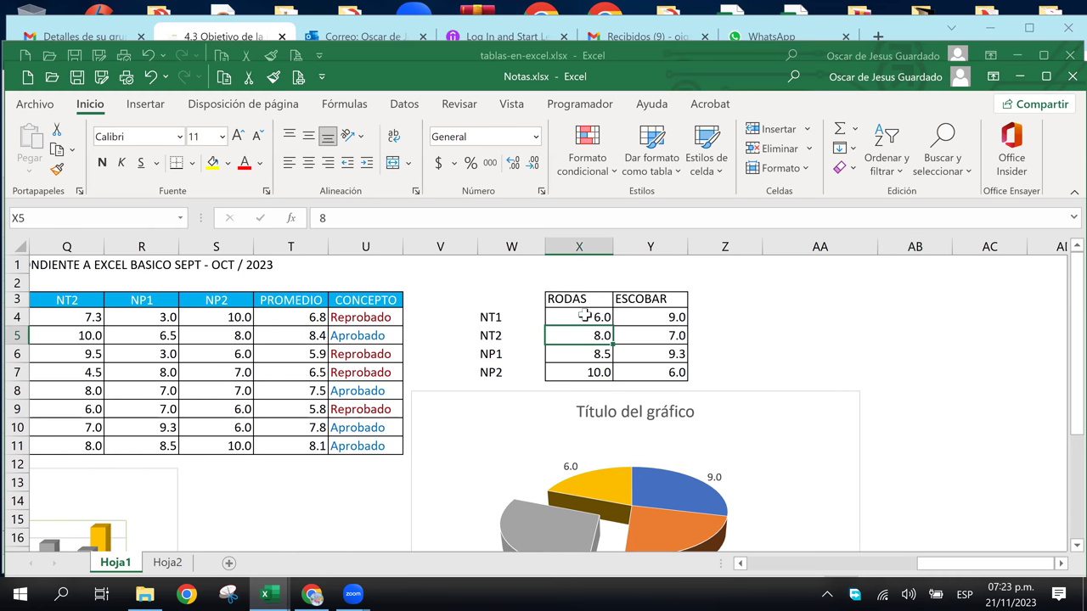
{"action": "left_click", "coordinate": [512, 300]}
{"action": "left_click", "coordinate": [667, 335]}
{"action": "left_click", "coordinate": [602, 316]}
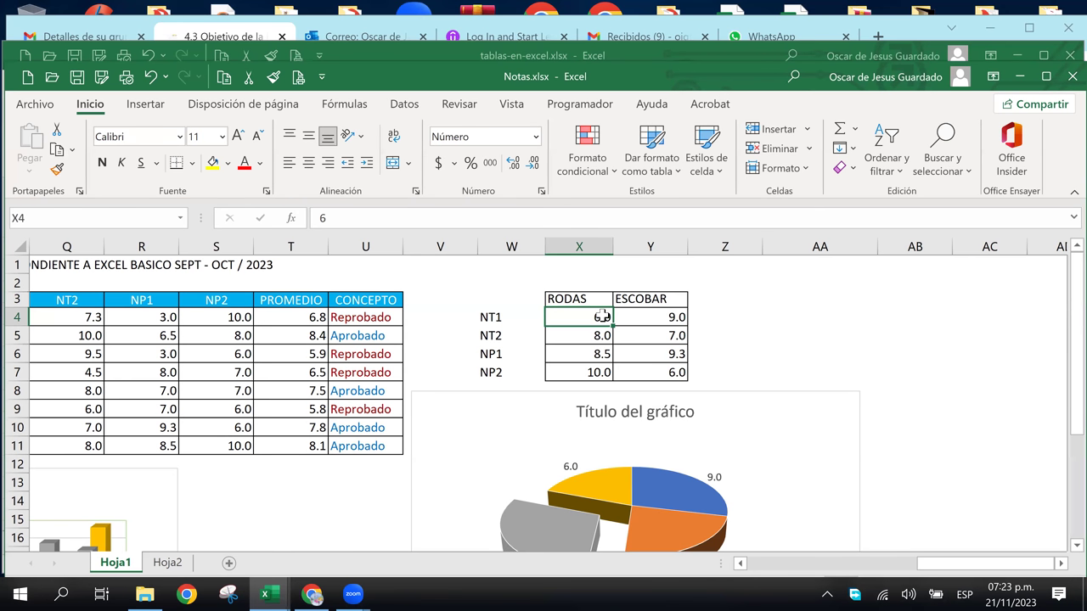
{"action": "left_click", "coordinate": [755, 339]}
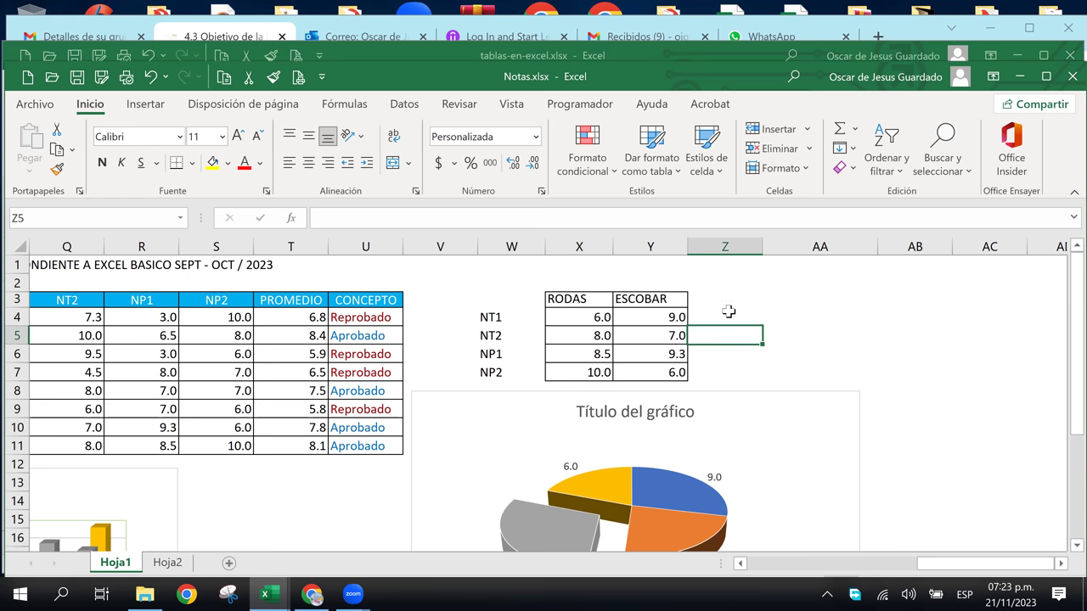
{"action": "left_click", "coordinate": [637, 335]}
{"action": "left_click", "coordinate": [637, 316]}
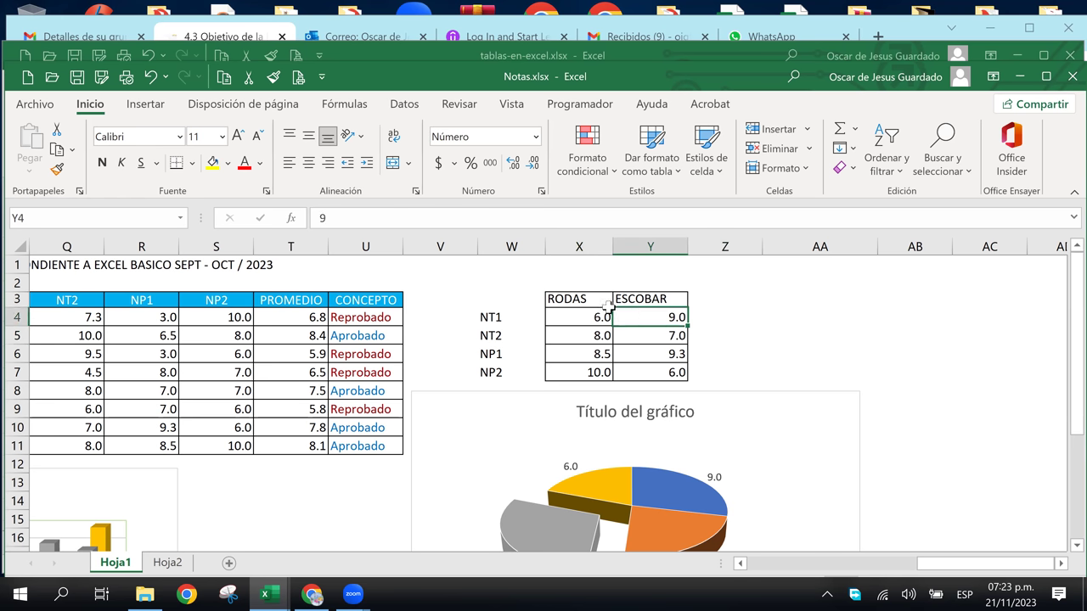
{"action": "left_click", "coordinate": [582, 299]}
{"action": "left_click", "coordinate": [635, 333]}
{"action": "key", "text": "Up"}
{"action": "key", "text": "Up"}
{"action": "key", "text": "Up"}
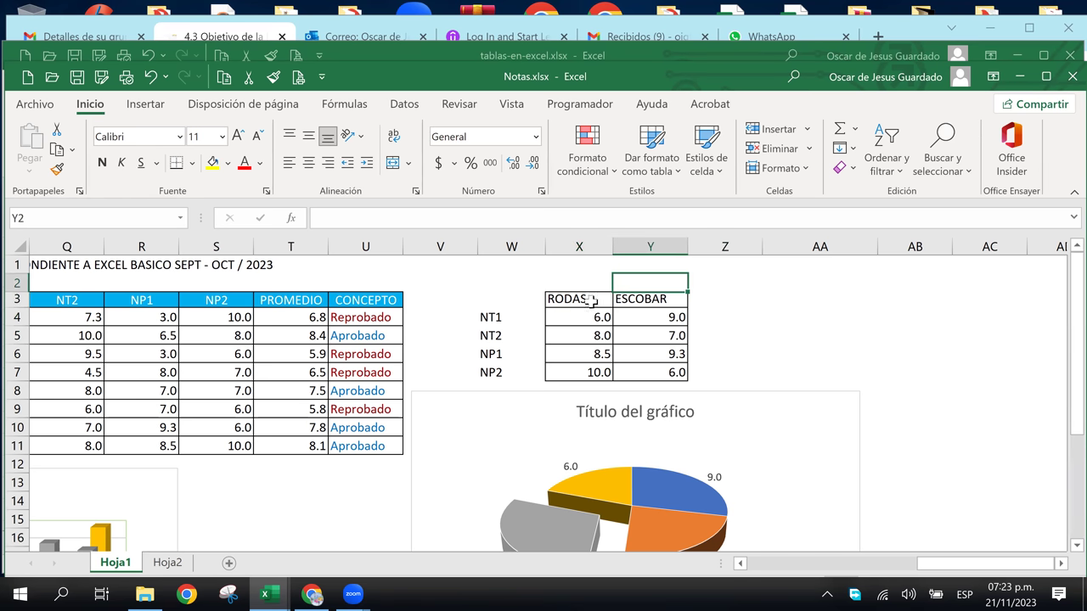
{"action": "left_click", "coordinate": [592, 299]}
{"action": "left_click", "coordinate": [646, 318]}
{"action": "left_click", "coordinate": [729, 301]}
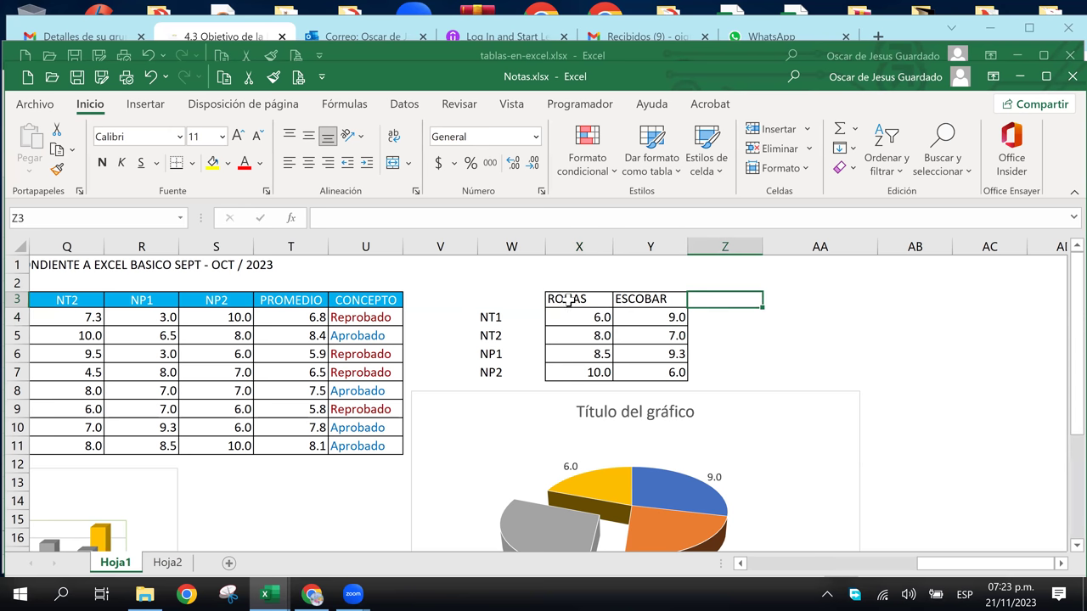
{"action": "left_click", "coordinate": [569, 299]}
{"action": "mouse_move", "coordinate": [583, 299]}
{"action": "left_mouse_down"}
{"action": "mouse_move", "coordinate": [632, 330]}
{"action": "mouse_move", "coordinate": [641, 372]}
{"action": "left_mouse_up"}
{"action": "left_click", "coordinate": [732, 332]}
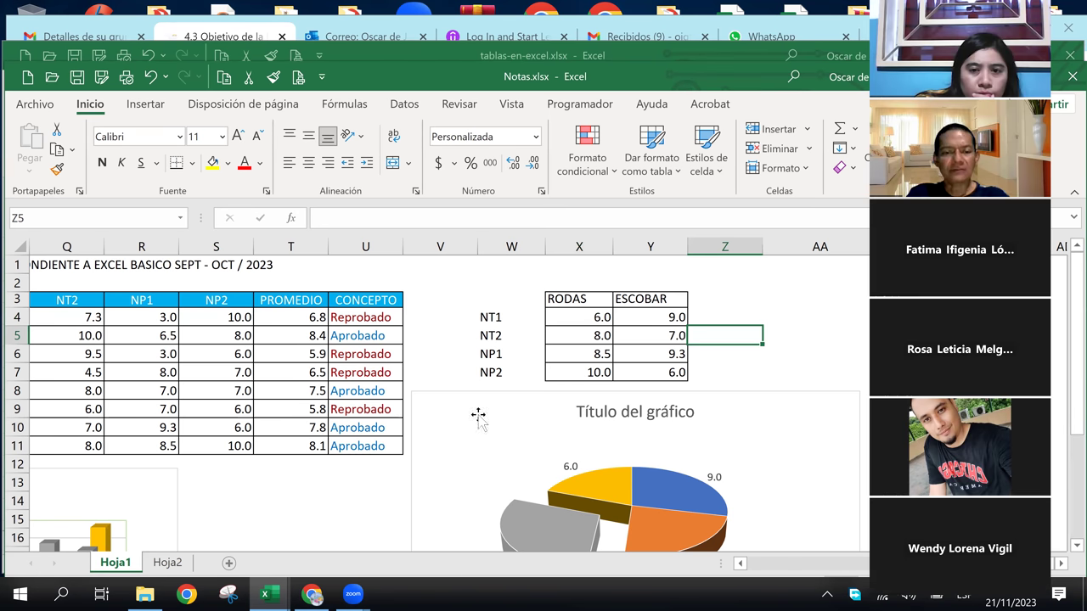
{"action": "left_click", "coordinate": [446, 316]}
{"action": "left_click", "coordinate": [464, 280]}
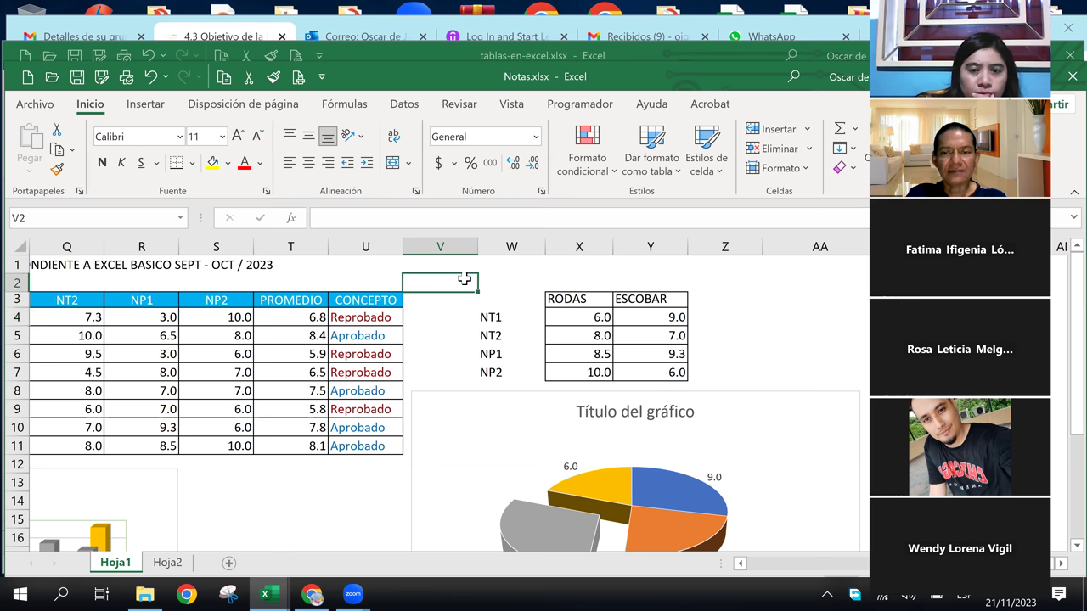
{"action": "left_click", "coordinate": [312, 595]}
{"action": "scroll", "coordinate": [308, 349], "scroll_direction": "down", "scroll_amount": 5}
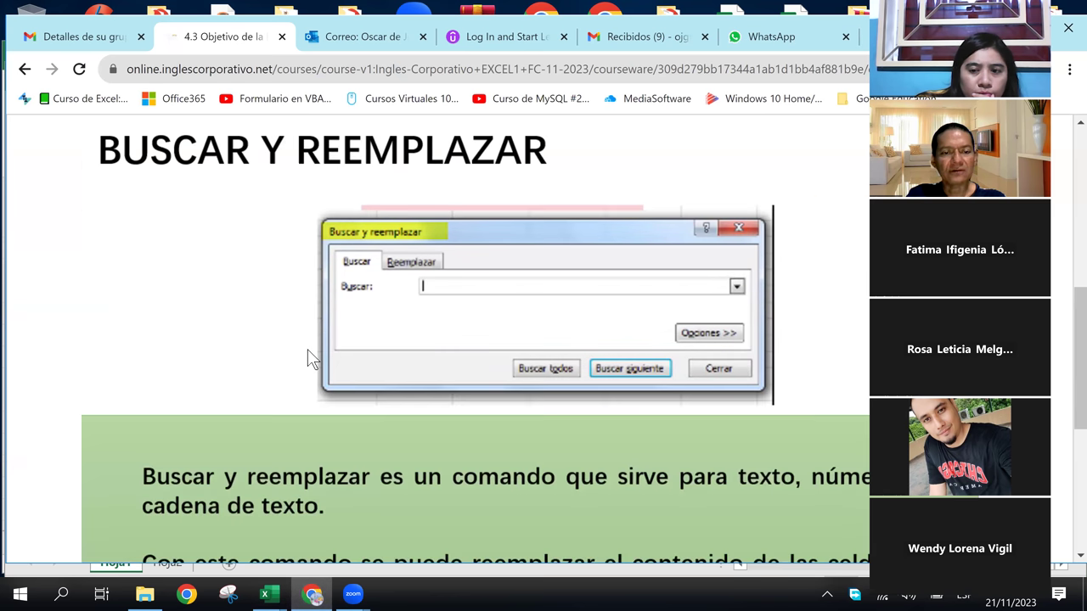
{"action": "scroll", "coordinate": [308, 349], "scroll_direction": "up", "scroll_amount": 5}
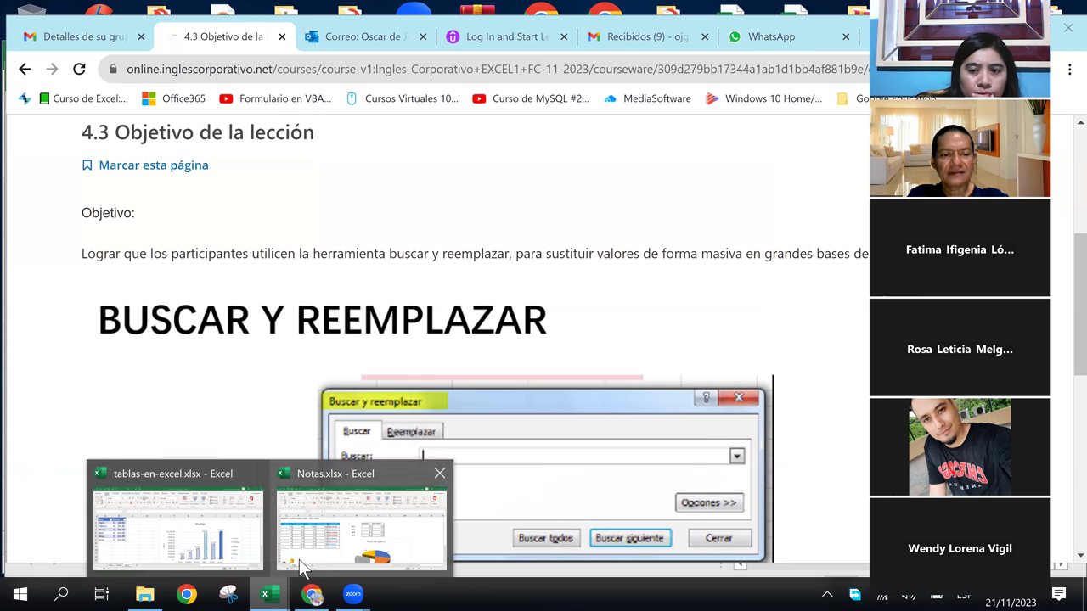
{"action": "mouse_move", "coordinate": [268, 595]}
{"action": "left_click", "coordinate": [303, 564]}
{"action": "left_click", "coordinate": [493, 338]}
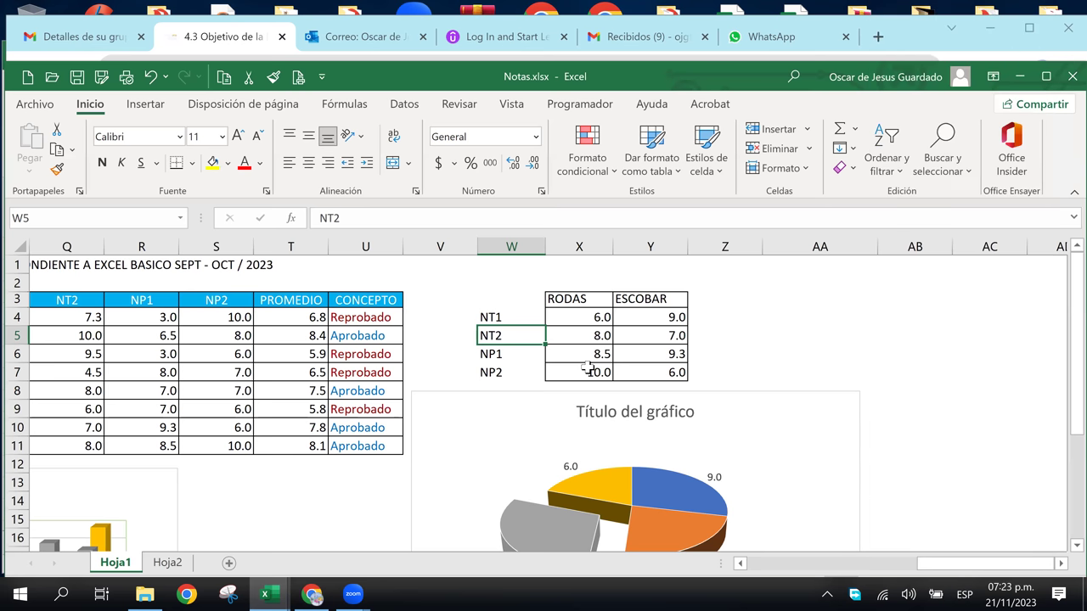
Close Notas.xlsx with Ctrl+W, choosing No guardar to discard changes
{"action": "left_click", "coordinate": [725, 321]}
{"action": "left_click", "coordinate": [480, 317]}
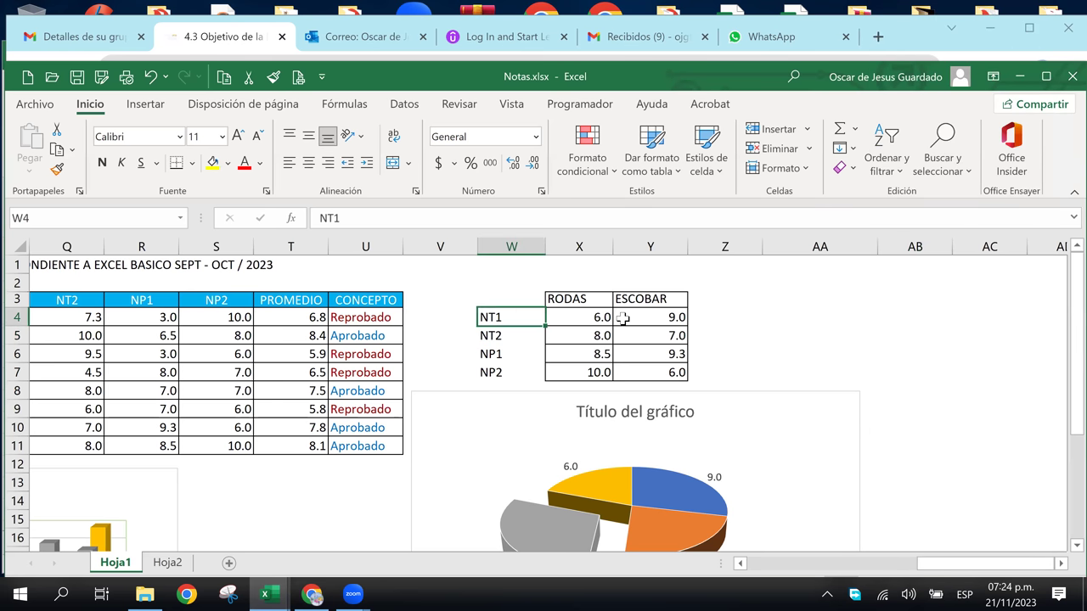
{"action": "left_click", "coordinate": [886, 315]}
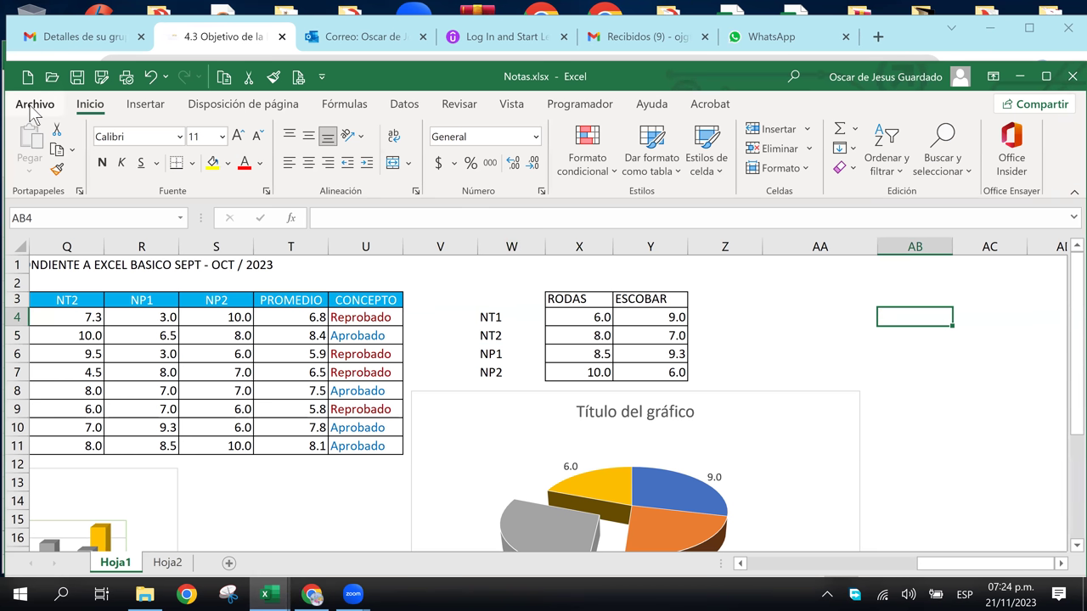
{"action": "left_click", "coordinate": [34, 109]}
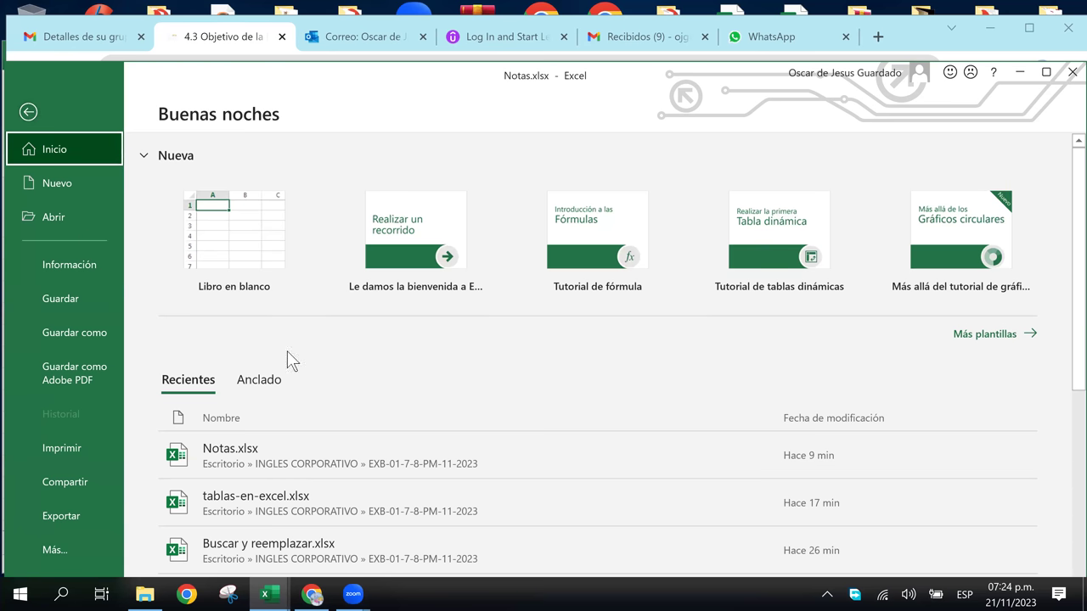
{"action": "left_click", "coordinate": [45, 120]}
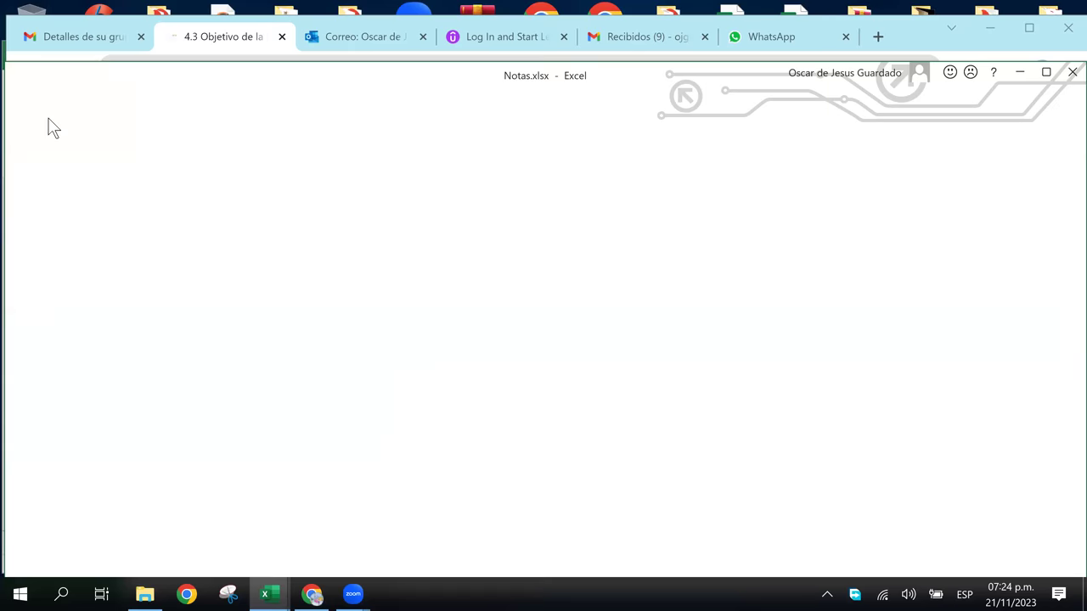
{"action": "left_click", "coordinate": [823, 312]}
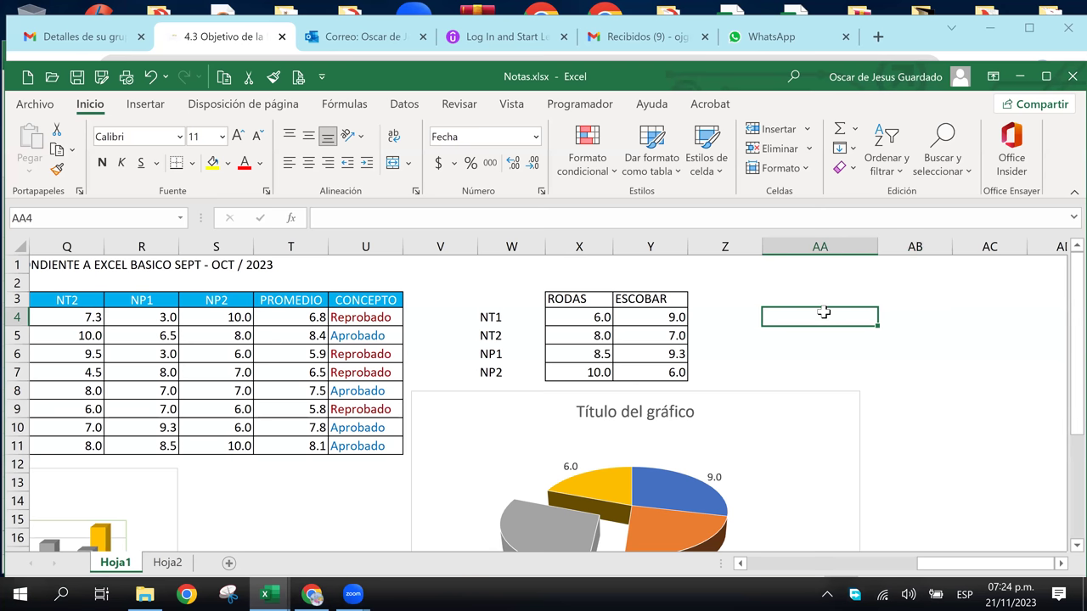
{"action": "key", "text": "ctrl+w"}
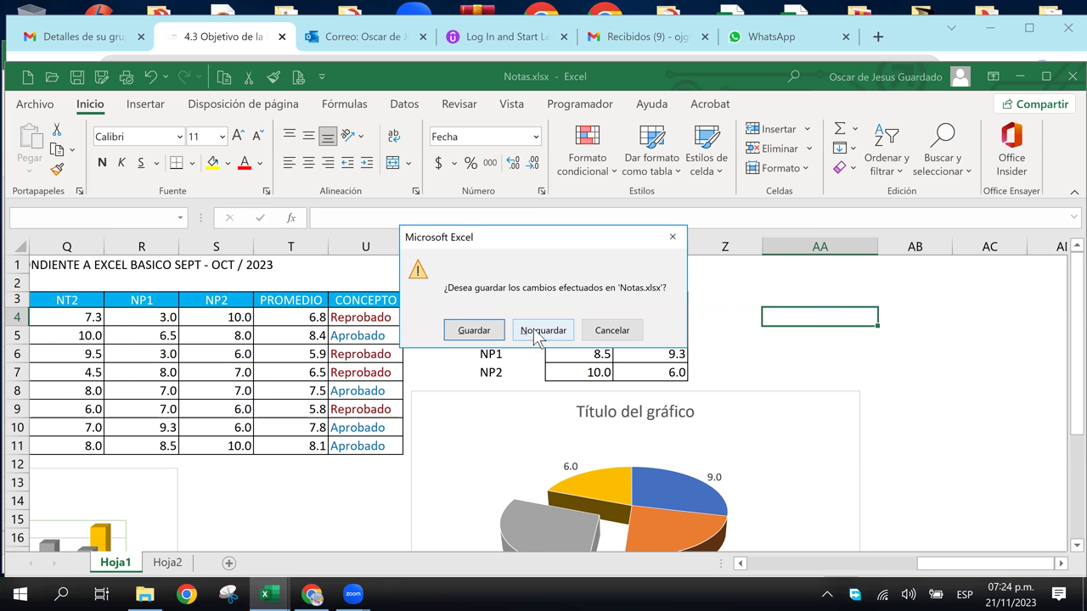
{"action": "left_click", "coordinate": [536, 335]}
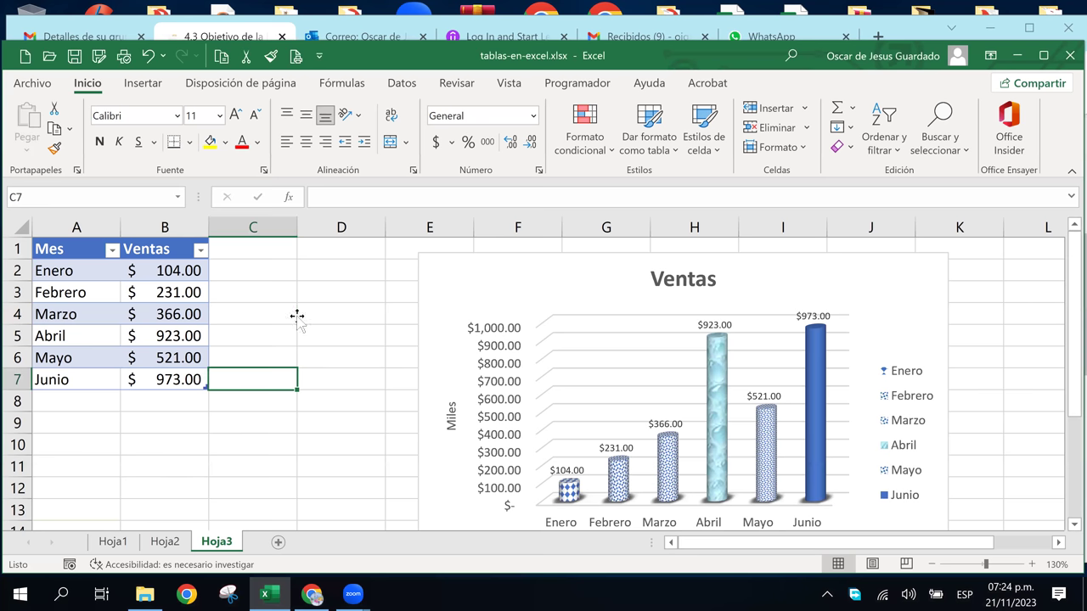
Open Buscar y reemplazar.xlsx from Archivo's recent list and inspect its date and amount cells
{"action": "left_click", "coordinate": [305, 270]}
{"action": "left_click", "coordinate": [969, 274]}
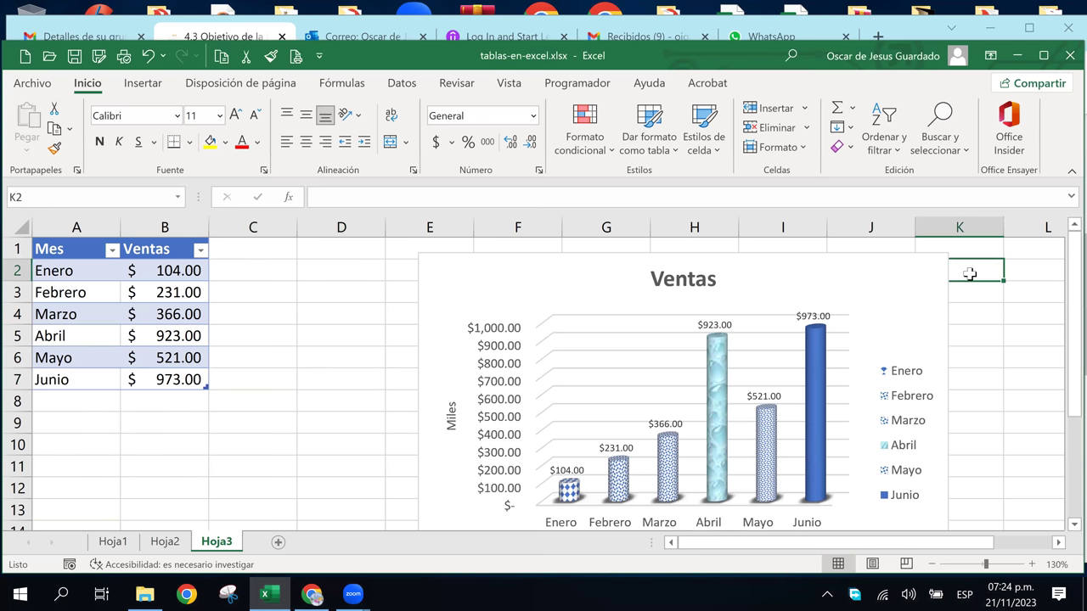
{"action": "left_click", "coordinate": [352, 335]}
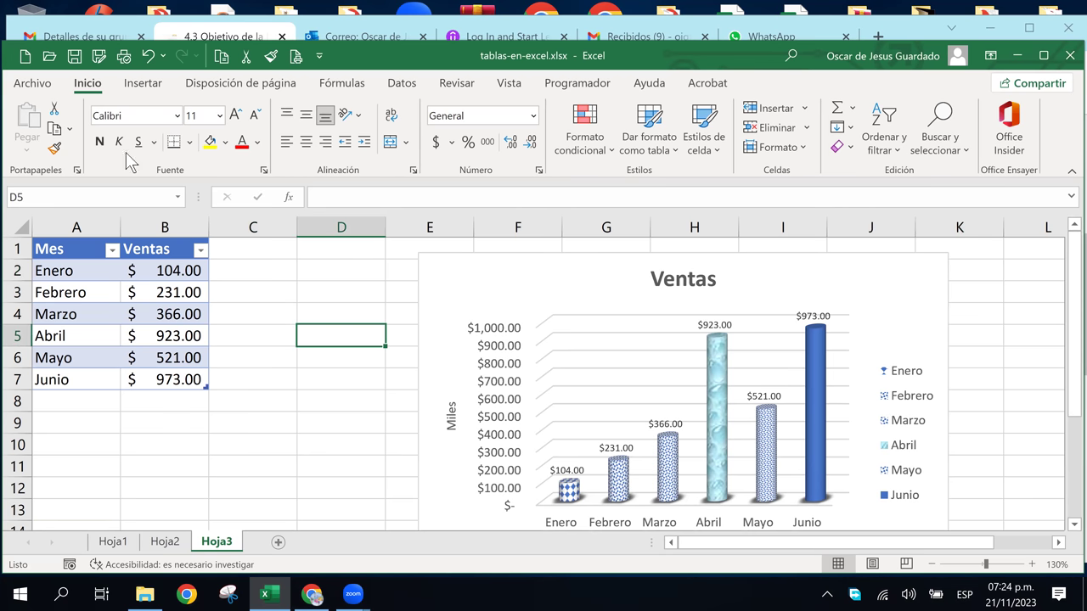
{"action": "left_click", "coordinate": [32, 82]}
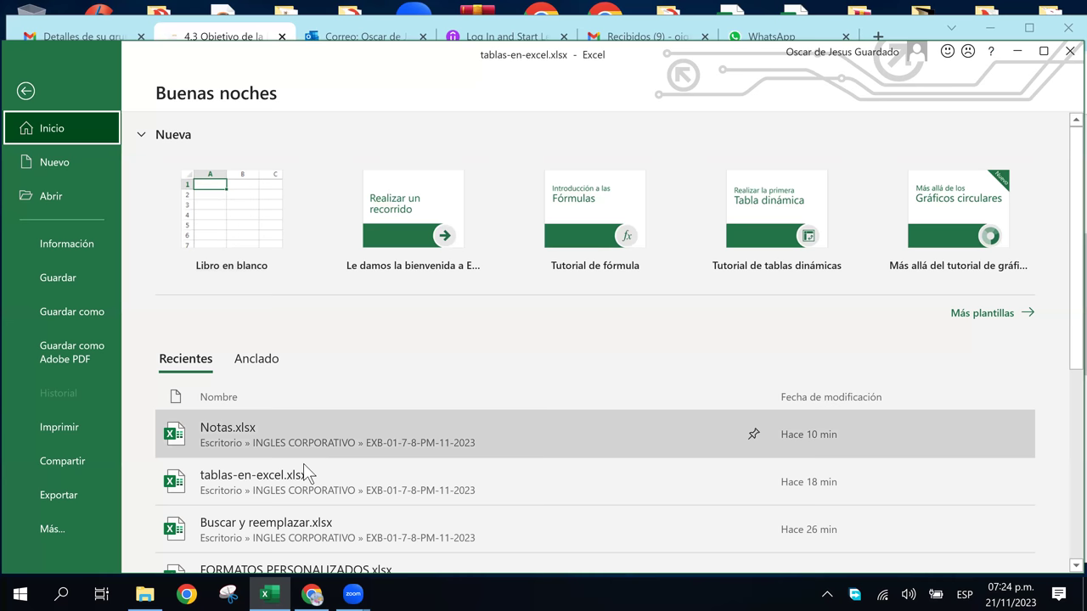
{"action": "left_click", "coordinate": [321, 532]}
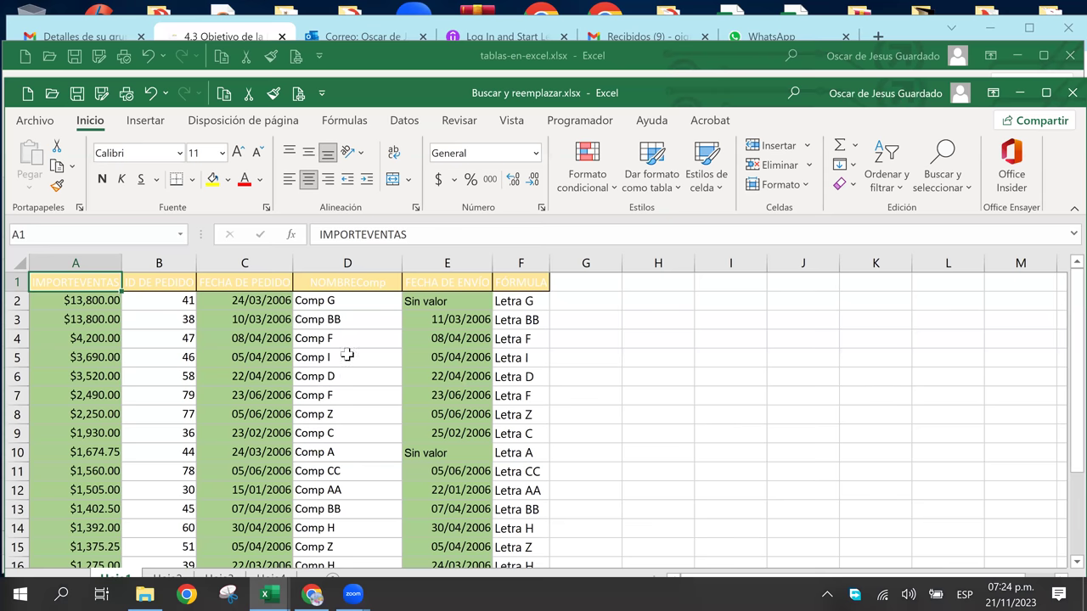
{"action": "left_click", "coordinate": [348, 338]}
{"action": "left_click", "coordinate": [201, 338]}
{"action": "left_click", "coordinate": [68, 319]}
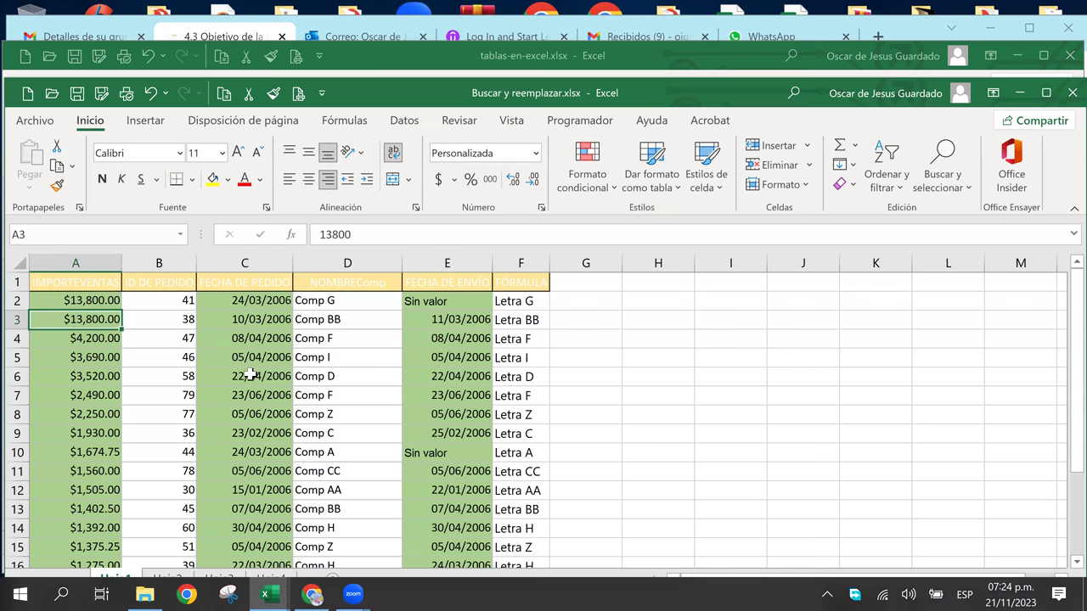
Close tablas-en-excel.xlsx, discarding its unsaved changes
{"action": "left_click", "coordinate": [353, 595]}
{"action": "left_click", "coordinate": [312, 594]}
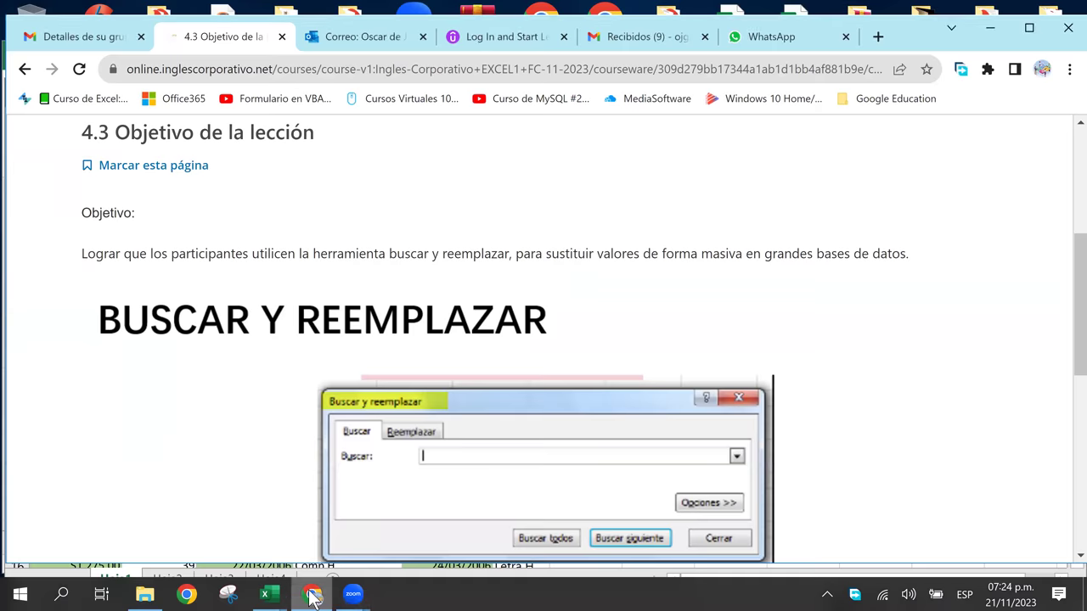
{"action": "left_click", "coordinate": [287, 594]}
{"action": "mouse_move", "coordinate": [266, 595]}
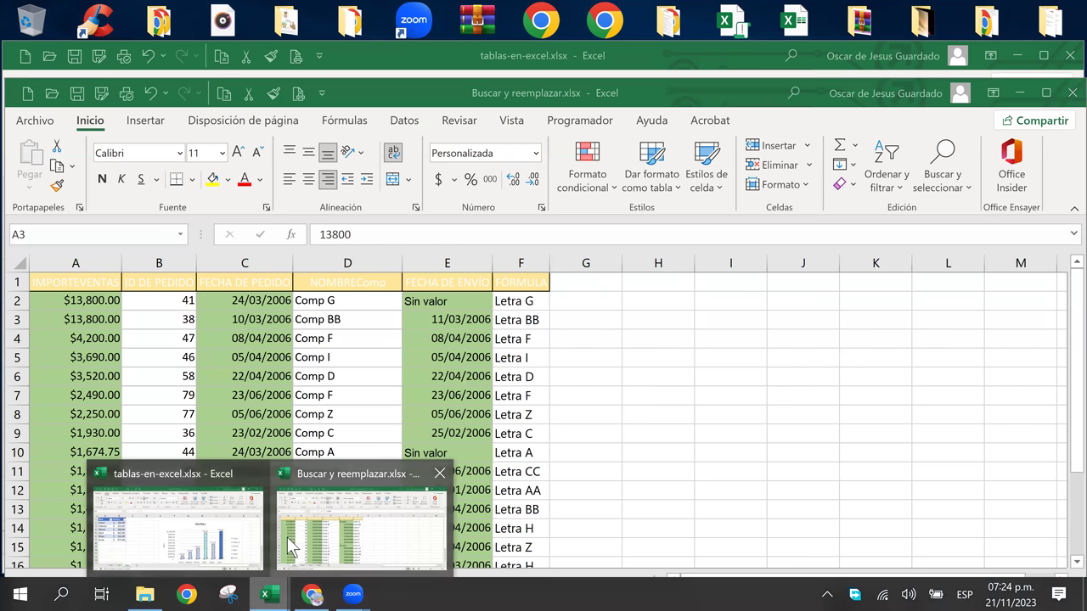
{"action": "left_click", "coordinate": [223, 543]}
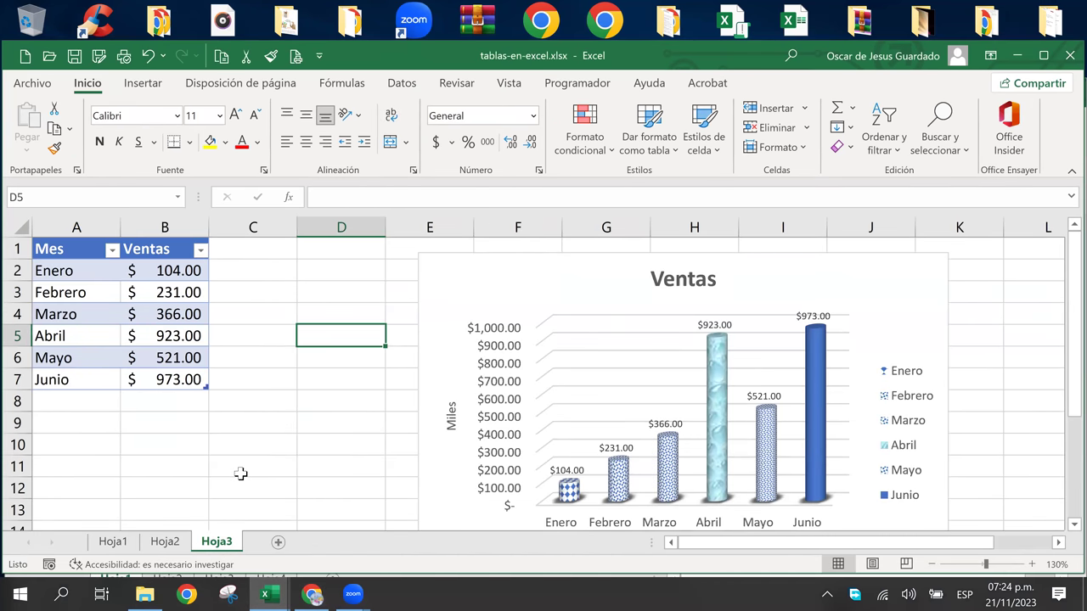
{"action": "key", "text": "ctrl+w"}
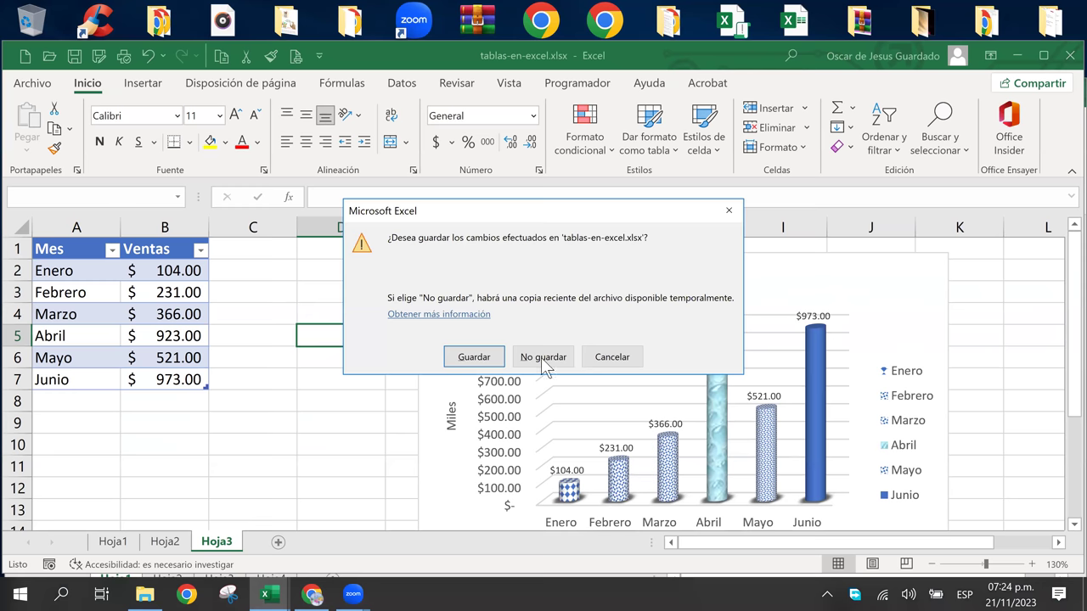
{"action": "left_click", "coordinate": [541, 358]}
Select cells in the Buscar y reemplazar order data: C4's date, then B2, then A2
{"action": "left_click", "coordinate": [533, 367]}
{"action": "left_click", "coordinate": [245, 338]}
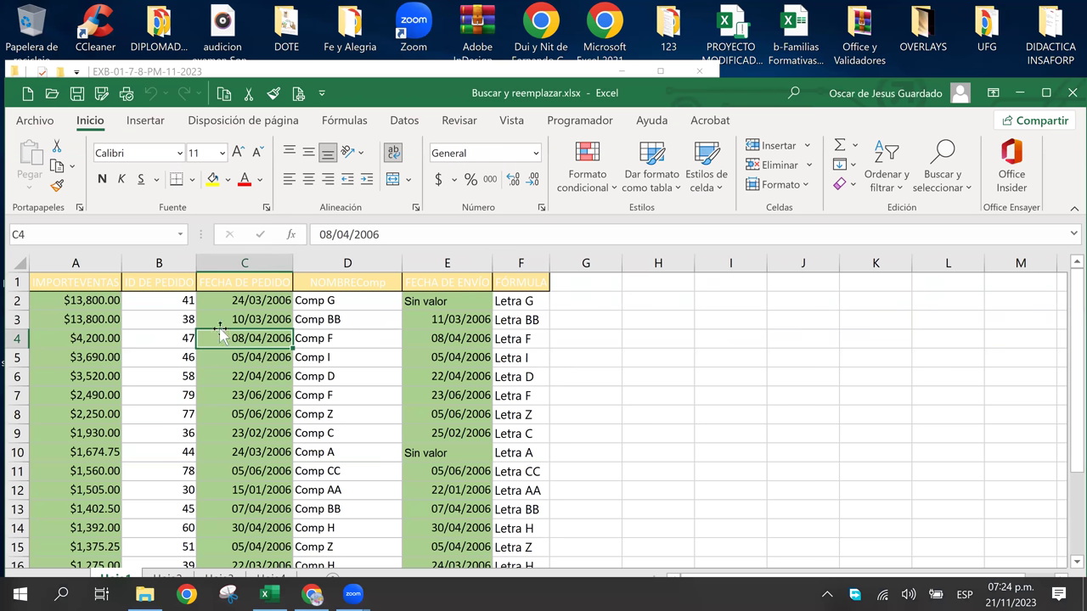
{"action": "left_click", "coordinate": [158, 301]}
{"action": "left_click", "coordinate": [76, 299]}
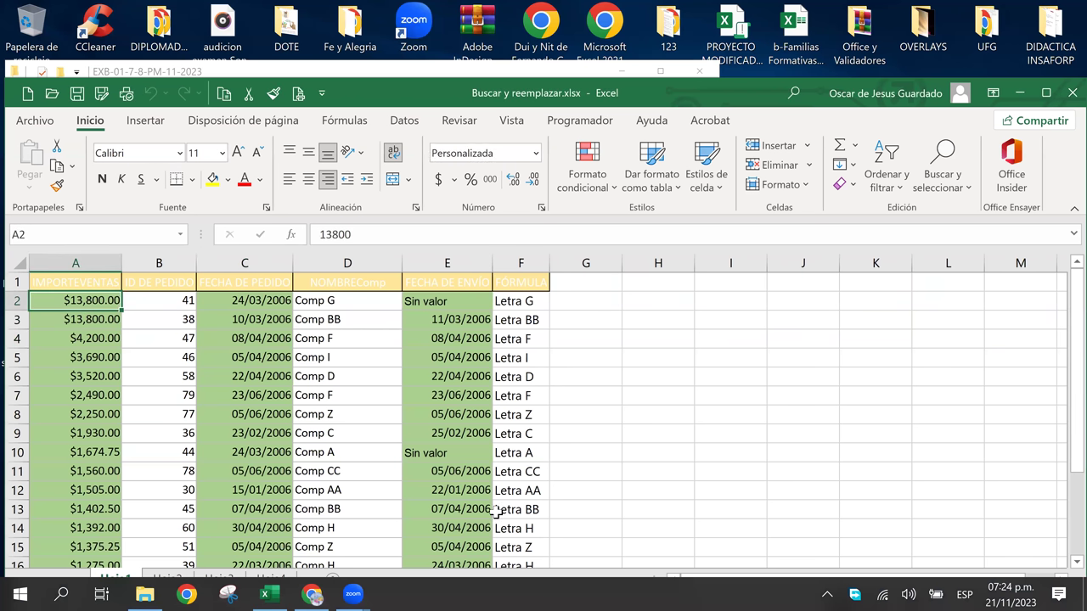
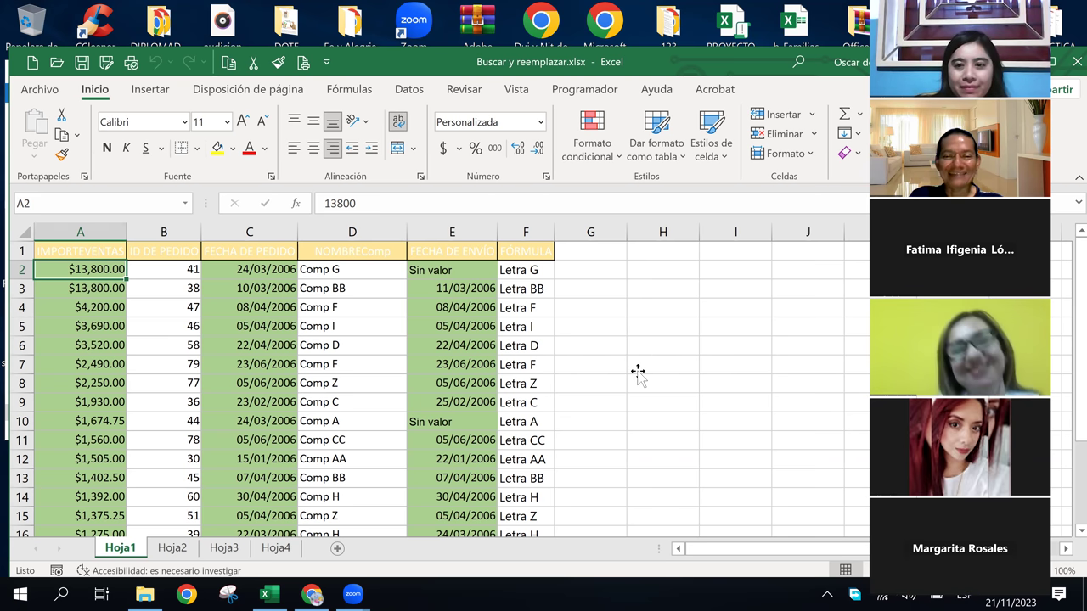
Inspect the order date in C5 and shipping date in E5, then return to A2
{"action": "left_click", "coordinate": [637, 366]}
{"action": "left_click", "coordinate": [68, 257]}
{"action": "left_click", "coordinate": [255, 326]}
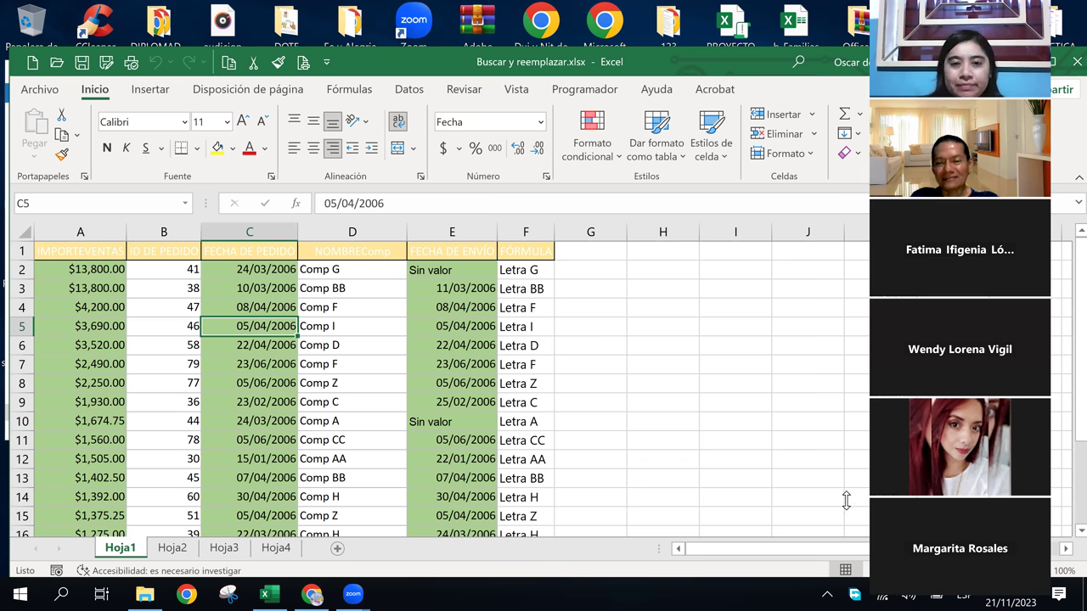
{"action": "left_click", "coordinate": [522, 364]}
{"action": "left_click", "coordinate": [424, 327]}
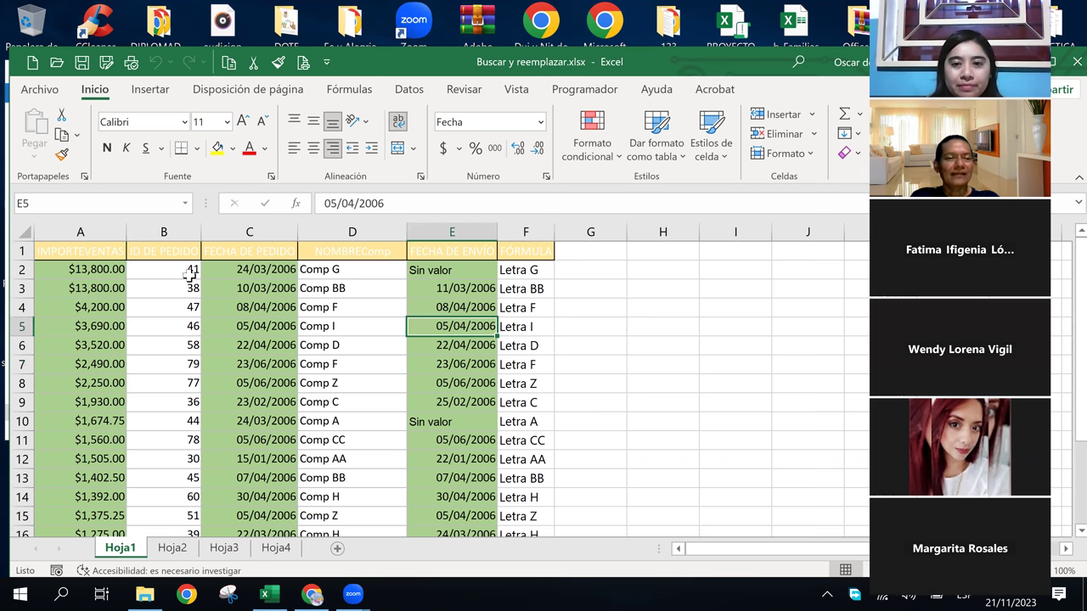
{"action": "left_click", "coordinate": [208, 271]}
{"action": "key", "text": "Home"}
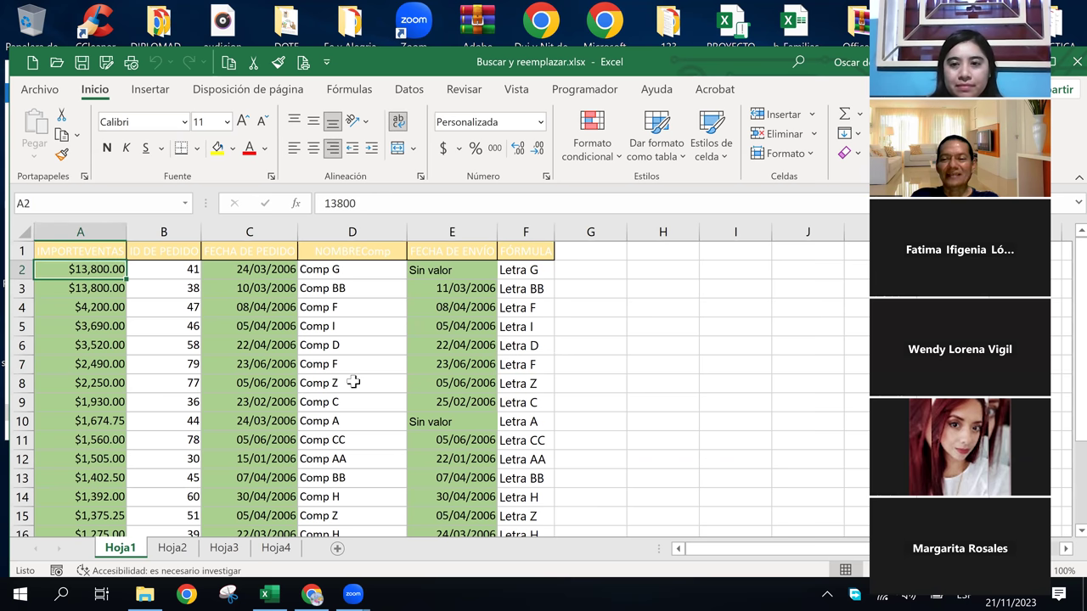
Recheck E5, return to A2, and open Buscar y reemplazar from Buscar y seleccionar
{"action": "left_click", "coordinate": [558, 330]}
{"action": "left_click", "coordinate": [450, 327]}
{"action": "left_click", "coordinate": [102, 271]}
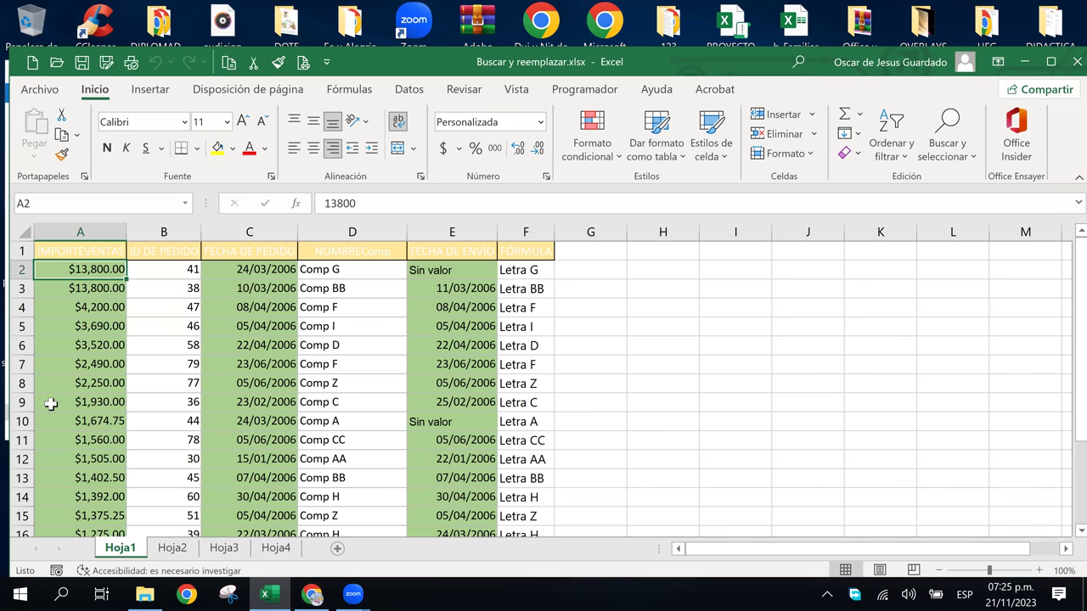
{"action": "left_click", "coordinate": [81, 255]}
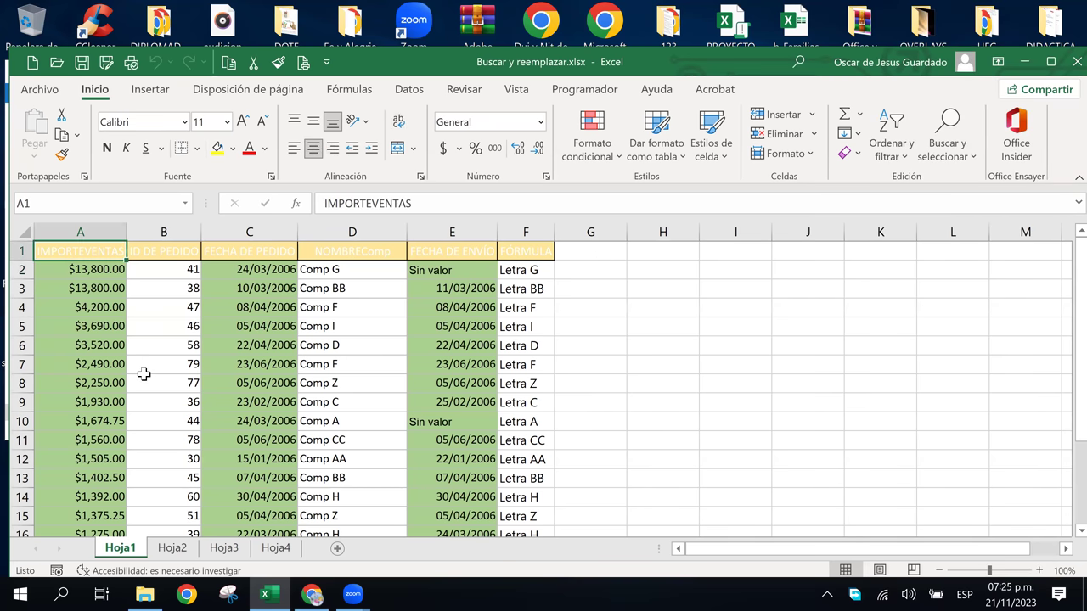
{"action": "left_click", "coordinate": [68, 270]}
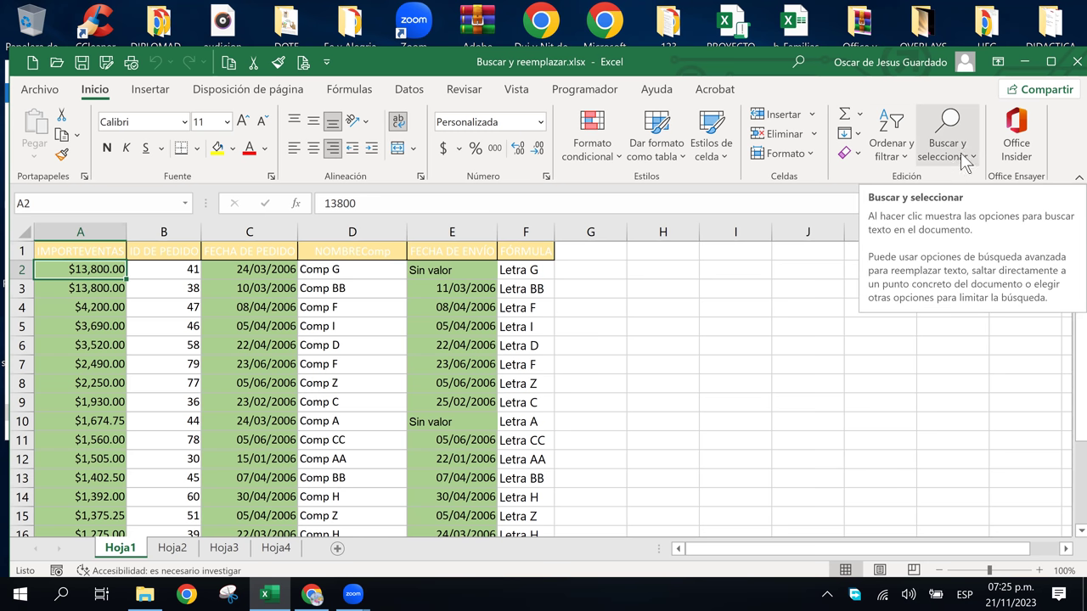
{"action": "left_click", "coordinate": [963, 160]}
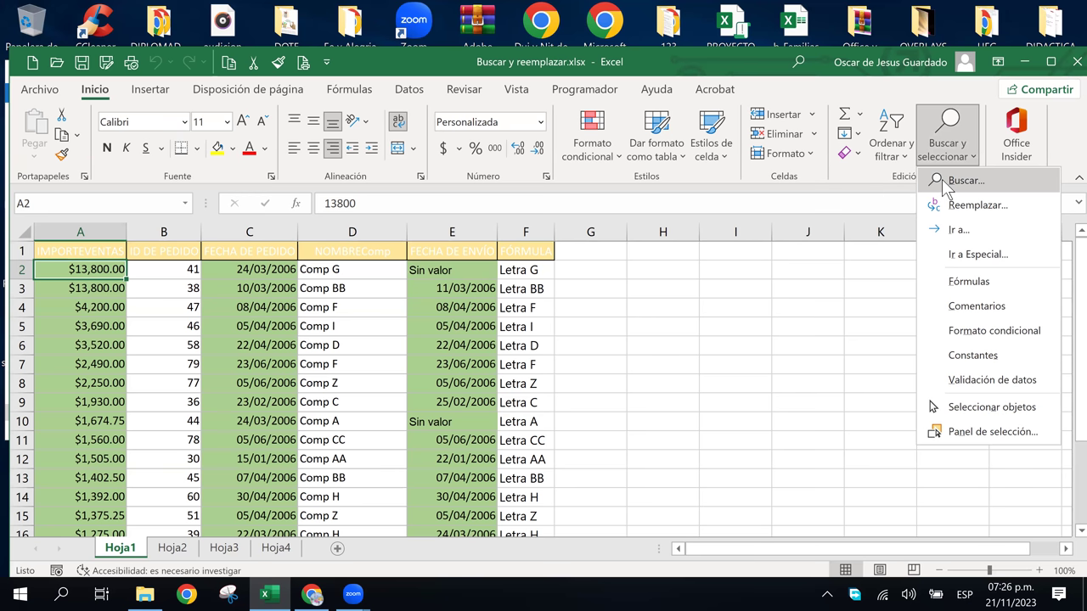
{"action": "left_click", "coordinate": [944, 183]}
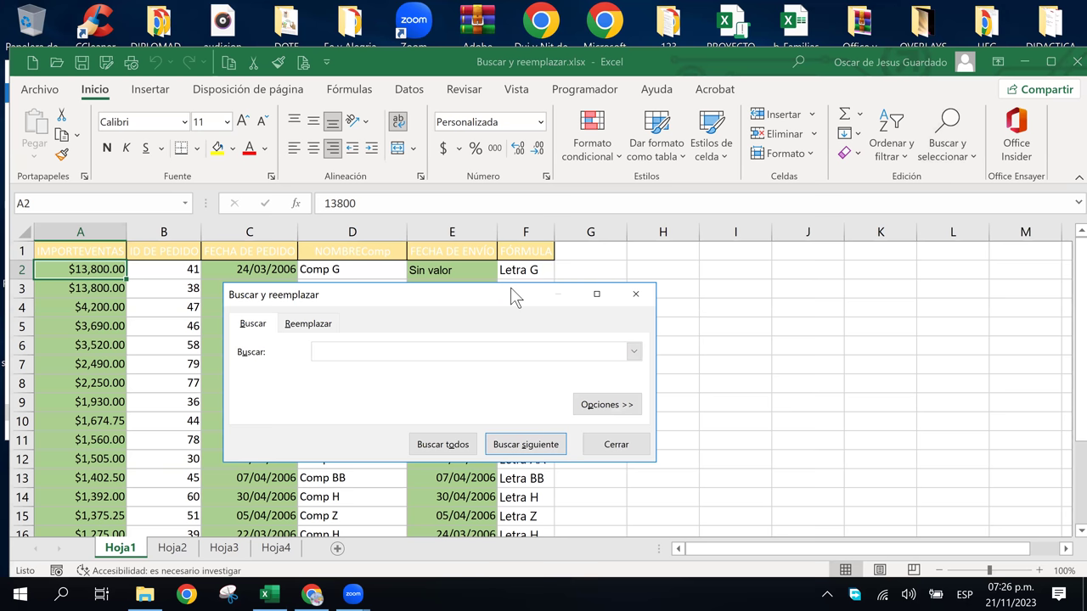
Move the Buscar y reemplazar dialog right of the table and scroll the sheet down and back
{"action": "left_click_drag", "start_coordinate": [511, 287], "coordinate": [840, 266]}
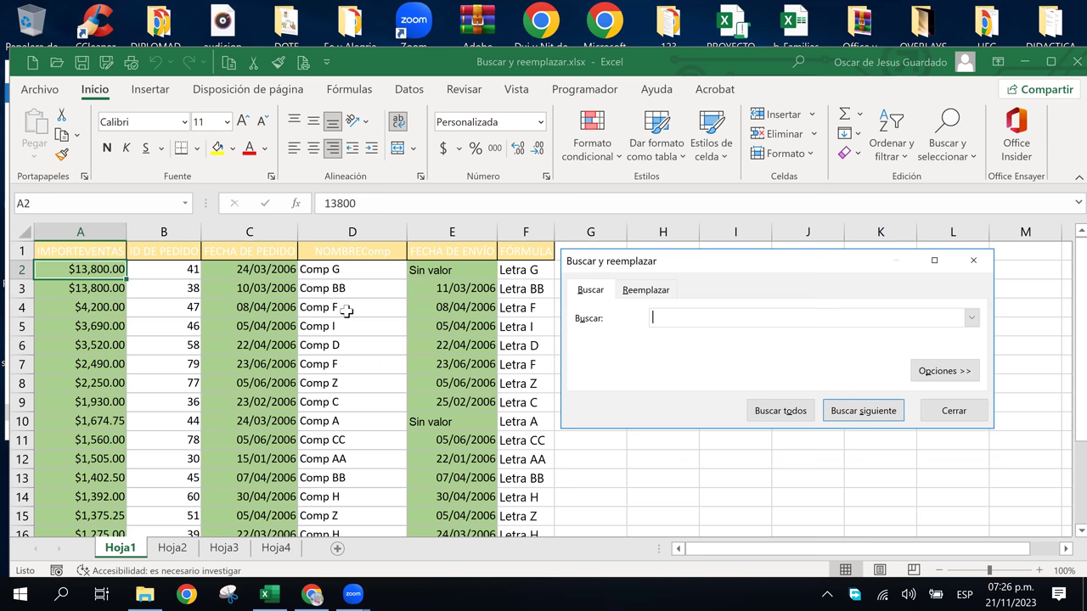
{"action": "scroll", "coordinate": [373, 470], "scroll_direction": "down", "scroll_amount": 2}
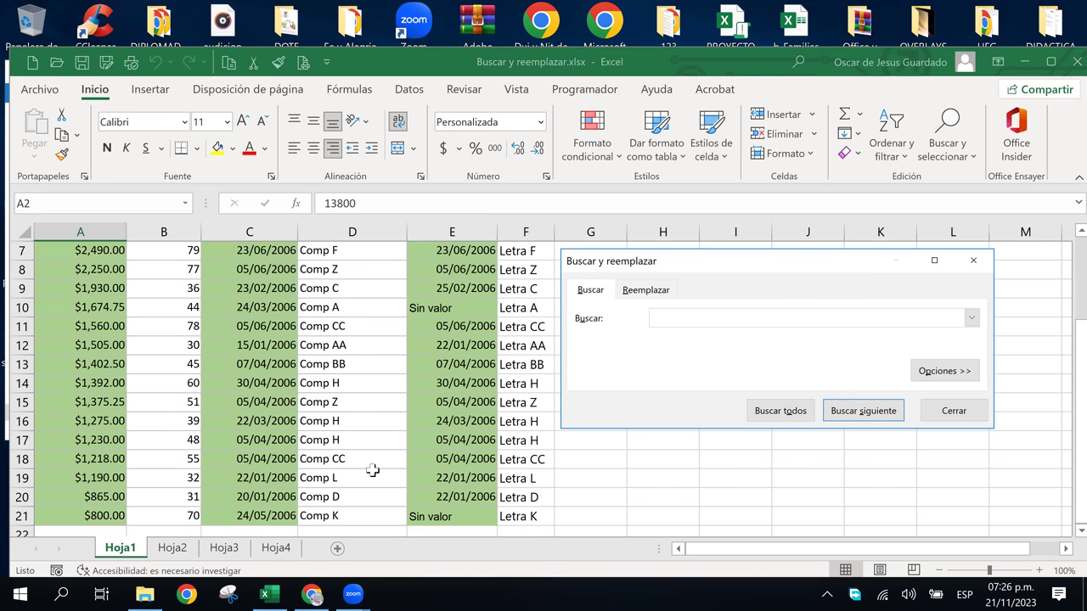
{"action": "scroll", "coordinate": [372, 471], "scroll_direction": "up", "scroll_amount": 1}
{"action": "scroll", "coordinate": [373, 469], "scroll_direction": "up", "scroll_amount": 1}
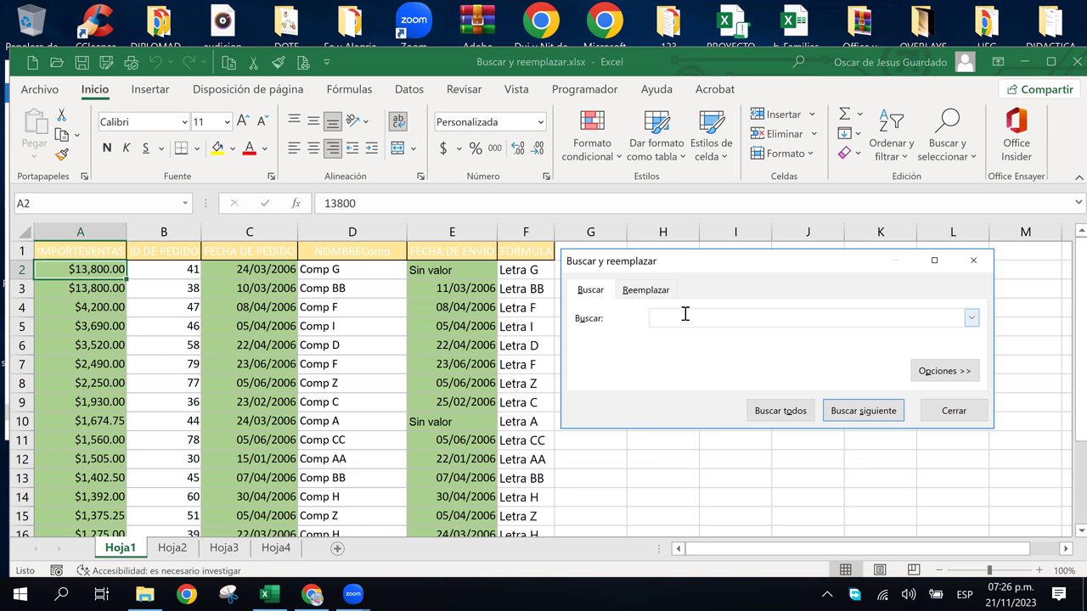
Expand the dialog's Opciones and raise the dialog higher above the table
{"action": "left_click", "coordinate": [944, 372]}
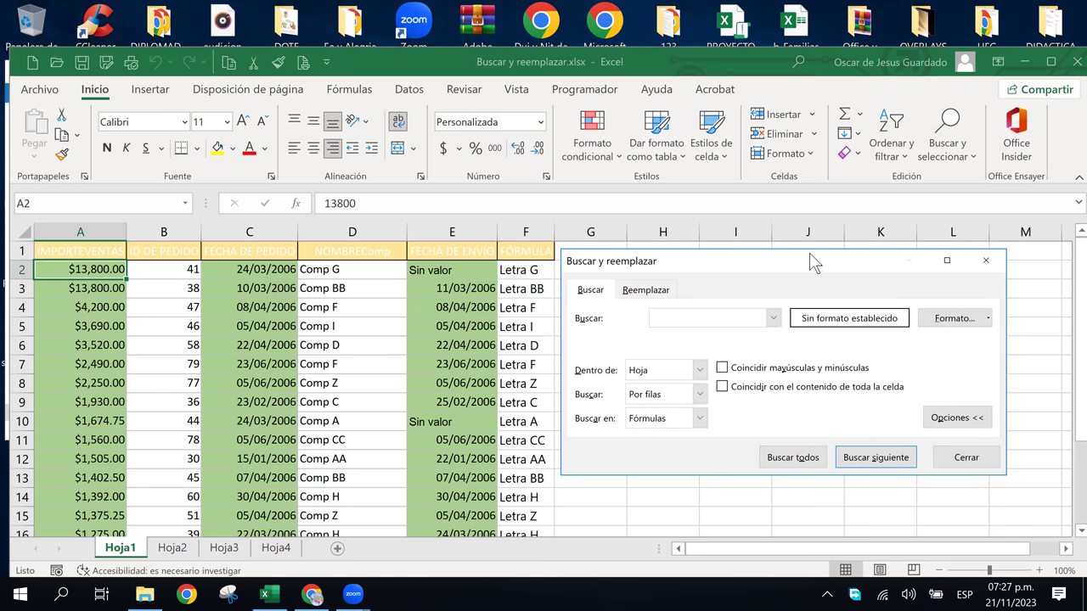
{"action": "left_click_drag", "start_coordinate": [810, 254], "coordinate": [807, 110]}
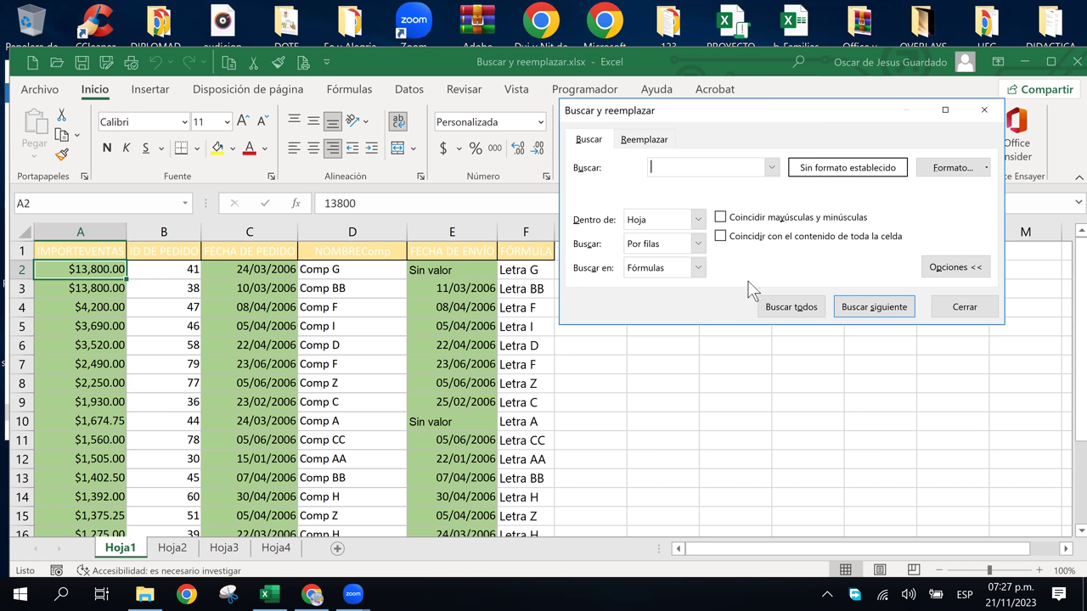
Peek at the previous-search list and the Formato dialog without changing anything
{"action": "left_click", "coordinate": [771, 168]}
{"action": "left_click", "coordinate": [771, 168]}
{"action": "left_click", "coordinate": [956, 173]}
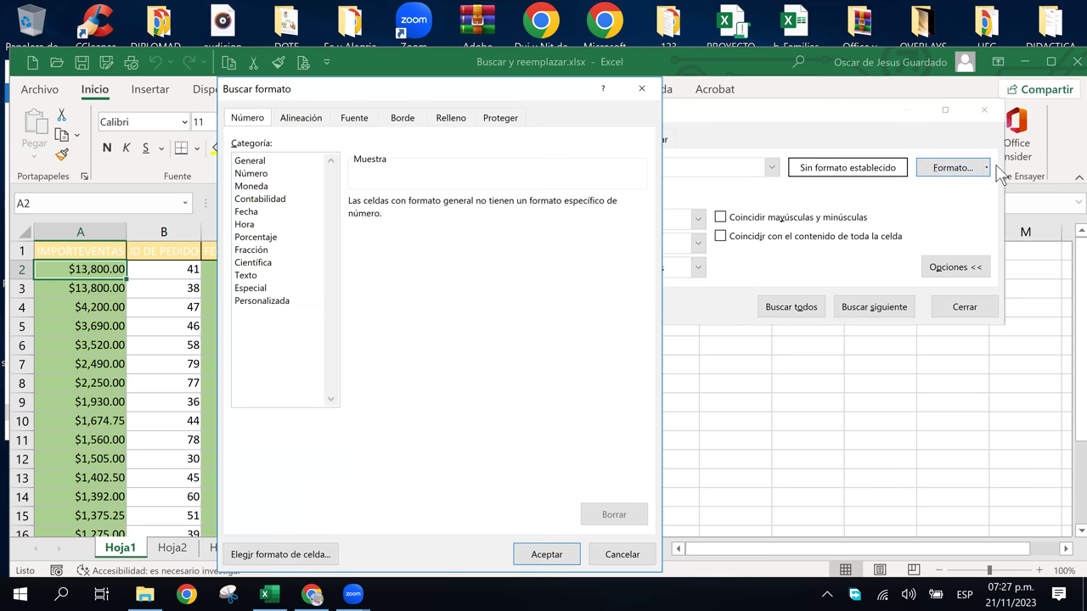
{"action": "left_click", "coordinate": [642, 88]}
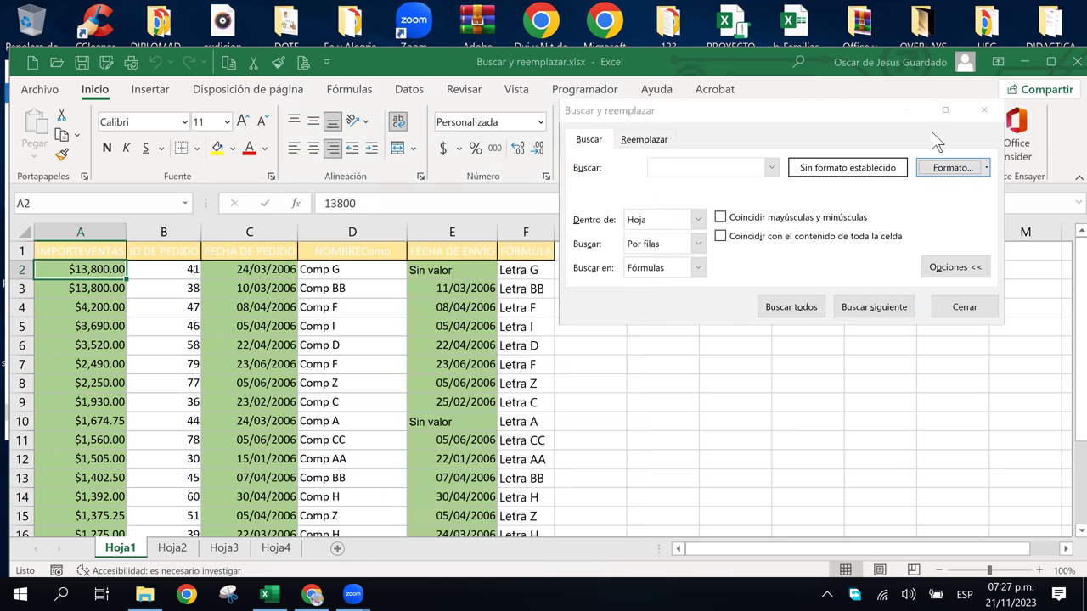
Dismiss the Formato menu and show the Dentro de choices Hoja and Libro
{"action": "left_click", "coordinate": [989, 168]}
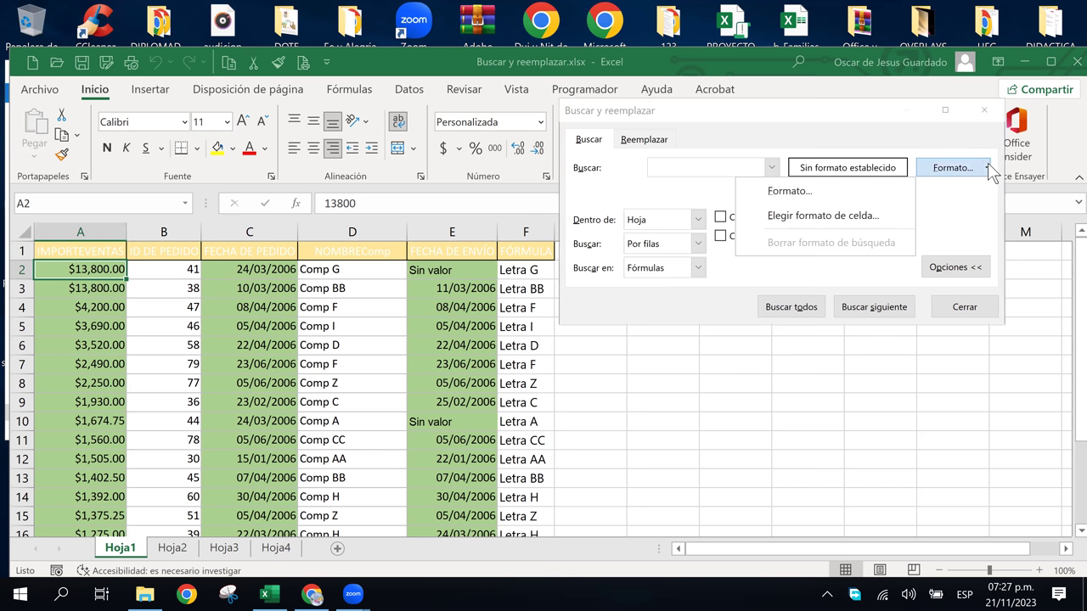
{"action": "left_click", "coordinate": [974, 197]}
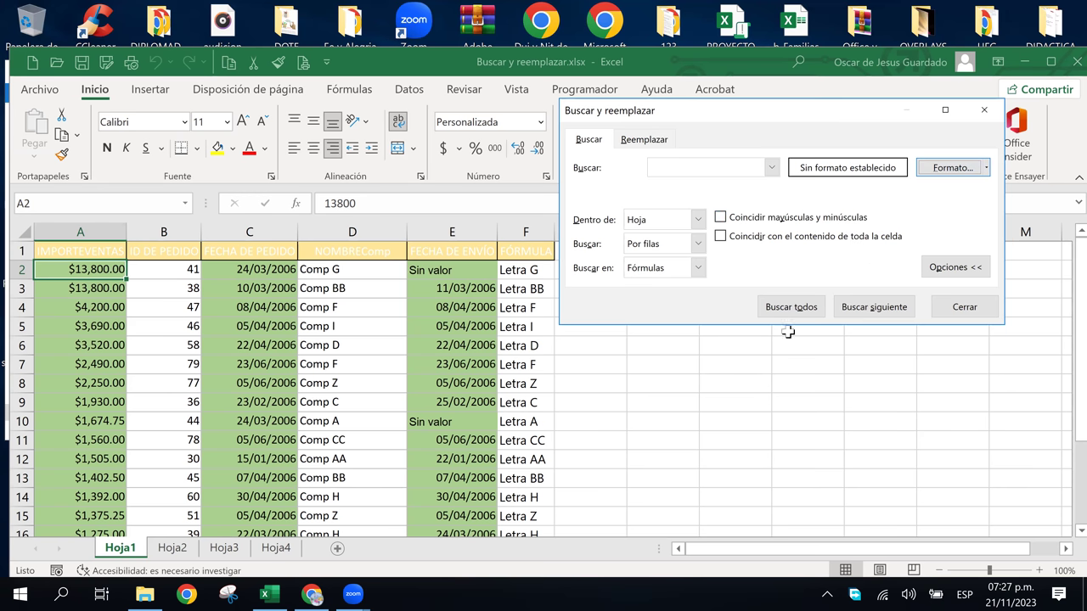
{"action": "left_click", "coordinate": [698, 220]}
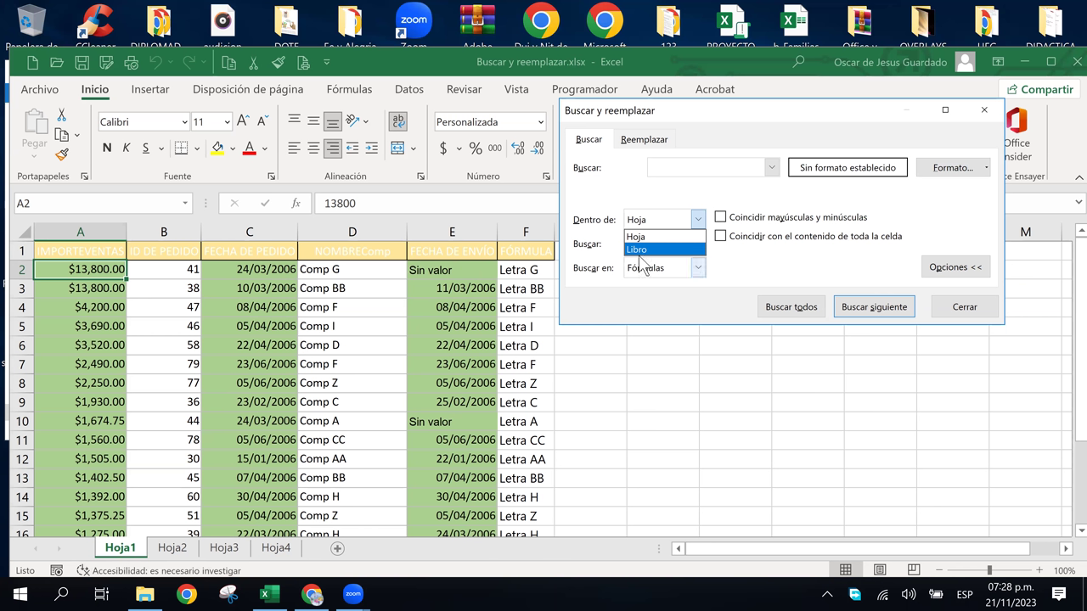
Search for 0 within Hoja, looking in Fórmulas
{"action": "left_click", "coordinate": [699, 220]}
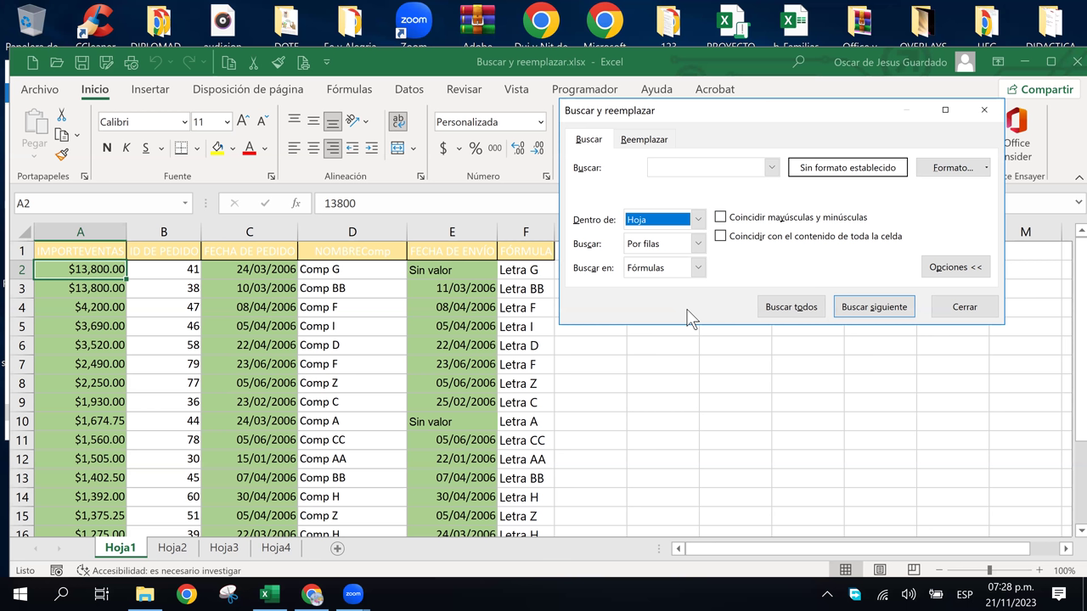
{"action": "left_click", "coordinate": [689, 164]}
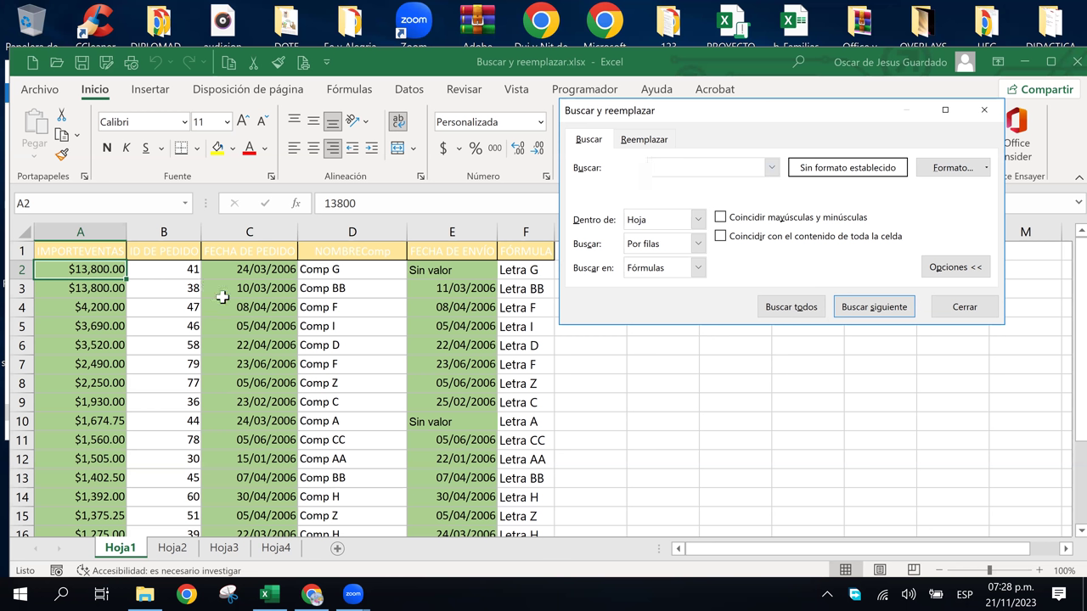
{"action": "type", "text": "0"}
{"action": "left_click", "coordinate": [698, 267]}
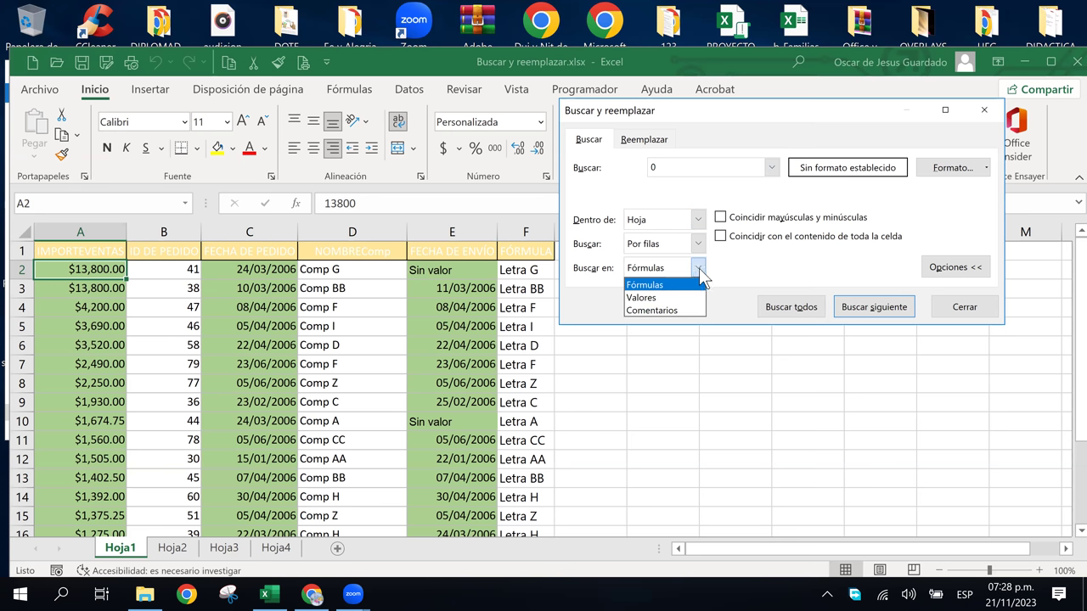
{"action": "left_click", "coordinate": [699, 268]}
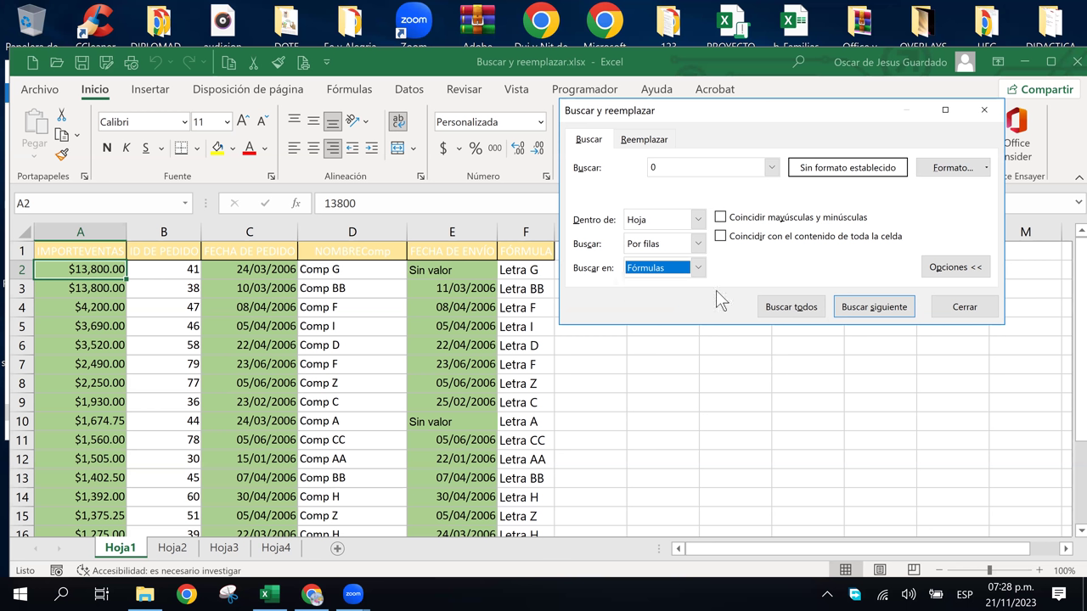
Step through two matches for 0, then return to cell A2
{"action": "left_click", "coordinate": [870, 313]}
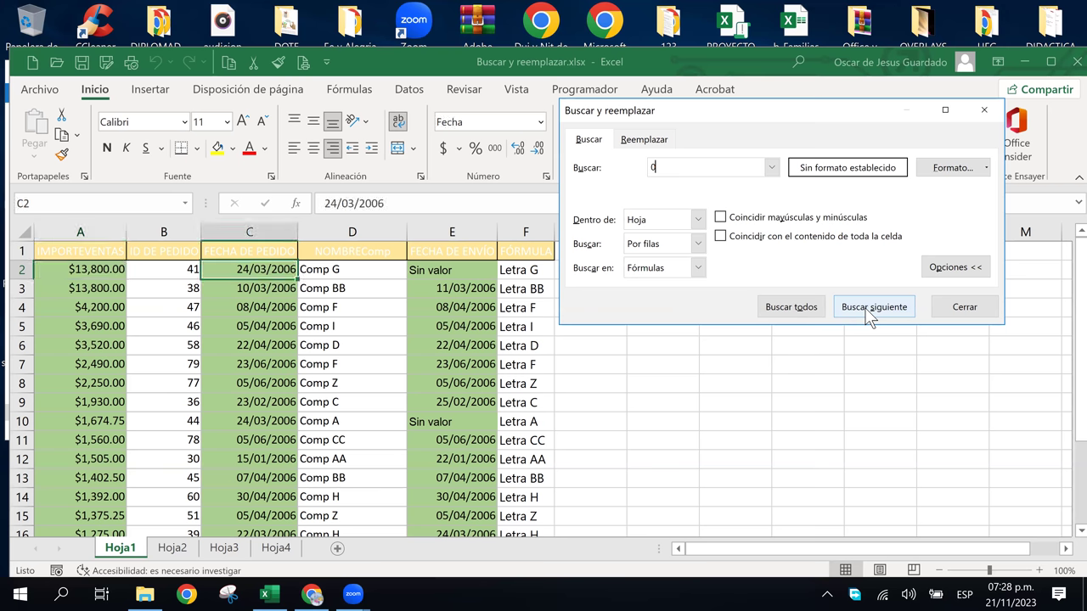
{"action": "left_click", "coordinate": [868, 313]}
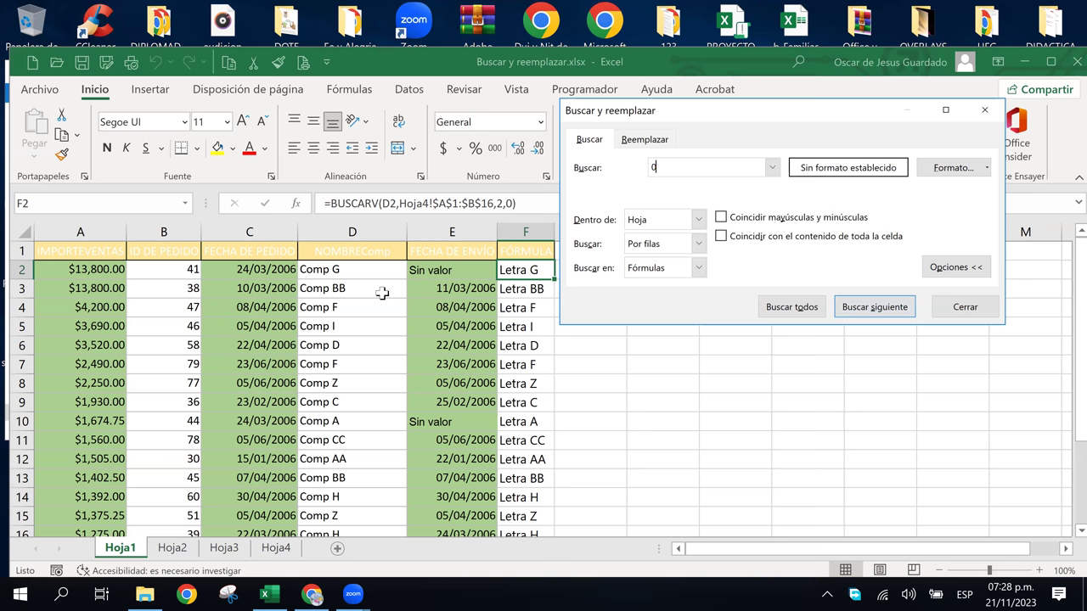
{"action": "left_click", "coordinate": [504, 274]}
{"action": "left_click", "coordinate": [331, 291]}
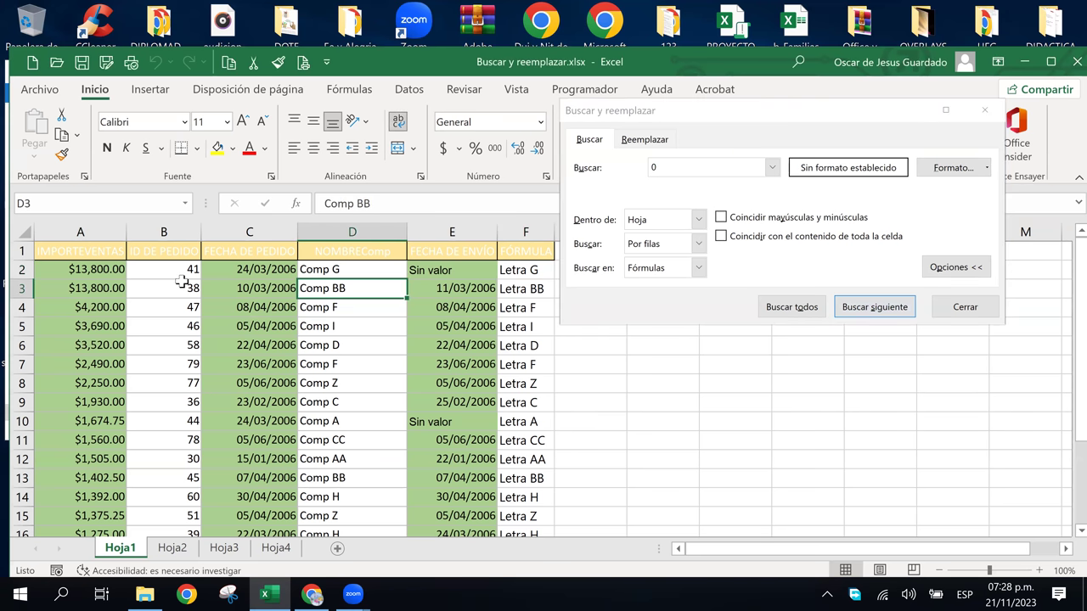
{"action": "left_click", "coordinate": [89, 270]}
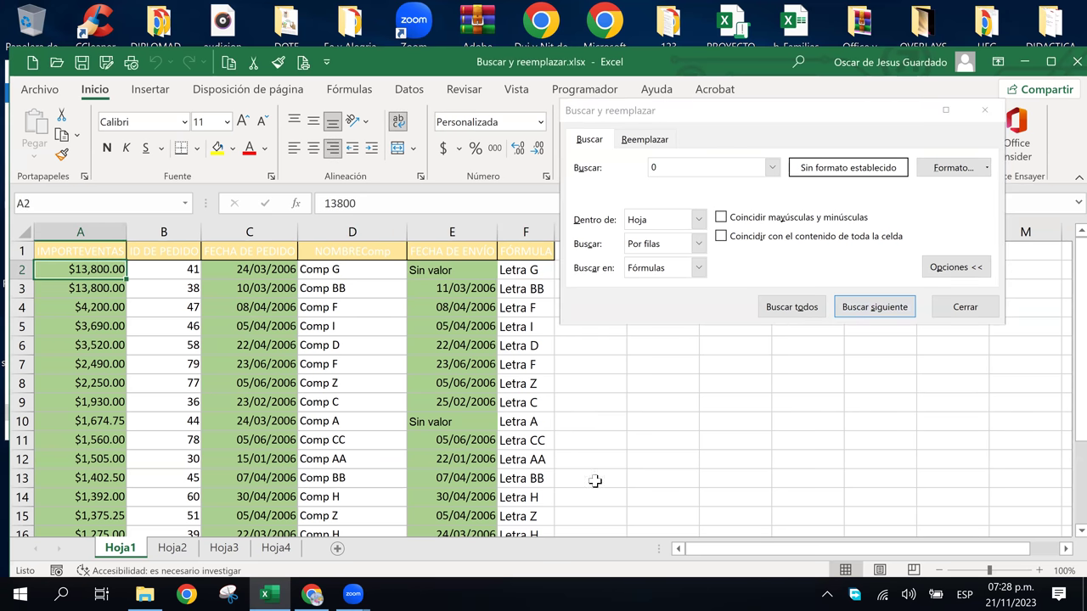
Switch search order to Por columnas and step through the 0 matches down column A
{"action": "left_click", "coordinate": [698, 244]}
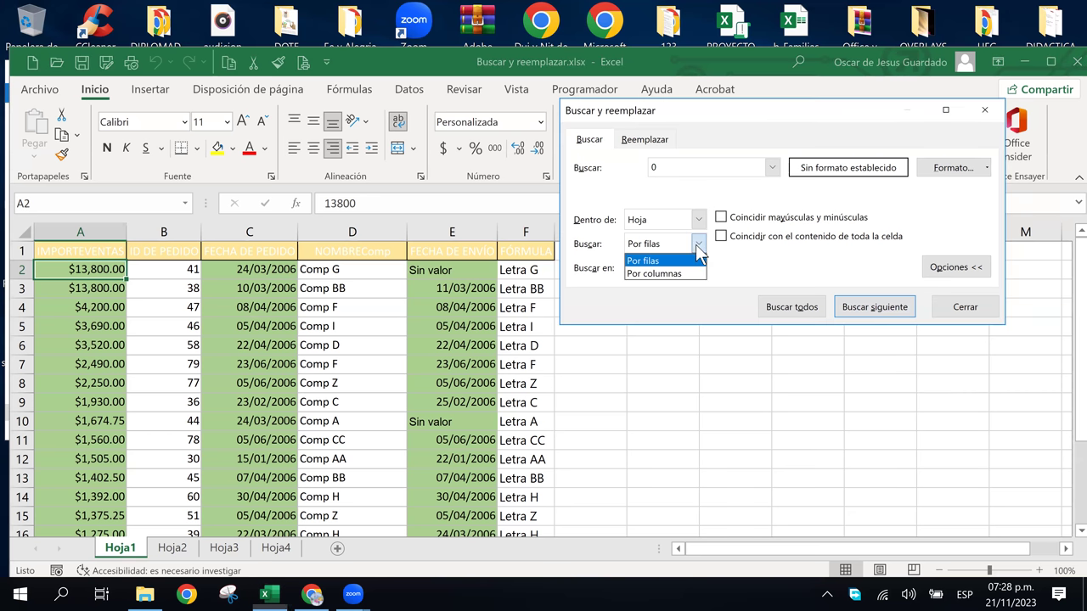
{"action": "left_click", "coordinate": [669, 274]}
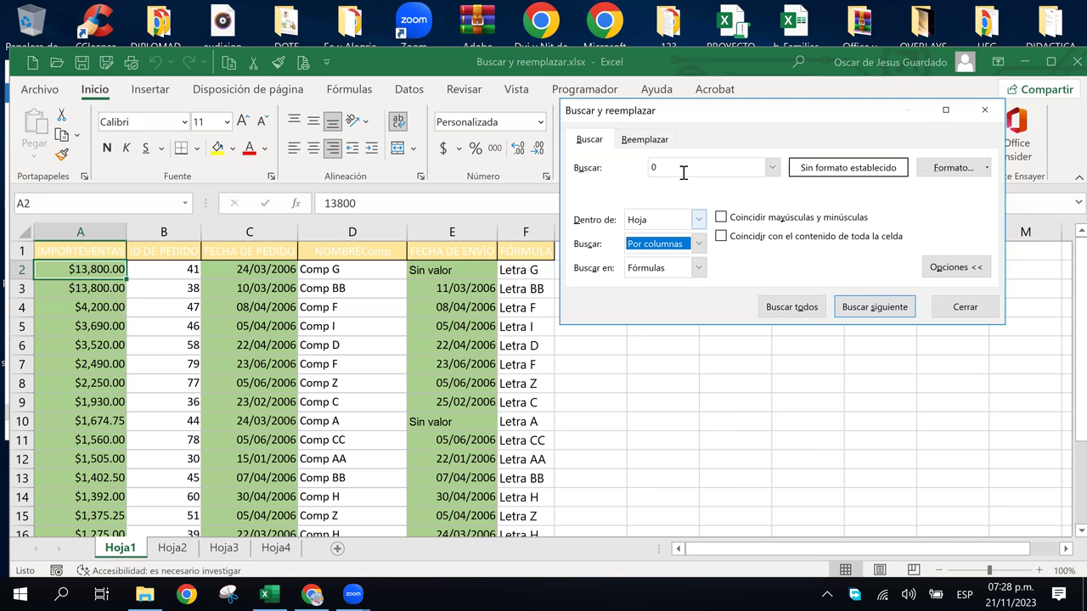
{"action": "left_click", "coordinate": [878, 307]}
{"action": "left_click", "coordinate": [878, 308]}
{"action": "left_click", "coordinate": [878, 307]}
{"action": "left_click", "coordinate": [878, 308]}
{"action": "left_click", "coordinate": [878, 307]}
{"action": "left_click", "coordinate": [878, 308]}
{"action": "left_click", "coordinate": [878, 307]}
{"action": "left_click", "coordinate": [878, 307]}
{"action": "left_click", "coordinate": [879, 308]}
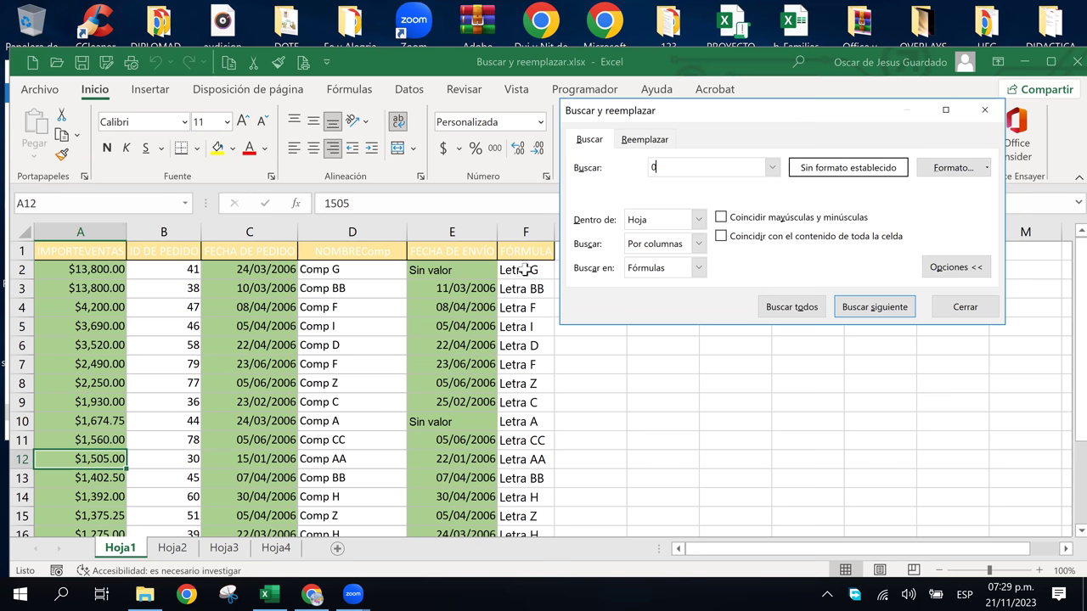
Inspect the lookup formulas in F2 and F4 and date in E3, then select A2
{"action": "left_click", "coordinate": [528, 270]}
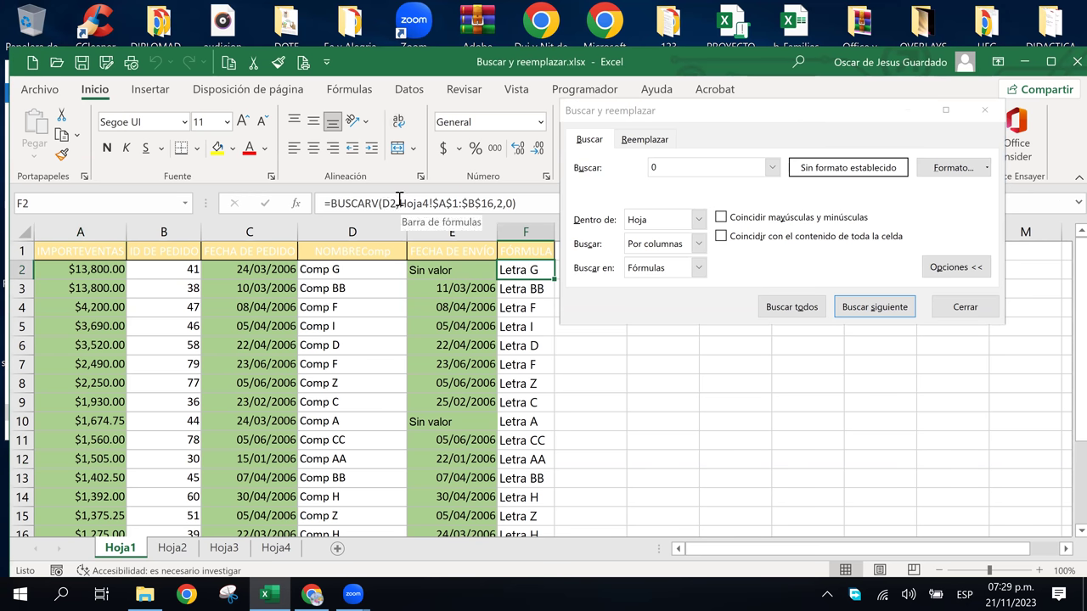
{"action": "left_click", "coordinate": [514, 311]}
{"action": "left_click", "coordinate": [368, 321]}
{"action": "left_click", "coordinate": [450, 289]}
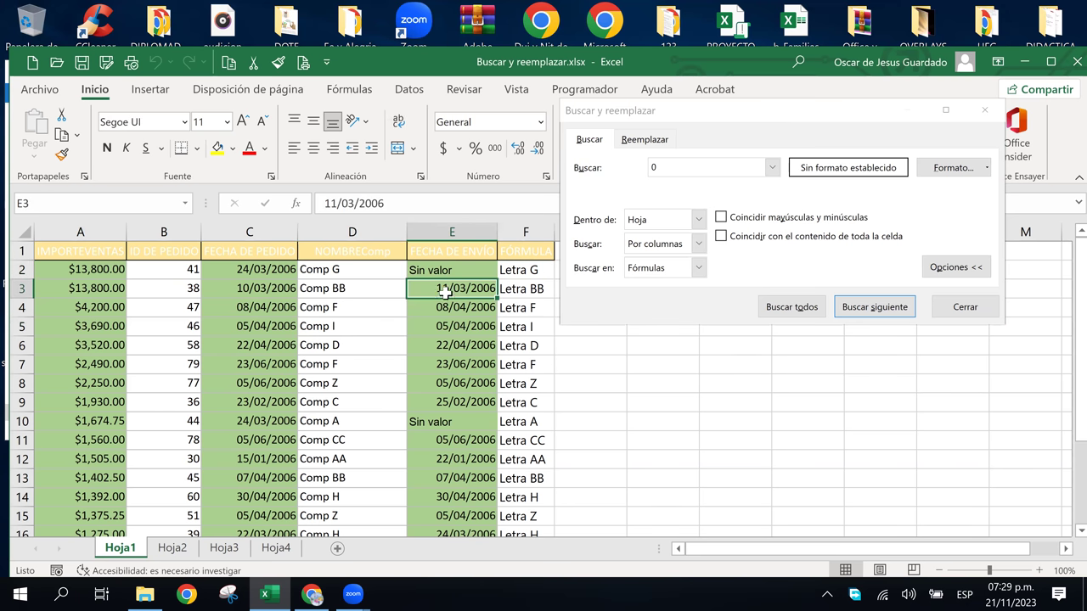
{"action": "left_click", "coordinate": [241, 282]}
{"action": "left_click", "coordinate": [133, 272]}
{"action": "left_click", "coordinate": [112, 272]}
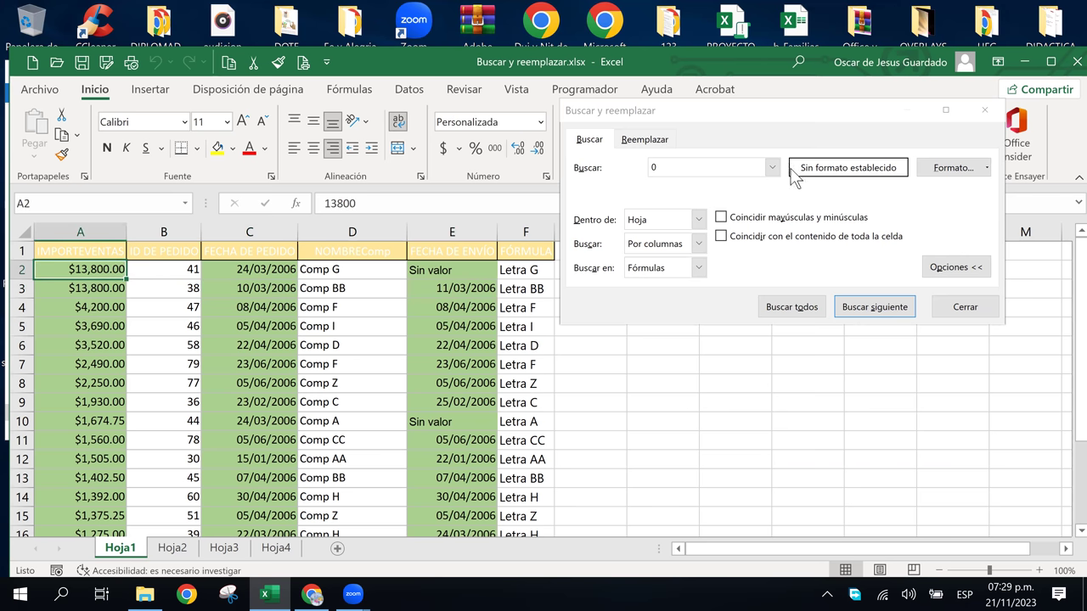
Replace the search term 0 with 41
{"action": "left_click", "coordinate": [684, 170]}
{"action": "key", "text": "BackSpace"}
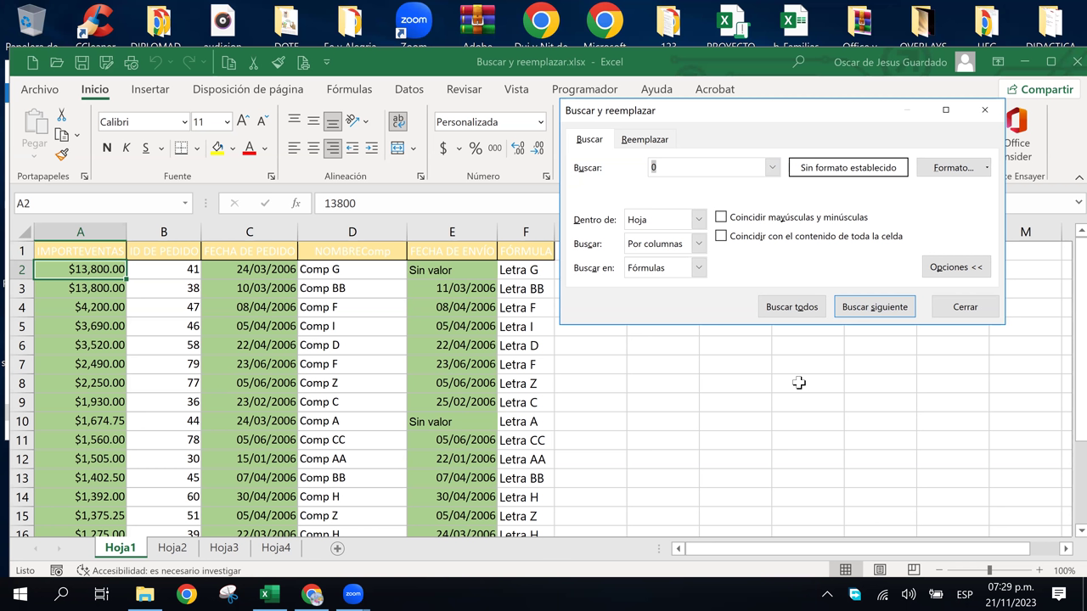
{"action": "type", "text": "41"}
Search Valores by rows and find the next cell containing 41
{"action": "left_click", "coordinate": [697, 243]}
{"action": "left_click", "coordinate": [671, 259]}
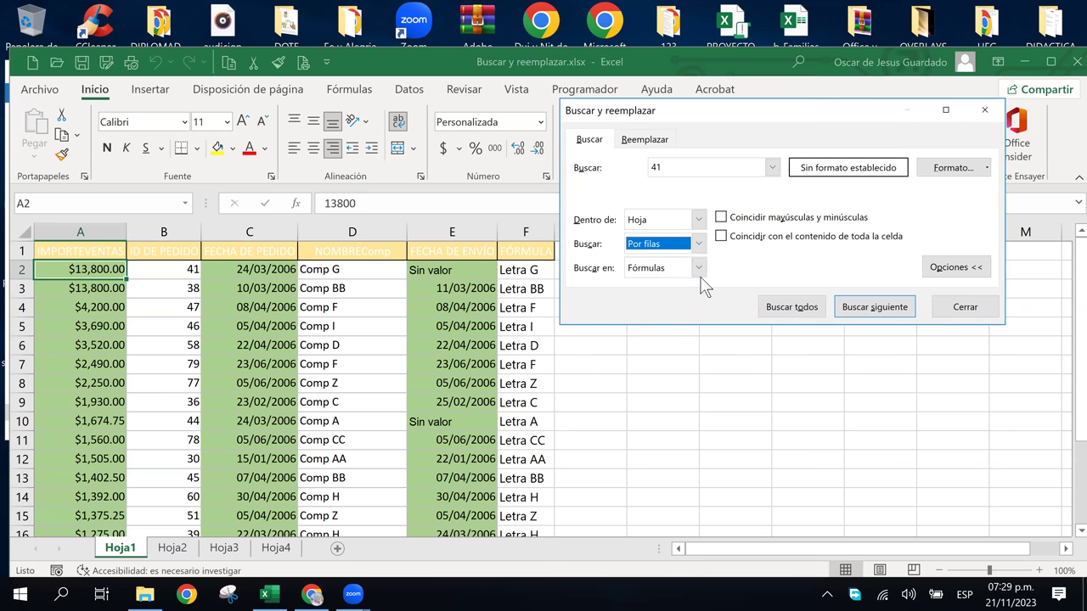
{"action": "left_click", "coordinate": [698, 268]}
{"action": "left_click", "coordinate": [660, 297]}
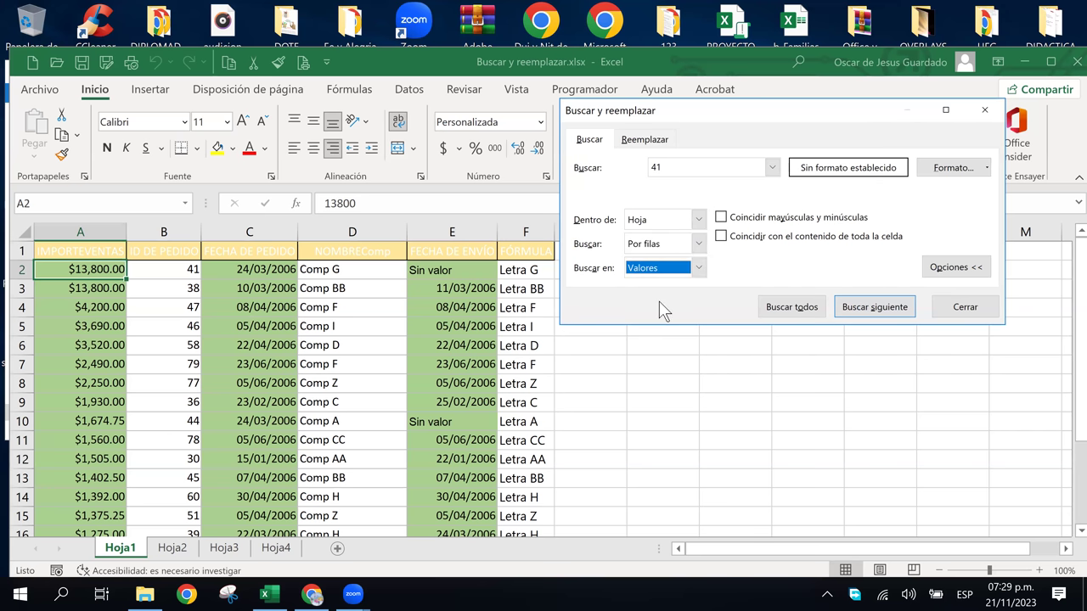
{"action": "left_click", "coordinate": [875, 306]}
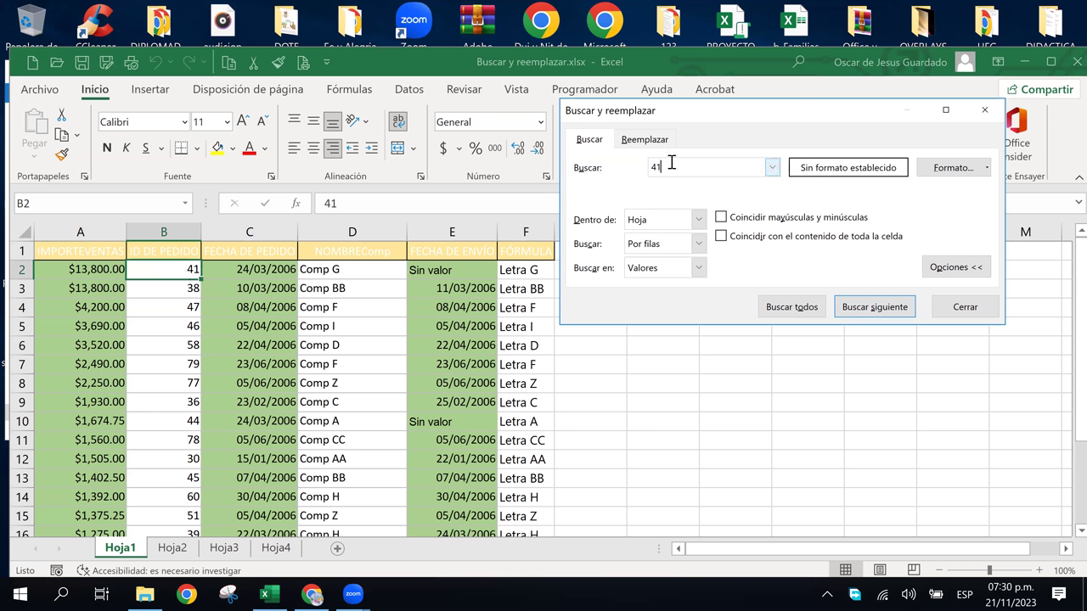
Change the search term to 11/03/2006 and find it among cell values in E3
{"action": "left_click_drag", "start_coordinate": [663, 166], "coordinate": [650, 167]}
{"action": "type", "text": "11/"}
{"action": "type", "text": "03/"}
{"action": "type", "text": "2006"}
{"action": "left_click", "coordinate": [697, 268]}
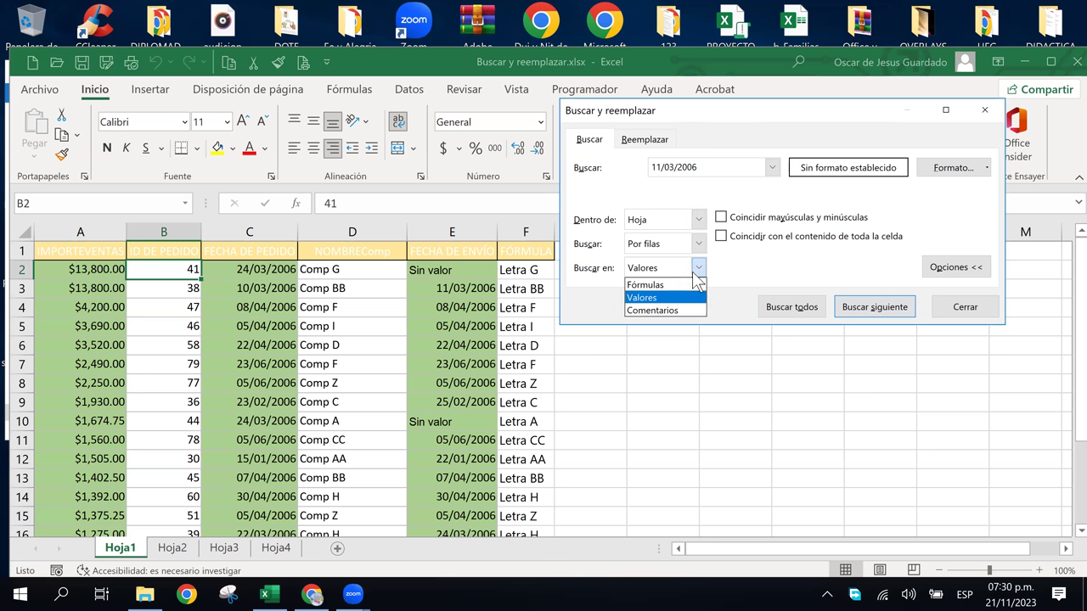
{"action": "left_click", "coordinate": [678, 297]}
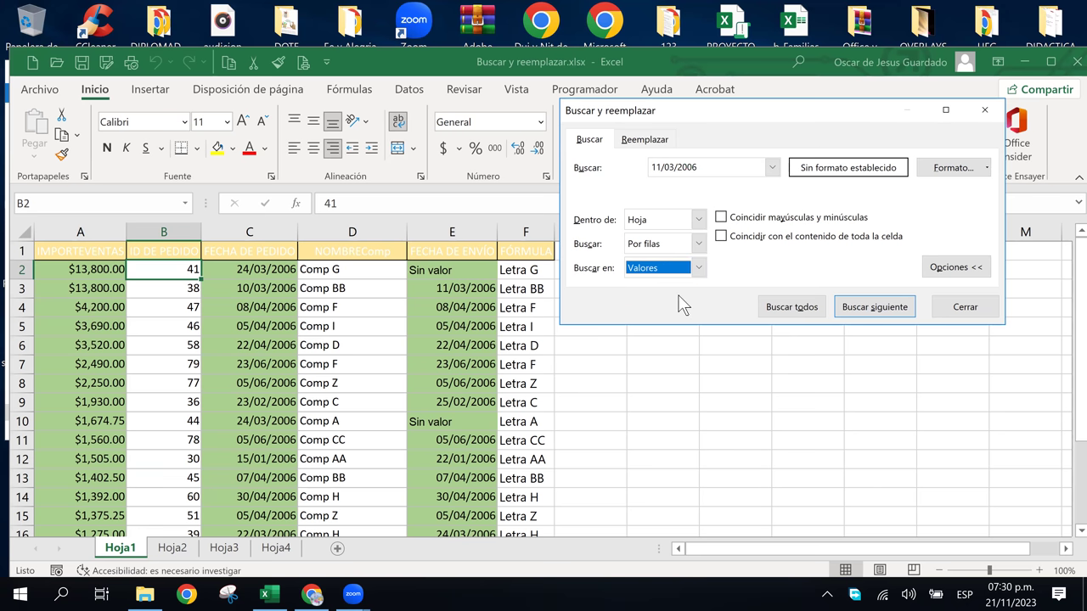
{"action": "left_click", "coordinate": [877, 306]}
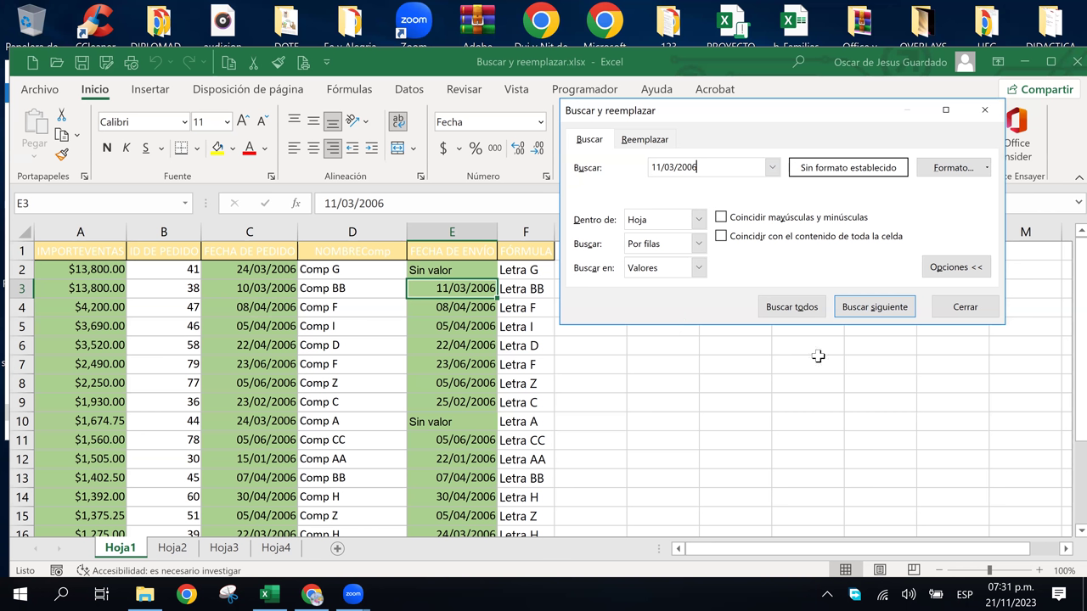
Change the search term to 'letra' with Coincidir mayúsculas y minúsculas switched on
{"action": "left_click_drag", "start_coordinate": [719, 169], "coordinate": [585, 157]}
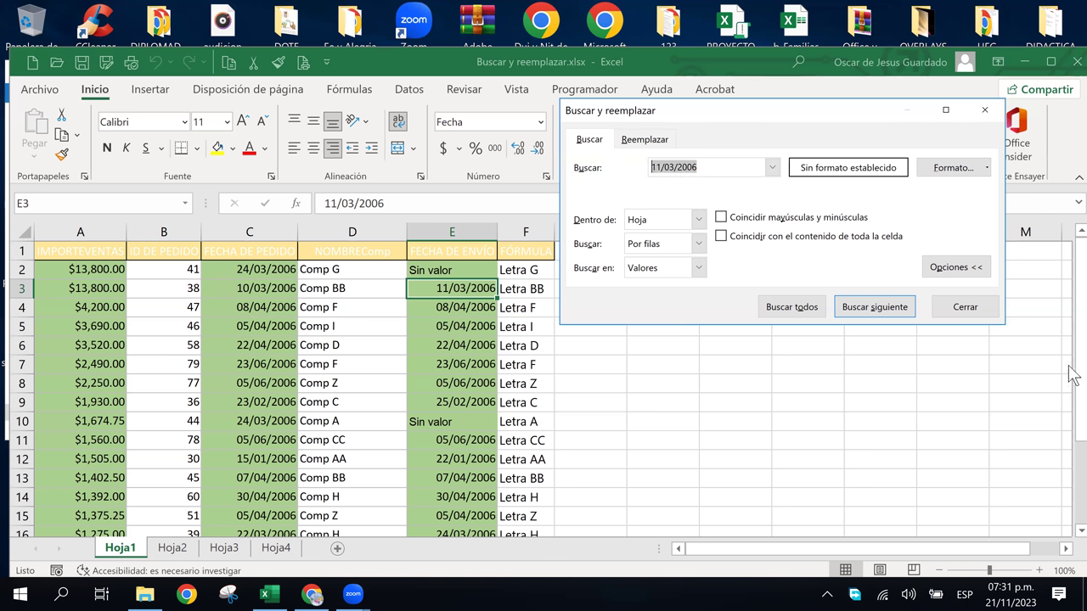
{"action": "type", "text": "letra"}
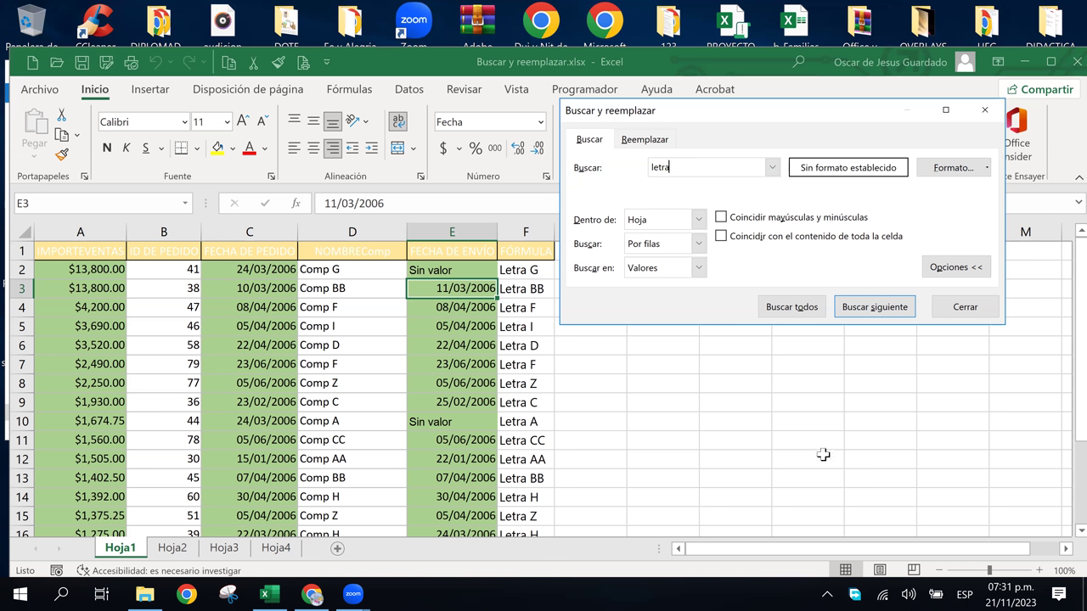
{"action": "left_click", "coordinate": [722, 218]}
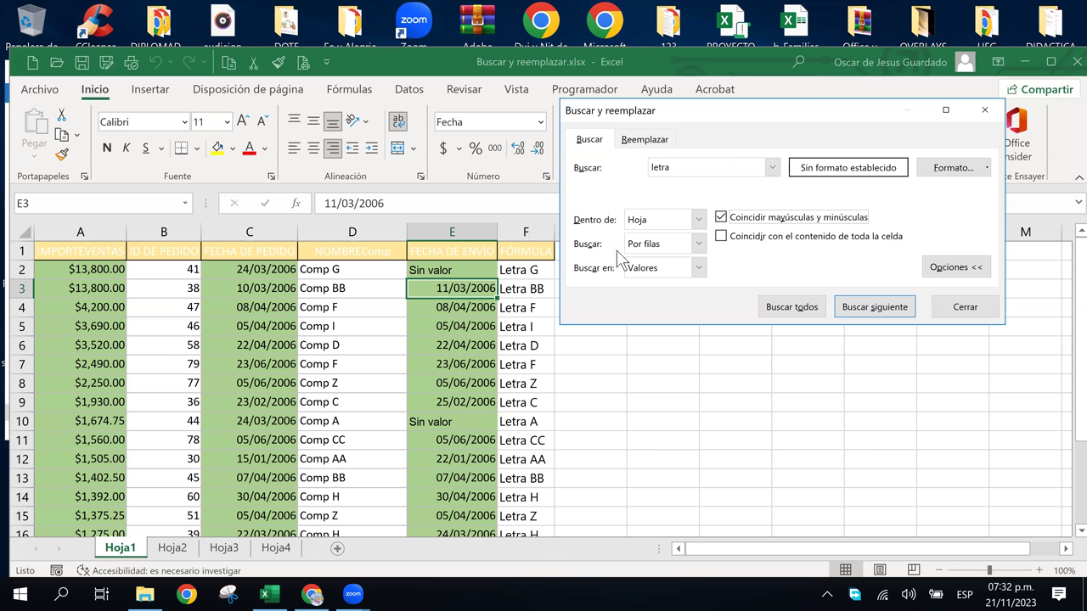
{"action": "left_click", "coordinate": [704, 173]}
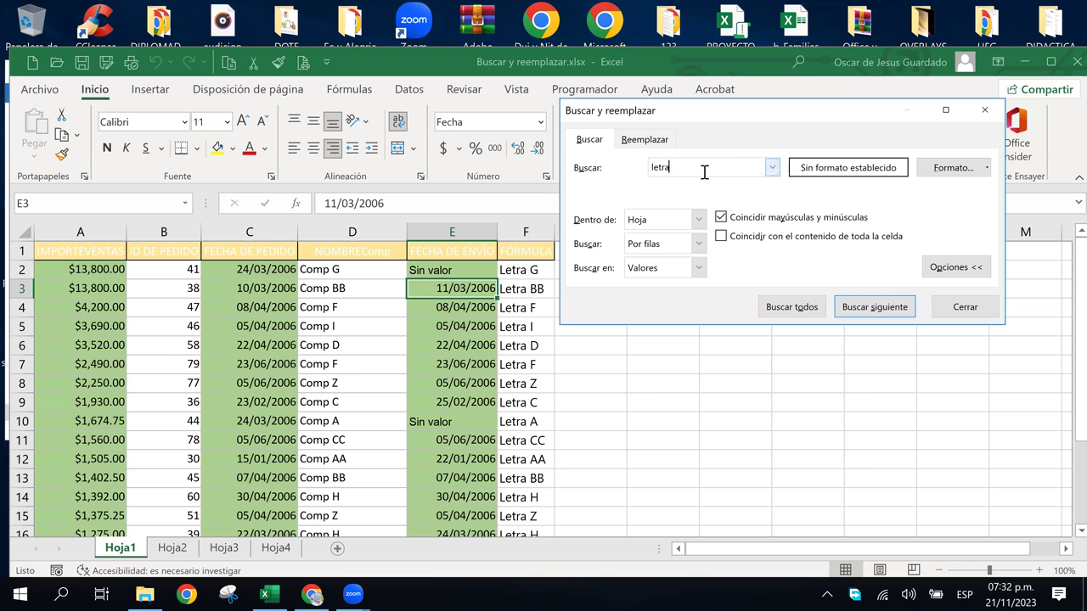
{"action": "left_click", "coordinate": [698, 268]}
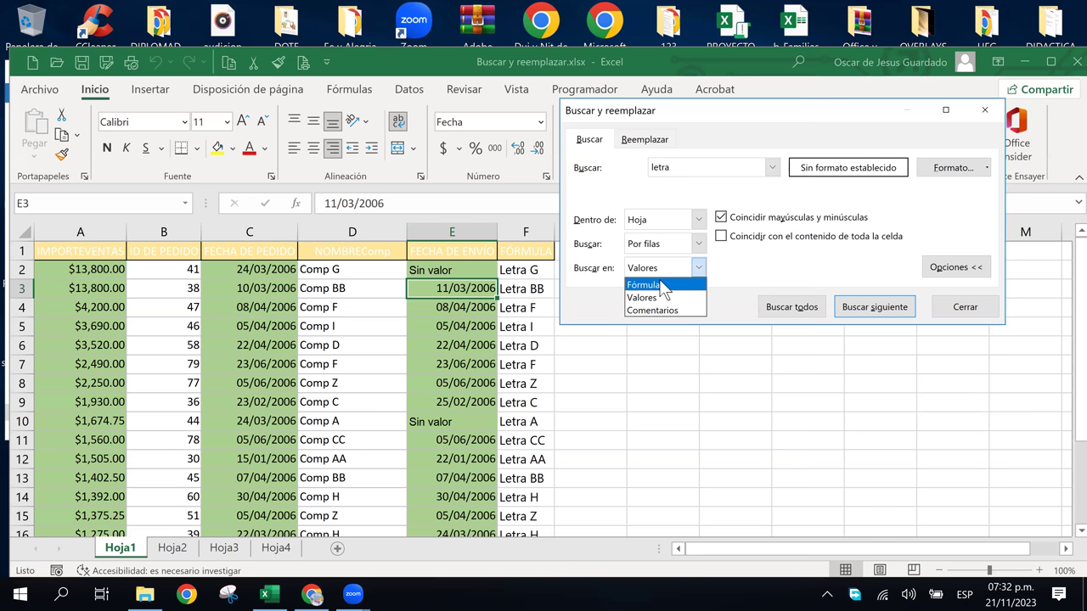
Search Fórmulas for 'letra', acknowledge the not-found message, and reopen the Buscar en list
{"action": "left_click", "coordinate": [662, 287]}
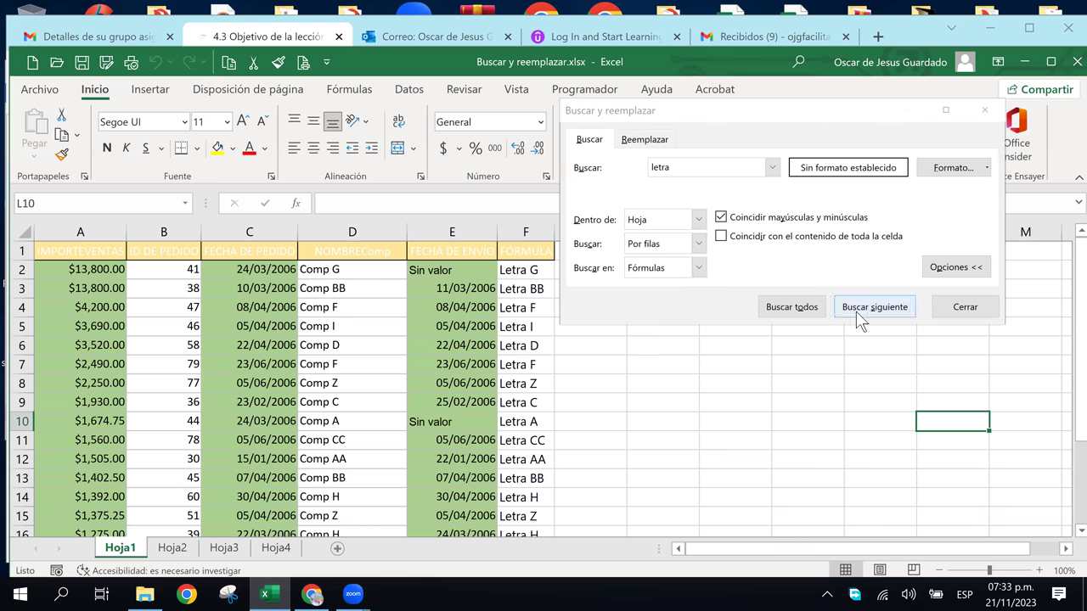
{"action": "left_click", "coordinate": [856, 309]}
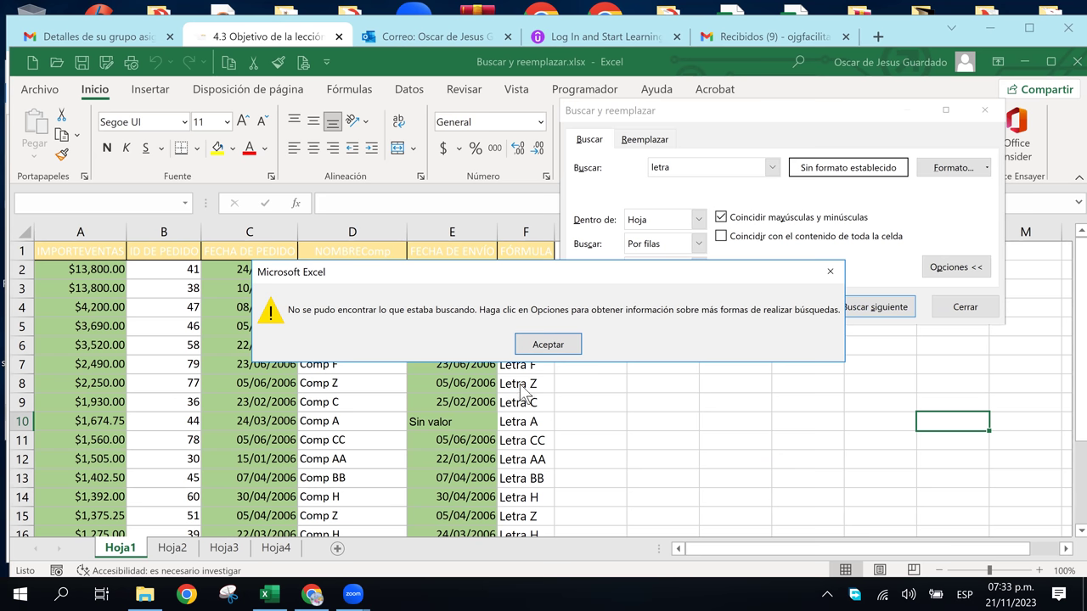
{"action": "left_click", "coordinate": [537, 344]}
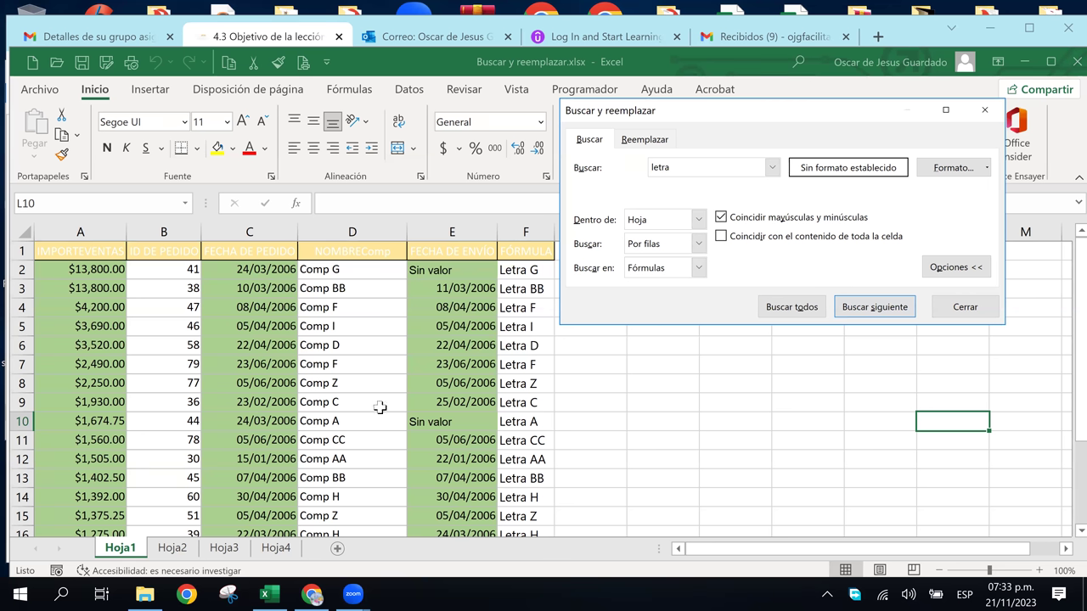
{"action": "left_click", "coordinate": [699, 264]}
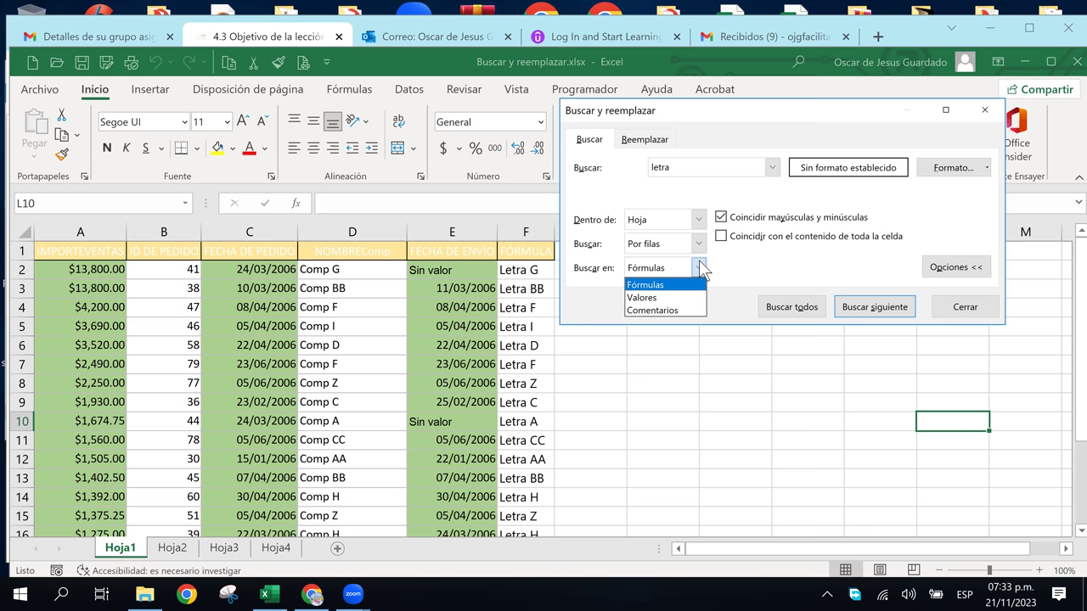
Keep Fórmulas, set Dentro de to Libro, search 'letra' and dismiss the not-found message
{"action": "left_click", "coordinate": [704, 230]}
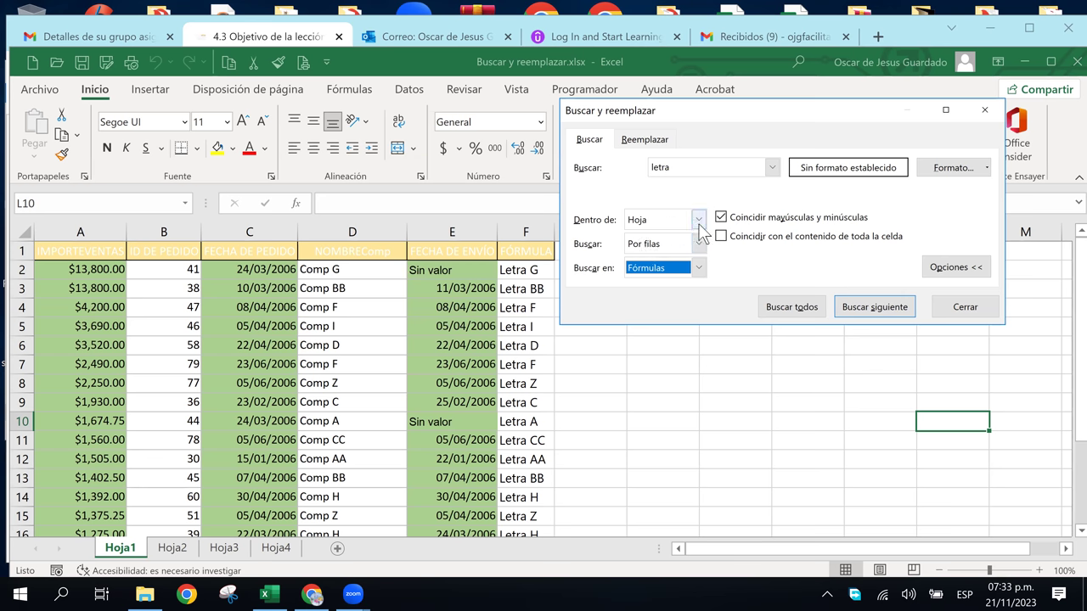
{"action": "left_click", "coordinate": [698, 220]}
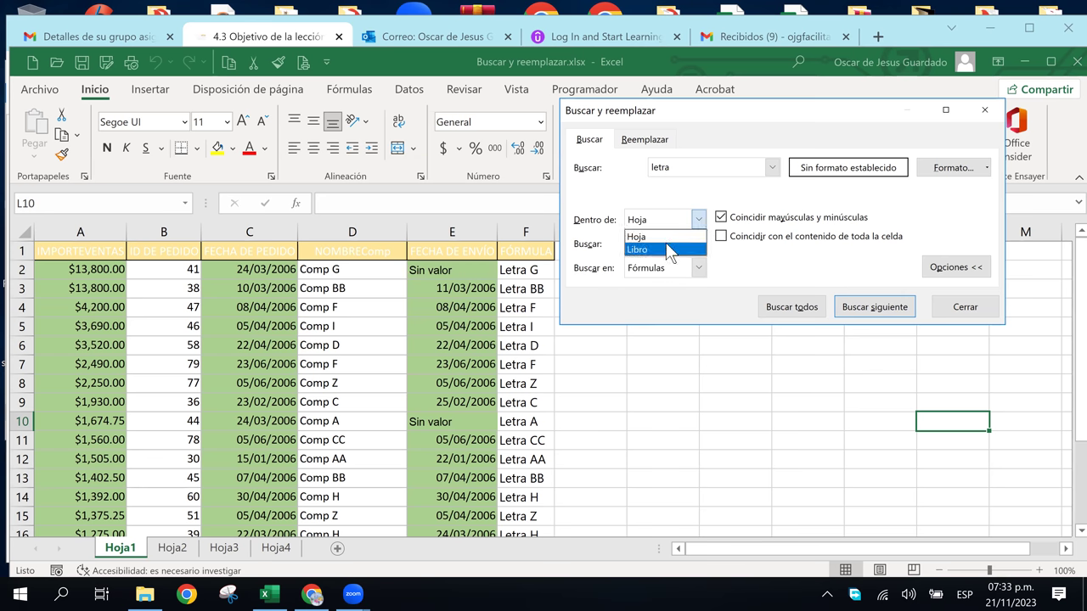
{"action": "left_click", "coordinate": [670, 250]}
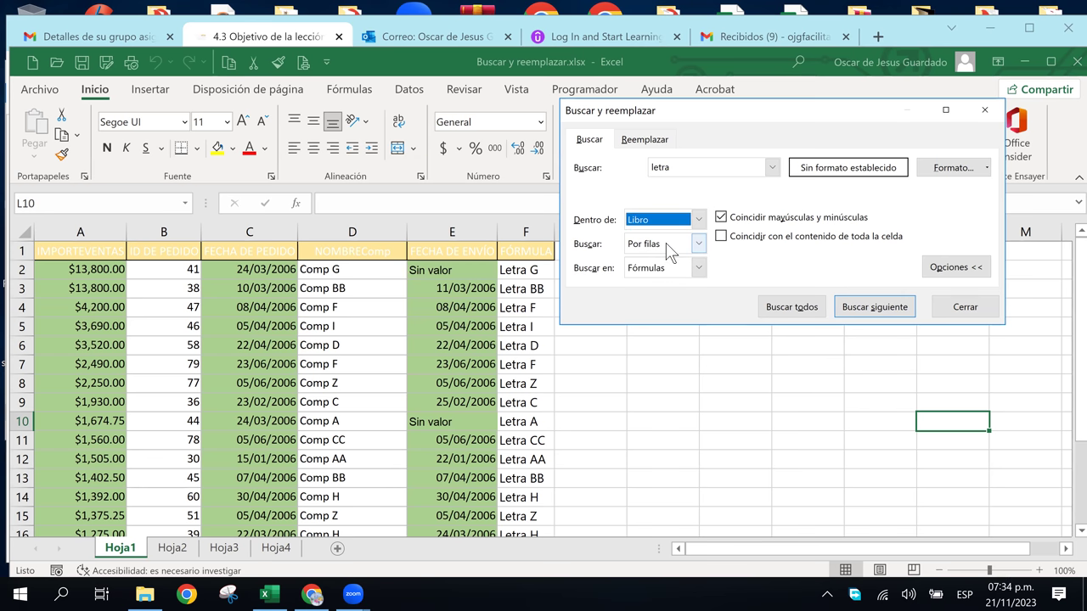
{"action": "left_click", "coordinate": [879, 317]}
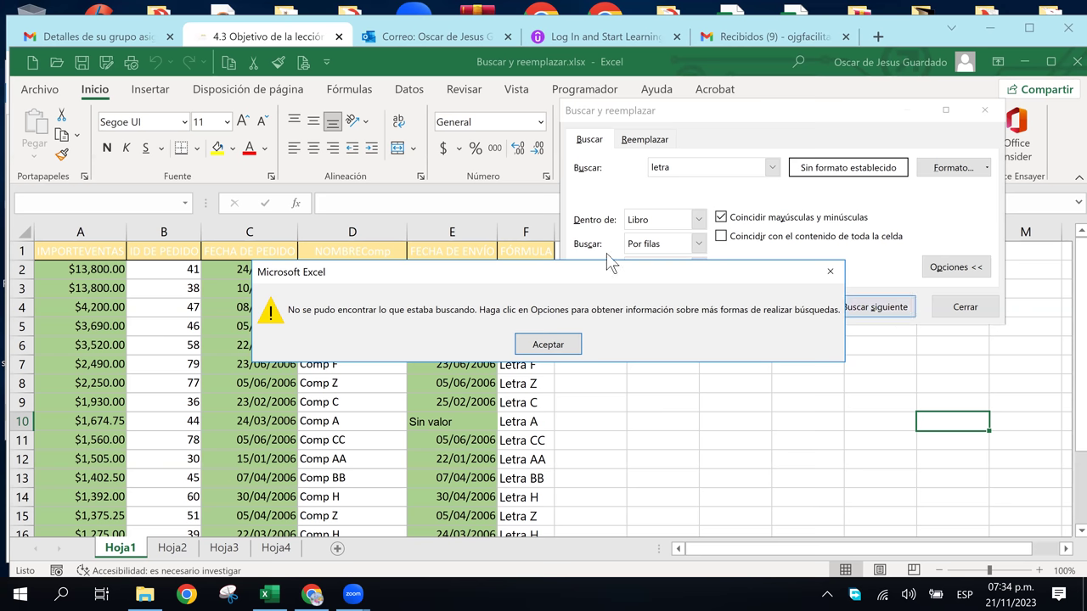
{"action": "left_click", "coordinate": [568, 348]}
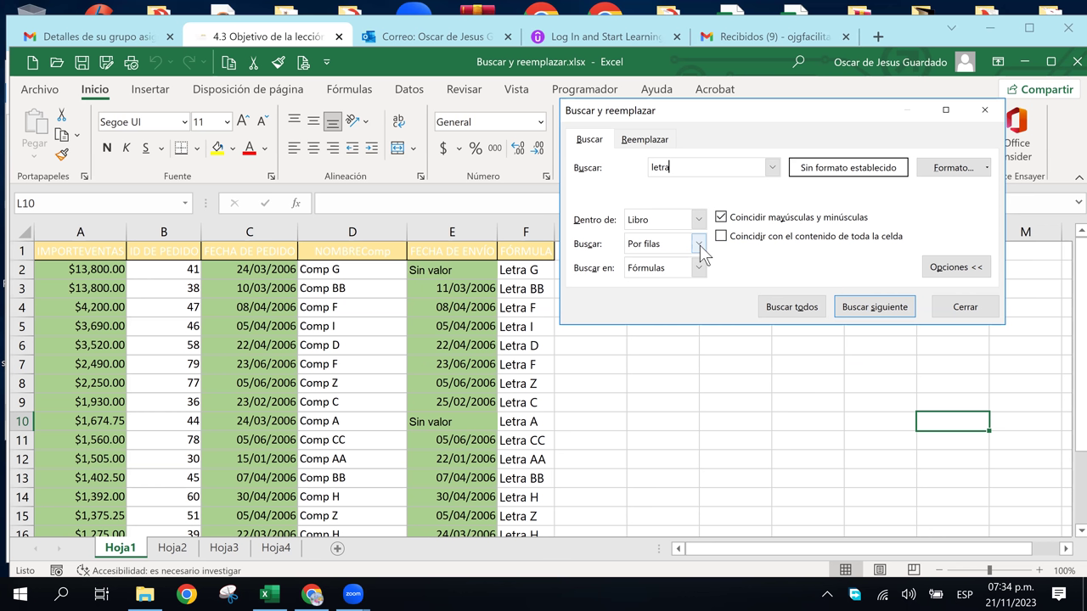
Keep the row-by-row search order and search for 'letra' again; no match is found
{"action": "left_click", "coordinate": [700, 245]}
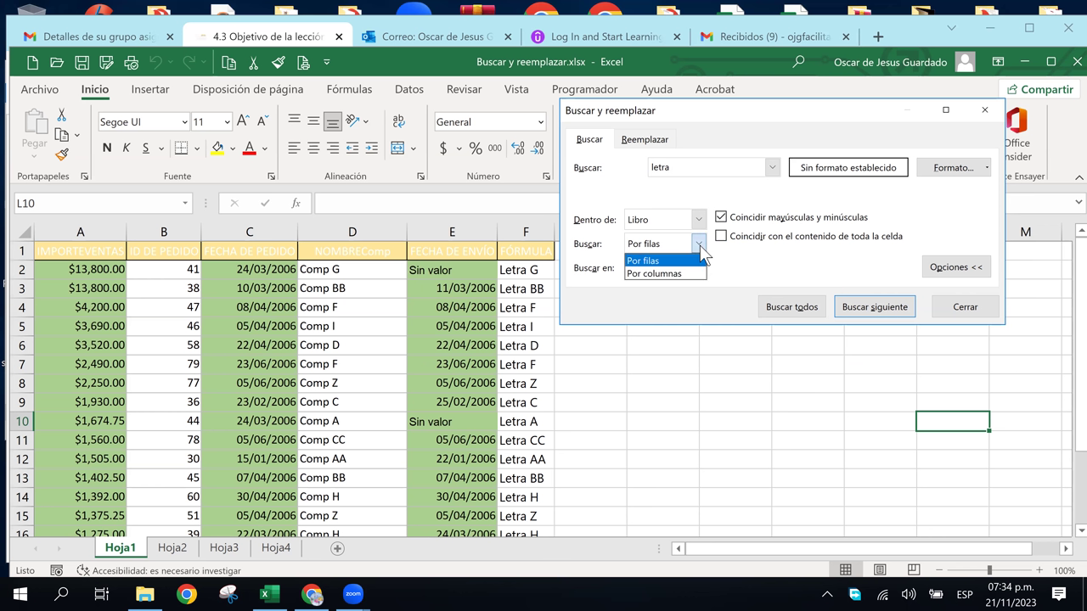
{"action": "left_click", "coordinate": [700, 245]}
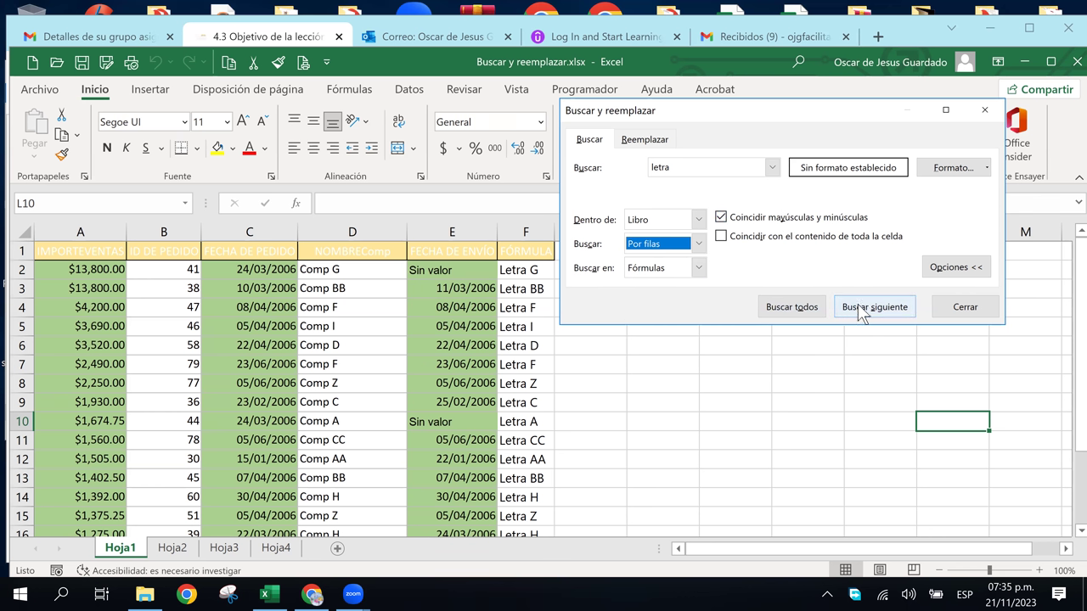
{"action": "left_click", "coordinate": [862, 310]}
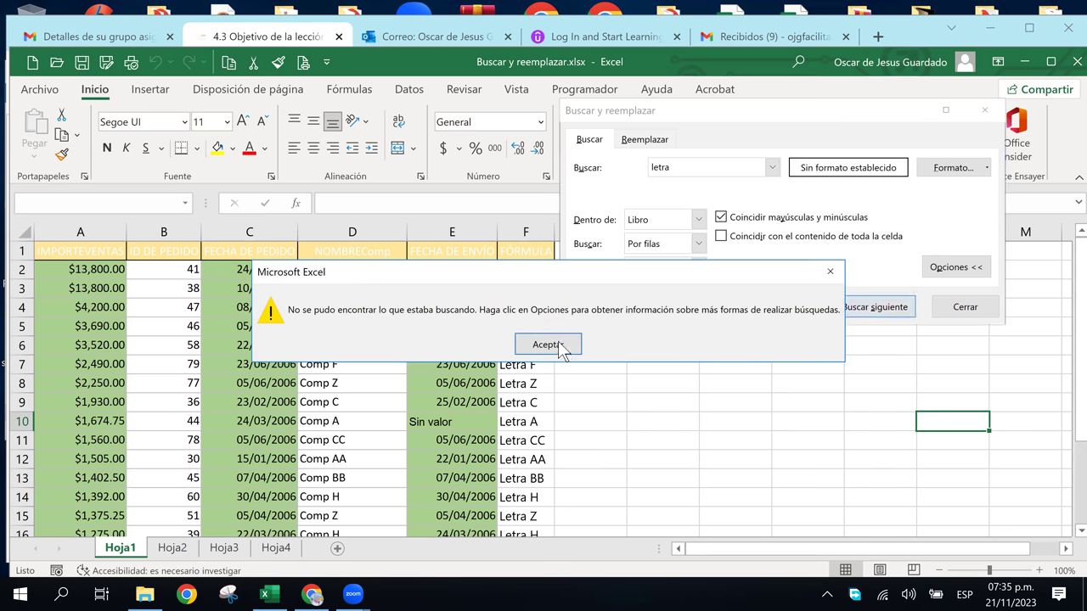
{"action": "left_click", "coordinate": [559, 344]}
Repeat the 'letra' search starting from cell C2; it still finds nothing
{"action": "left_click", "coordinate": [264, 273]}
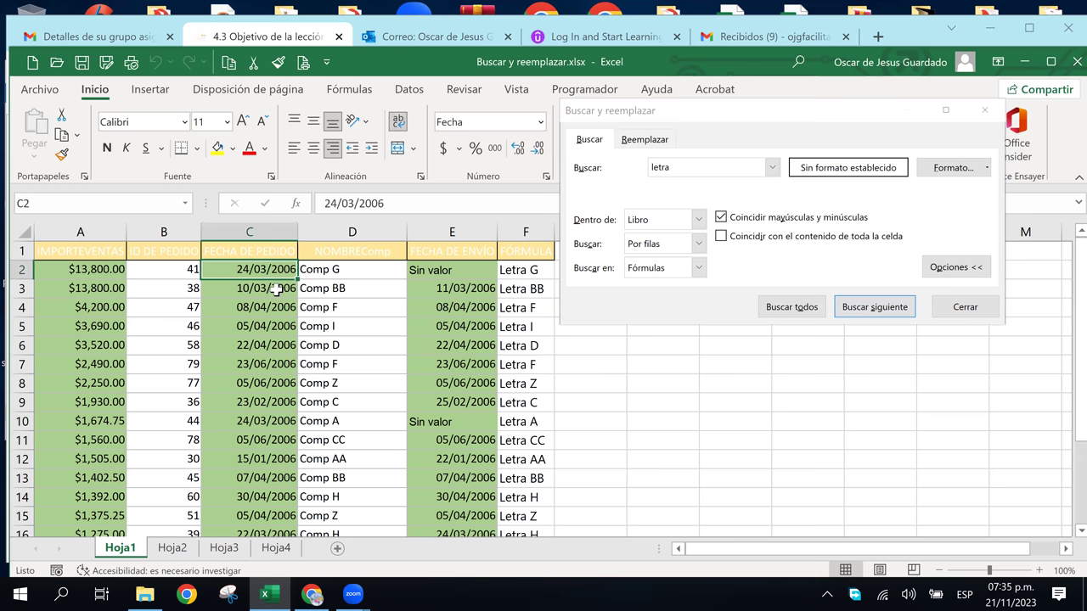
{"action": "left_click", "coordinate": [891, 308]}
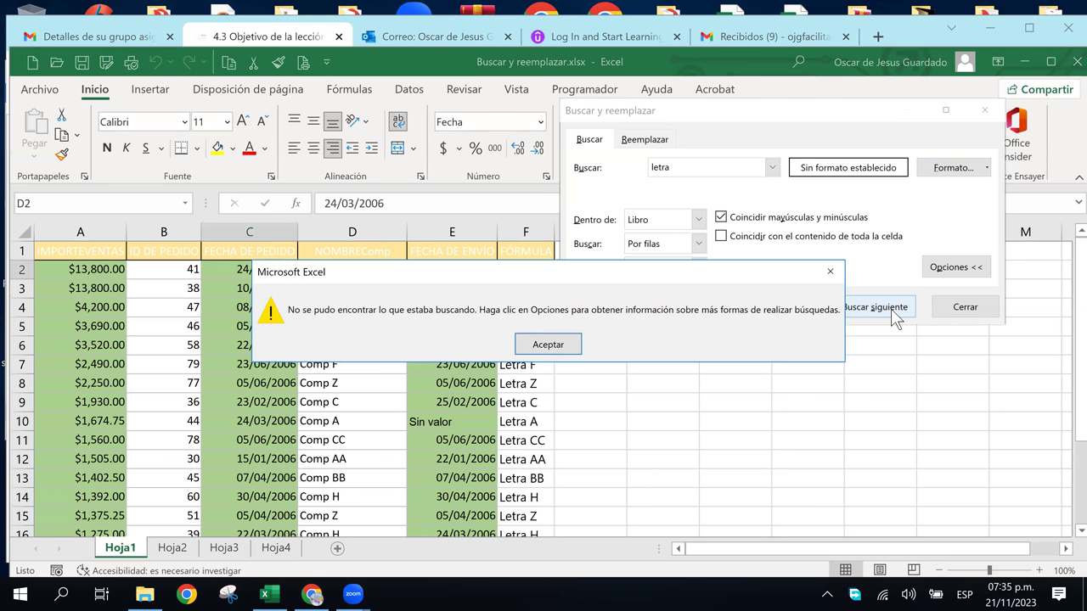
{"action": "left_click", "coordinate": [526, 344]}
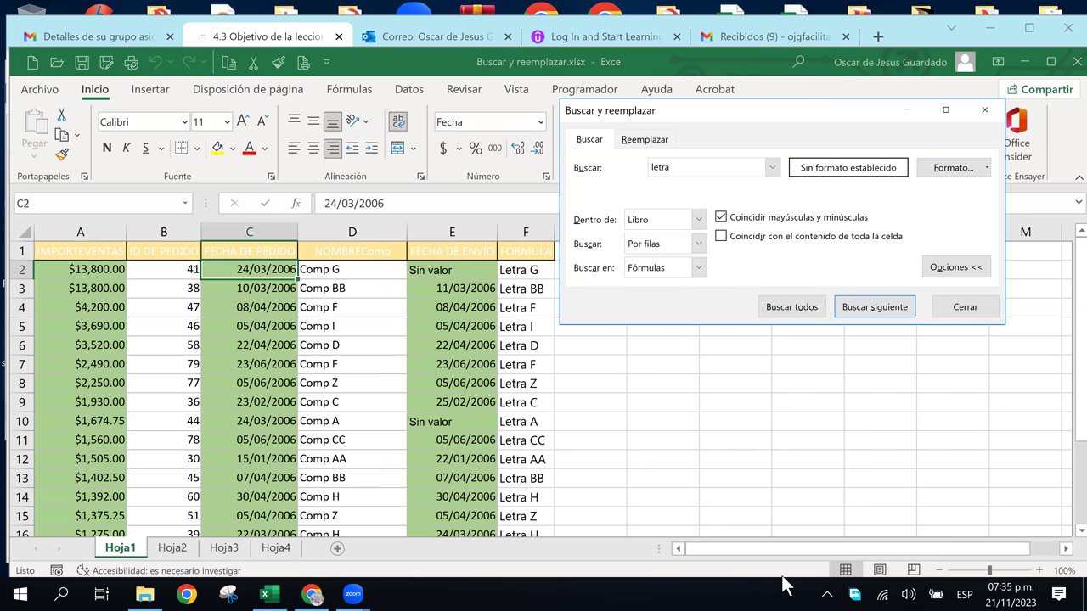
Search cell values instead of formulas for 'letra'; still no match
{"action": "left_click", "coordinate": [698, 267]}
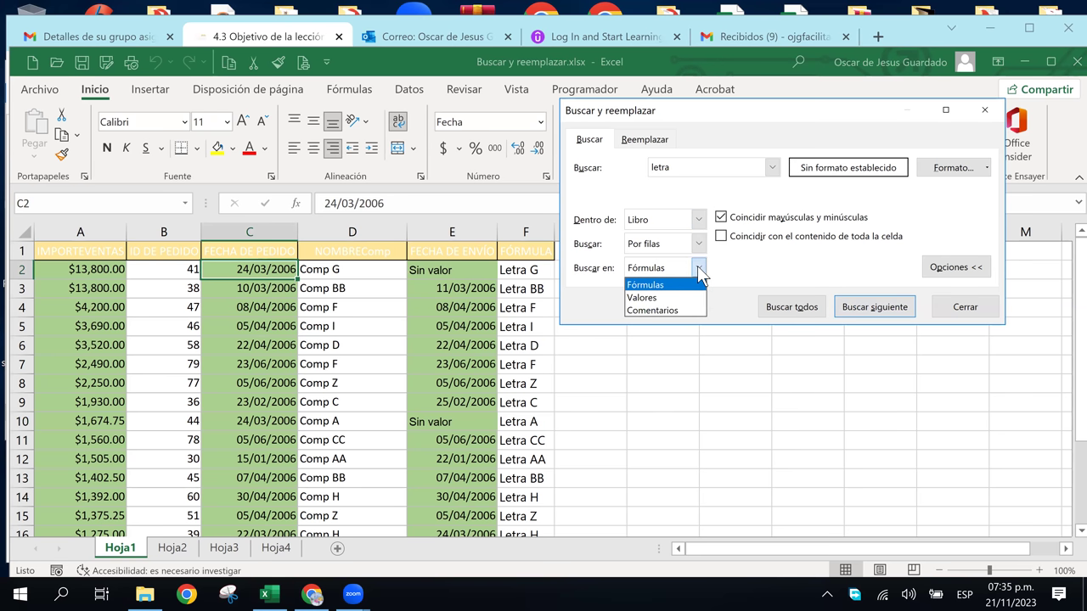
{"action": "left_click", "coordinate": [661, 297]}
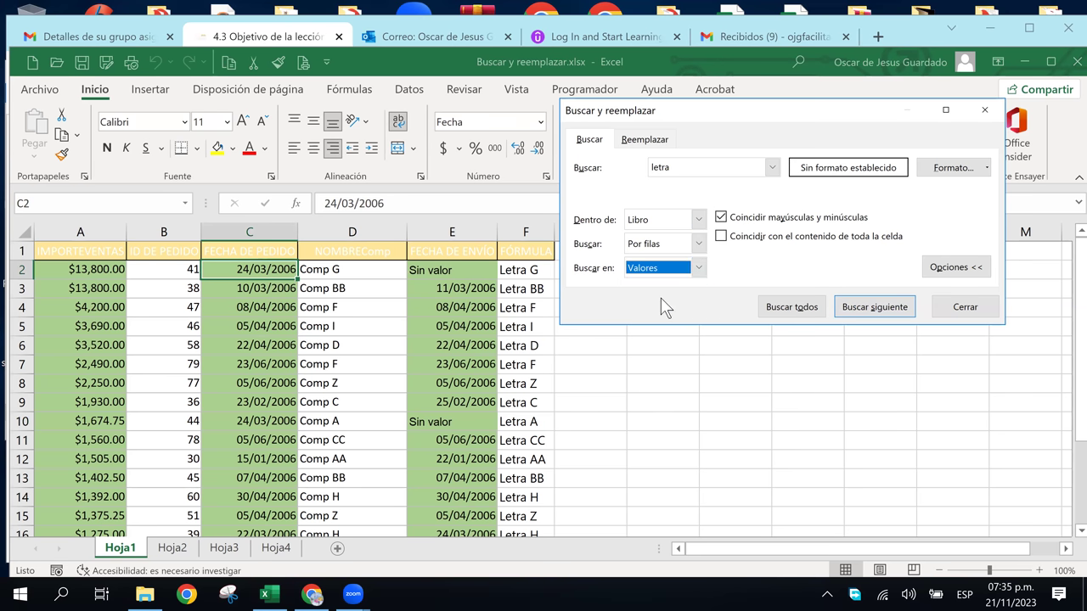
{"action": "left_click", "coordinate": [883, 313]}
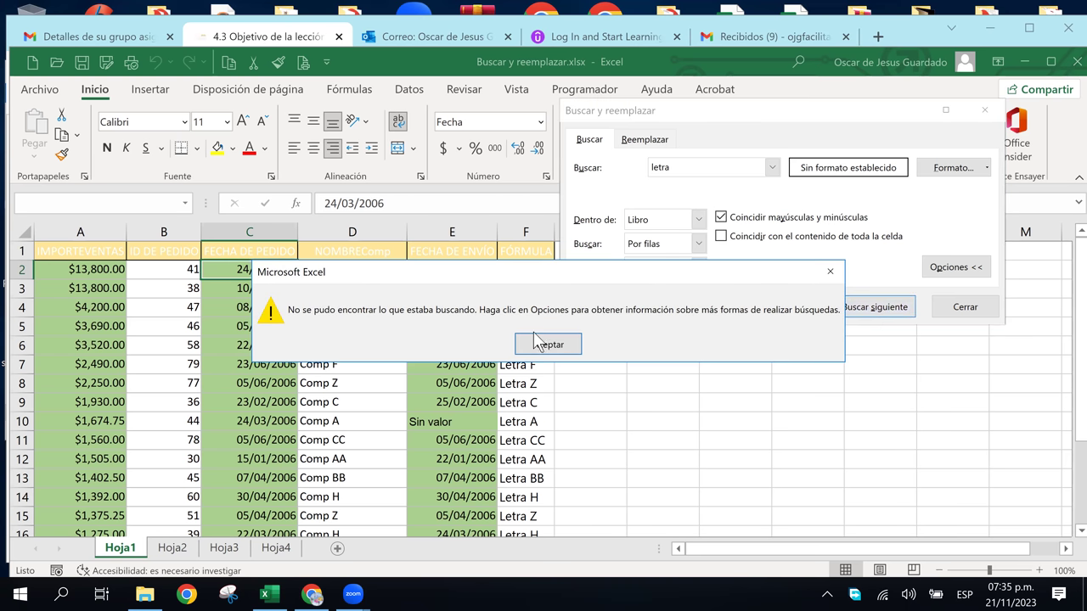
{"action": "left_click", "coordinate": [550, 343]}
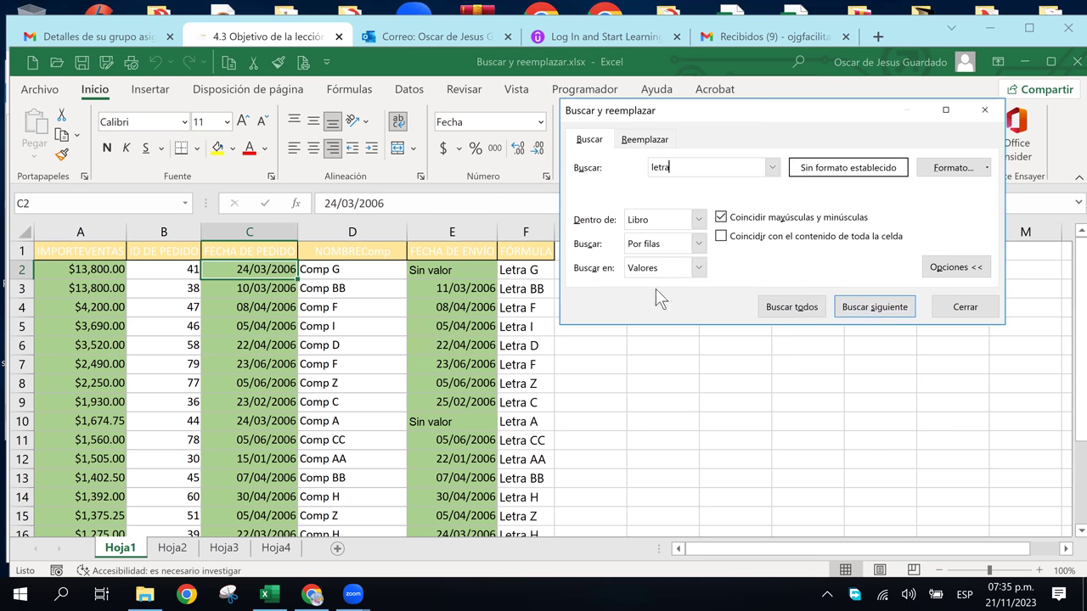
Limit the 'Dentro de' scope to Hoja and search 'letra' again; no match
{"action": "left_click", "coordinate": [697, 219]}
{"action": "left_click", "coordinate": [654, 231]}
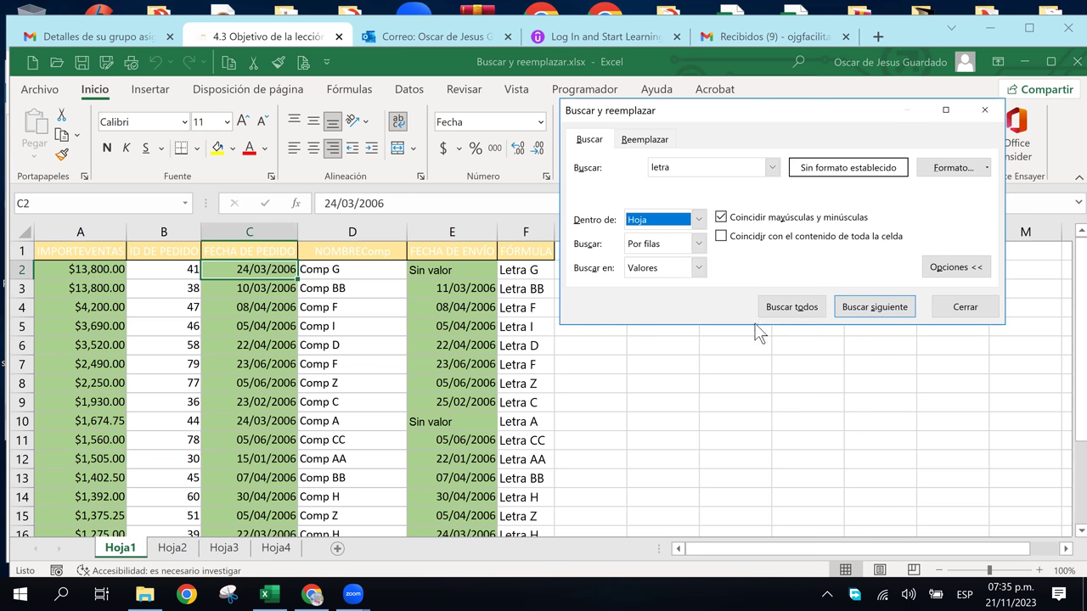
{"action": "left_click", "coordinate": [863, 310]}
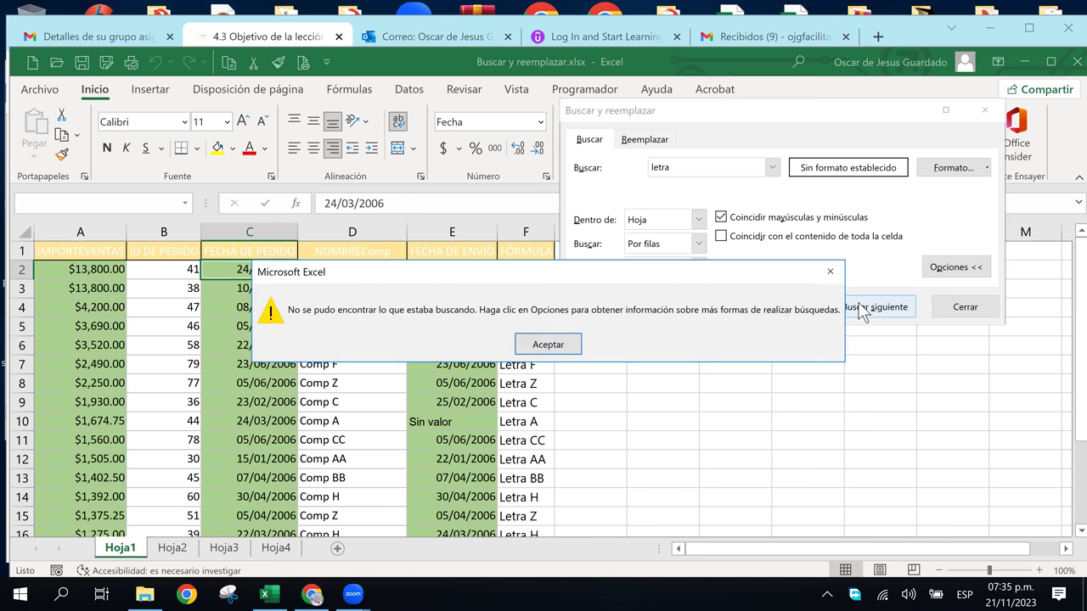
{"action": "left_click", "coordinate": [554, 342]}
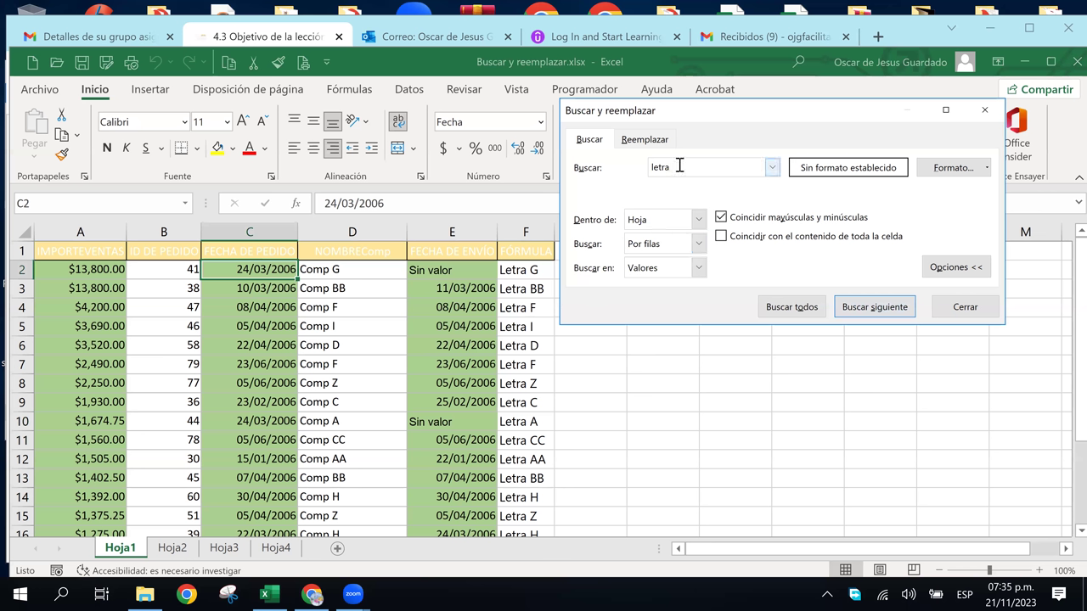
Replace the search text with 'Letra' and find its first match, Letra G in F2
{"action": "key", "text": "BackSpace"}
{"action": "key", "text": "BackSpace"}
{"action": "key", "text": "BackSpace"}
{"action": "key", "text": "BackSpace"}
{"action": "key", "text": "BackSpace"}
{"action": "type", "text": "Letra"}
{"action": "left_click", "coordinate": [860, 313]}
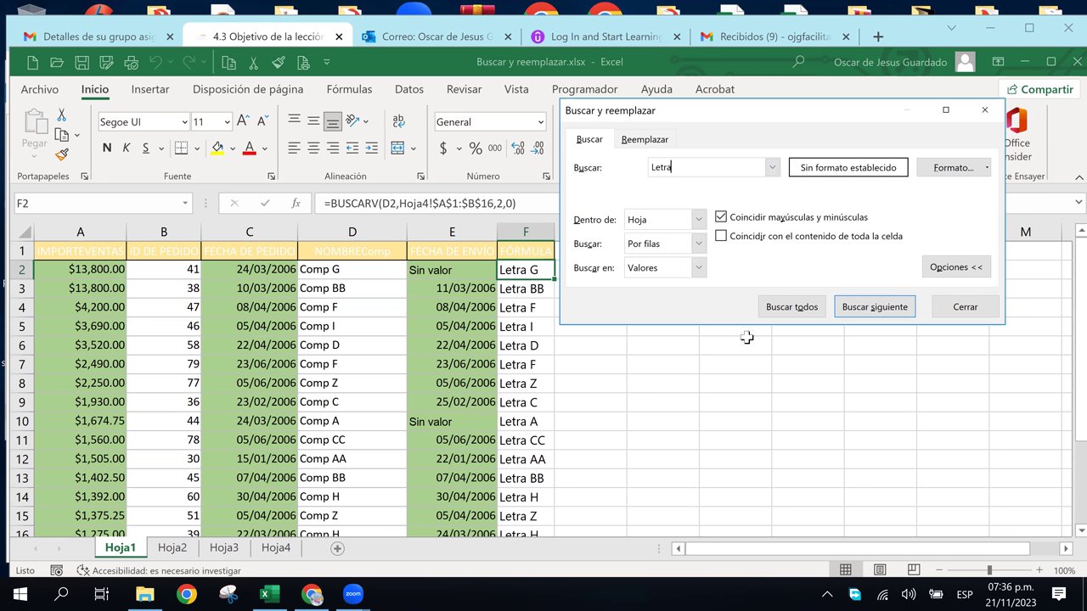
{"action": "left_click", "coordinate": [749, 597]}
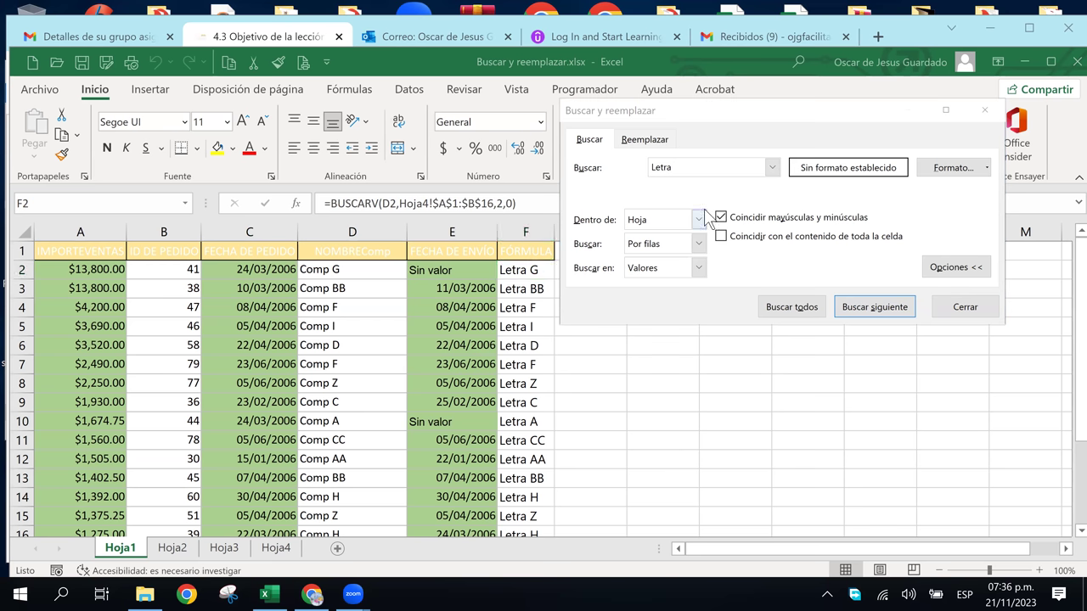
{"action": "left_click", "coordinate": [699, 167]}
Extend the search to 'Letra BB' and cycle between its matches in F3 and F13
{"action": "type", "text": "BB"}
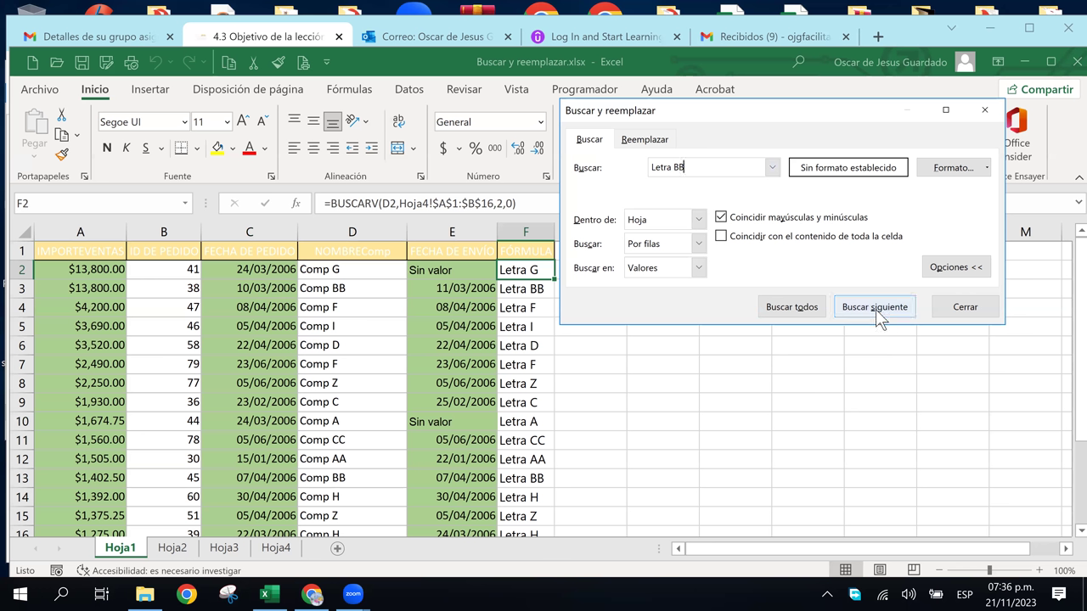
{"action": "left_click", "coordinate": [880, 318]}
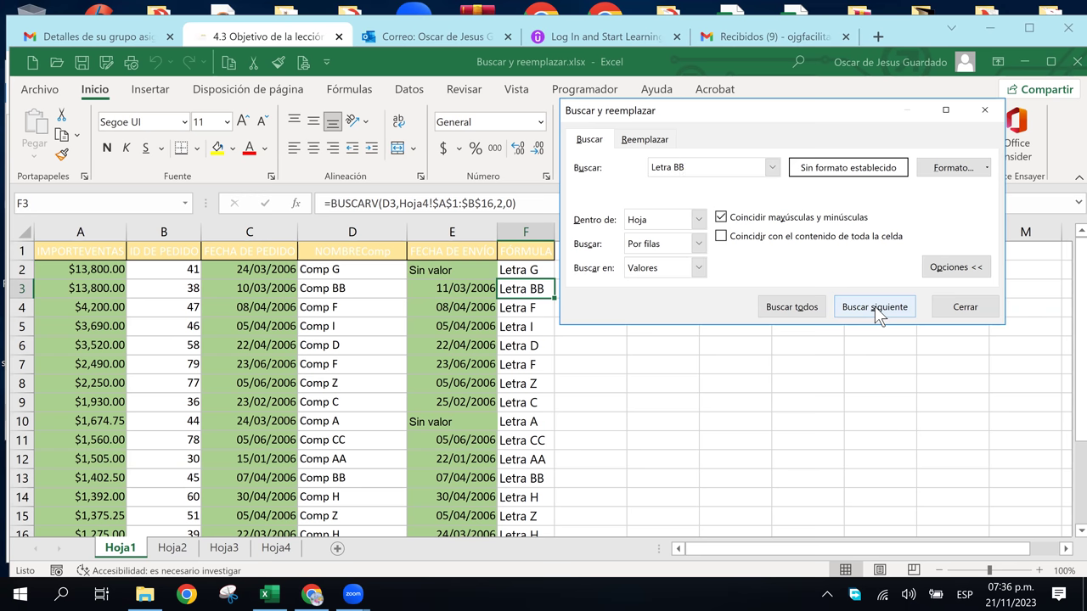
{"action": "left_click", "coordinate": [880, 318]}
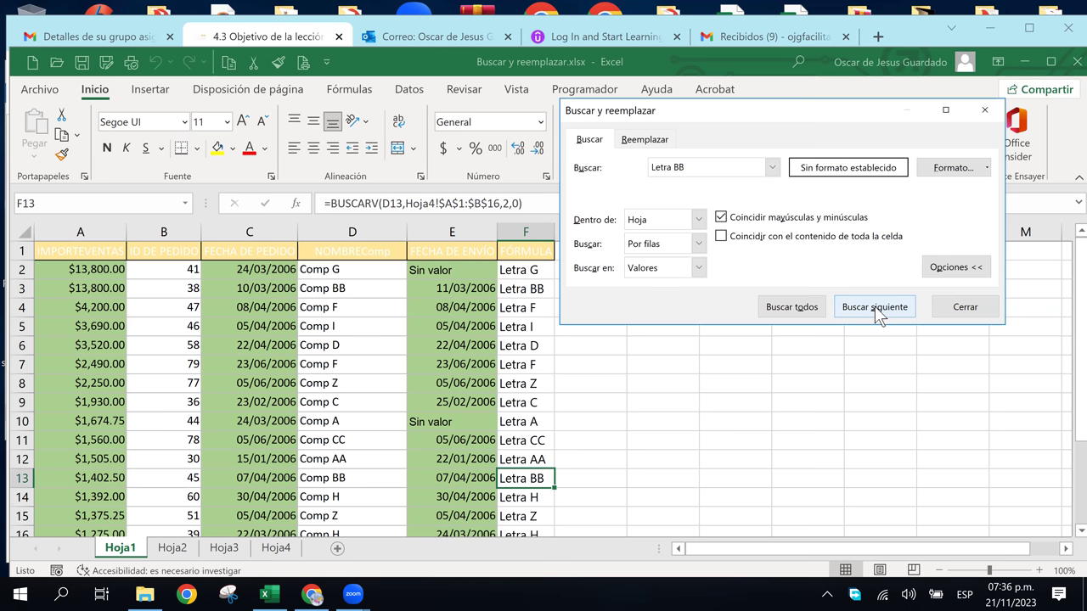
{"action": "left_click", "coordinate": [880, 317]}
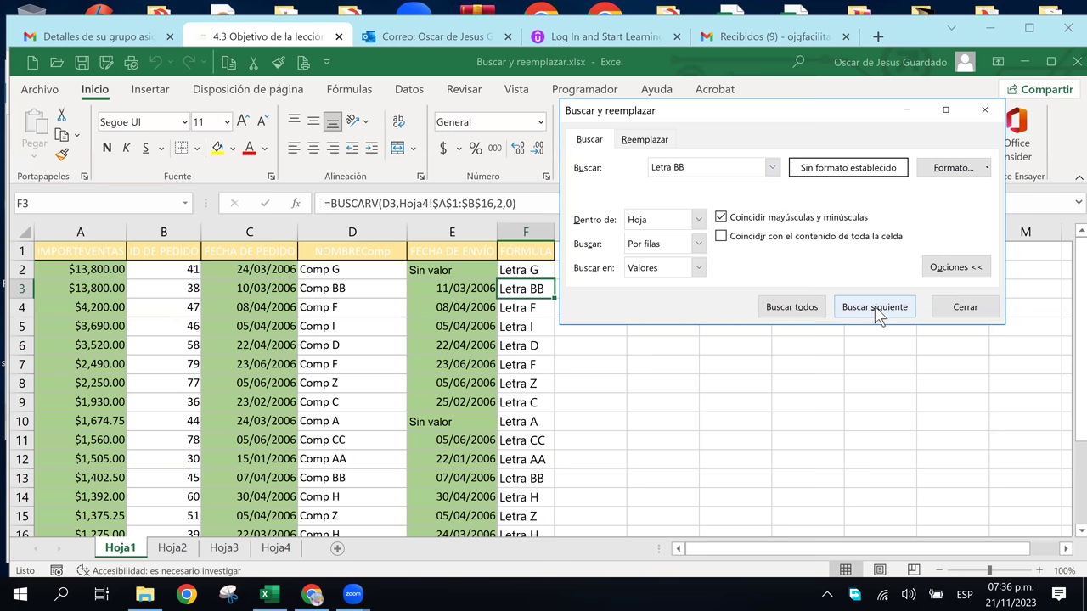
{"action": "left_click", "coordinate": [880, 316]}
{"action": "left_click", "coordinate": [880, 316]}
{"action": "left_click", "coordinate": [880, 316]}
{"action": "left_click", "coordinate": [880, 316]}
{"action": "left_click", "coordinate": [880, 316]}
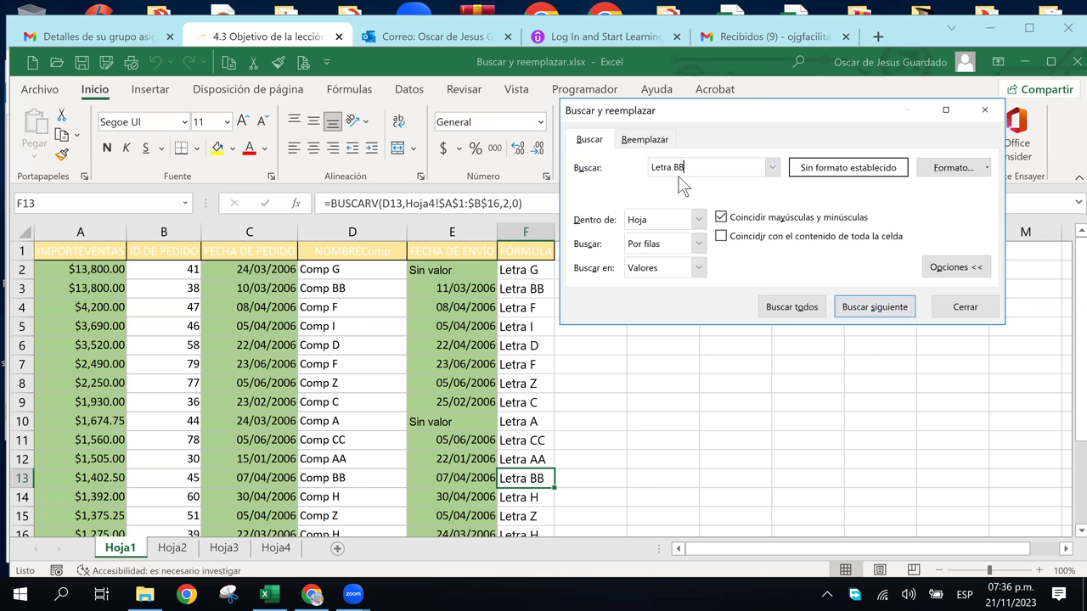
Change the search to 'Comp BB' and cycle through its matches in D3 and D13
{"action": "left_click_drag", "start_coordinate": [688, 172], "coordinate": [619, 161]}
{"action": "type", "text": "Comp"}
{"action": "left_click", "coordinate": [886, 312]}
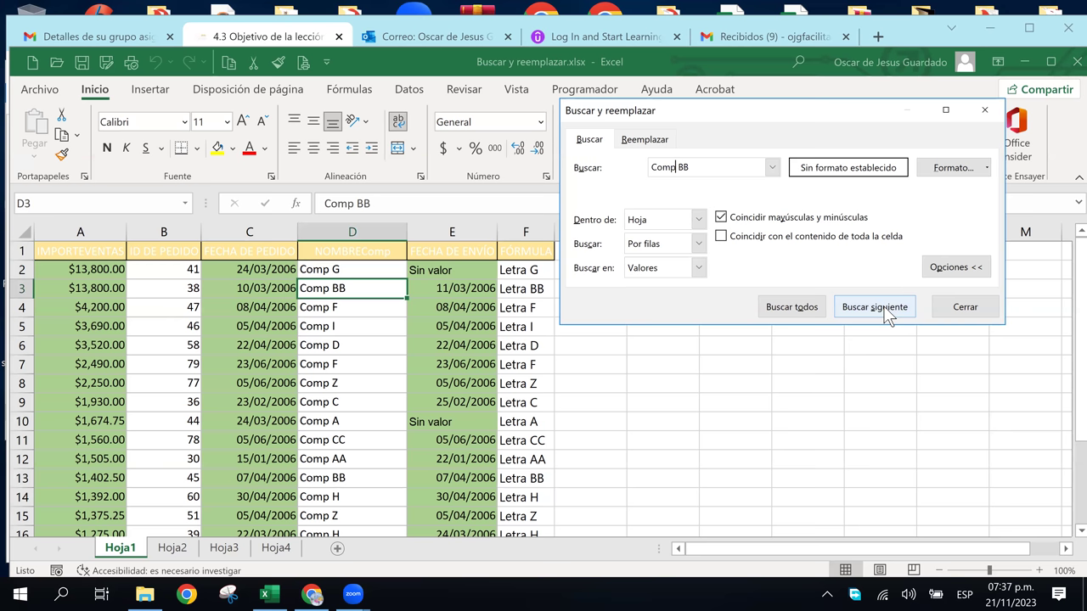
{"action": "left_click", "coordinate": [886, 312]}
{"action": "left_click", "coordinate": [885, 312]}
{"action": "left_click", "coordinate": [886, 312]}
{"action": "left_click", "coordinate": [886, 312]}
{"action": "left_click", "coordinate": [886, 312]}
{"action": "left_click", "coordinate": [886, 311]}
{"action": "left_click", "coordinate": [886, 311]}
{"action": "left_click", "coordinate": [886, 311]}
Search for 'sin valor' instead; Excel reports no match
{"action": "left_click_drag", "start_coordinate": [693, 166], "coordinate": [571, 153]}
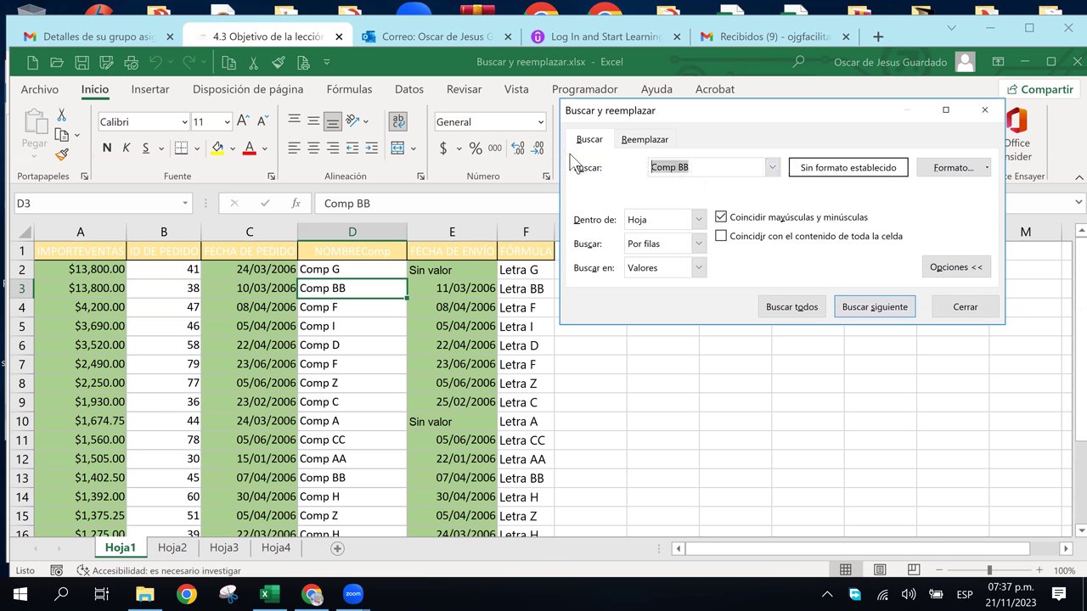
{"action": "type", "text": "sin valor"}
{"action": "left_click", "coordinate": [892, 307]}
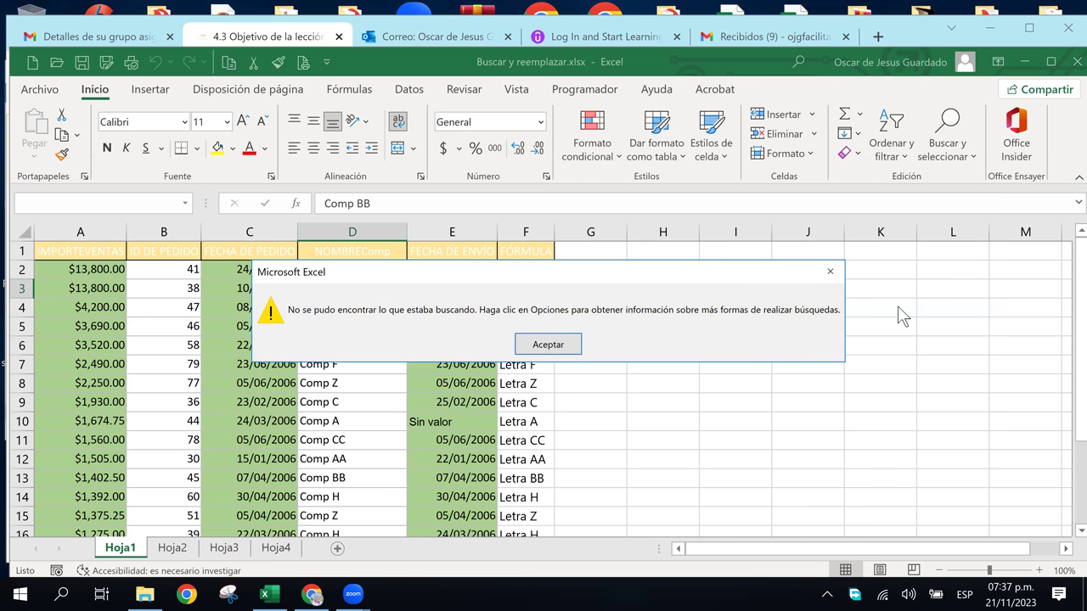
{"action": "left_click", "coordinate": [542, 346]}
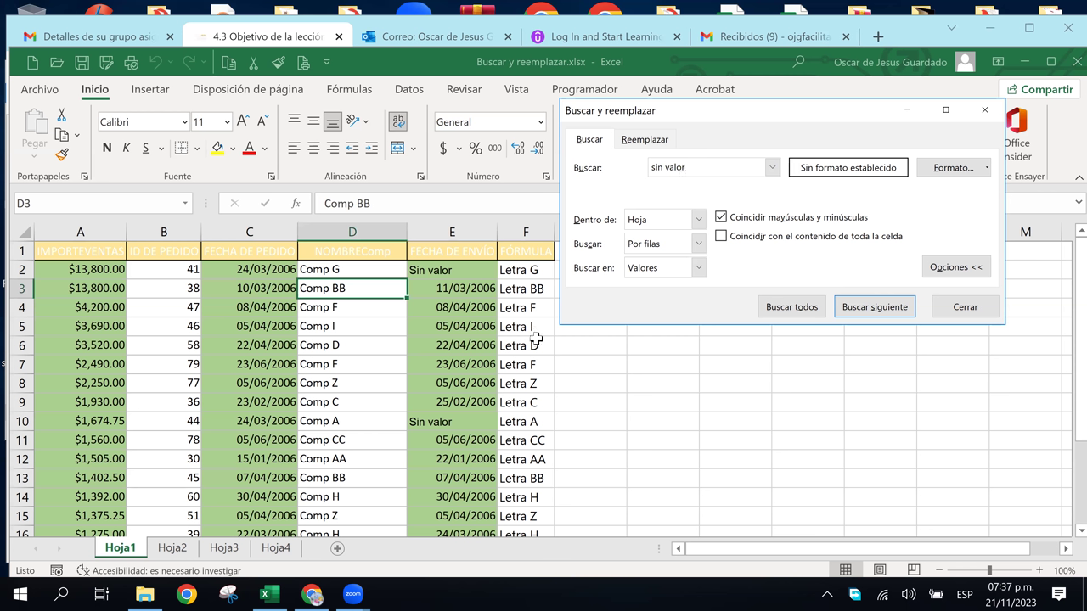
With case matching off, find 'sin valor' at Sin valor in E10, then re-enable case matching
{"action": "left_click", "coordinate": [722, 218]}
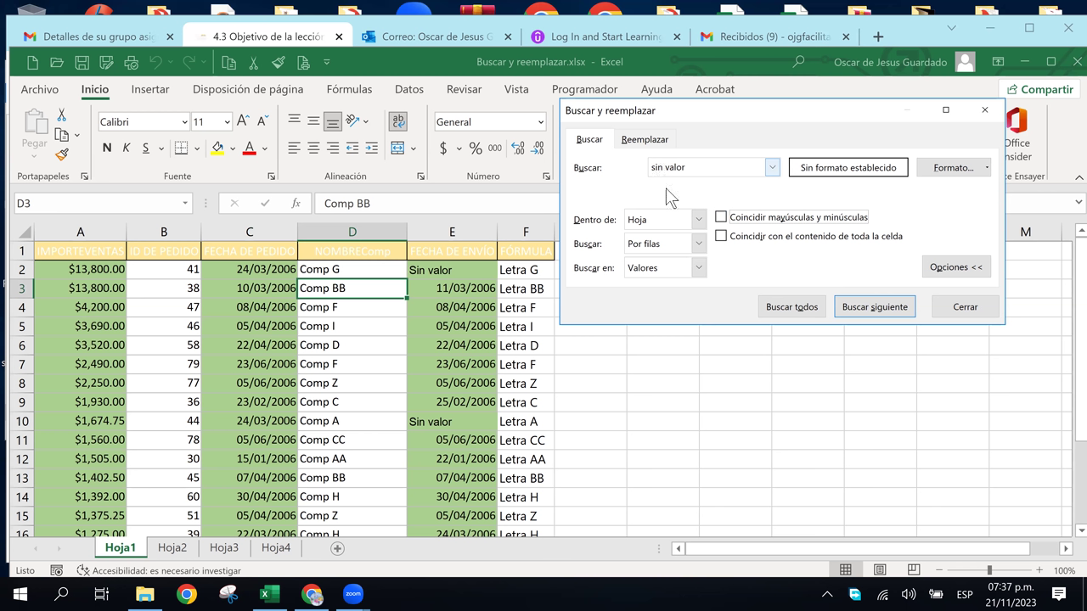
{"action": "left_click", "coordinate": [721, 218]}
{"action": "left_click", "coordinate": [721, 217]}
{"action": "left_click", "coordinate": [721, 217]}
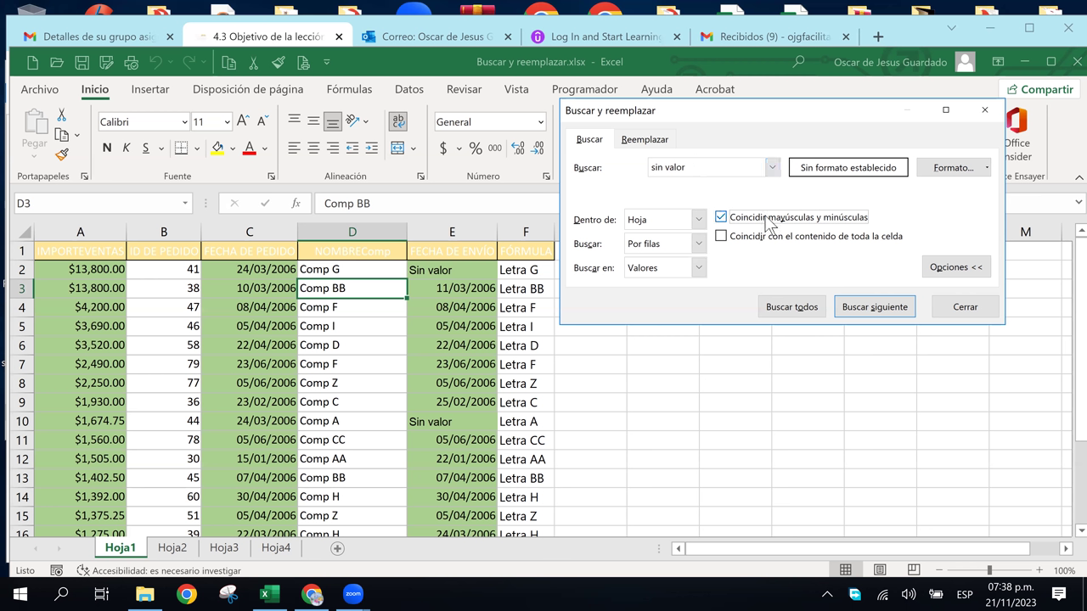
{"action": "left_click", "coordinate": [721, 217]}
{"action": "left_click", "coordinate": [890, 307]}
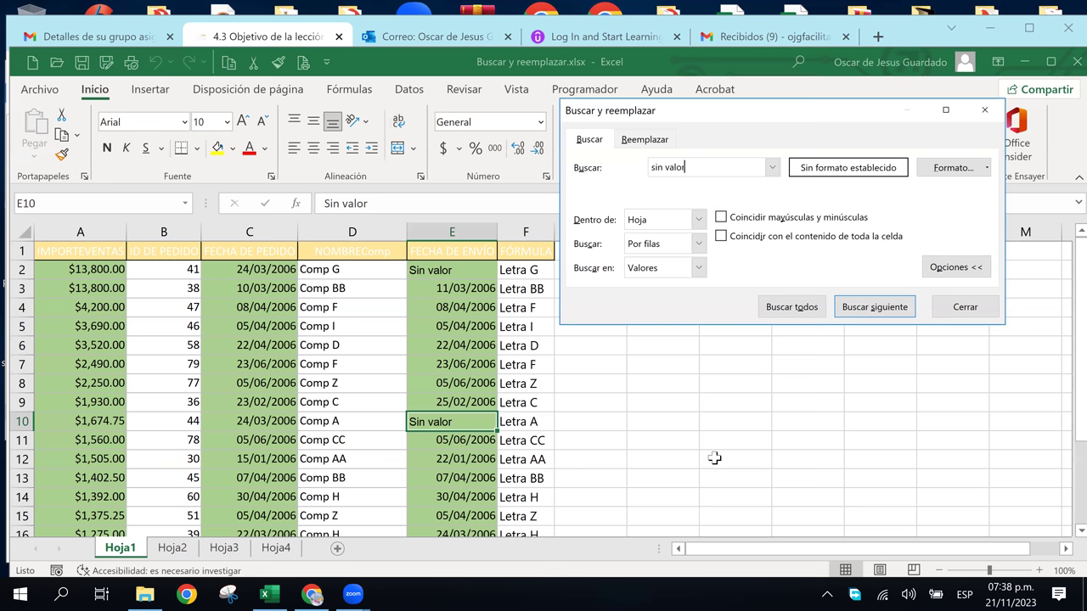
{"action": "left_click", "coordinate": [721, 217]}
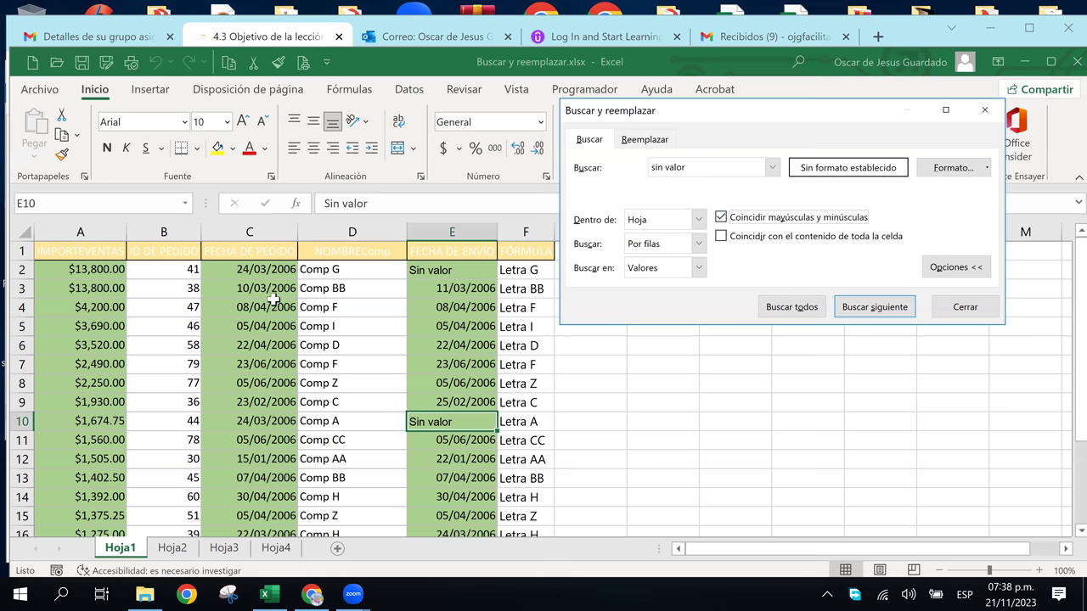
Rerun the case-sensitive 'sin valor' search and dismiss the not-found message
{"action": "left_click", "coordinate": [49, 288]}
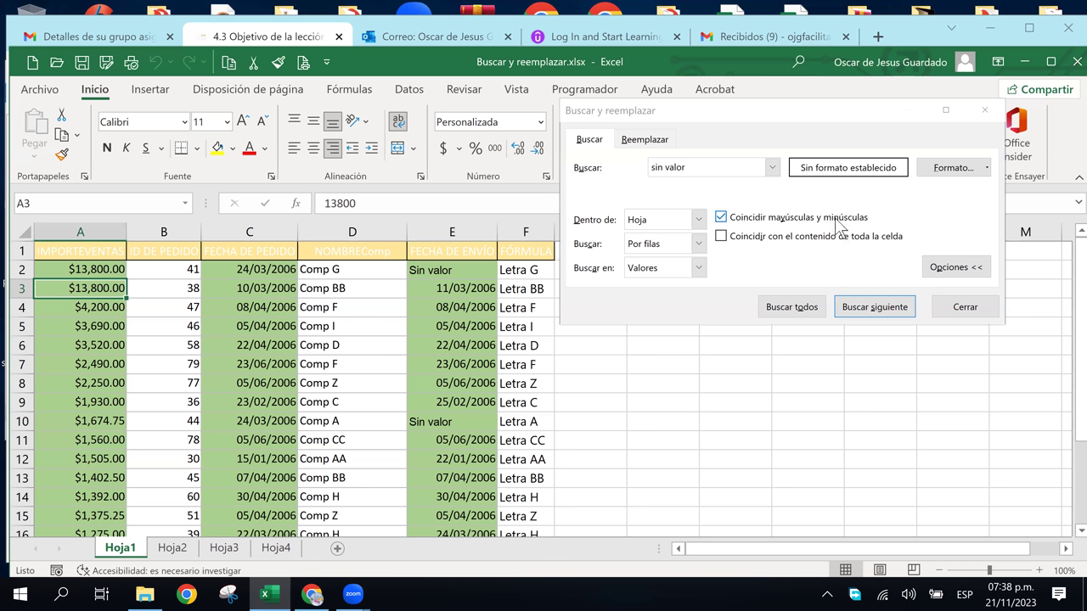
{"action": "left_click", "coordinate": [865, 308]}
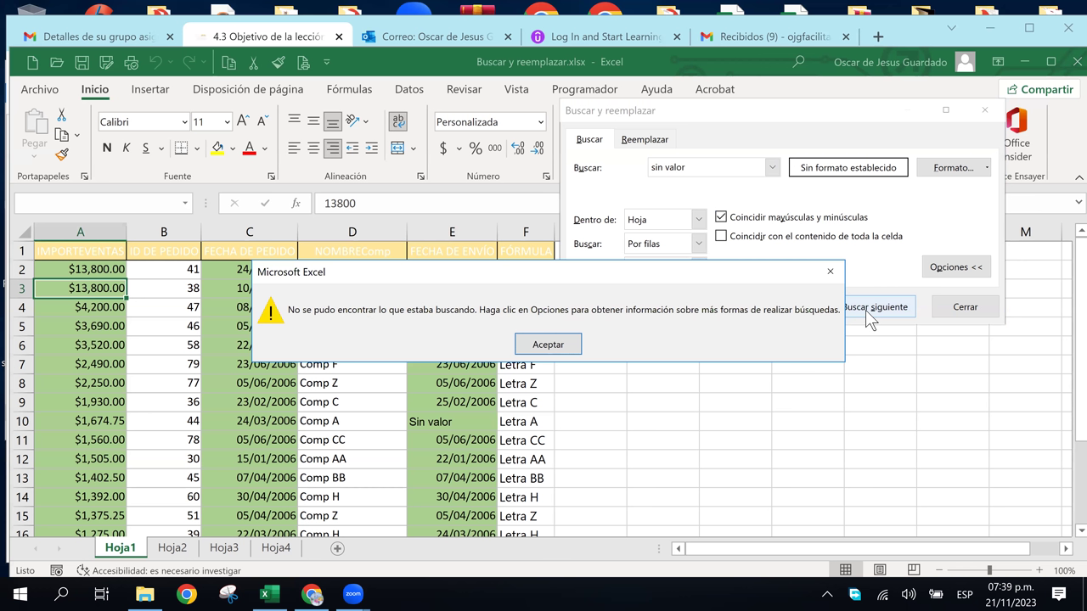
{"action": "left_click", "coordinate": [558, 344]}
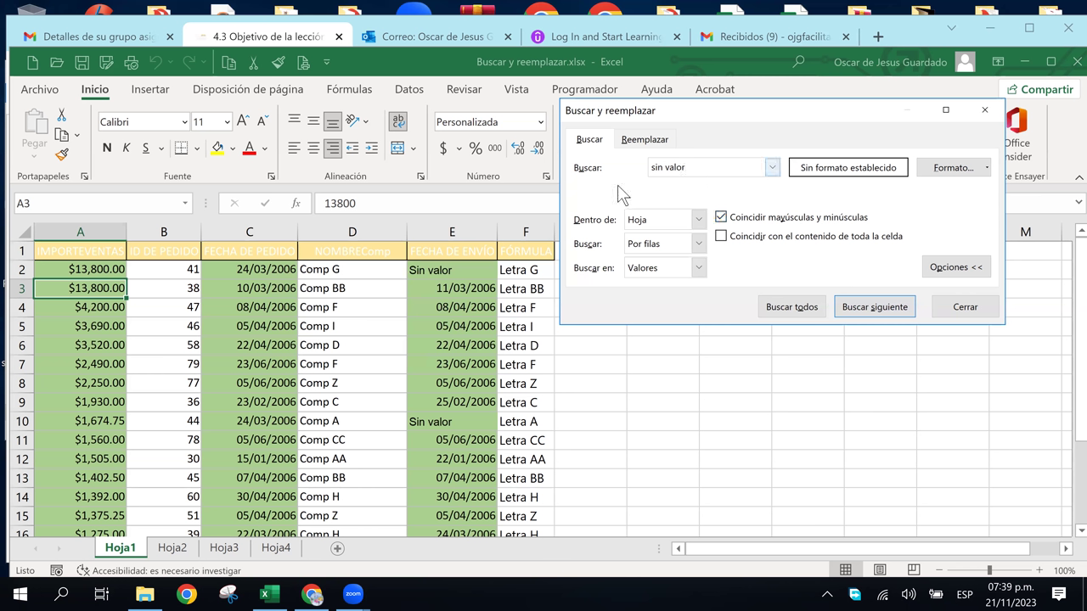
Disable 'Coincidir mayúsculas y minúsculas' and find 'sin valor' again, landing on E10
{"action": "left_click_drag", "start_coordinate": [694, 166], "coordinate": [593, 162]}
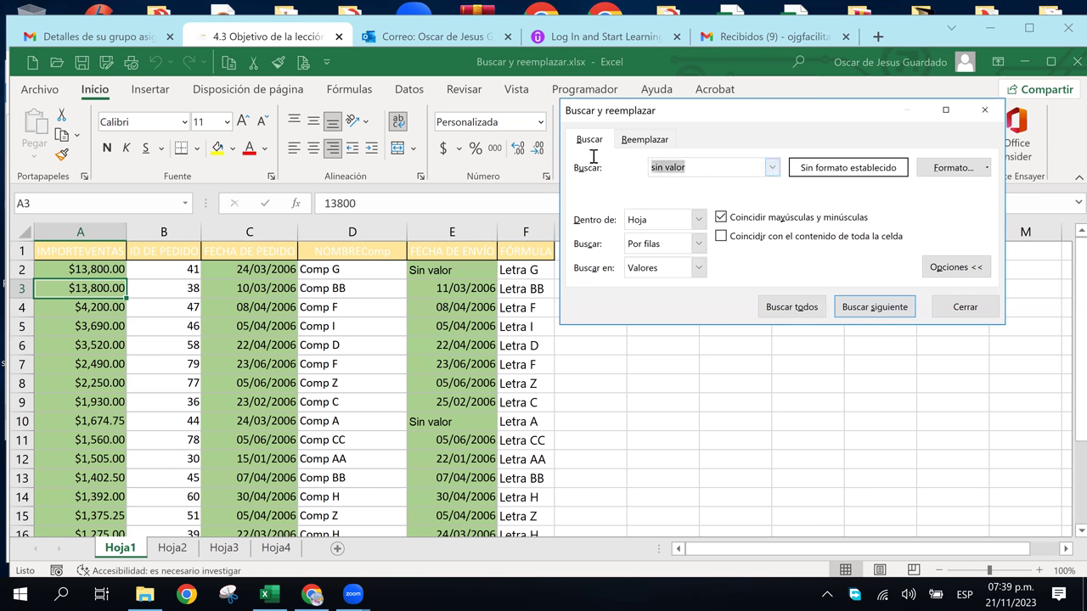
{"action": "left_click", "coordinate": [730, 219]}
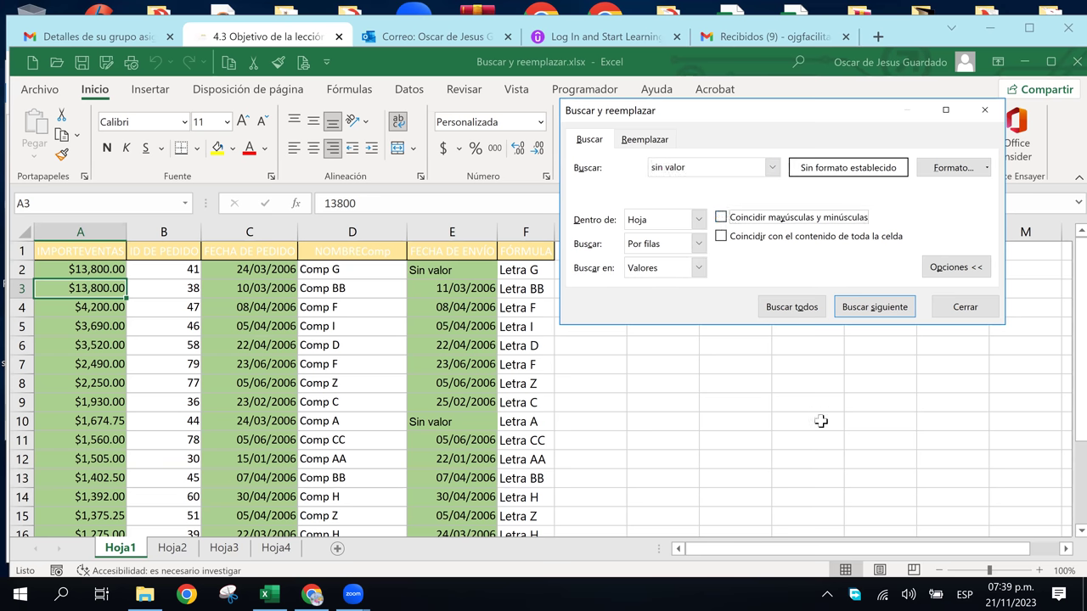
{"action": "left_click", "coordinate": [879, 310]}
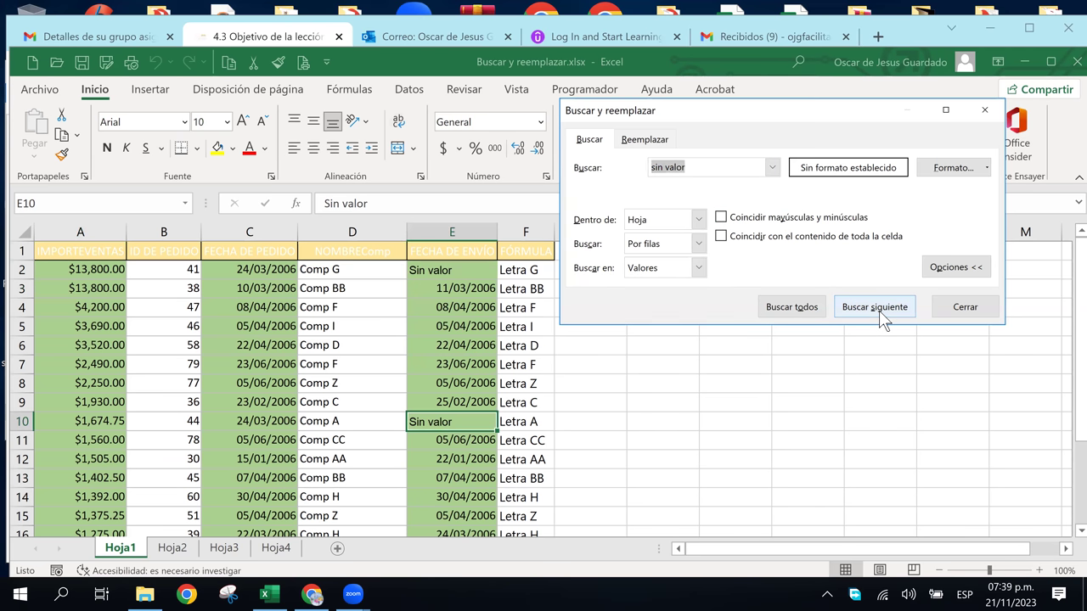
Turn case matching back on and capitalise the search text to 'Sin valor'
{"action": "left_click", "coordinate": [677, 167]}
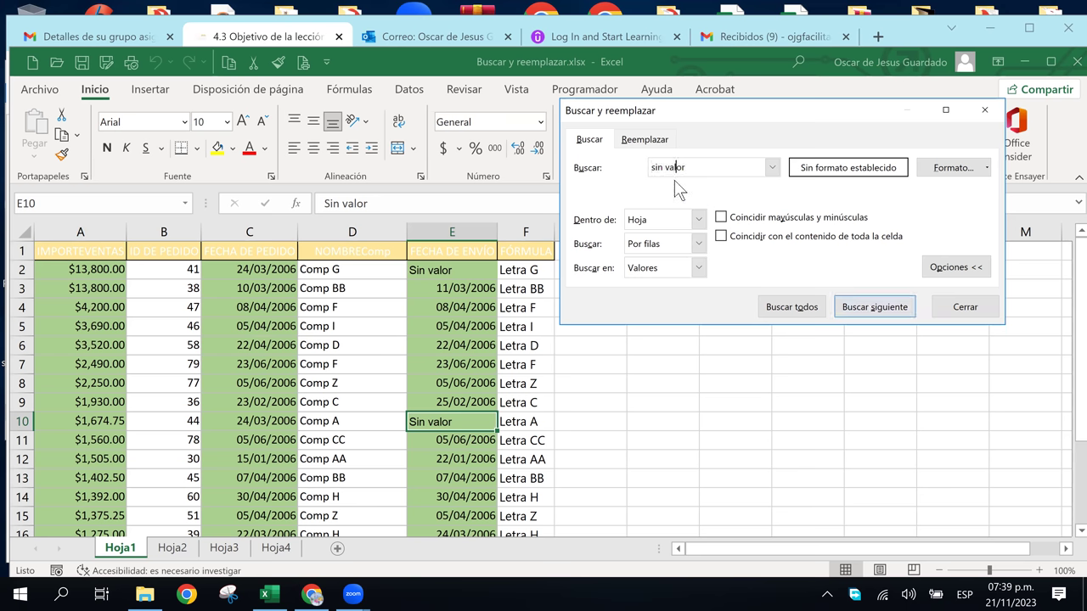
{"action": "left_click", "coordinate": [730, 218]}
{"action": "left_click", "coordinate": [81, 270]}
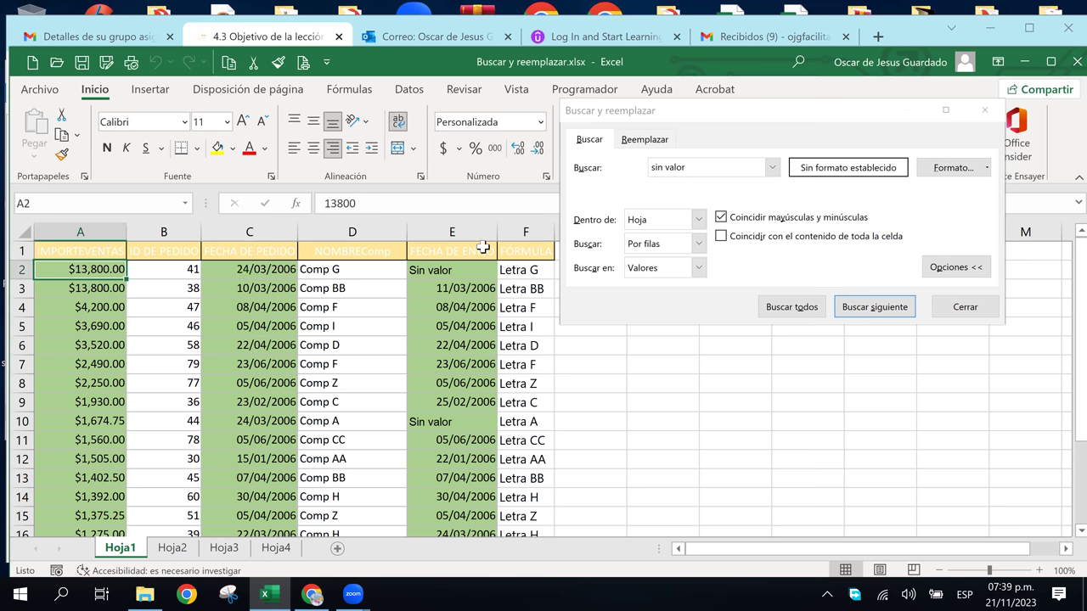
{"action": "left_click", "coordinate": [654, 168]}
{"action": "key", "text": "BackSpace"}
{"action": "type", "text": "S"}
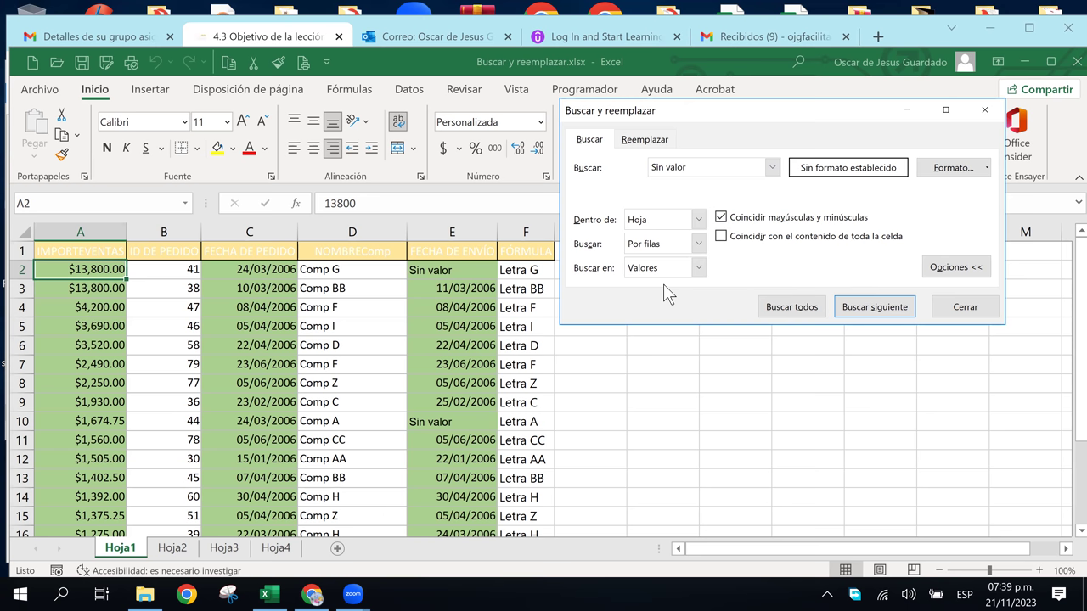
Cycle through the case-sensitive Sin valor matches in E2, E10 and E21
{"action": "left_click", "coordinate": [899, 311]}
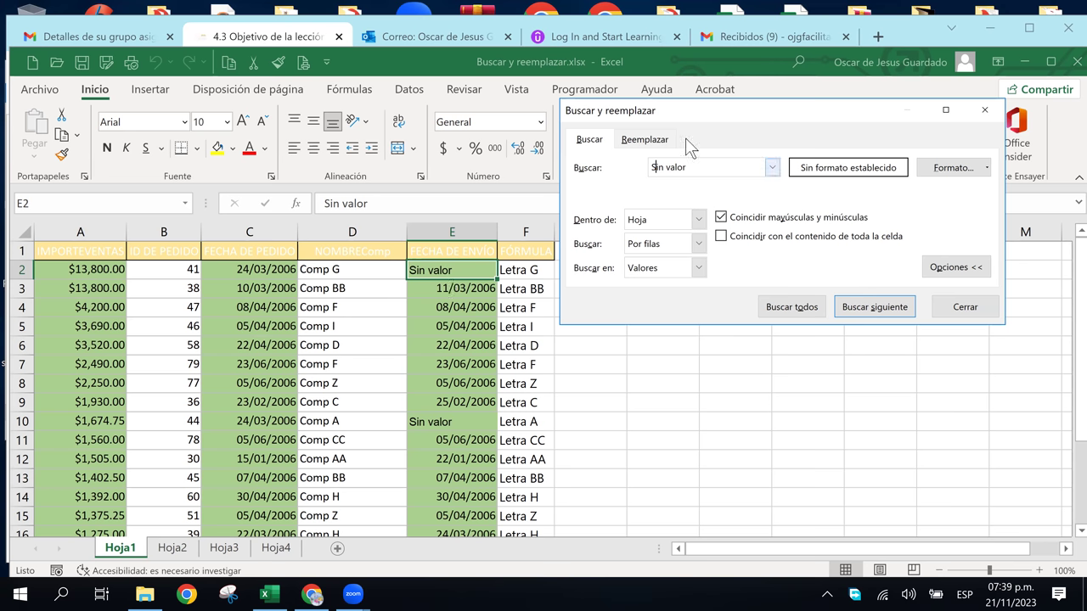
{"action": "left_click", "coordinate": [860, 312]}
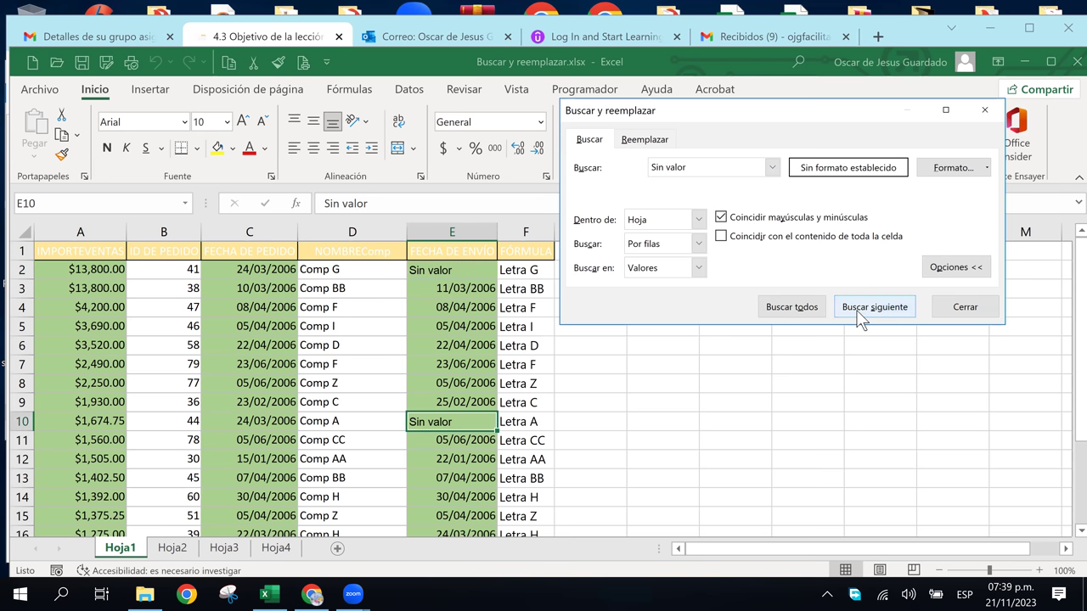
{"action": "left_click", "coordinate": [860, 312]}
{"action": "left_click", "coordinate": [860, 312]}
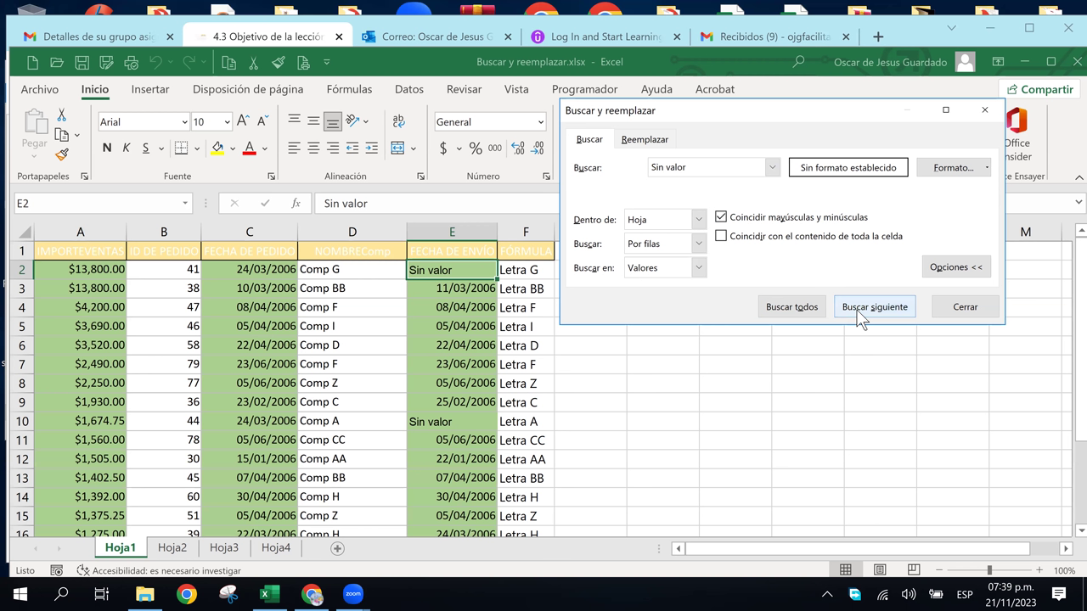
{"action": "left_click_drag", "start_coordinate": [695, 168], "coordinate": [630, 167]}
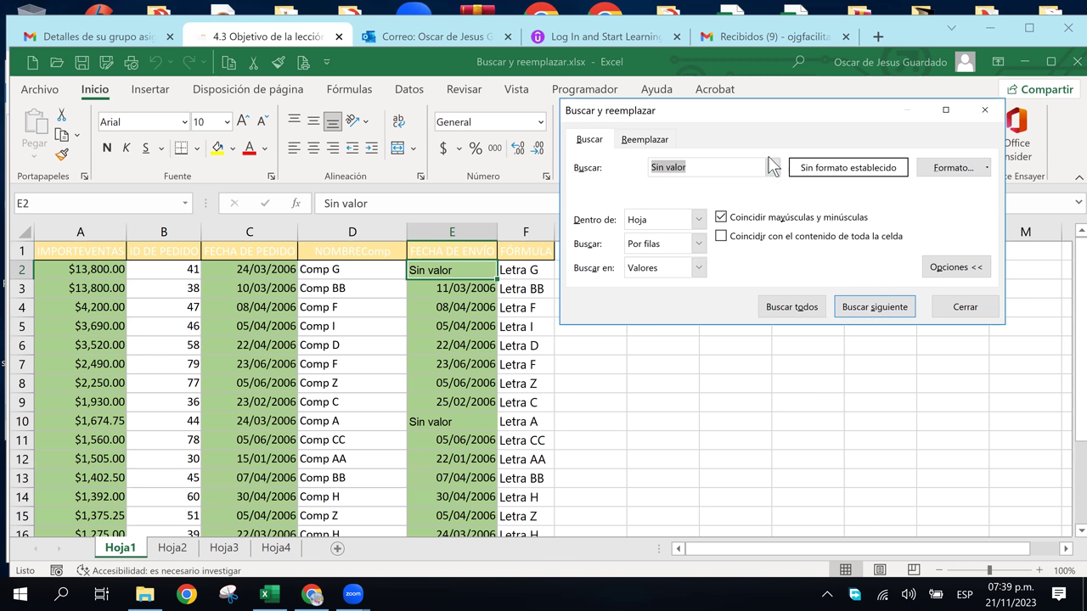
Search values for 60, skipping the partial match 1560 to reach order ID 60 in B14
{"action": "type", "text": "60"}
{"action": "left_click", "coordinate": [698, 268]}
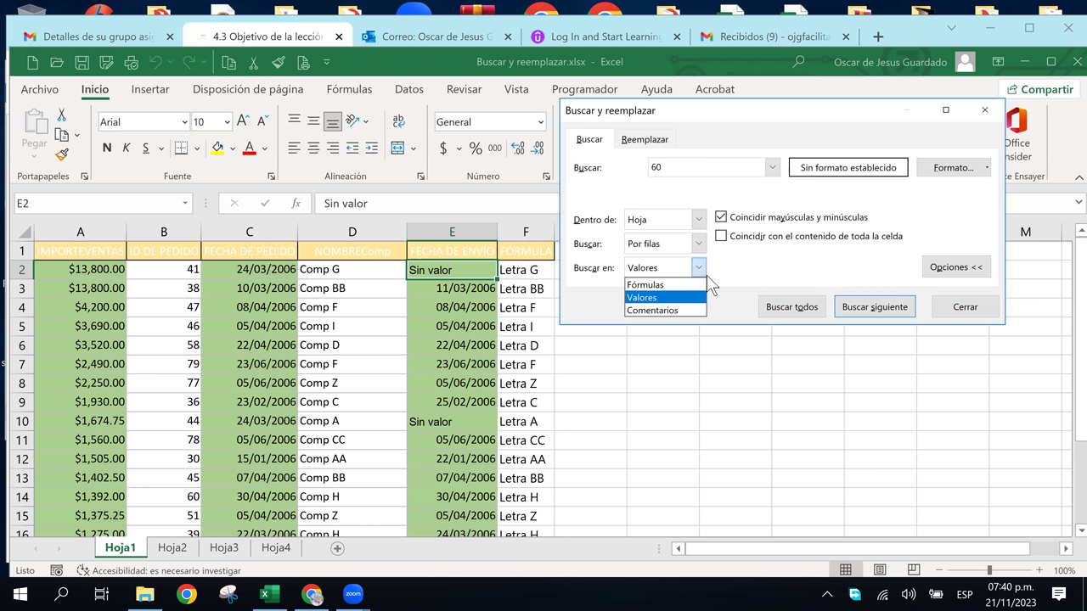
{"action": "left_click", "coordinate": [706, 276]}
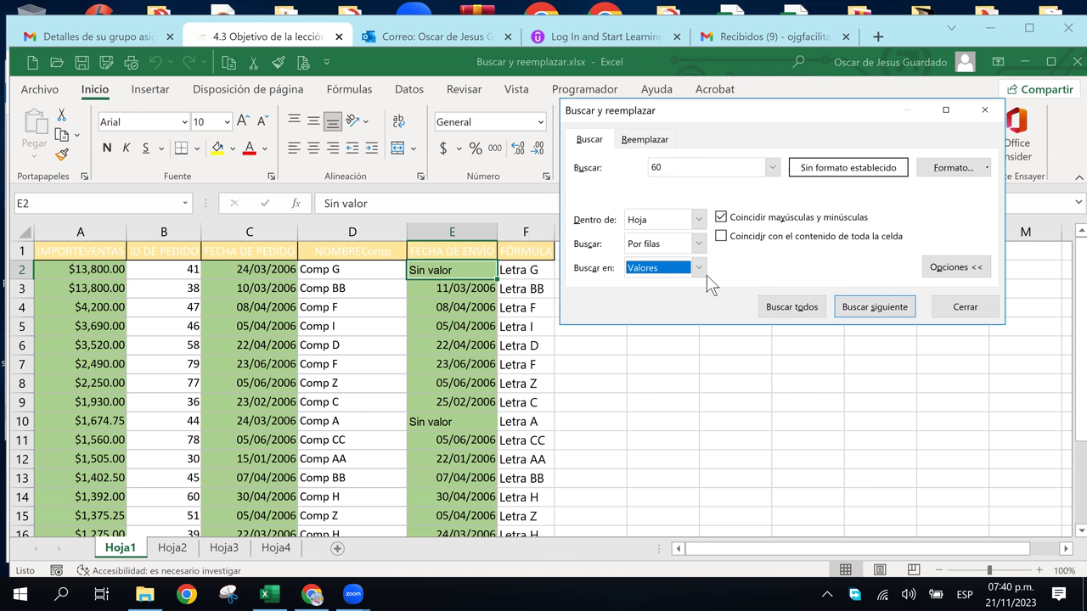
{"action": "left_click", "coordinate": [898, 307]}
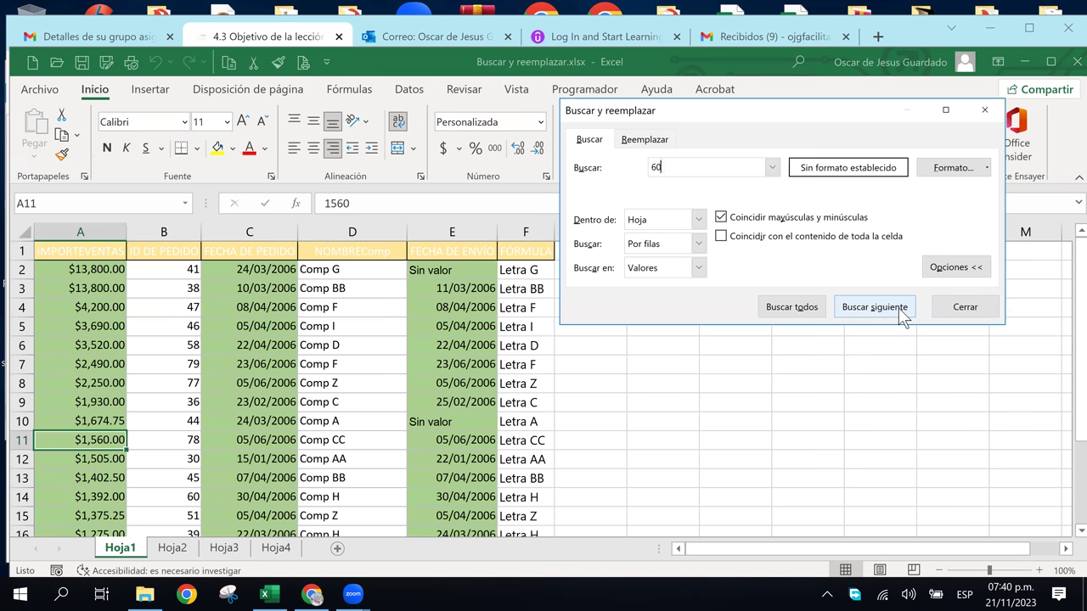
{"action": "left_click", "coordinate": [899, 308]}
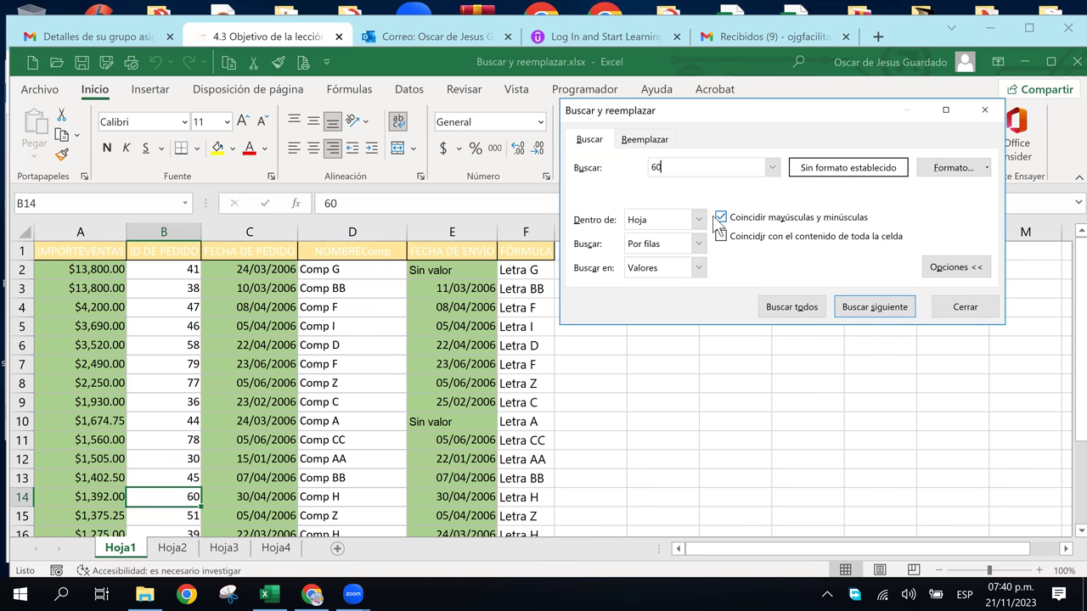
{"action": "left_click", "coordinate": [774, 169]}
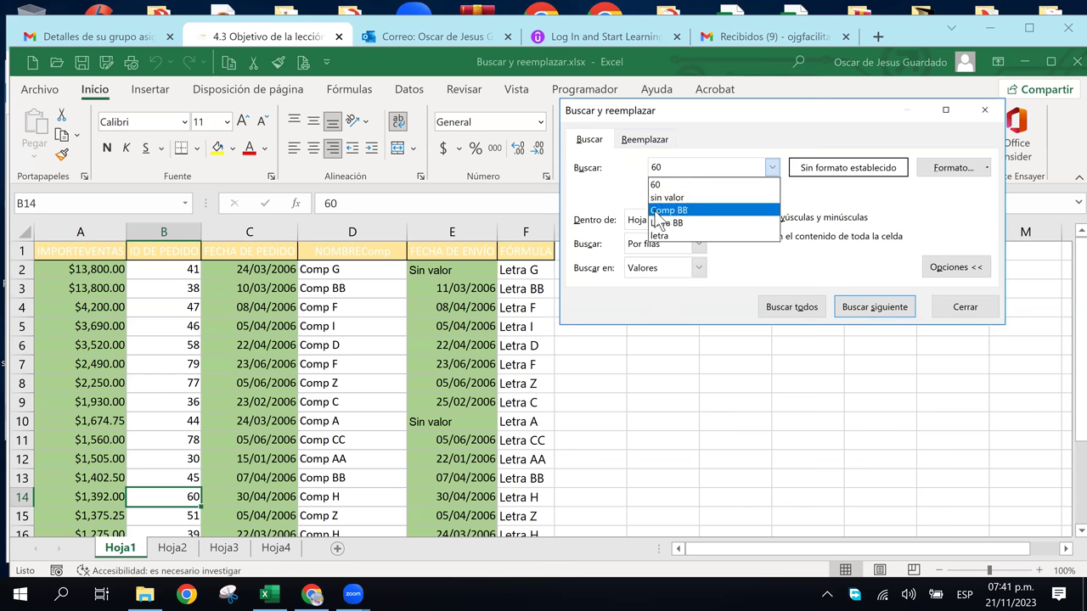
{"action": "left_click", "coordinate": [774, 169]}
{"action": "left_click", "coordinate": [774, 169]}
{"action": "left_click", "coordinate": [774, 169]}
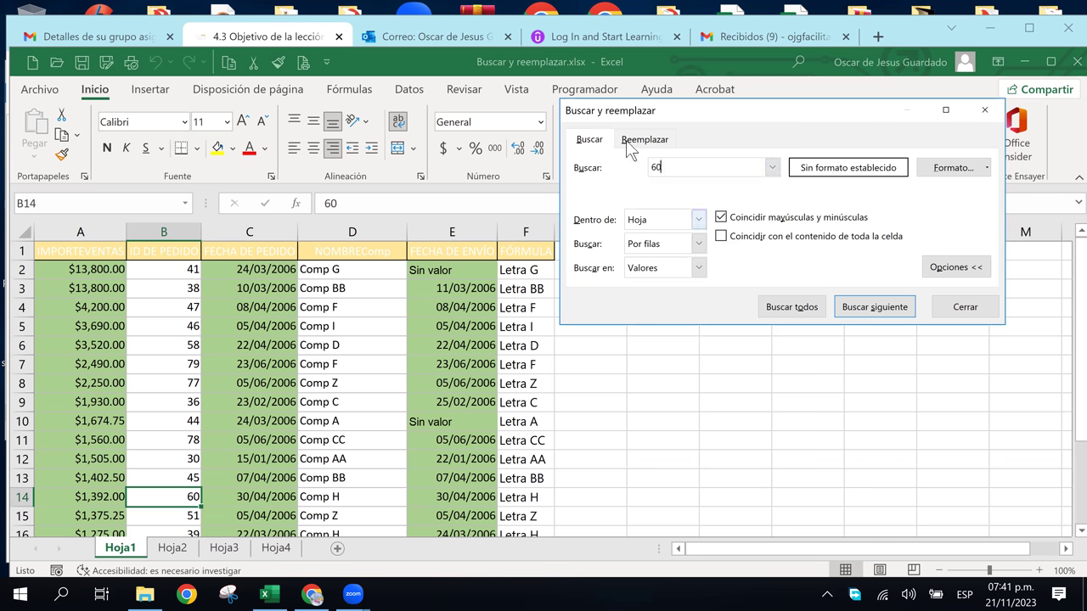
{"action": "left_click", "coordinate": [173, 551]}
{"action": "left_click", "coordinate": [173, 549]}
{"action": "left_click", "coordinate": [224, 548]}
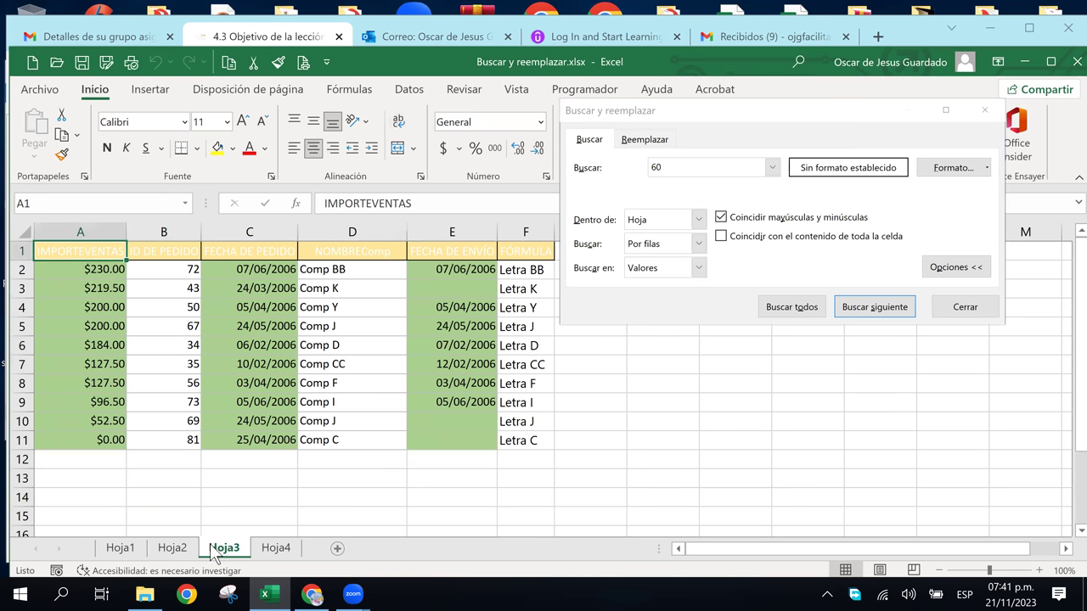
{"action": "left_click", "coordinate": [261, 549]}
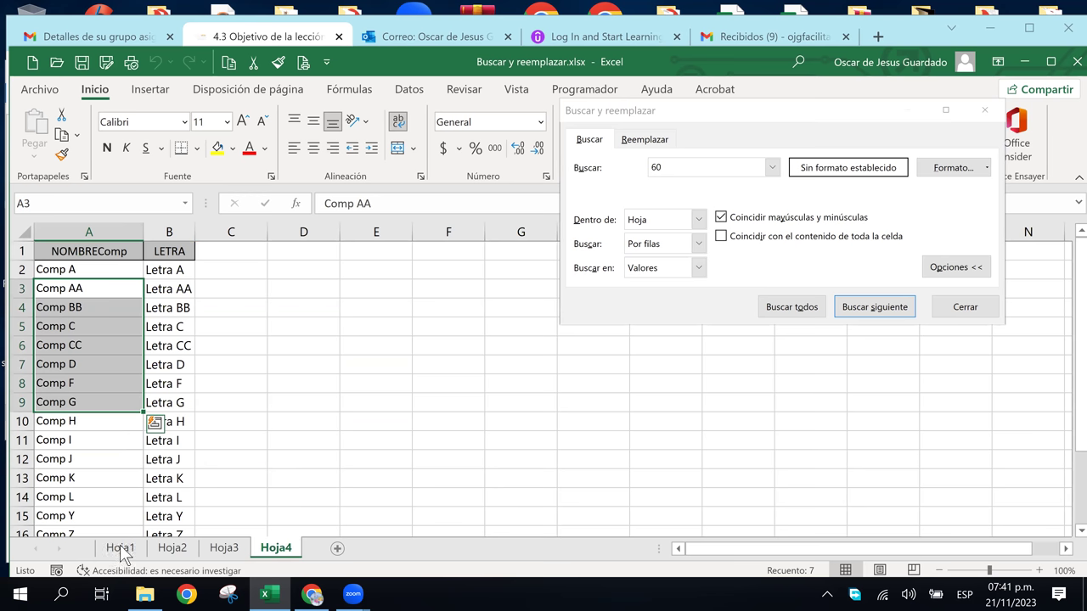
{"action": "left_click", "coordinate": [270, 402]}
{"action": "left_click", "coordinate": [96, 365]}
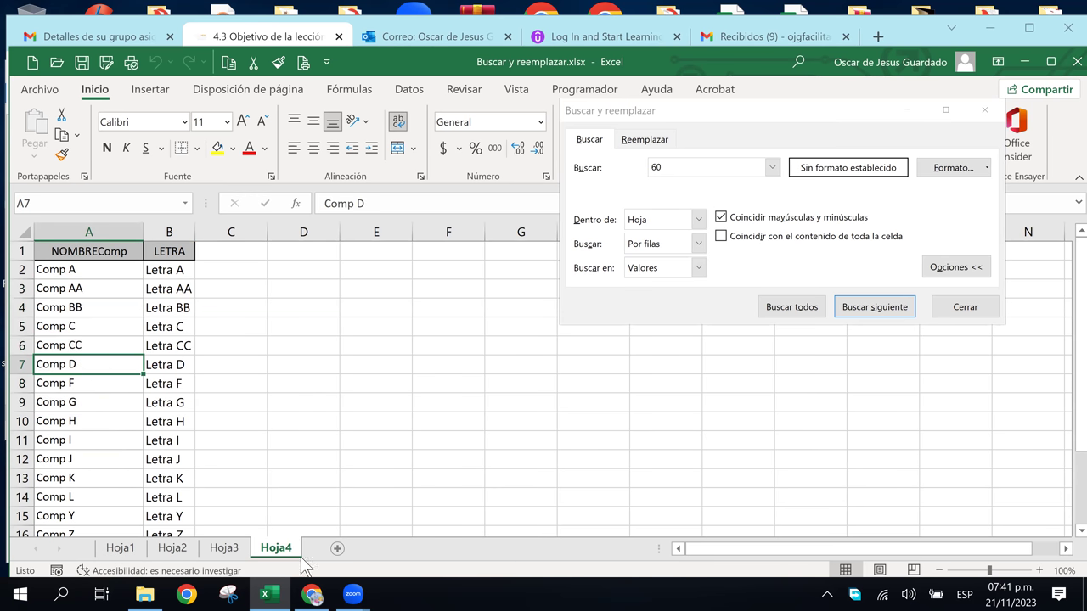
{"action": "left_click", "coordinate": [173, 548]}
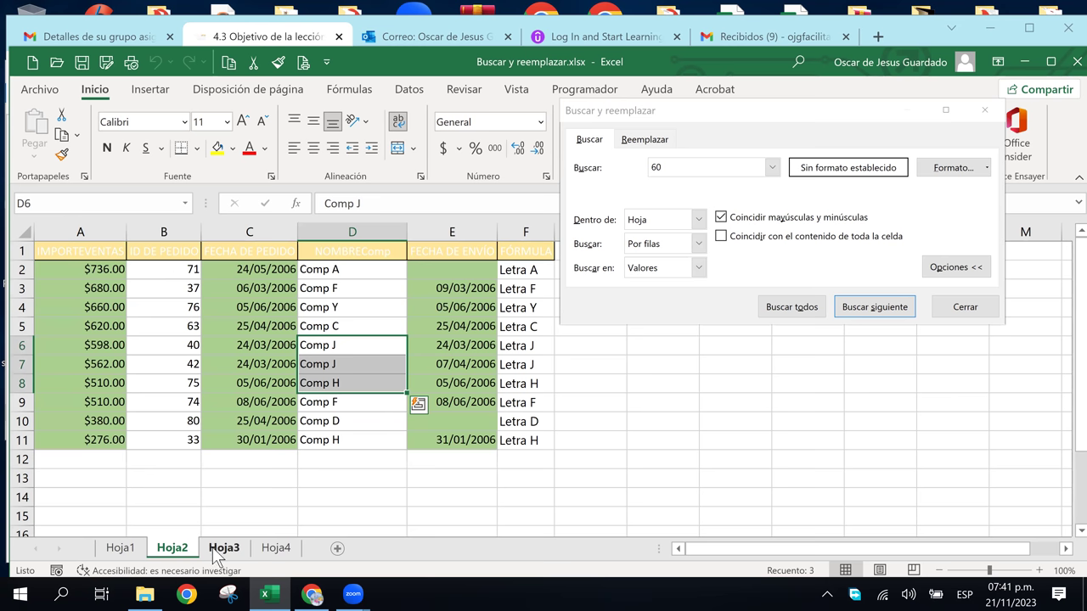
{"action": "left_click", "coordinate": [214, 552]}
{"action": "left_click", "coordinate": [119, 549]}
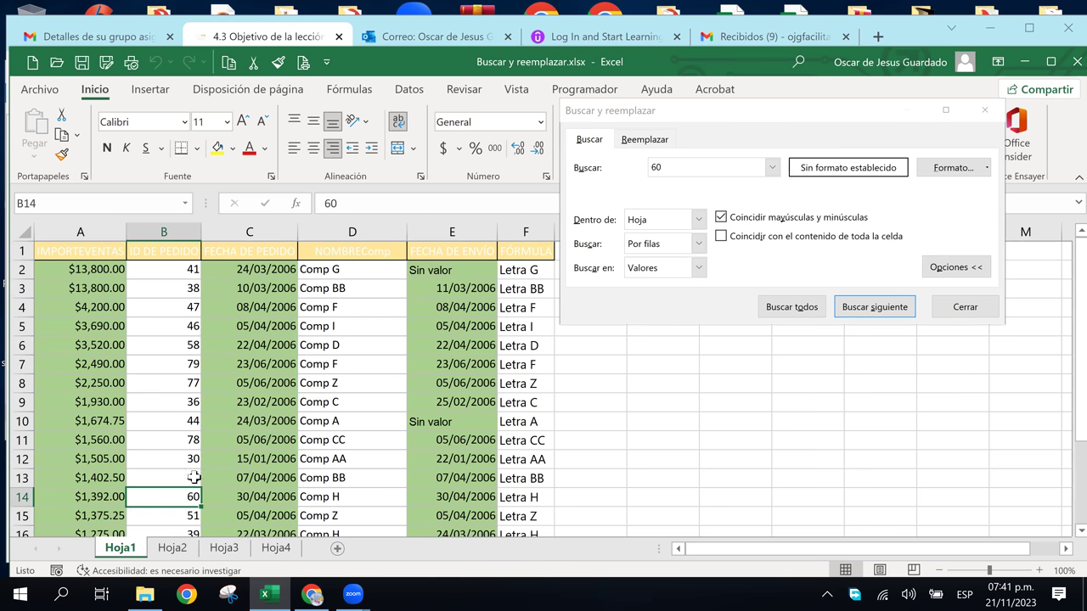
{"action": "left_click", "coordinate": [506, 361]}
{"action": "left_click", "coordinate": [516, 331]}
{"action": "left_click", "coordinate": [516, 348]}
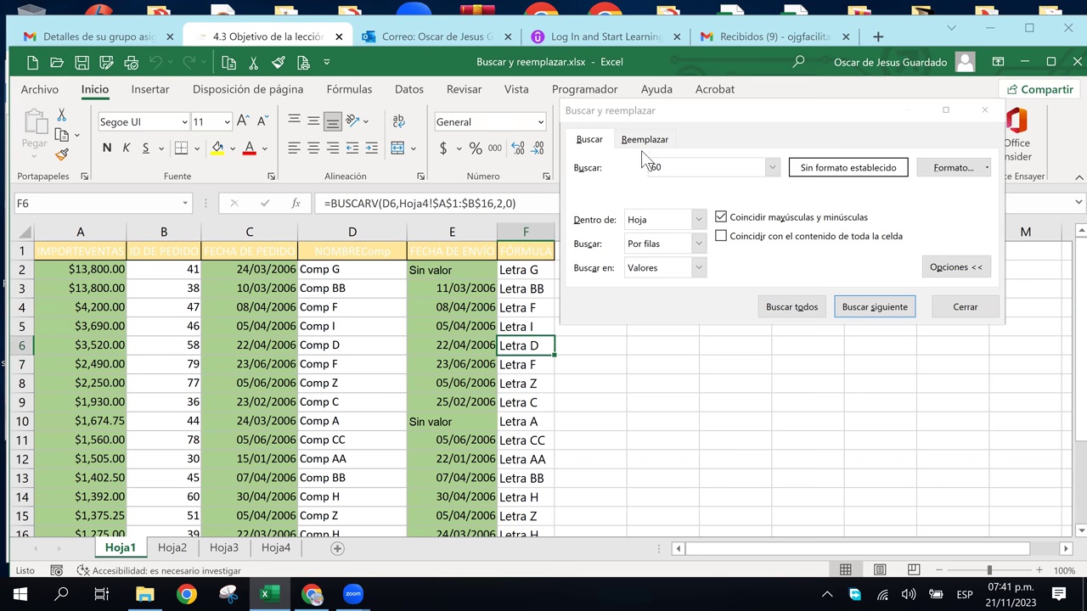
Search for 'Letra D' across the whole workbook (Libro), in Valores, by columns
{"action": "left_click_drag", "start_coordinate": [696, 167], "coordinate": [645, 170]}
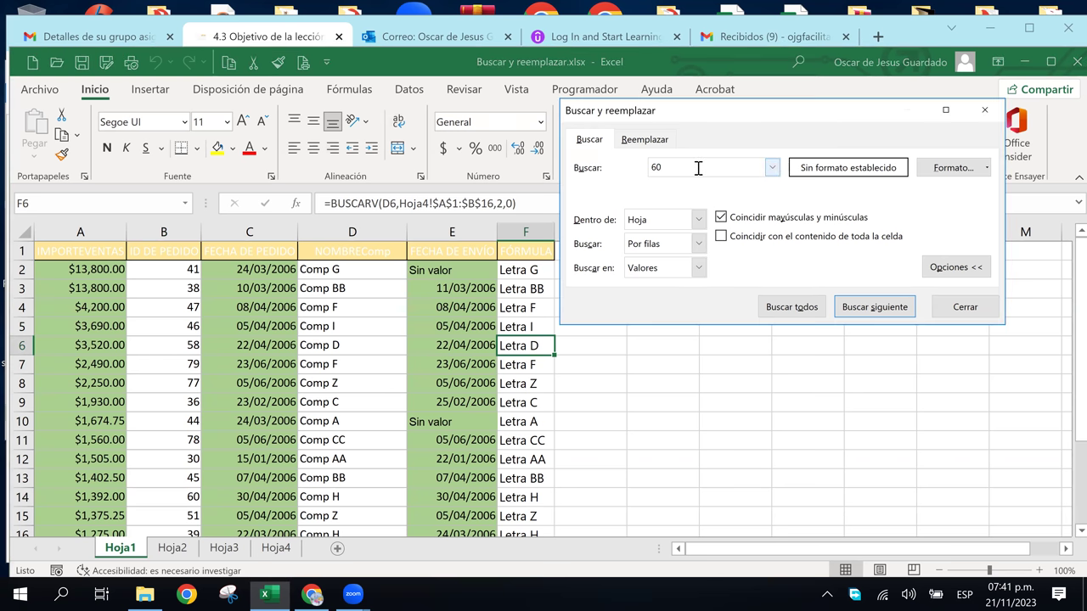
{"action": "type", "text": "Letra D"}
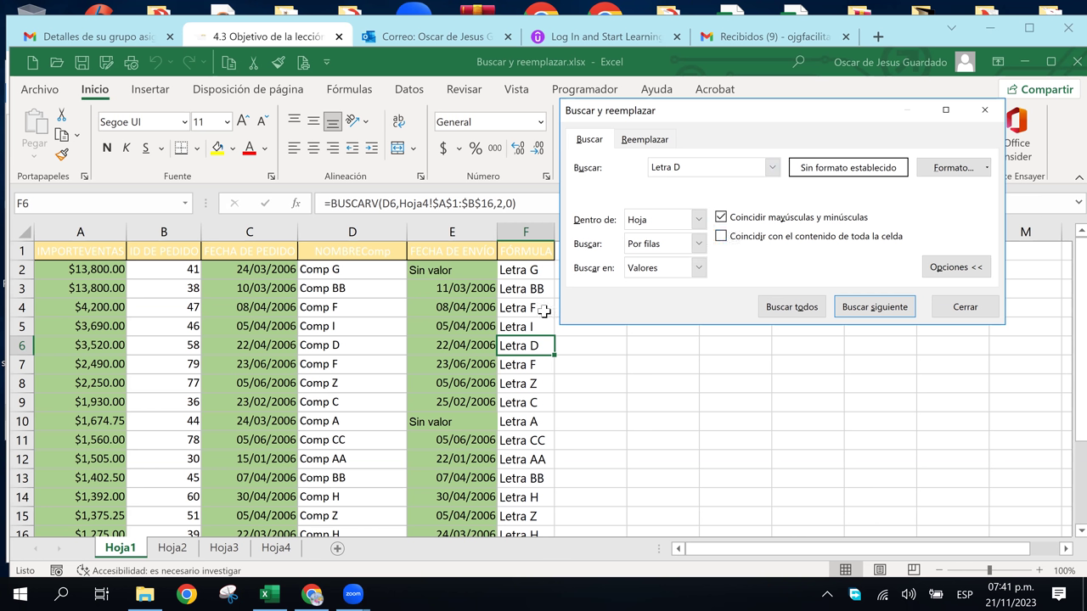
{"action": "left_click", "coordinate": [698, 220]}
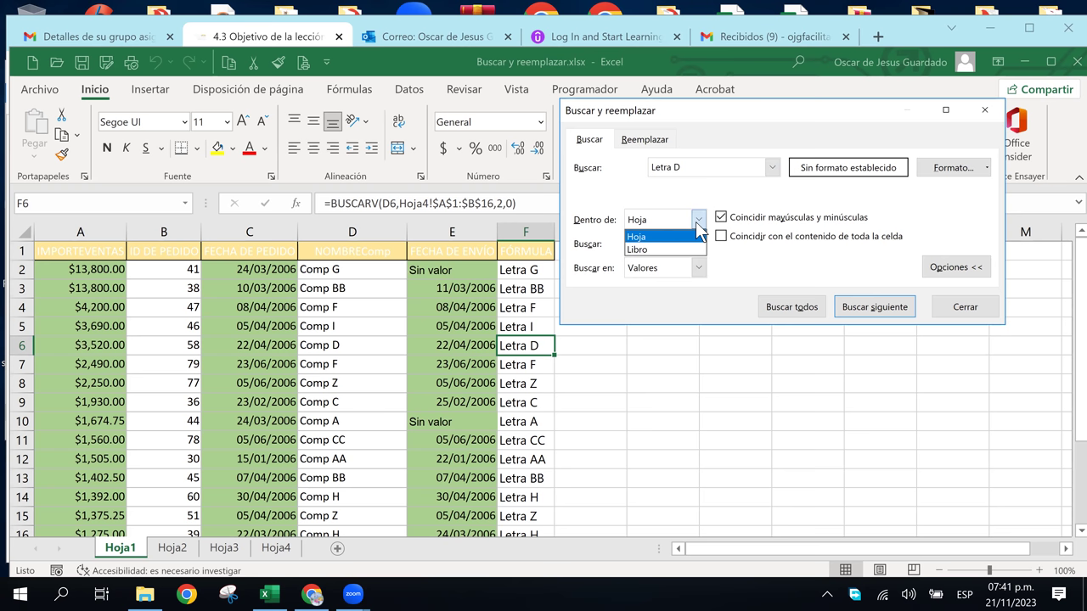
{"action": "left_click", "coordinate": [646, 251]}
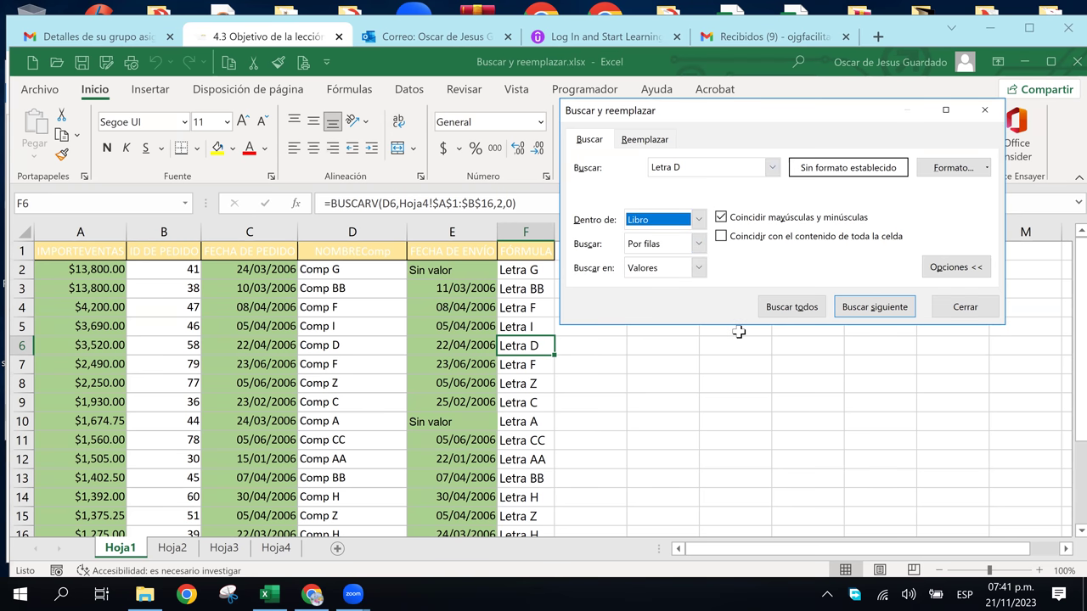
{"action": "left_click", "coordinate": [697, 268]}
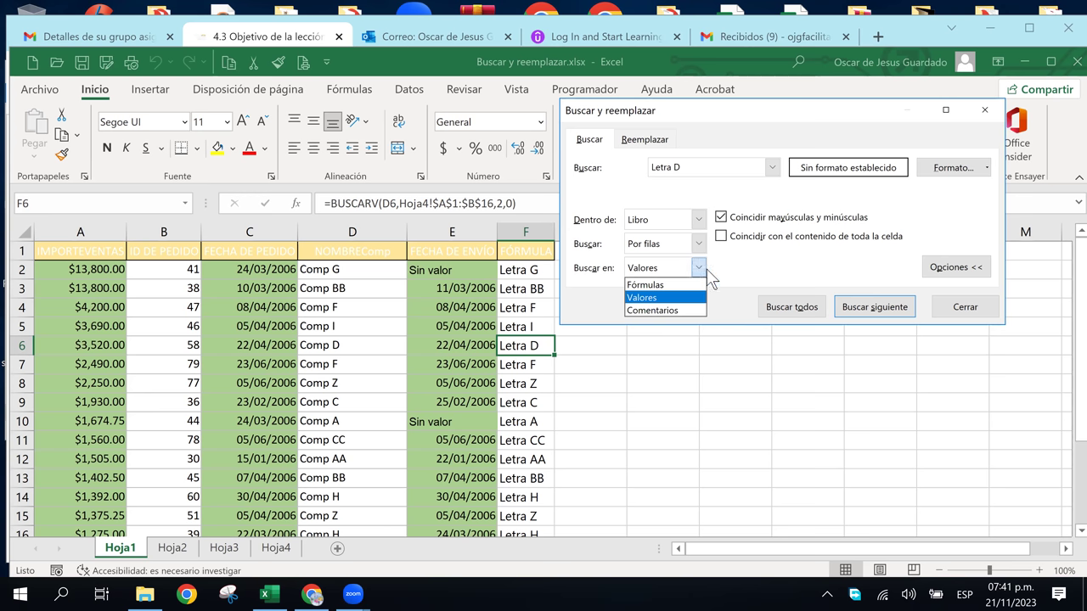
{"action": "left_click", "coordinate": [698, 268]}
{"action": "left_click", "coordinate": [698, 246]}
{"action": "left_click", "coordinate": [679, 272]}
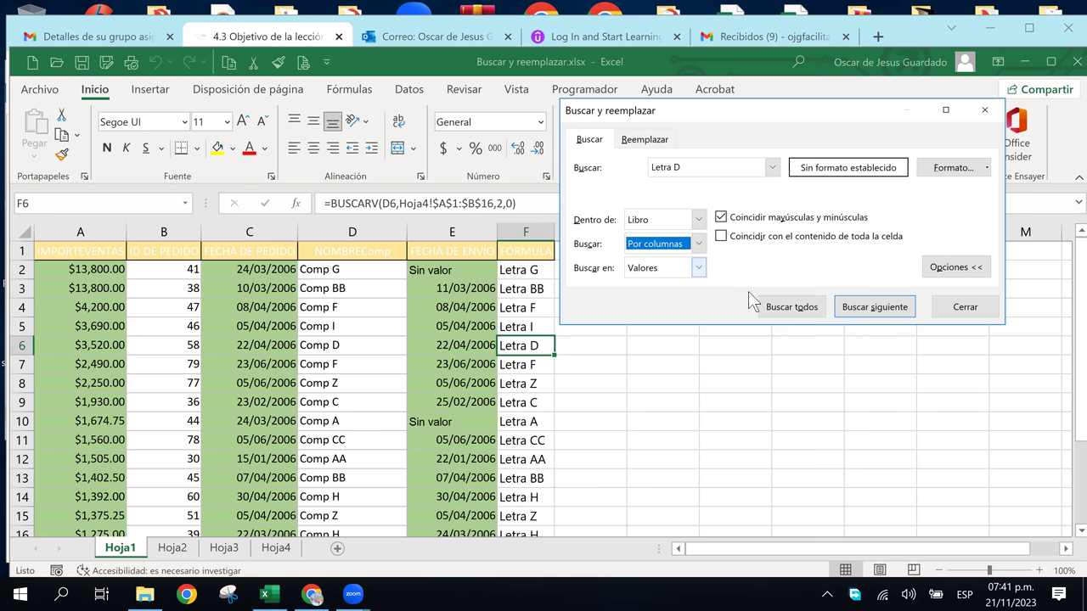
Find Letra D in F20 of Hoja1, checking sheets Hoja2 through Hoja4 as well
{"action": "left_click", "coordinate": [875, 307]}
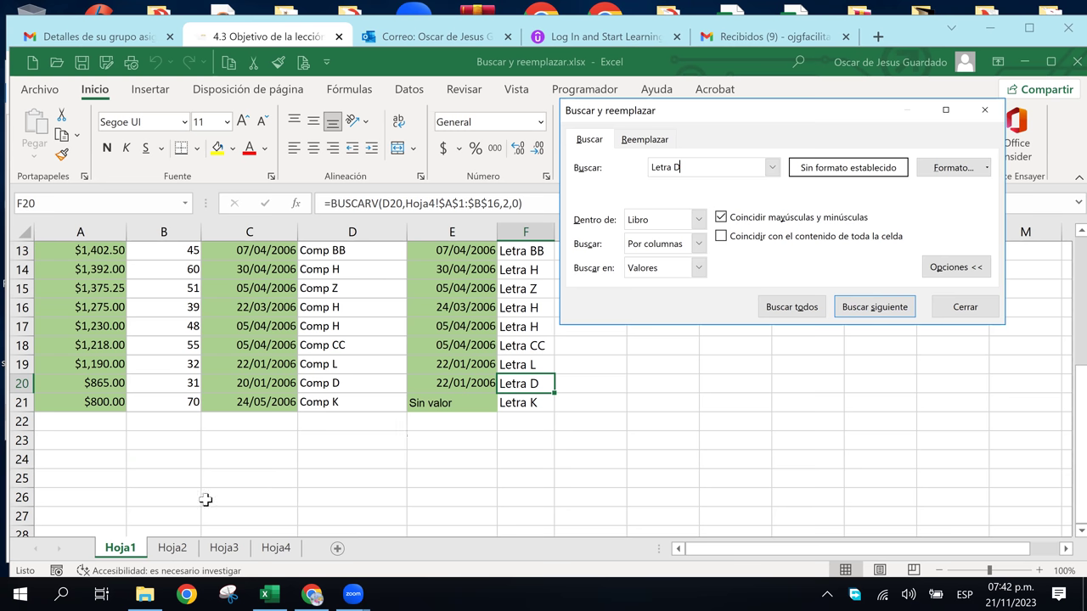
{"action": "left_click", "coordinate": [173, 549]}
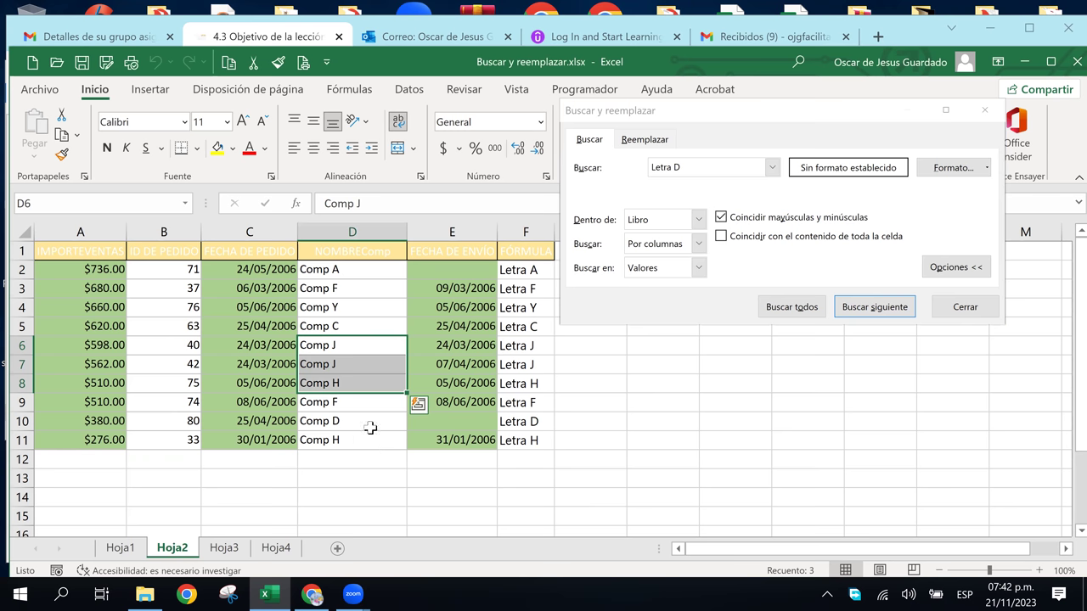
{"action": "left_click", "coordinate": [228, 549]}
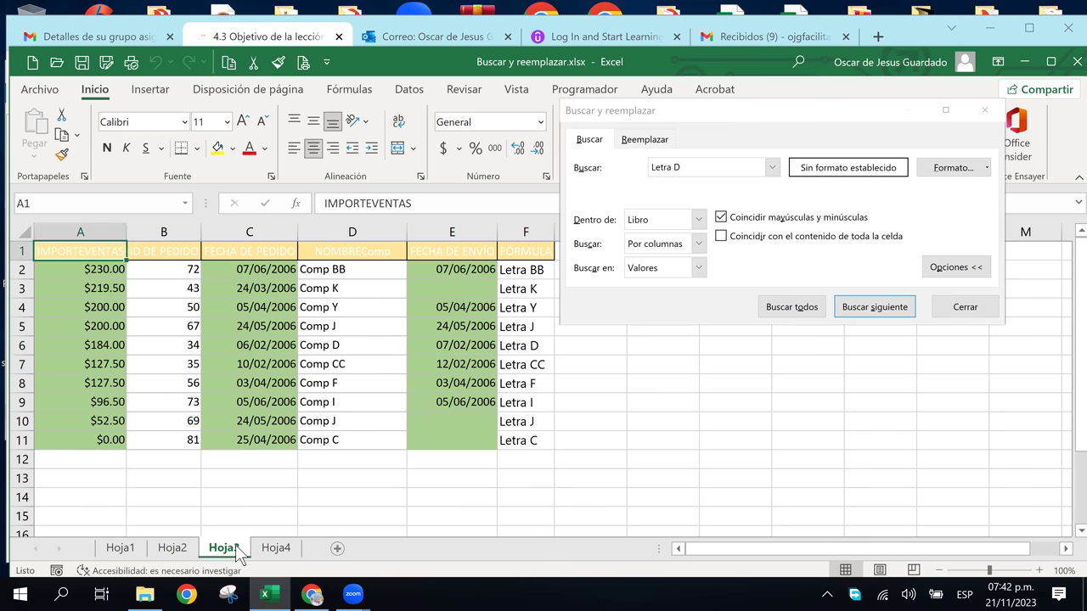
{"action": "left_click", "coordinate": [287, 551]}
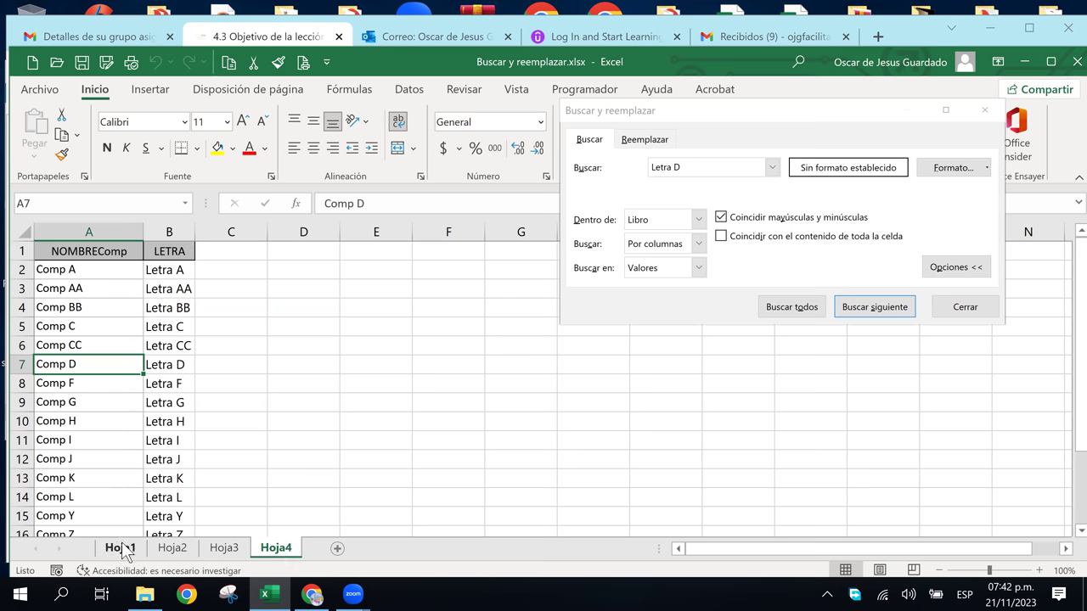
{"action": "left_click", "coordinate": [123, 549]}
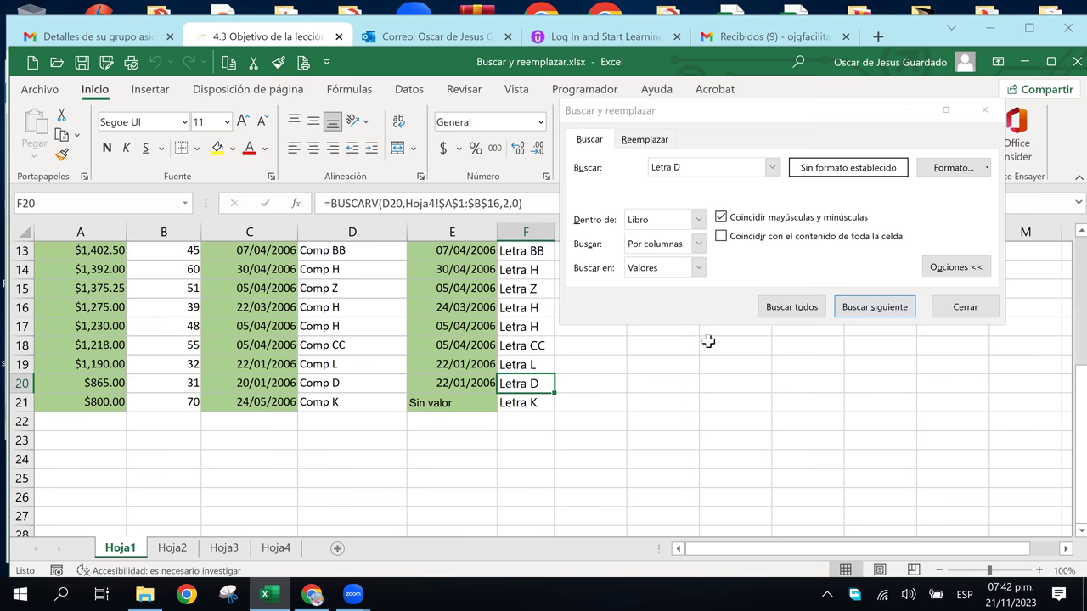
Switch the search order back to rows and step through the Letra D matches on Hoja2–Hoja4
{"action": "left_click", "coordinate": [698, 246]}
{"action": "left_click", "coordinate": [655, 258]}
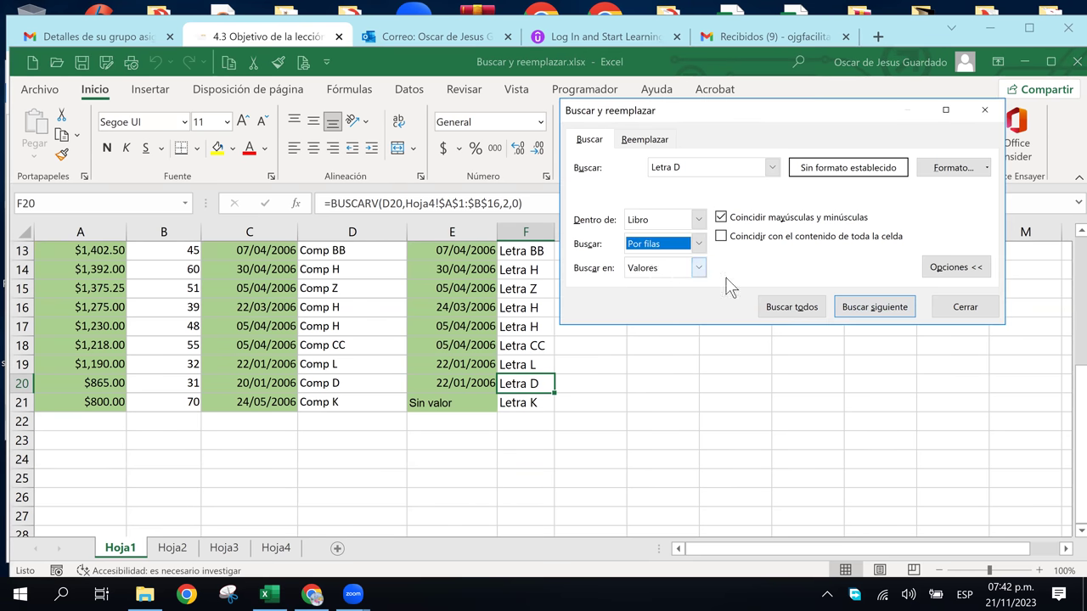
{"action": "left_click", "coordinate": [860, 311]}
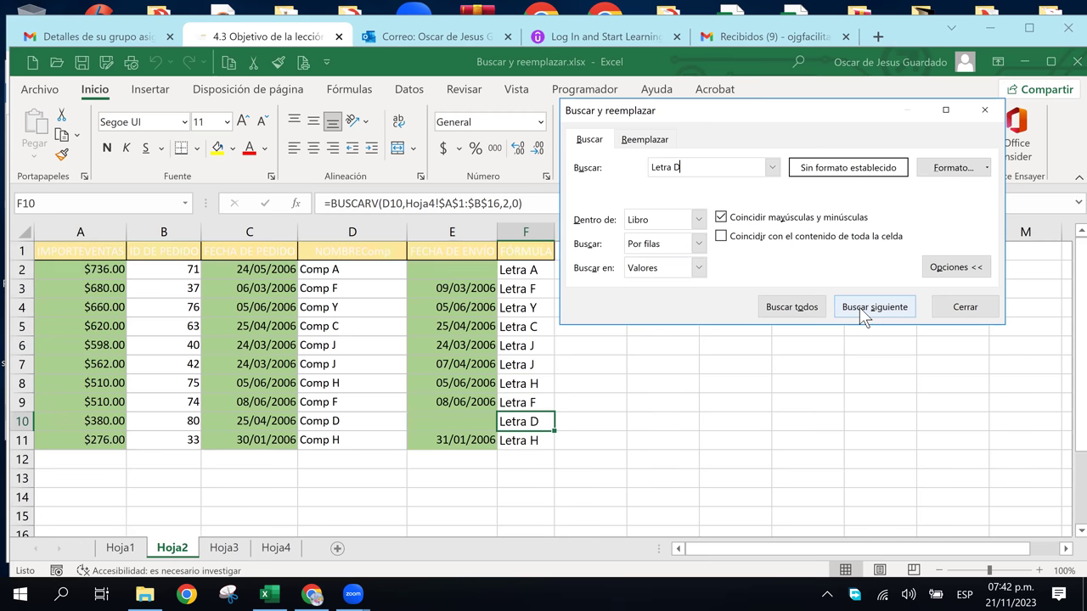
{"action": "left_click", "coordinate": [860, 308]}
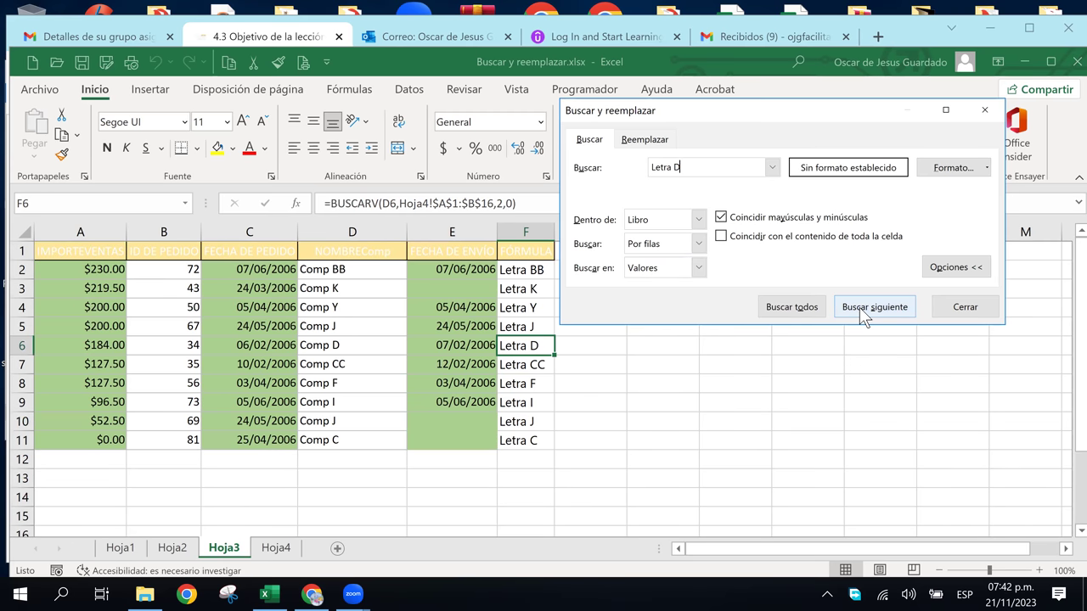
{"action": "left_click", "coordinate": [859, 308]}
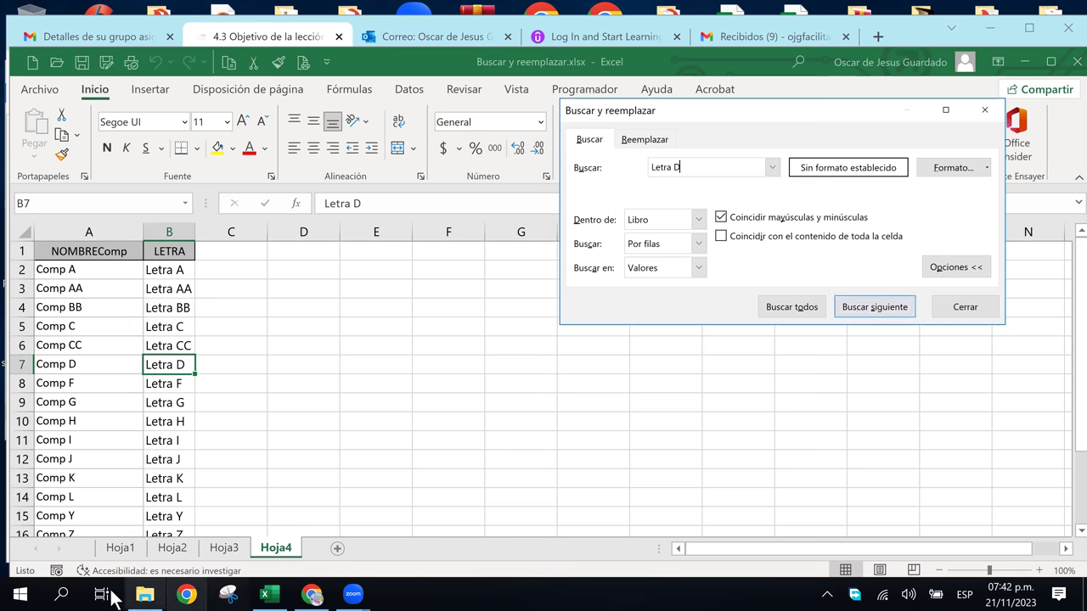
{"action": "left_click", "coordinate": [103, 552]}
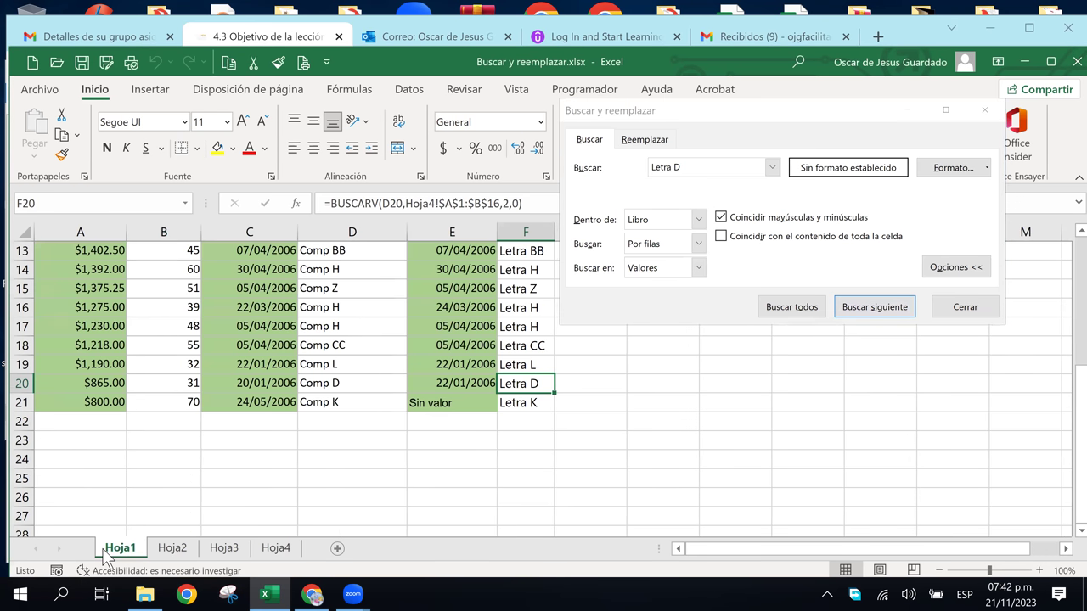
From cell C16, cycle through the Letra D matches again across Hoja1–Hoja4 and return to Hoja1
{"action": "left_click", "coordinate": [231, 311]}
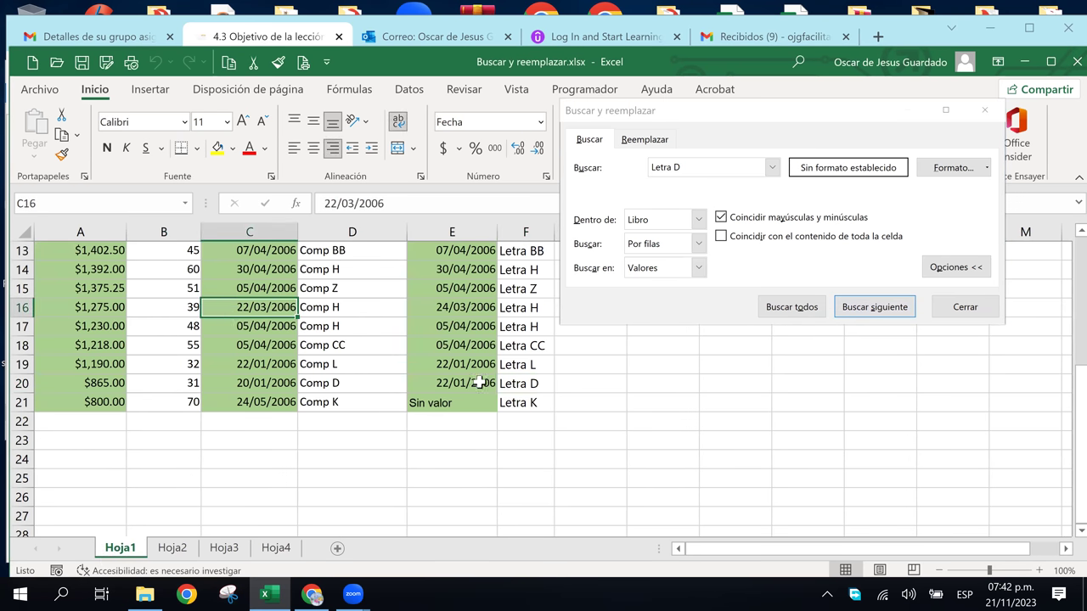
{"action": "left_click", "coordinate": [877, 312]}
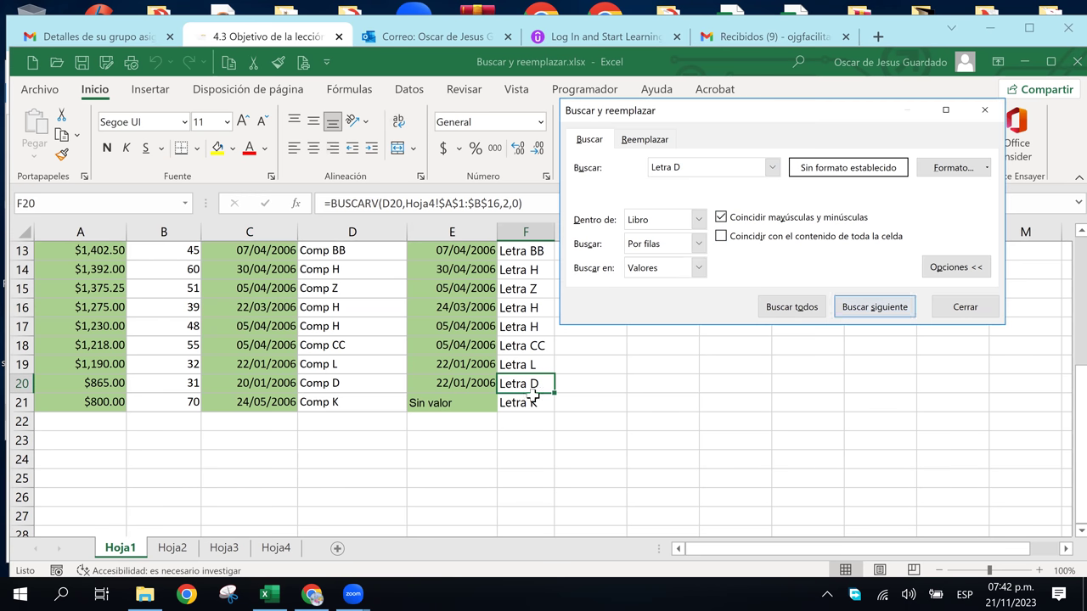
{"action": "left_click", "coordinate": [878, 305]}
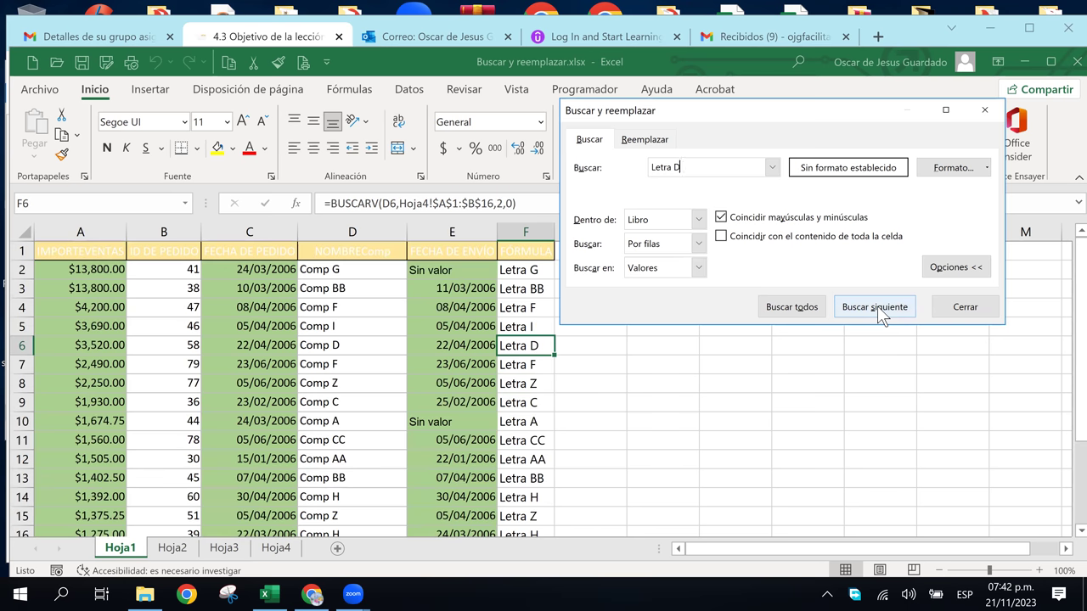
{"action": "left_click", "coordinate": [878, 306]}
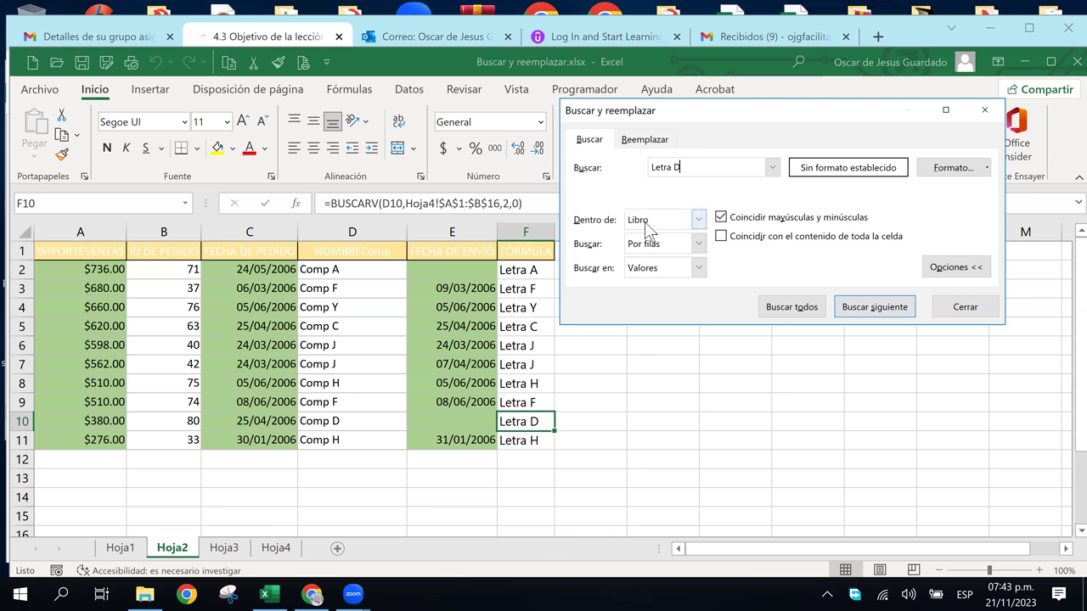
{"action": "left_click", "coordinate": [889, 307]}
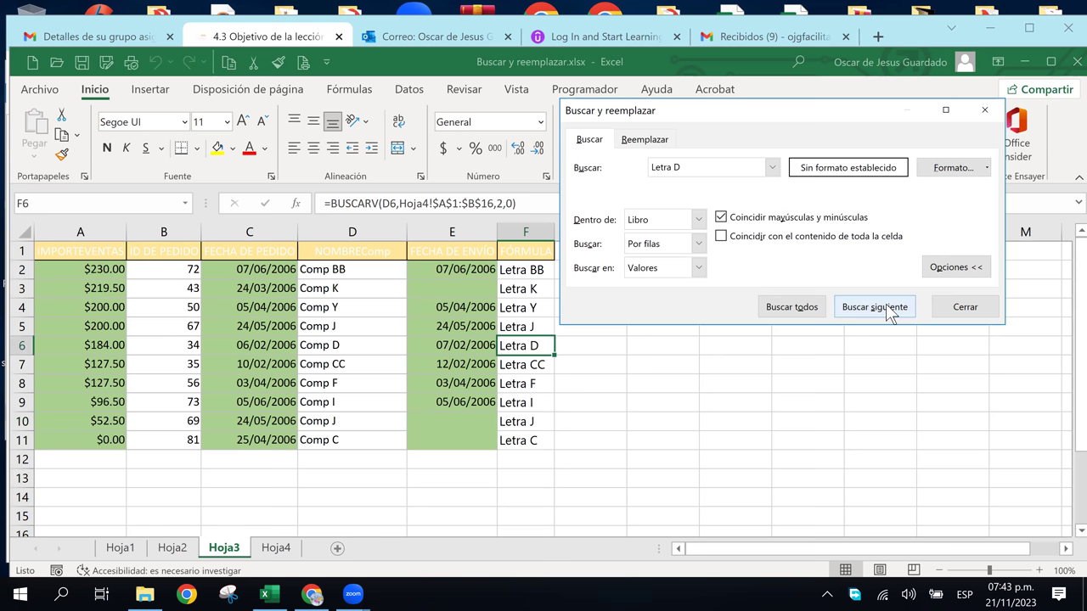
{"action": "left_click", "coordinate": [883, 308]}
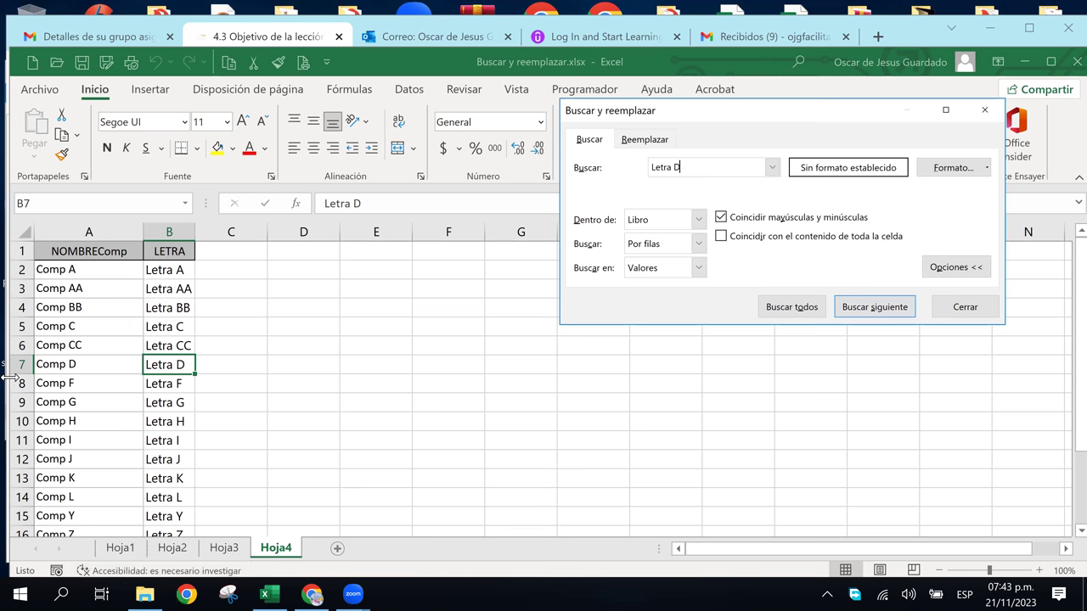
{"action": "left_click", "coordinate": [119, 549]}
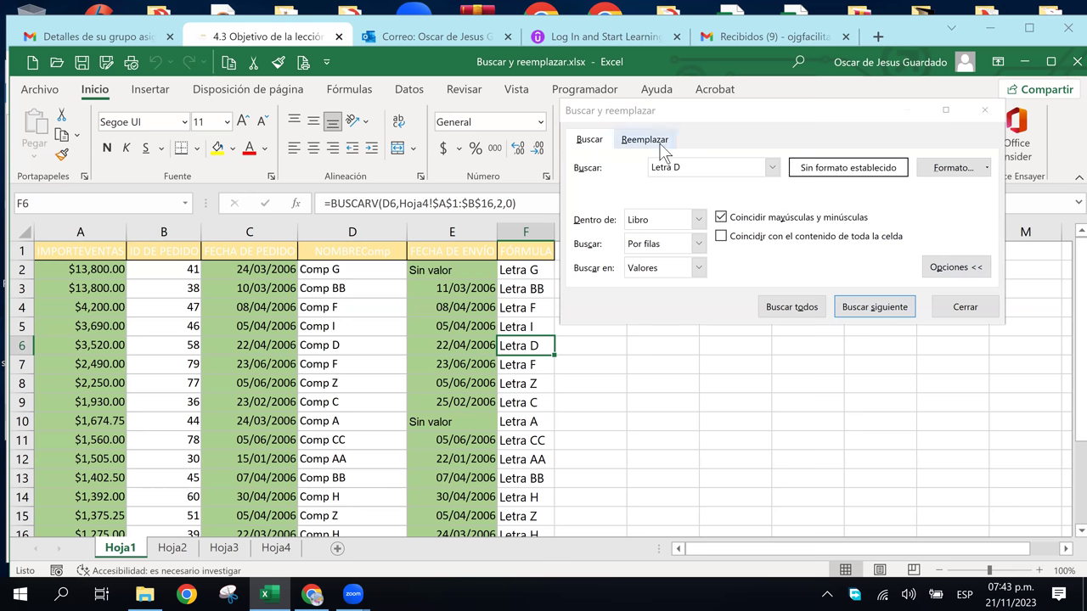
Close Buscar y reemplazar and open the Inicio ribbon's Buscar y seleccionar dropdown
{"action": "left_click", "coordinate": [985, 111]}
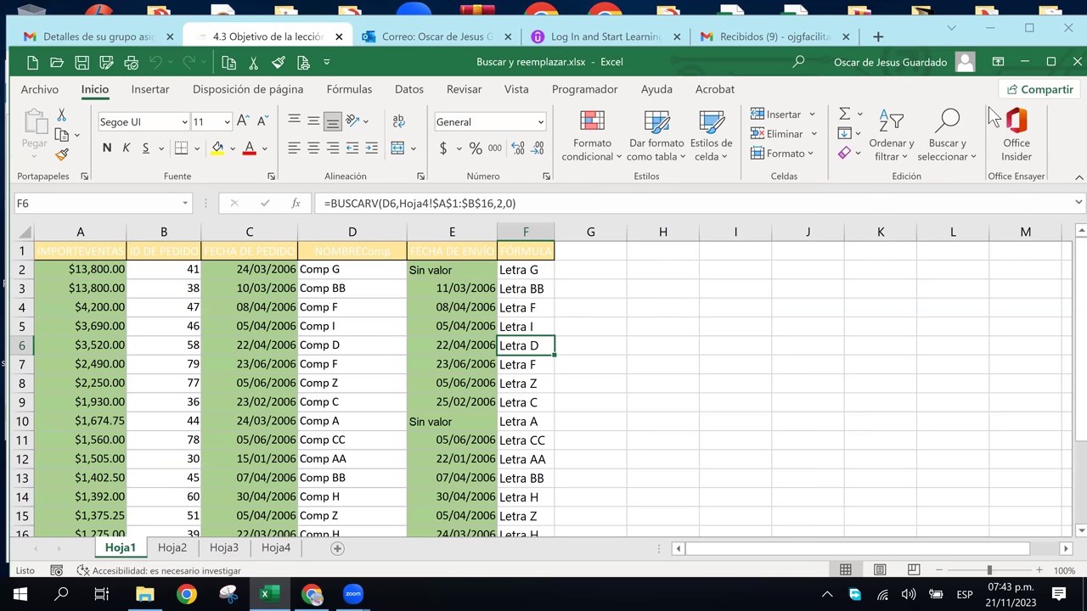
{"action": "left_click", "coordinate": [969, 160]}
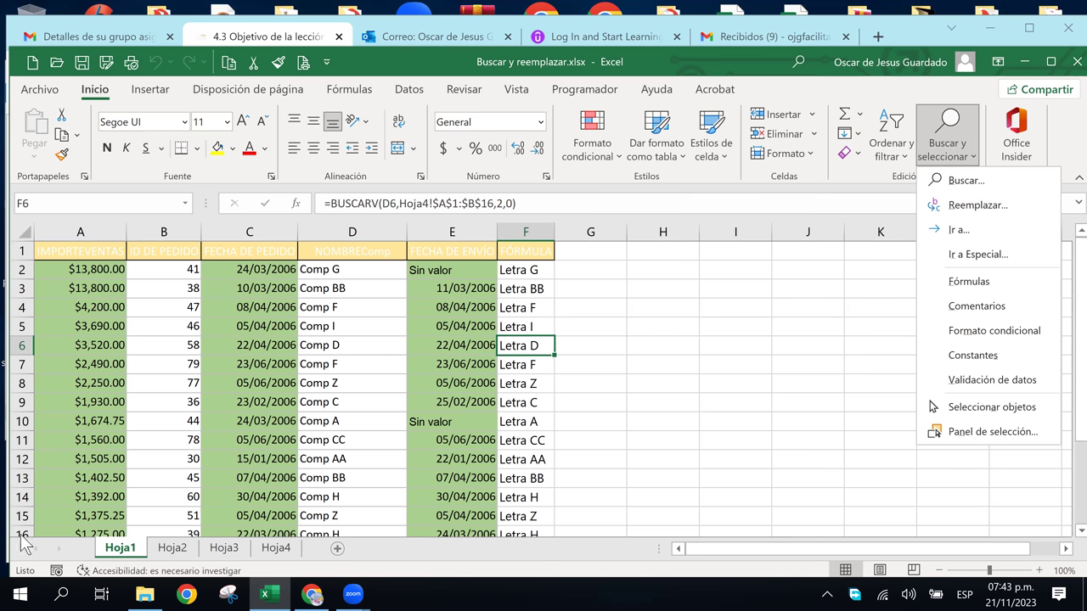
Choose Reemplazar..., move the dialog aside, and start overwriting the Letra D search term with 'Sin'
{"action": "left_click", "coordinate": [983, 205]}
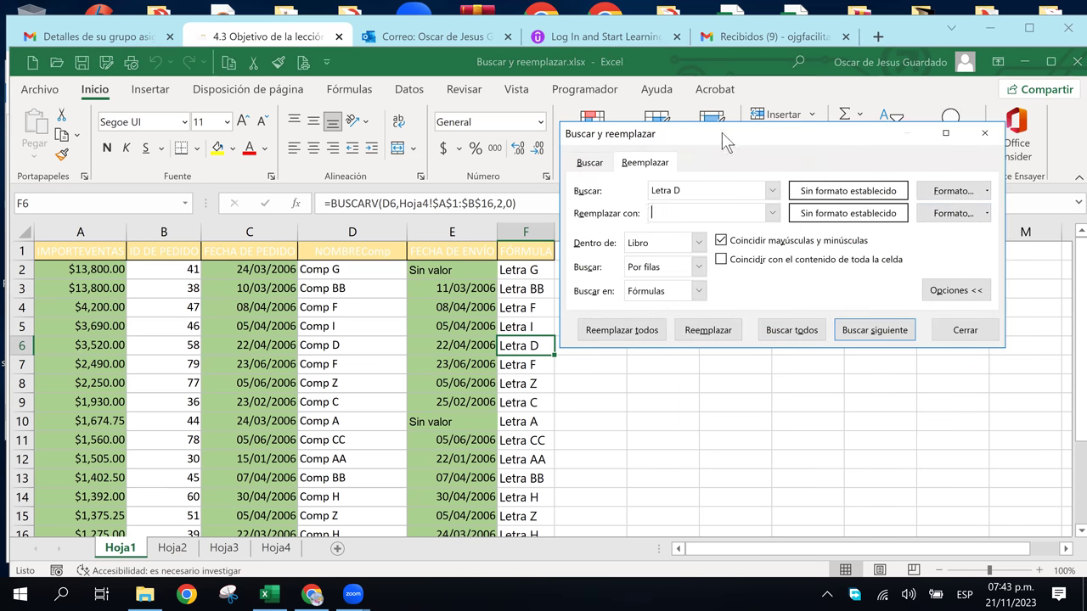
{"action": "left_click_drag", "start_coordinate": [722, 132], "coordinate": [704, 127]}
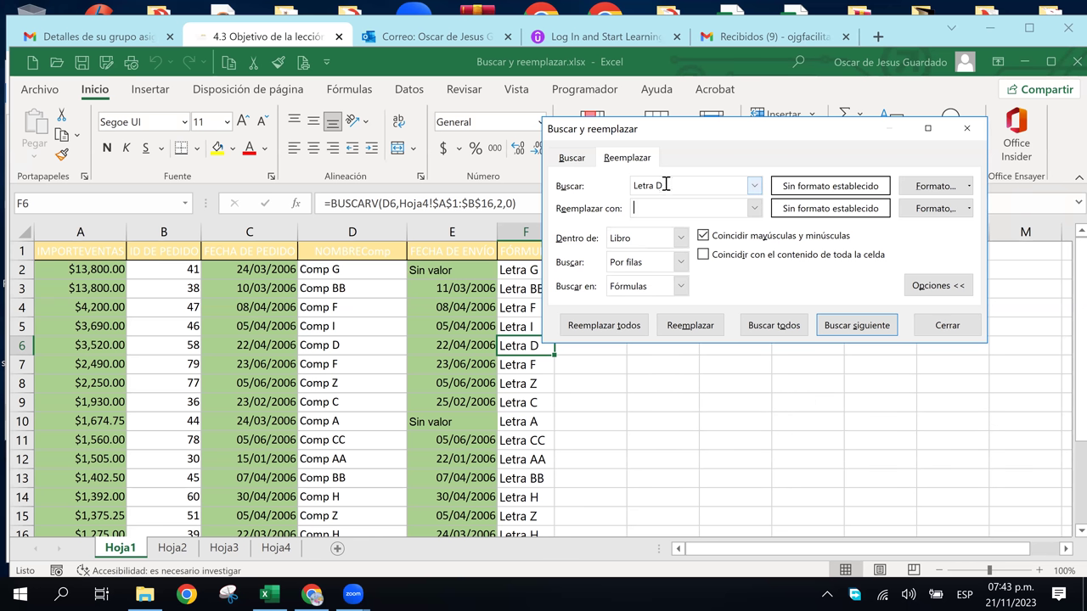
{"action": "left_click", "coordinate": [631, 184]}
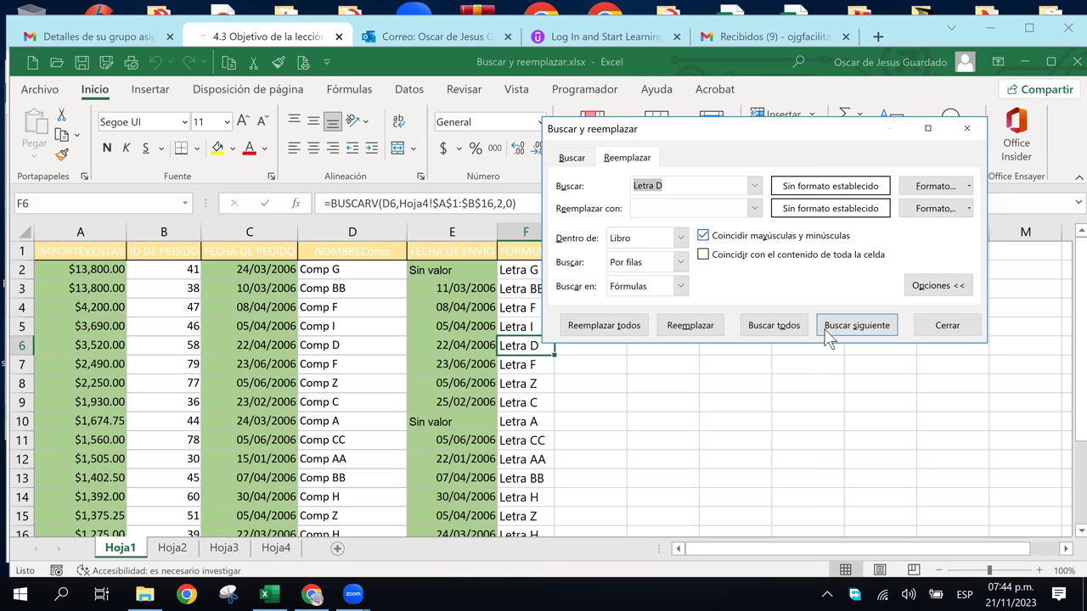
{"action": "type", "text": "Sin"}
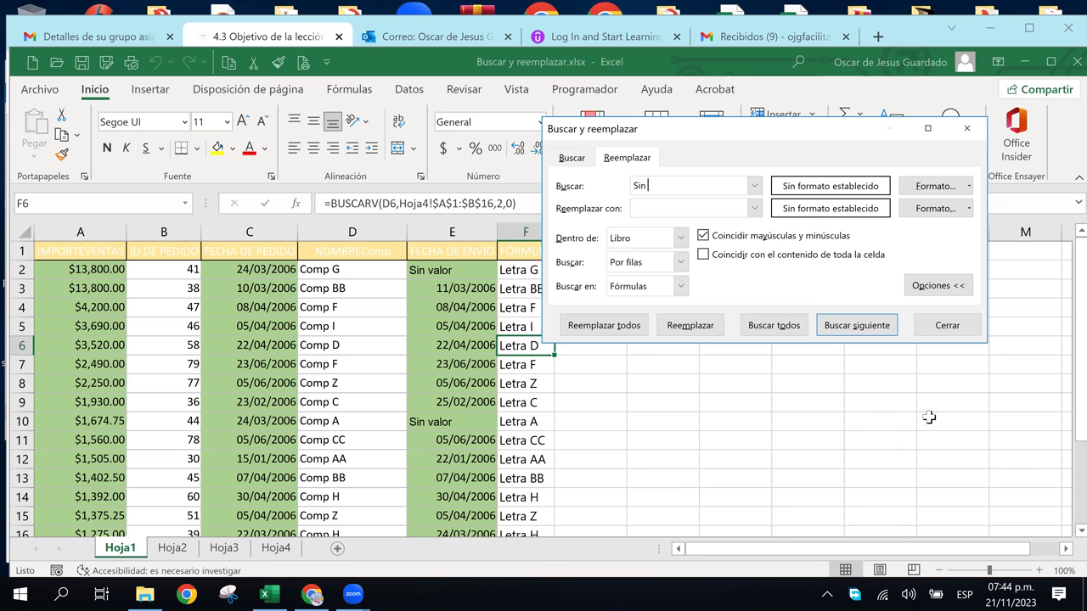
Replace 'Sin valor' with 'Con valor' within Hoja, by columns, in Fórmulas; dismiss the no-matches message
{"action": "type", "text": "va"}
{"action": "type", "text": "lor"}
{"action": "type", "text": "Con "}
{"action": "type", "text": "va"}
{"action": "type", "text": "lor"}
{"action": "left_click", "coordinate": [681, 239]}
{"action": "left_click", "coordinate": [659, 255]}
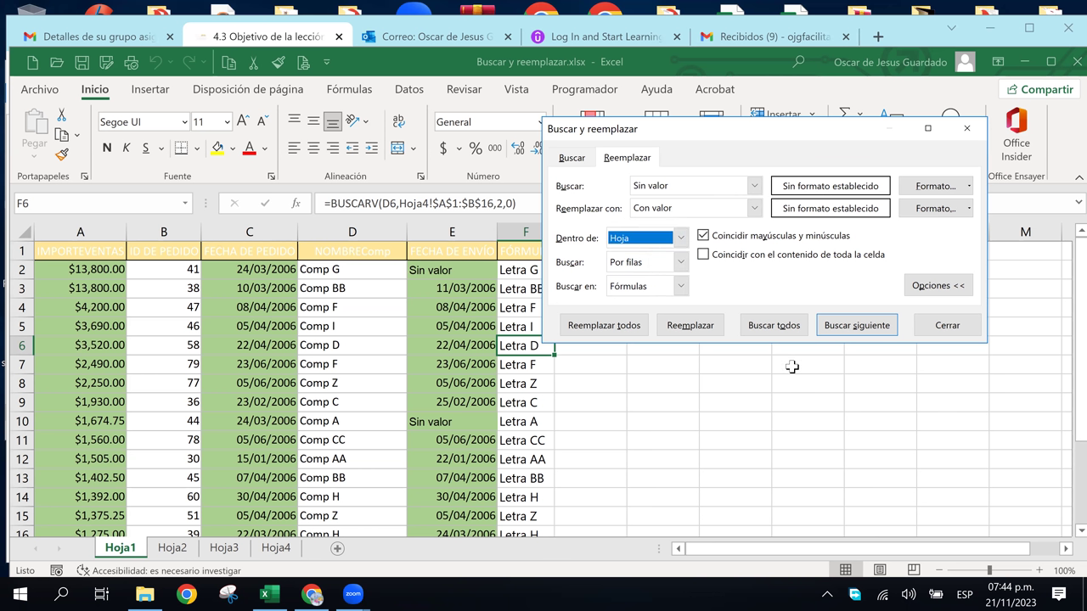
{"action": "left_click", "coordinate": [680, 263]}
{"action": "left_click", "coordinate": [649, 293]}
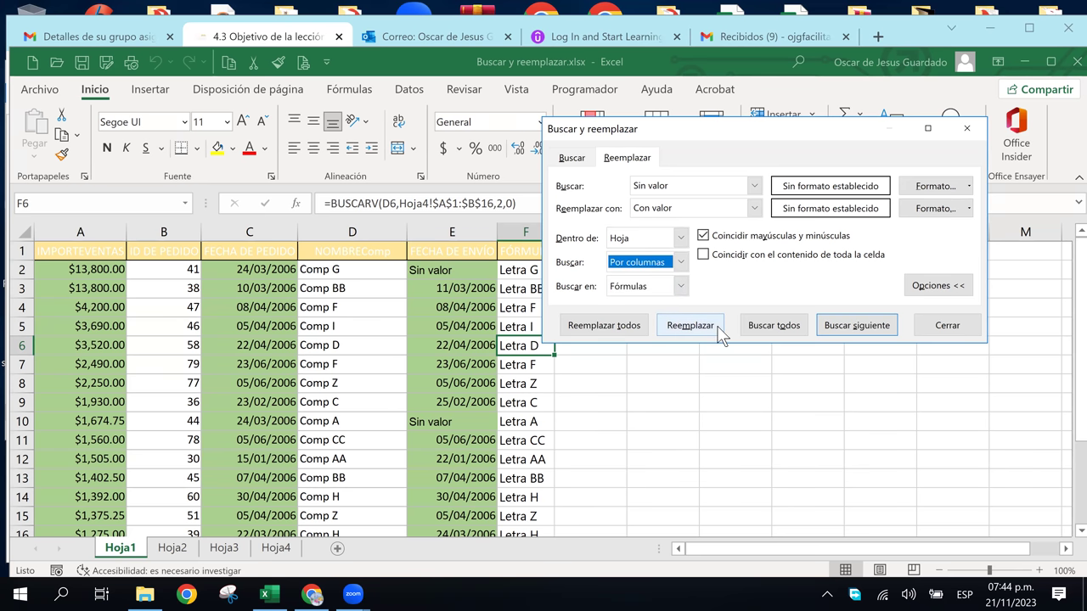
{"action": "left_click", "coordinate": [681, 286]}
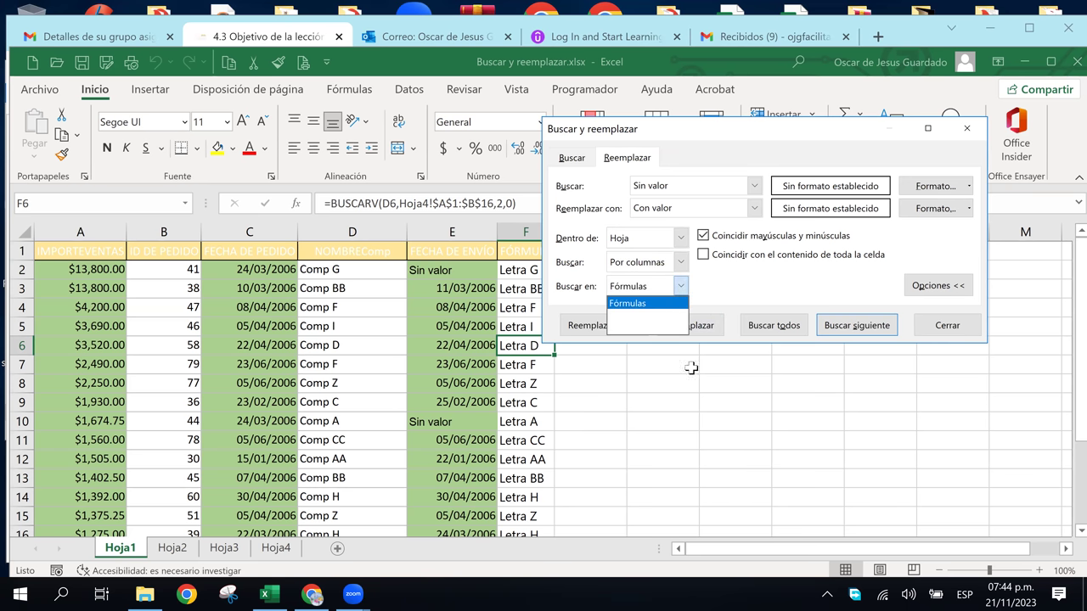
{"action": "left_click", "coordinate": [681, 287]}
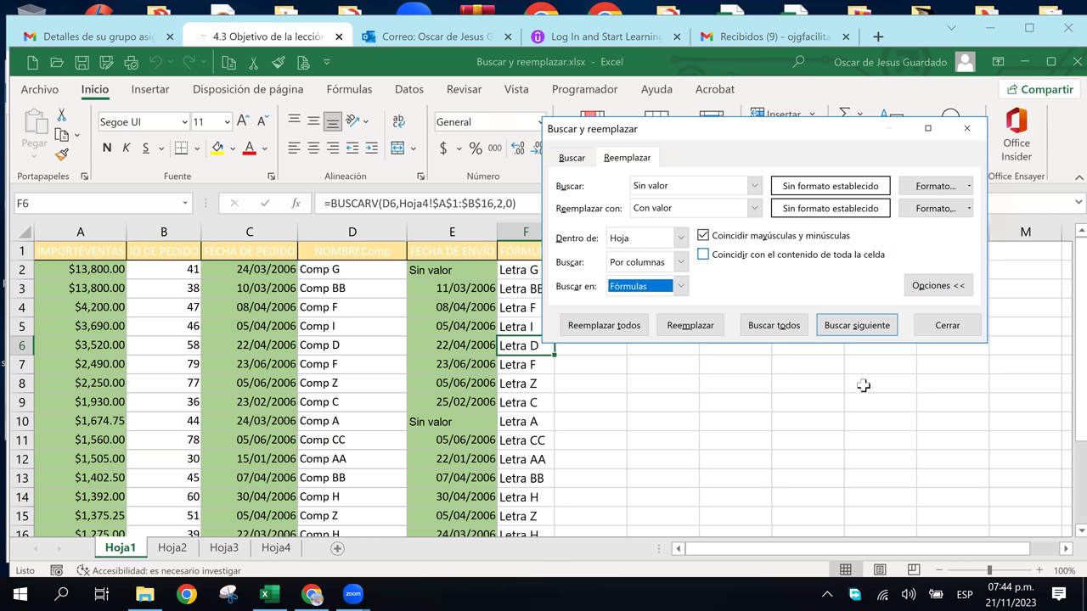
{"action": "left_click", "coordinate": [685, 325]}
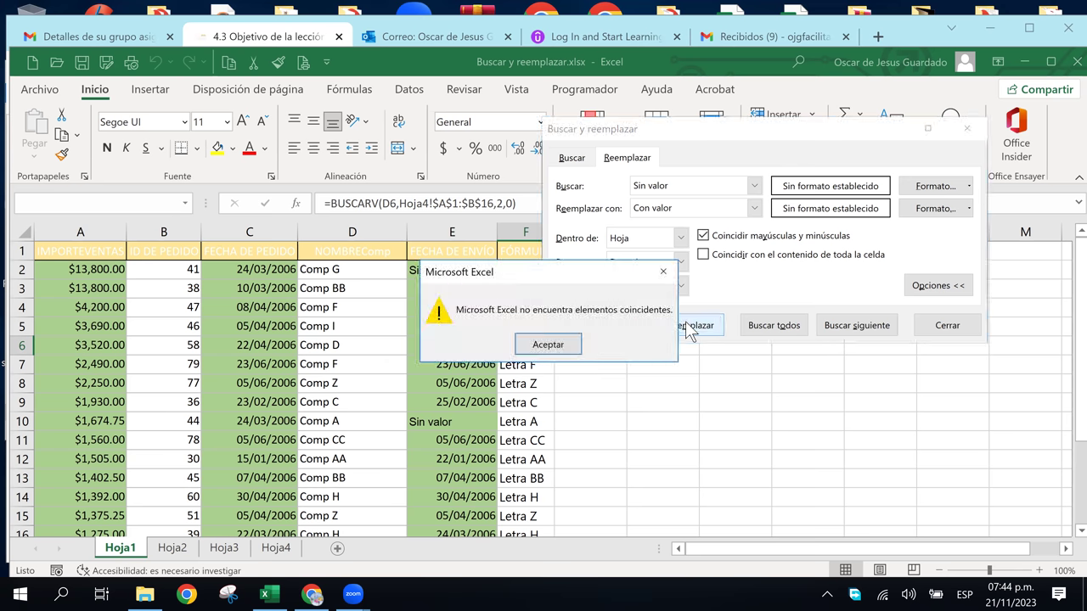
{"action": "left_click", "coordinate": [663, 271]}
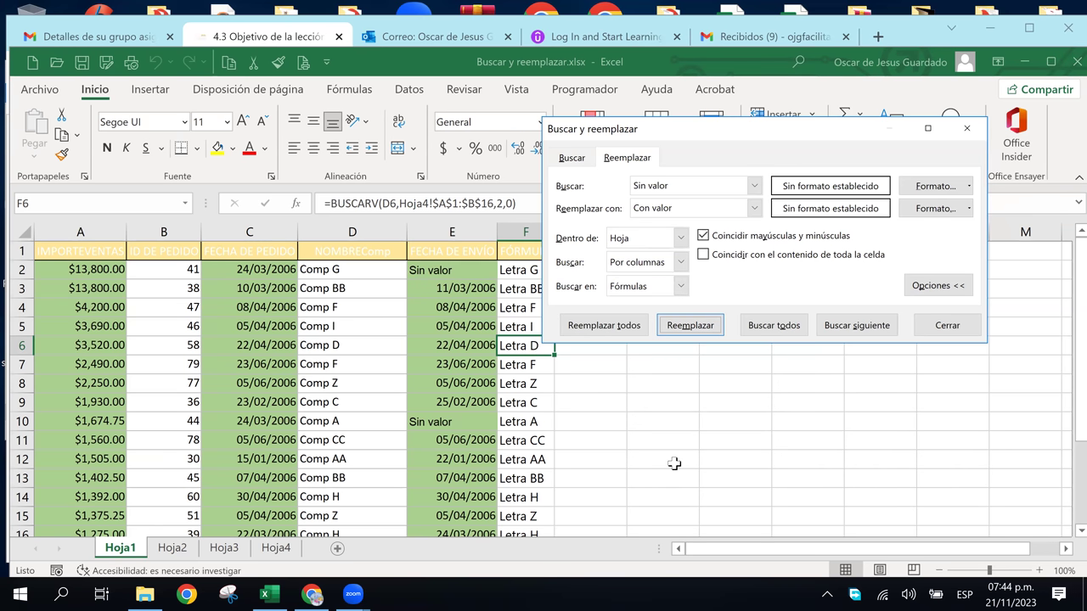
Find the first Sin valor cell and replace it with Con valor in E2
{"action": "left_click", "coordinate": [633, 185]}
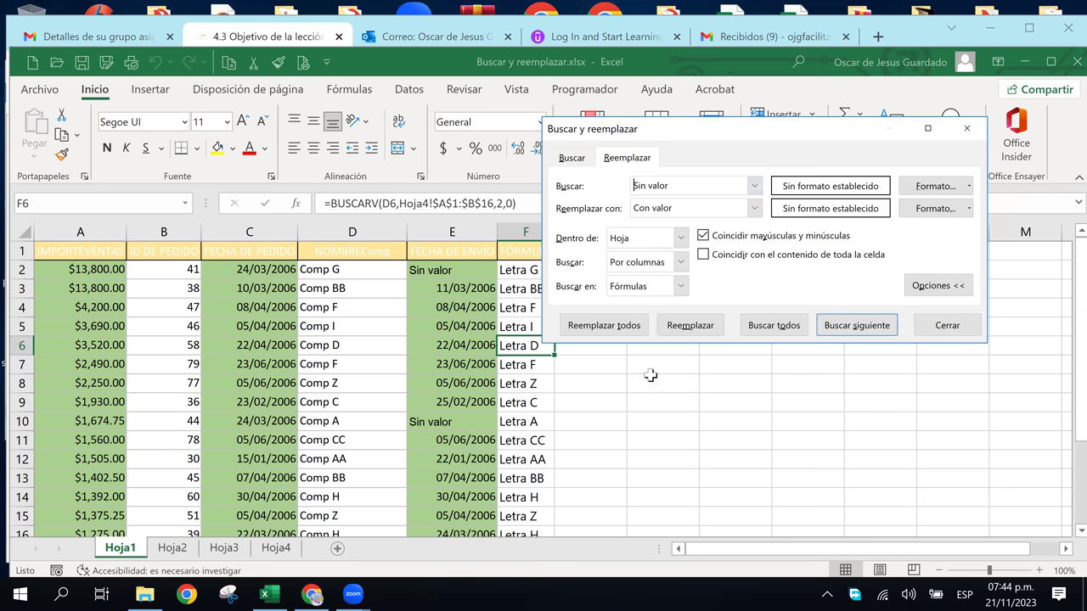
{"action": "left_click", "coordinate": [851, 329]}
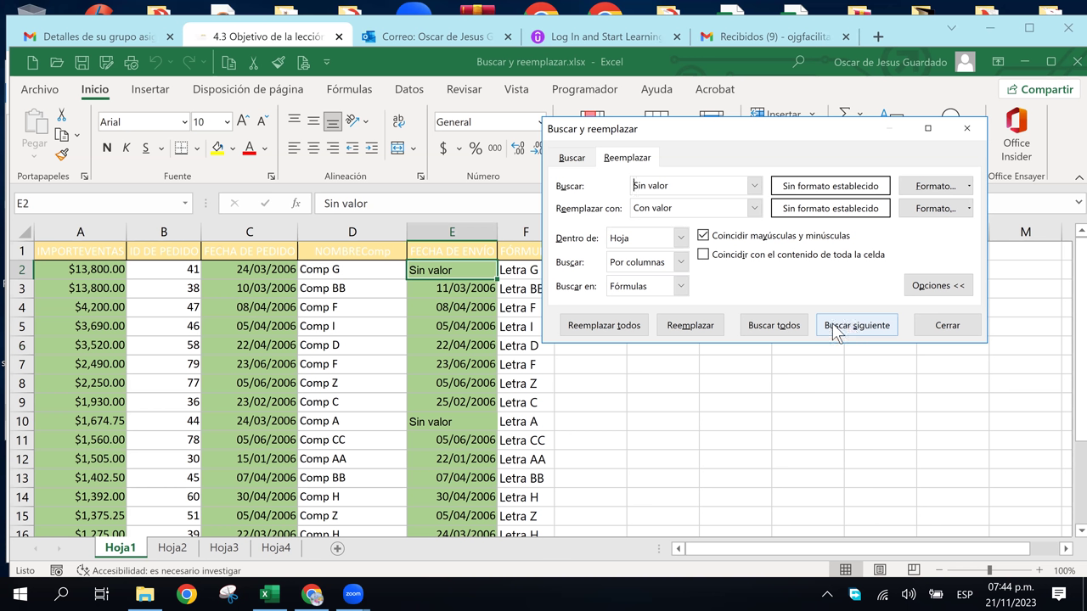
{"action": "left_click", "coordinate": [689, 326]}
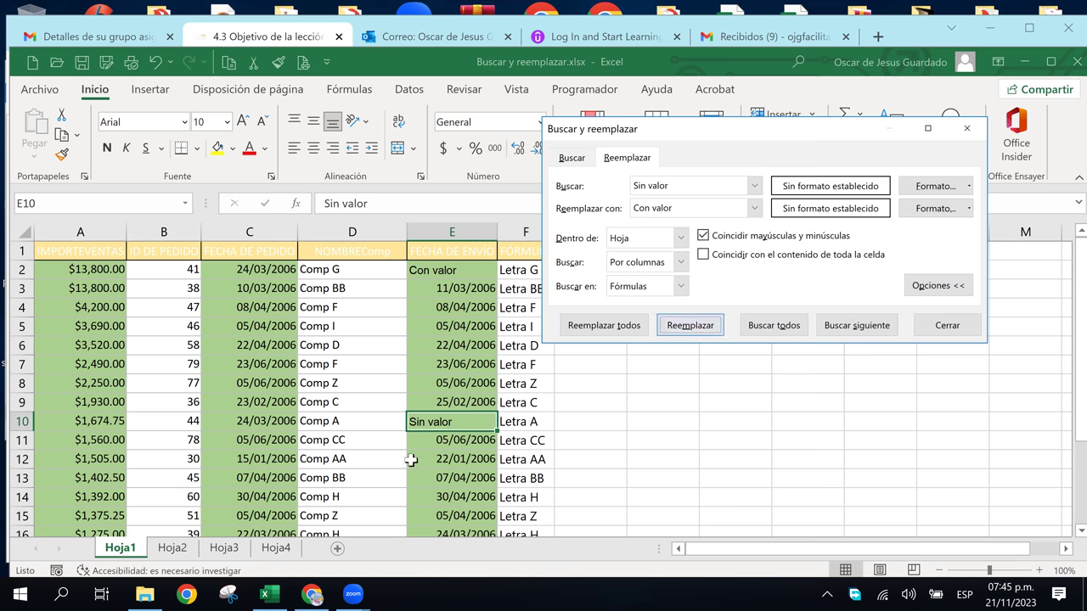
{"action": "scroll", "coordinate": [410, 457], "scroll_direction": "down", "scroll_amount": 4}
{"action": "scroll", "coordinate": [411, 457], "scroll_direction": "up", "scroll_amount": 2}
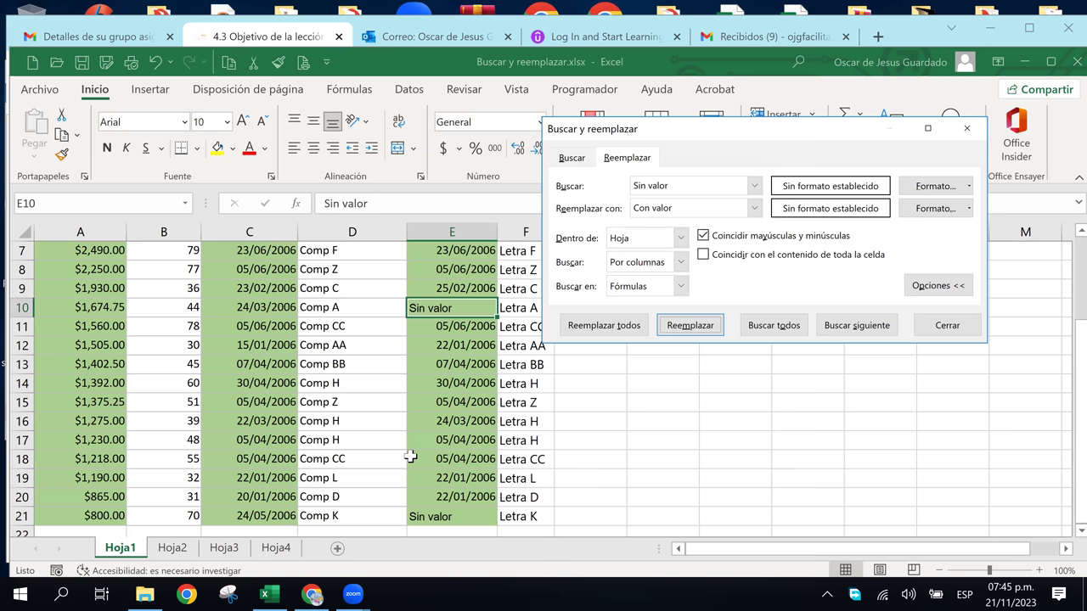
{"action": "scroll", "coordinate": [411, 457], "scroll_direction": "up", "scroll_amount": 2}
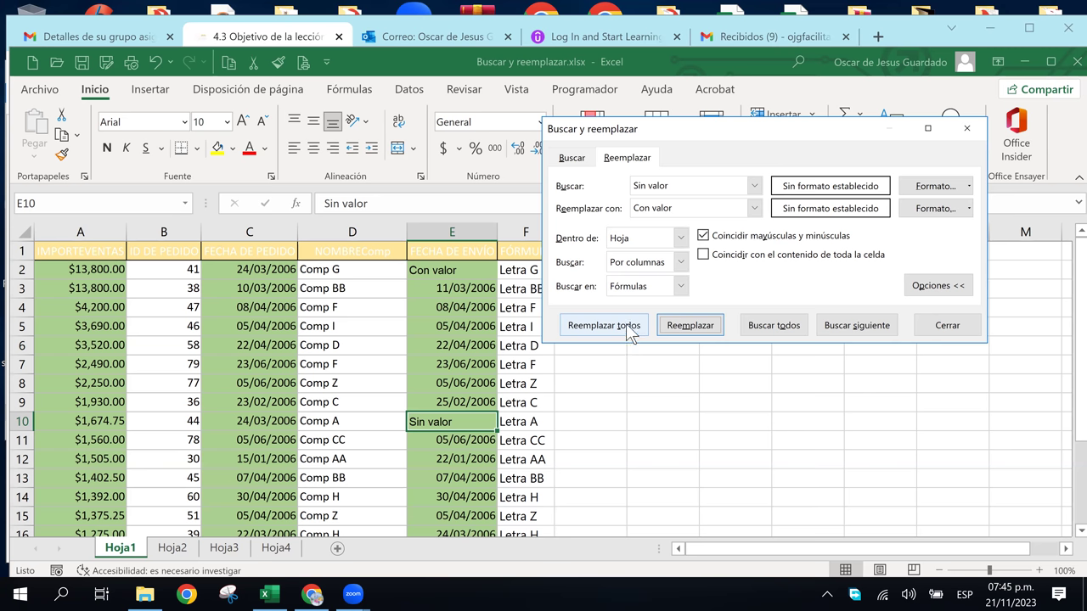
Replace all remaining Sin valor entries with Con valor and confirm the count message
{"action": "left_click", "coordinate": [627, 325]}
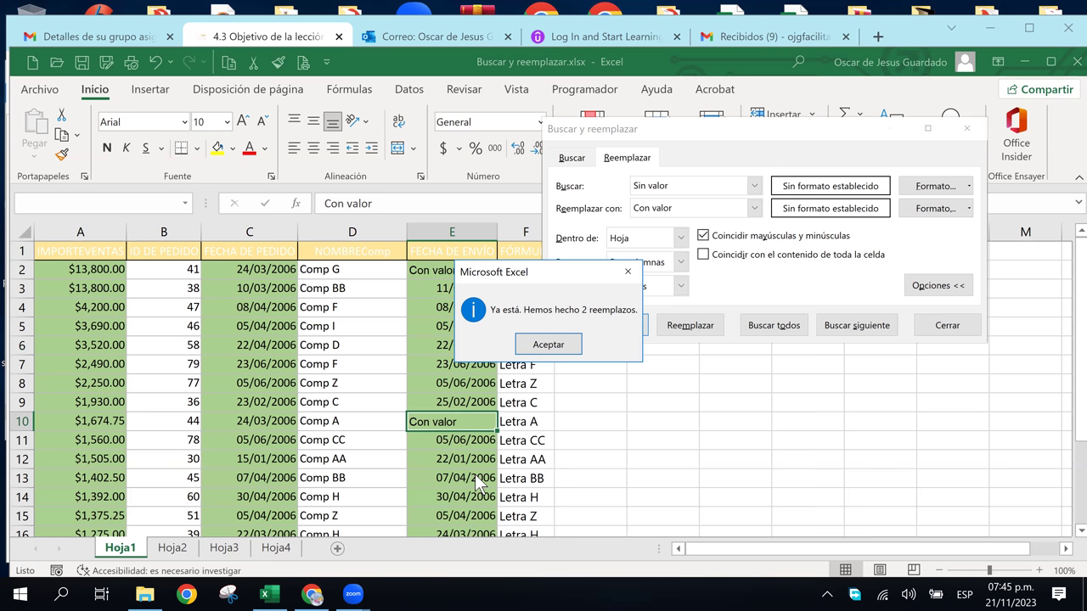
{"action": "left_click", "coordinate": [552, 344]}
{"action": "scroll", "coordinate": [443, 438], "scroll_direction": "down", "scroll_amount": 1}
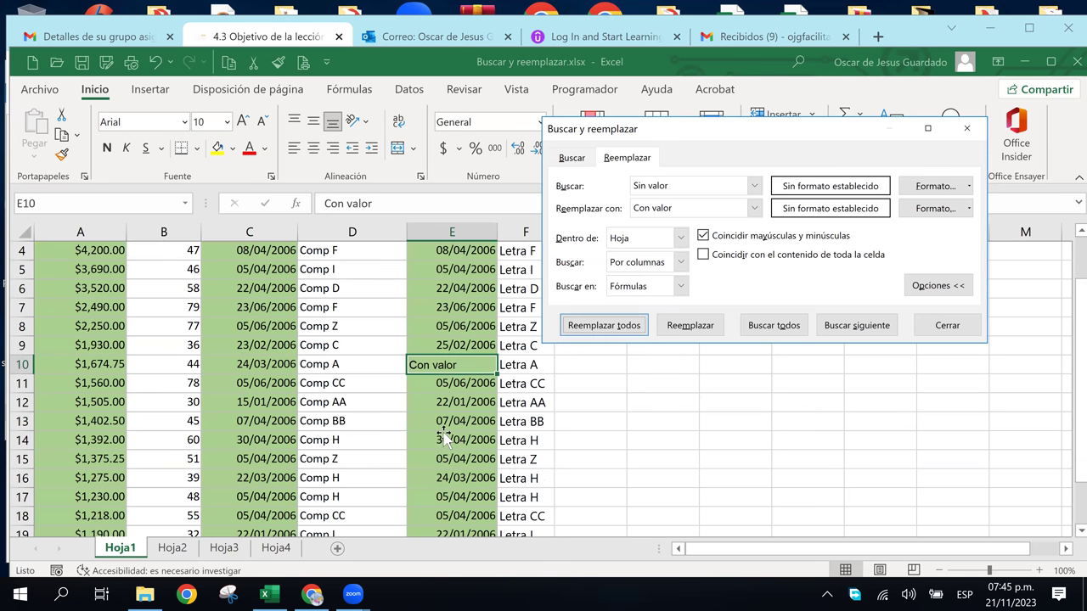
{"action": "scroll", "coordinate": [443, 438], "scroll_direction": "down", "scroll_amount": 2}
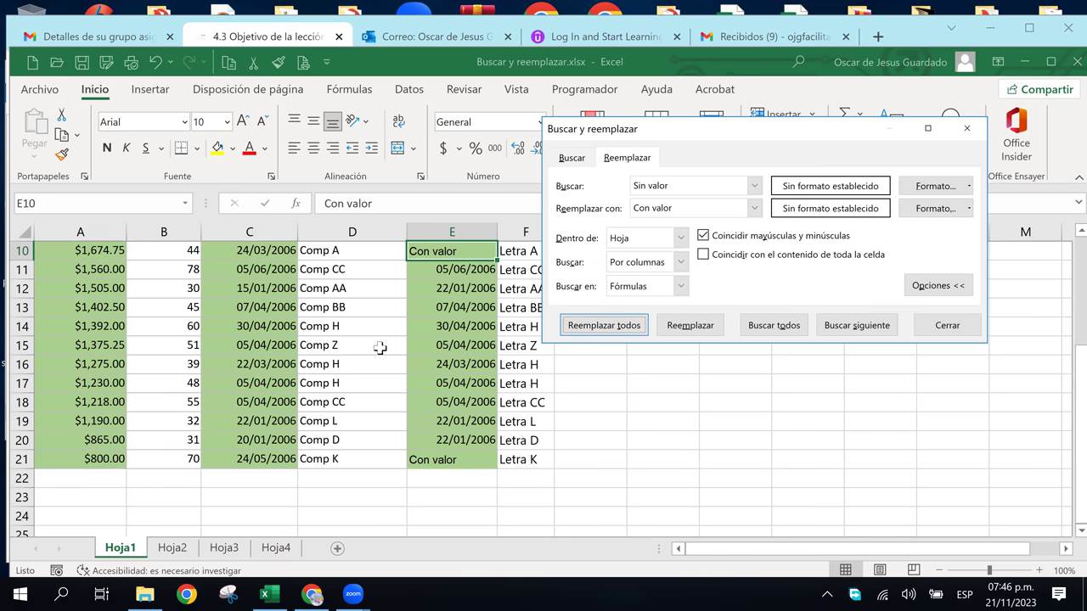
{"action": "scroll", "coordinate": [510, 388], "scroll_direction": "up", "scroll_amount": 3}
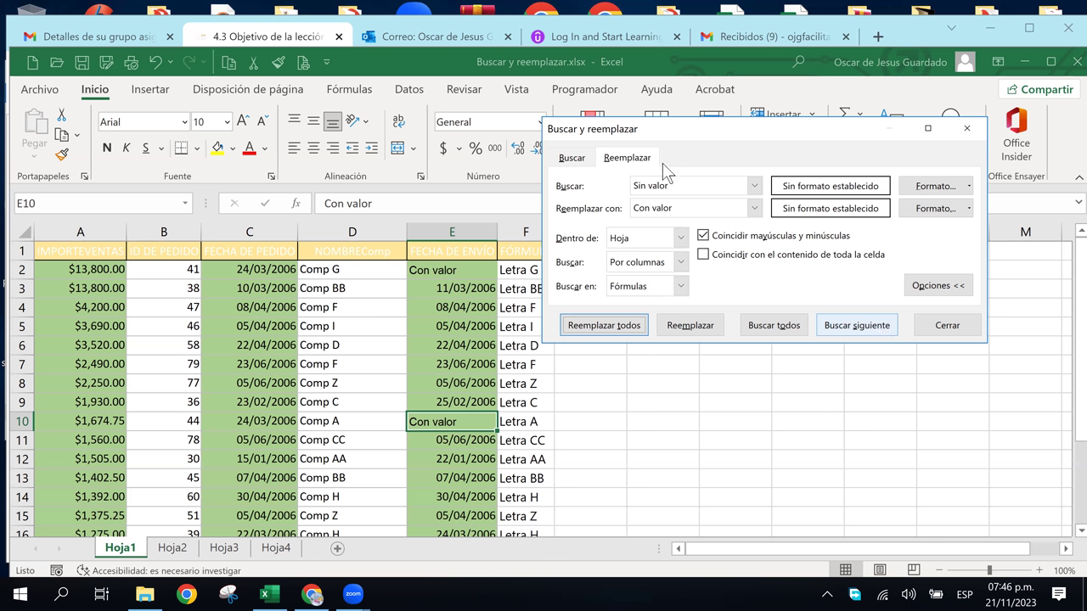
Make 'Con valor' the search term and 10/02/2006 the replacement text
{"action": "left_click", "coordinate": [671, 184]}
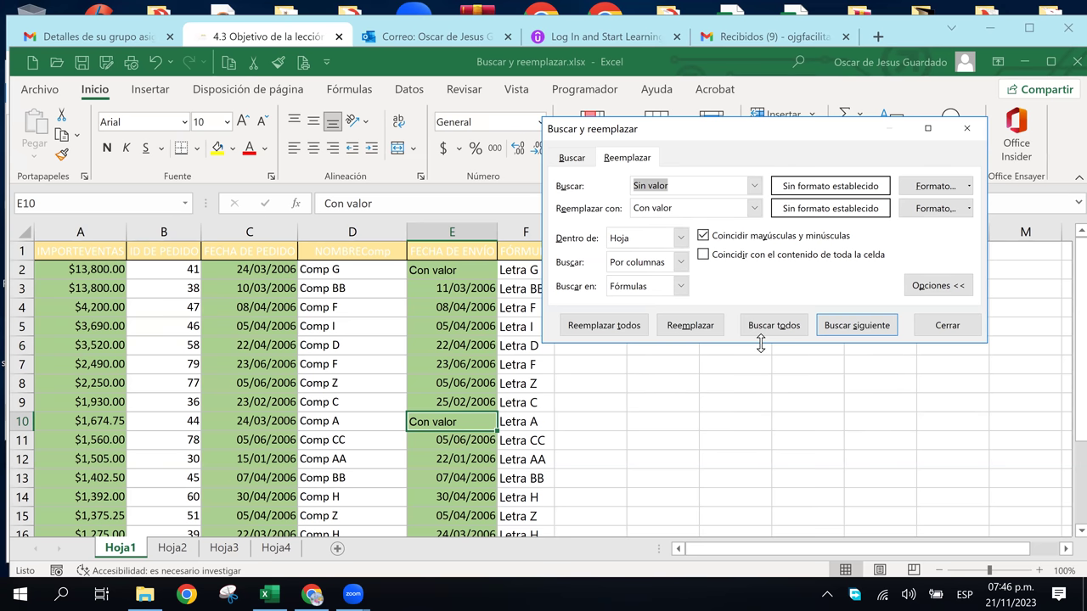
{"action": "left_click", "coordinate": [142, 289]}
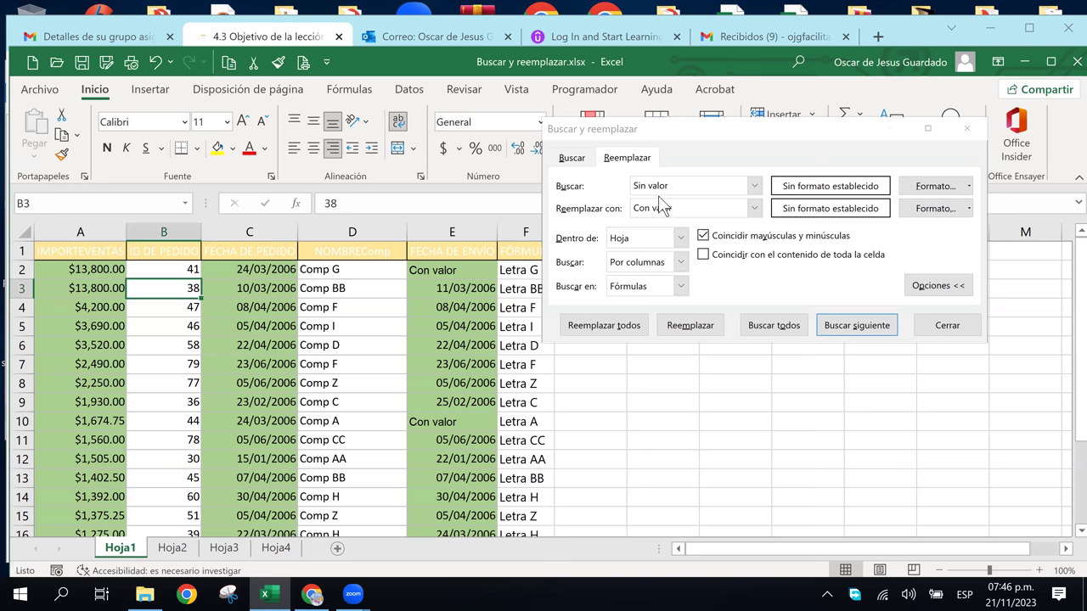
{"action": "left_click_drag", "start_coordinate": [681, 210], "coordinate": [614, 214]}
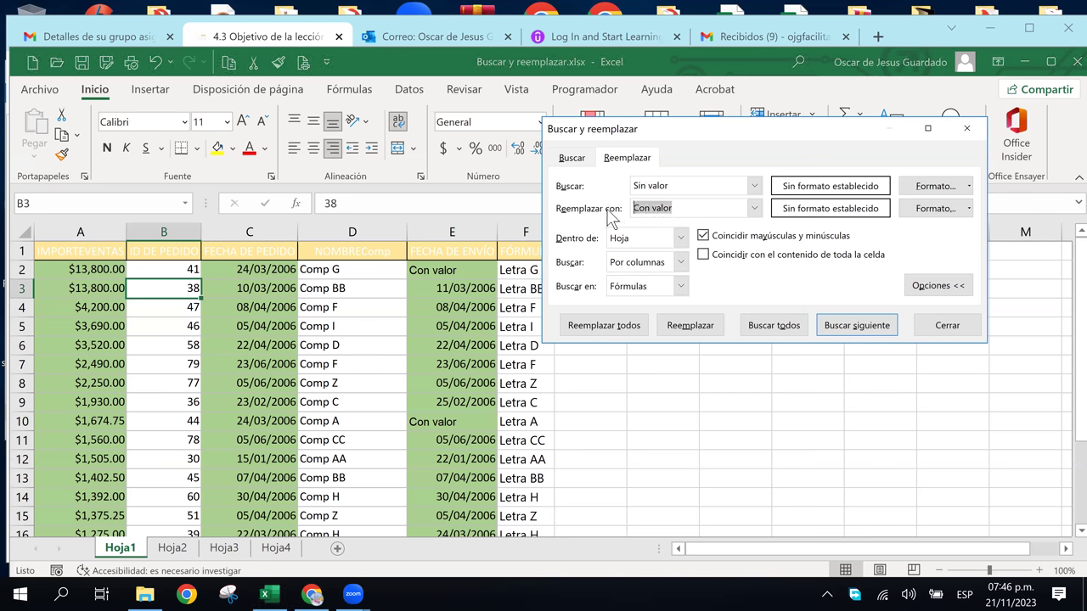
{"action": "key", "text": "ctrl+c"}
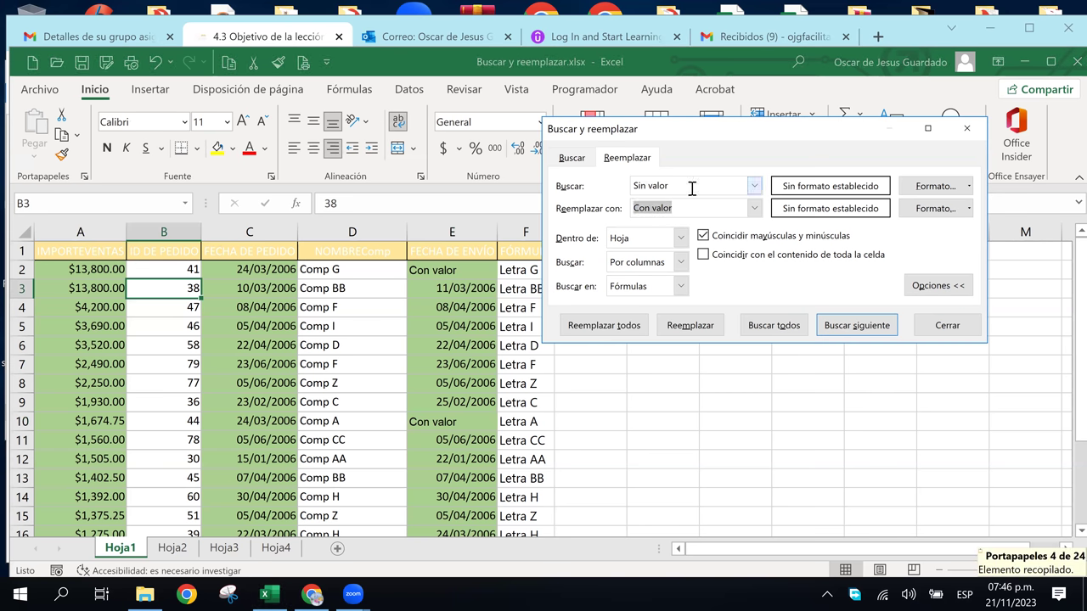
{"action": "left_click_drag", "start_coordinate": [691, 187], "coordinate": [586, 187]}
{"action": "key", "text": "ctrl+v"}
{"action": "left_click_drag", "start_coordinate": [682, 209], "coordinate": [614, 210]}
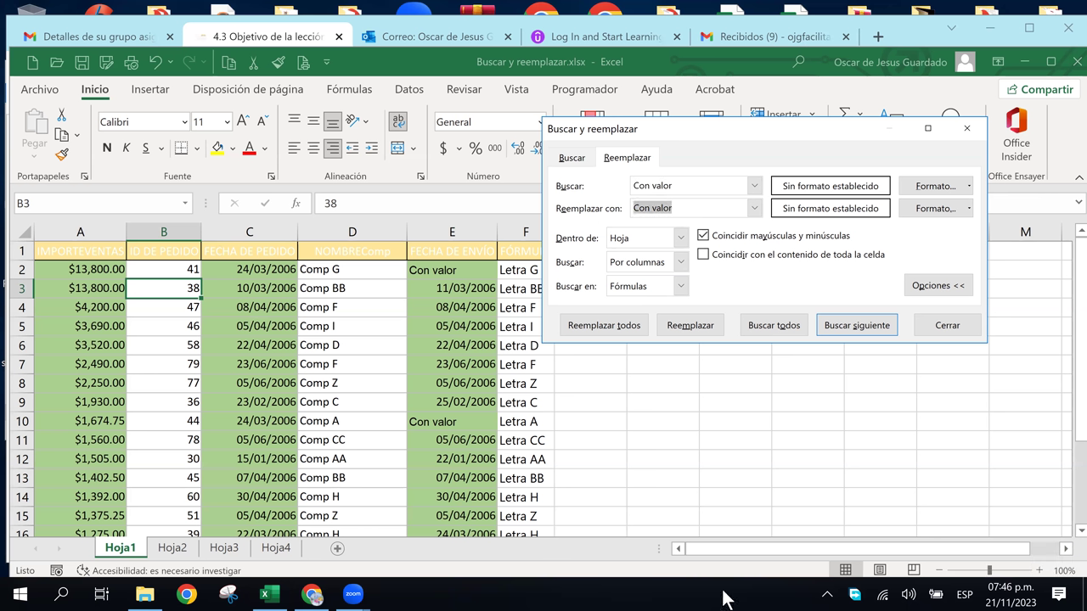
{"action": "type", "text": "10"}
{"action": "type", "text": "/"}
{"action": "type", "text": "02/2006"}
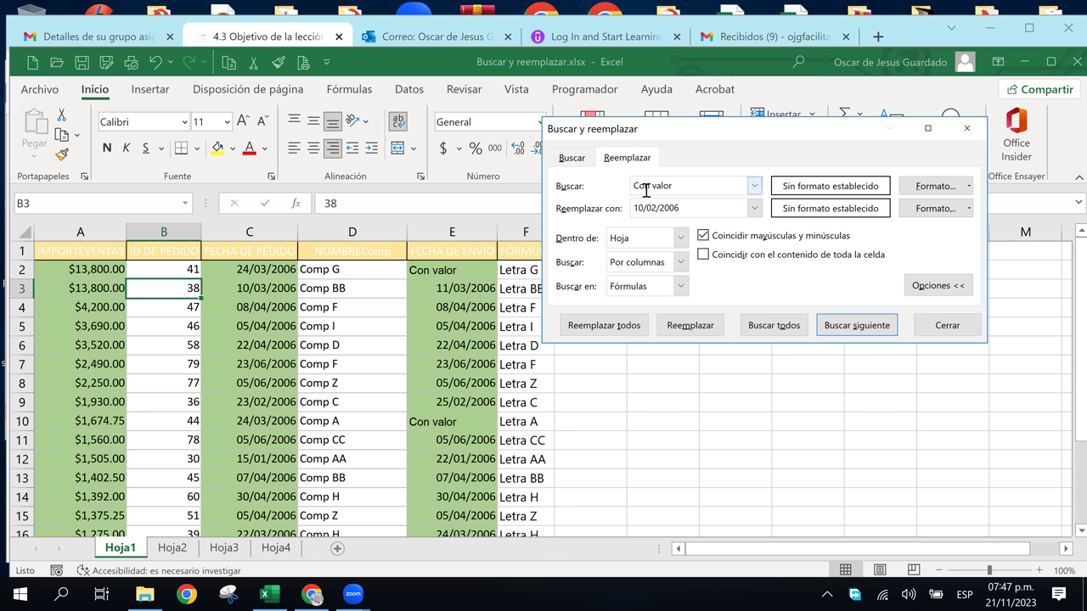
Turn on Coincidir mayúsculas, find the first Con valor, and replace E2 with 10/02/2006
{"action": "left_click", "coordinate": [704, 235]}
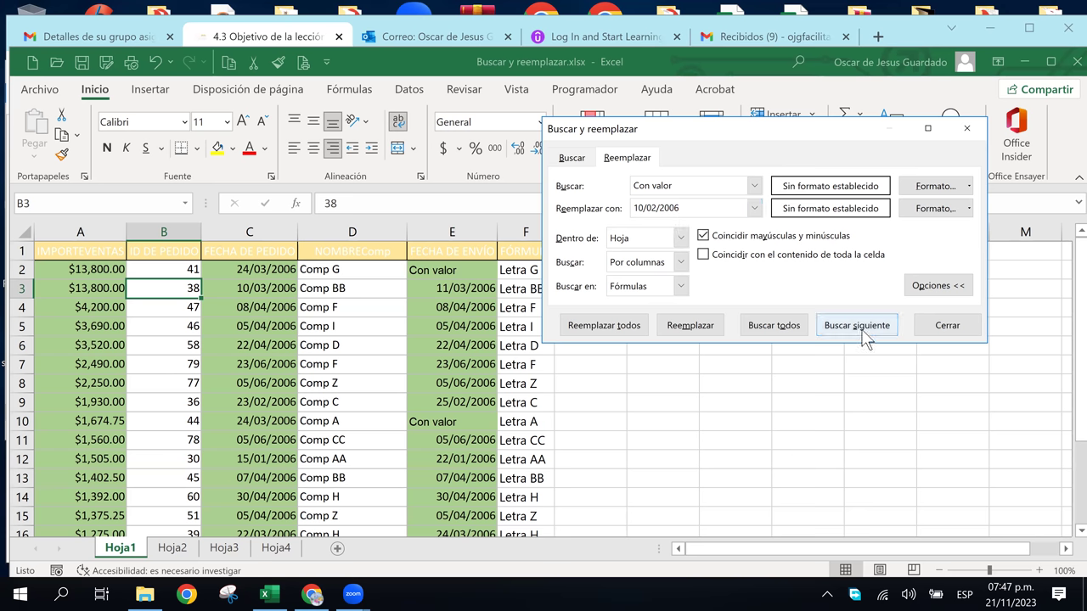
{"action": "left_click", "coordinate": [863, 331]}
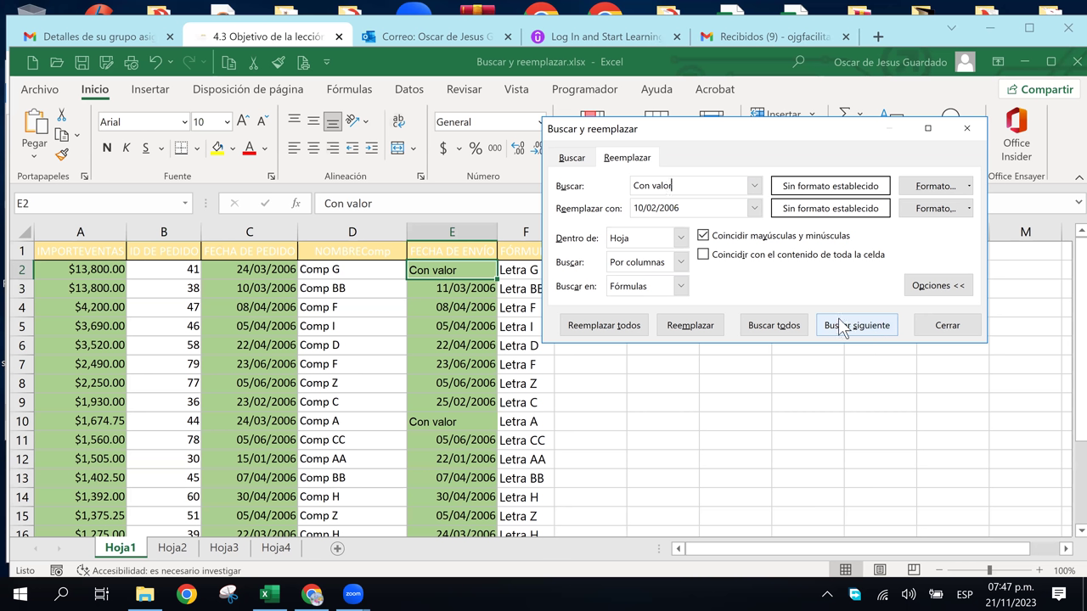
{"action": "left_click", "coordinate": [691, 326]}
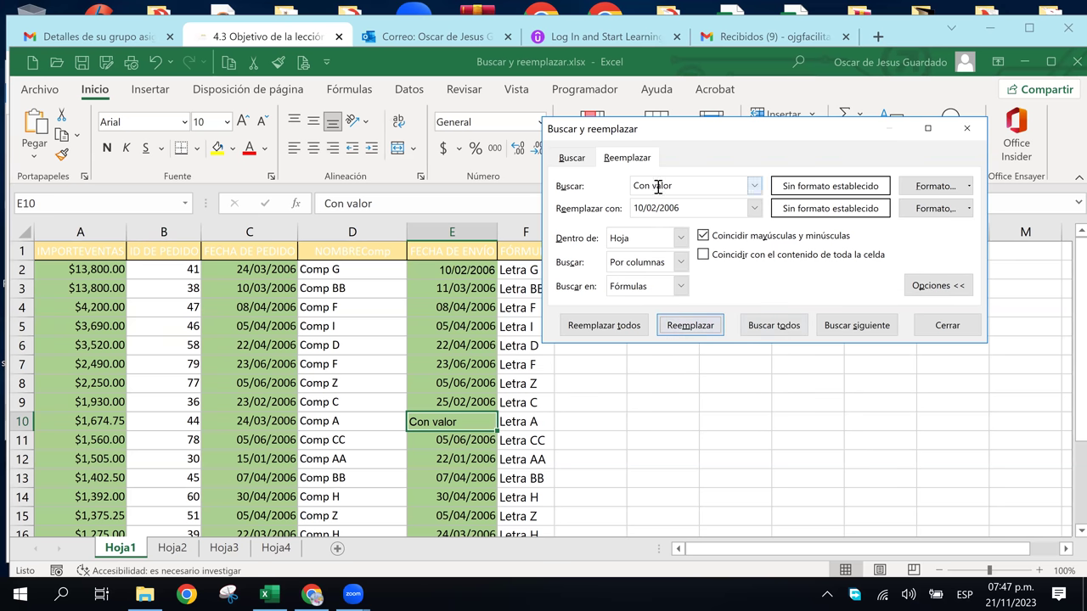
{"action": "left_click", "coordinate": [690, 327]}
Change the replacement to 04/06/2006 and replace E10's Con valor with it
{"action": "left_click", "coordinate": [643, 209]}
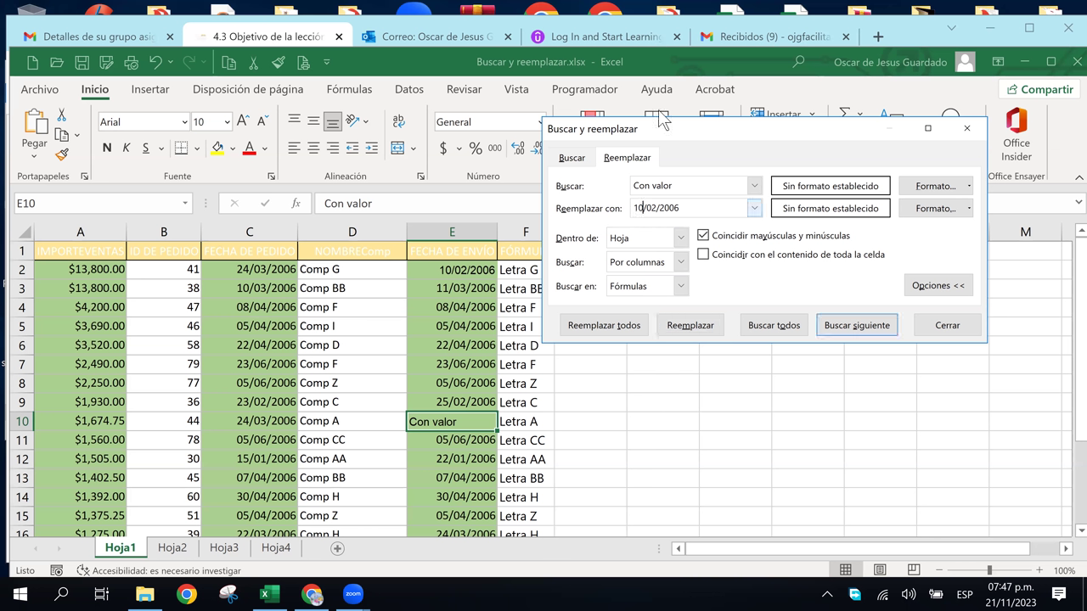
{"action": "key", "text": "BackSpace"}
{"action": "key", "text": "BackSpace"}
{"action": "type", "text": "04"}
{"action": "key", "text": "Right"}
{"action": "key", "text": "Right"}
{"action": "key", "text": "Delete"}
{"action": "key", "text": "Delete"}
{"action": "type", "text": "6"}
{"action": "left_click", "coordinate": [690, 325]}
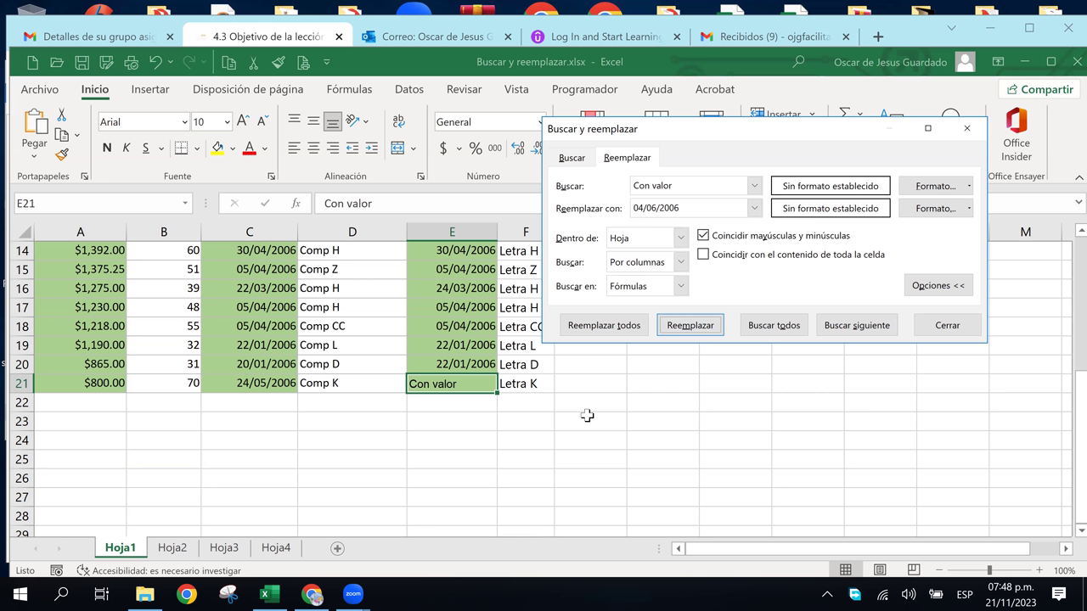
Change the replacement to 23/001/2006 and replace E21's Con valor with it
{"action": "left_click", "coordinate": [643, 208]}
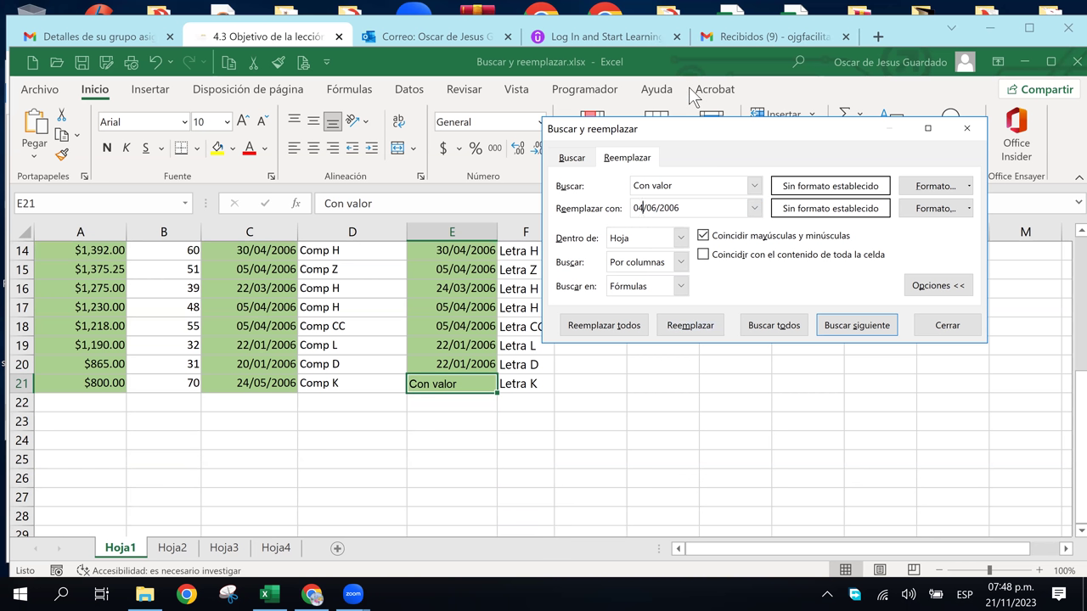
{"action": "key", "text": "BackSpace"}
{"action": "key", "text": "BackSpace"}
{"action": "type", "text": "23"}
{"action": "key", "text": "Delete"}
{"action": "type", "text": "01"}
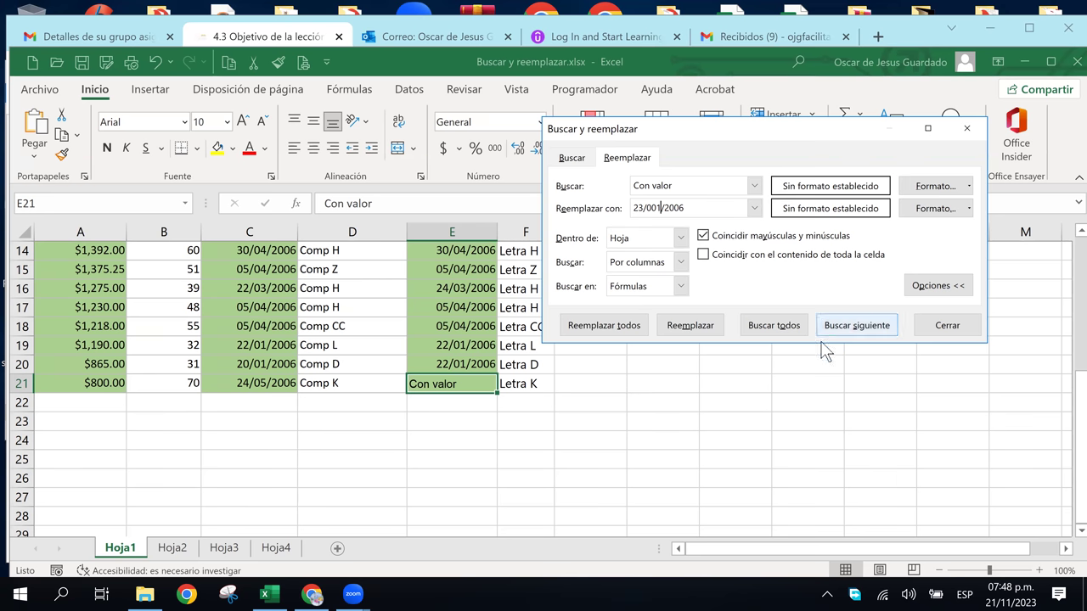
{"action": "left_click", "coordinate": [699, 330]}
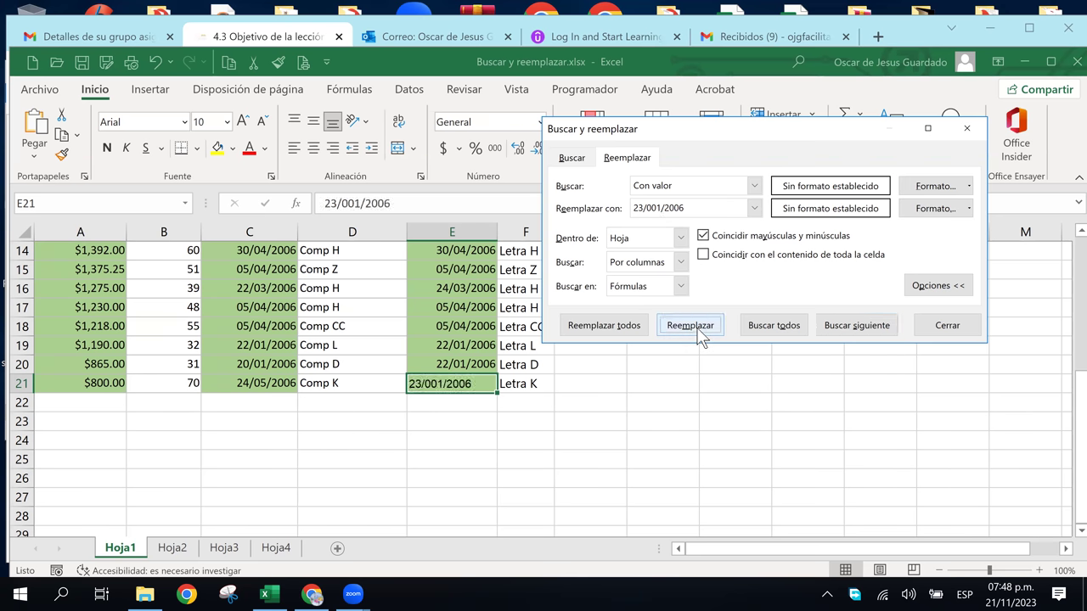
{"action": "scroll", "coordinate": [438, 349], "scroll_direction": "up", "scroll_amount": 5}
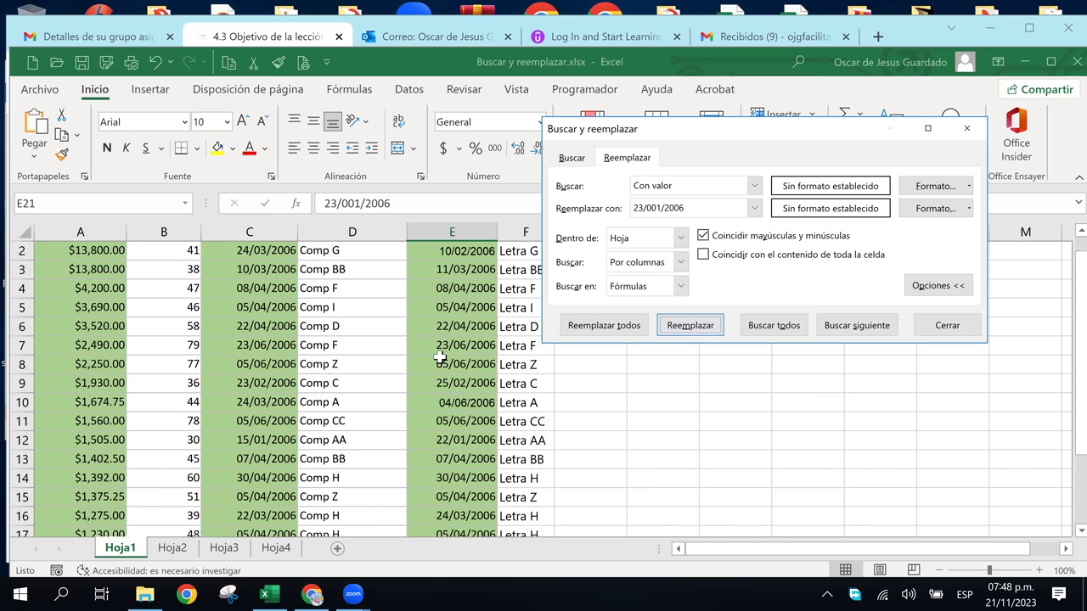
{"action": "scroll", "coordinate": [429, 339], "scroll_direction": "down", "scroll_amount": 3}
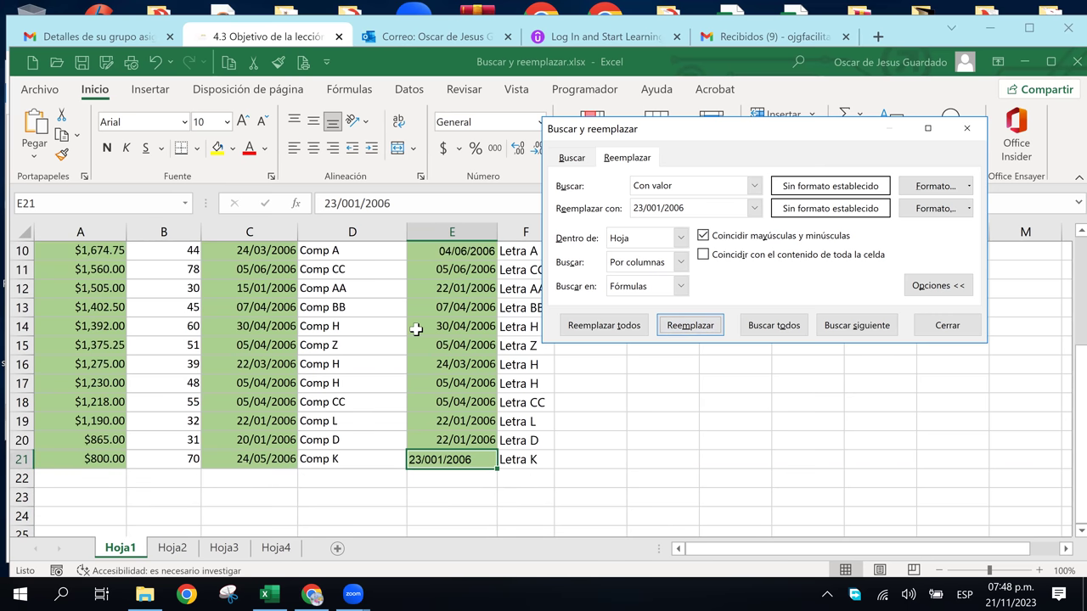
{"action": "scroll", "coordinate": [417, 329], "scroll_direction": "down", "scroll_amount": 3}
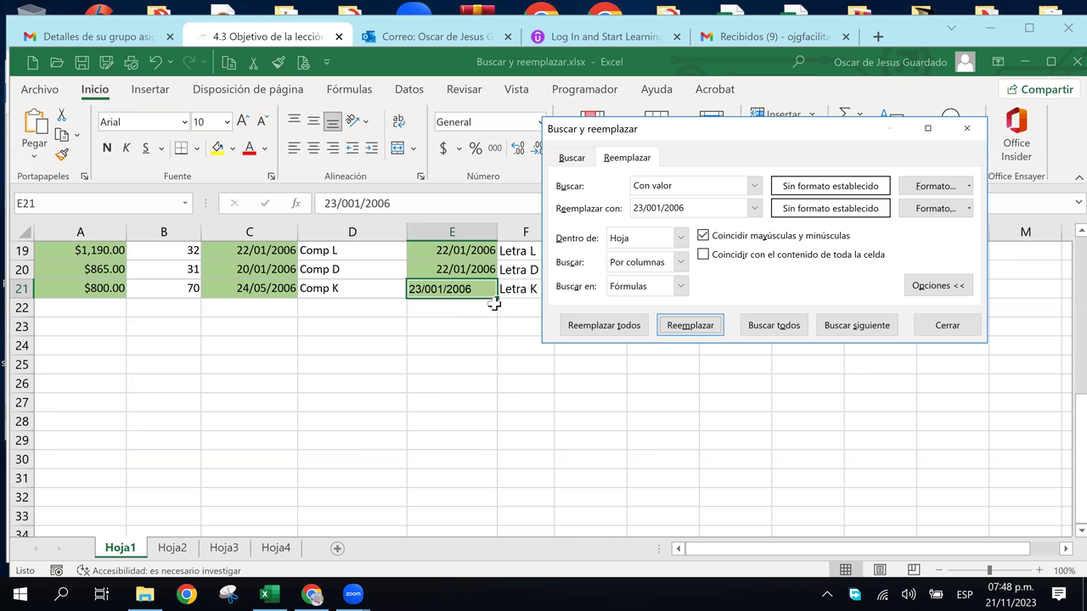
{"action": "left_click", "coordinate": [650, 208]}
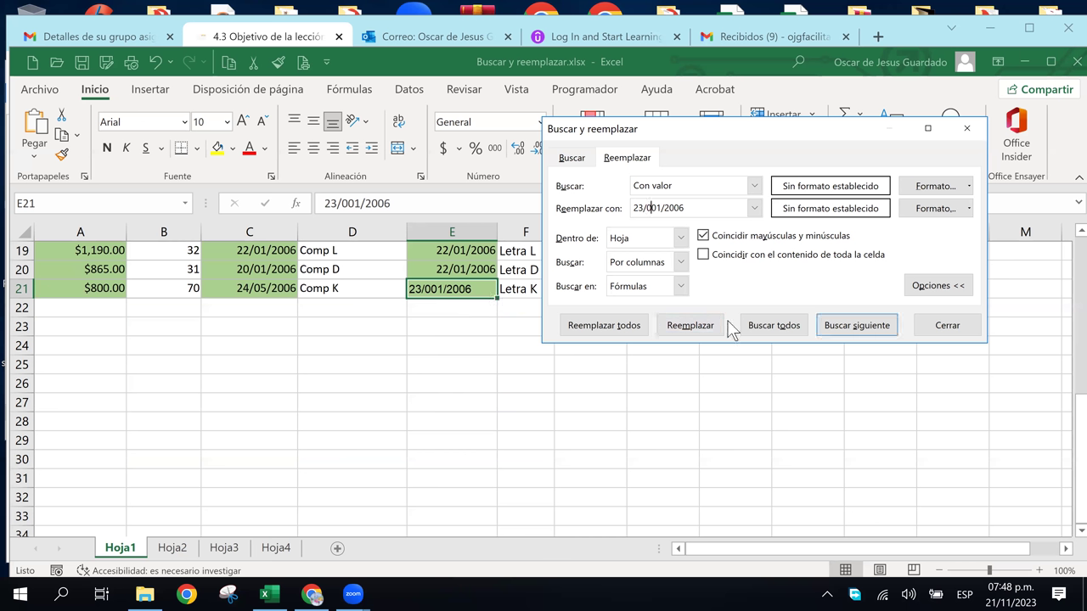
Search for 23/001/2006 and replace E21's mistyped date with 23/01/2006
{"action": "key", "text": "BackSpace"}
{"action": "left_click_drag", "start_coordinate": [684, 211], "coordinate": [618, 208]}
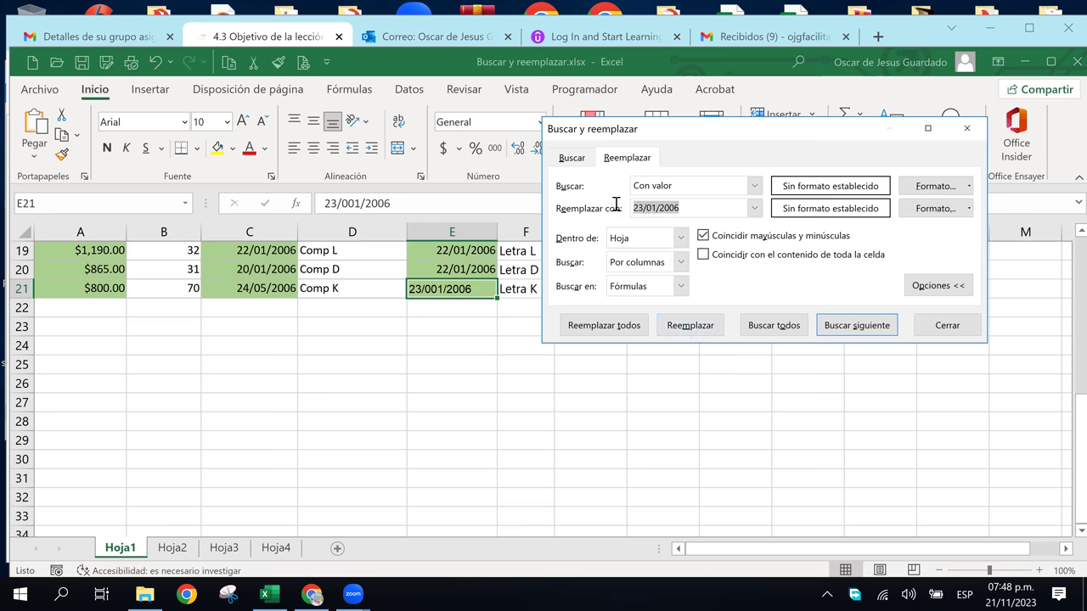
{"action": "key", "text": "ctrl+c"}
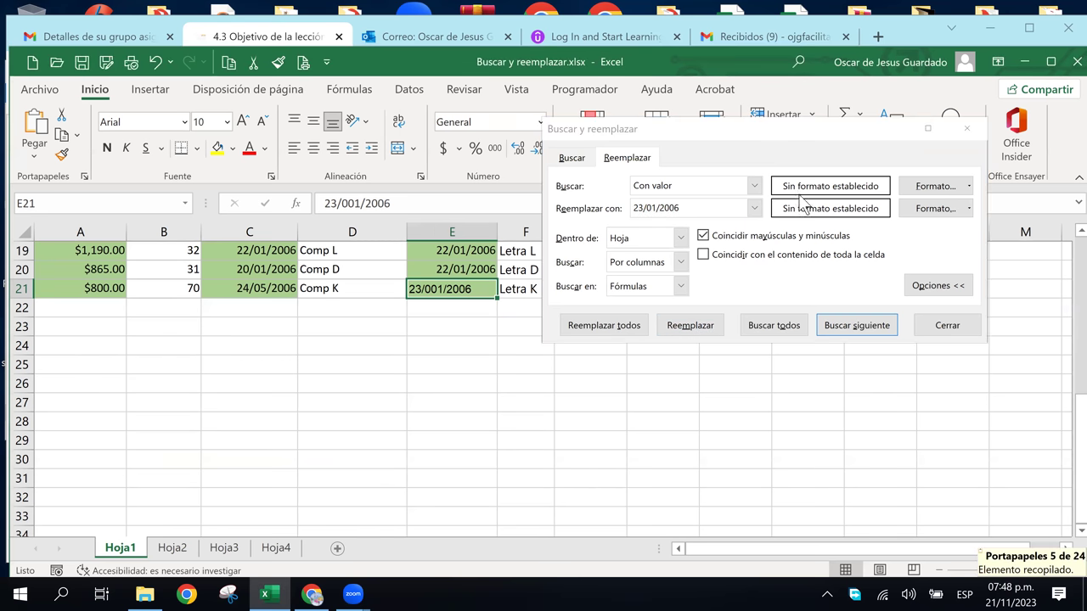
{"action": "left_click_drag", "start_coordinate": [681, 179], "coordinate": [590, 180]}
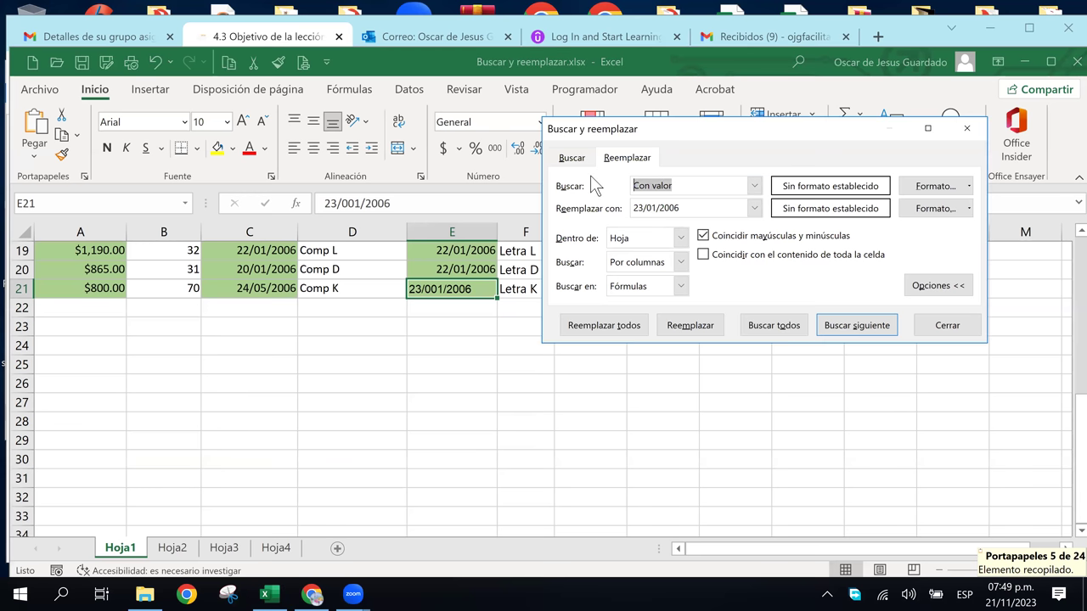
{"action": "key", "text": "ctrl+v"}
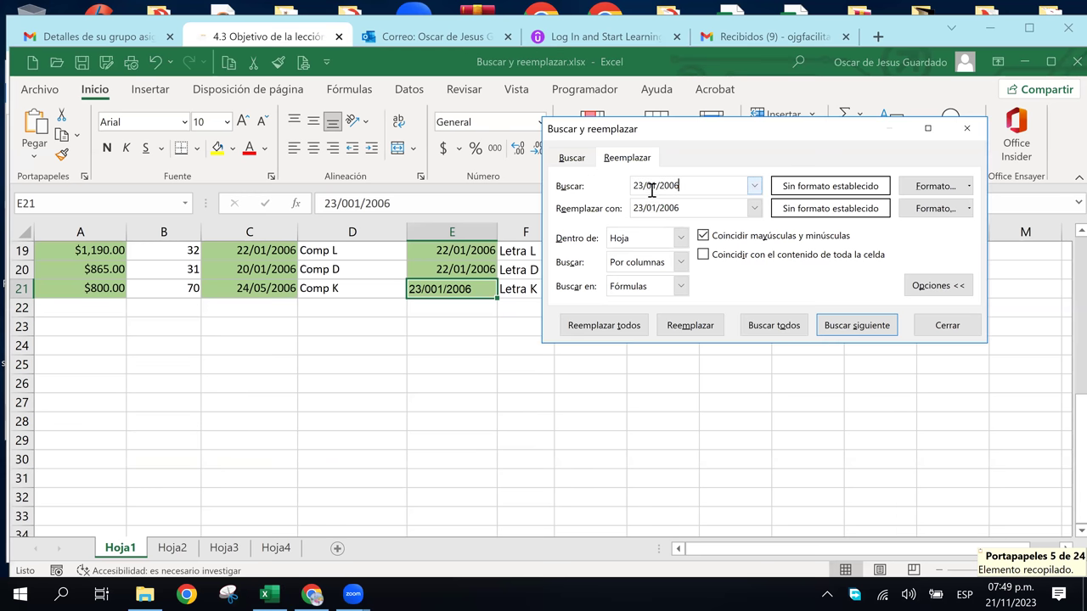
{"action": "left_click", "coordinate": [648, 186]}
{"action": "type", "text": "0"}
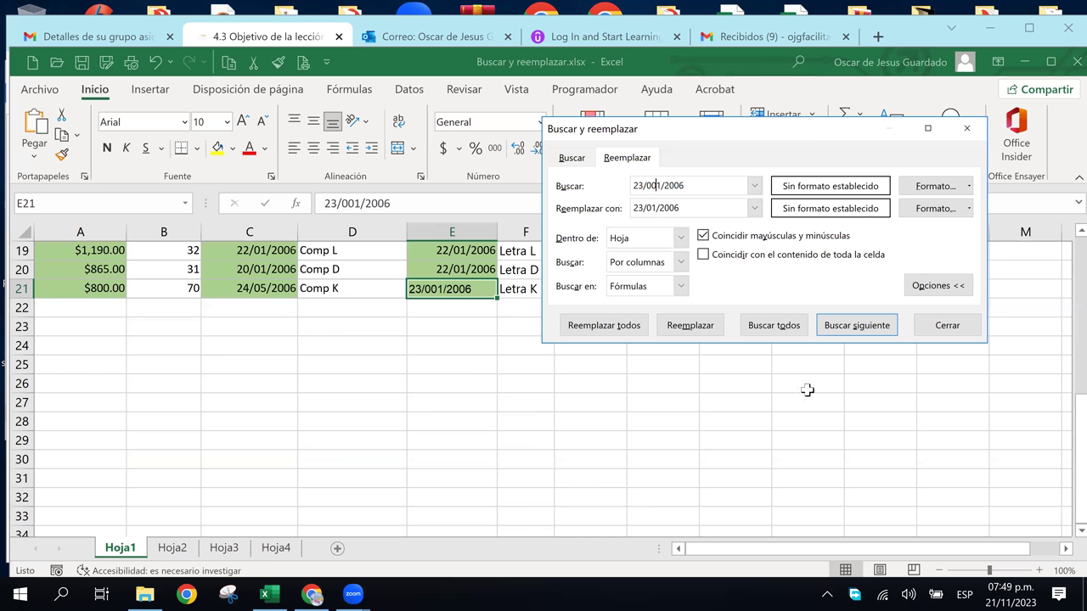
{"action": "left_click", "coordinate": [704, 330]}
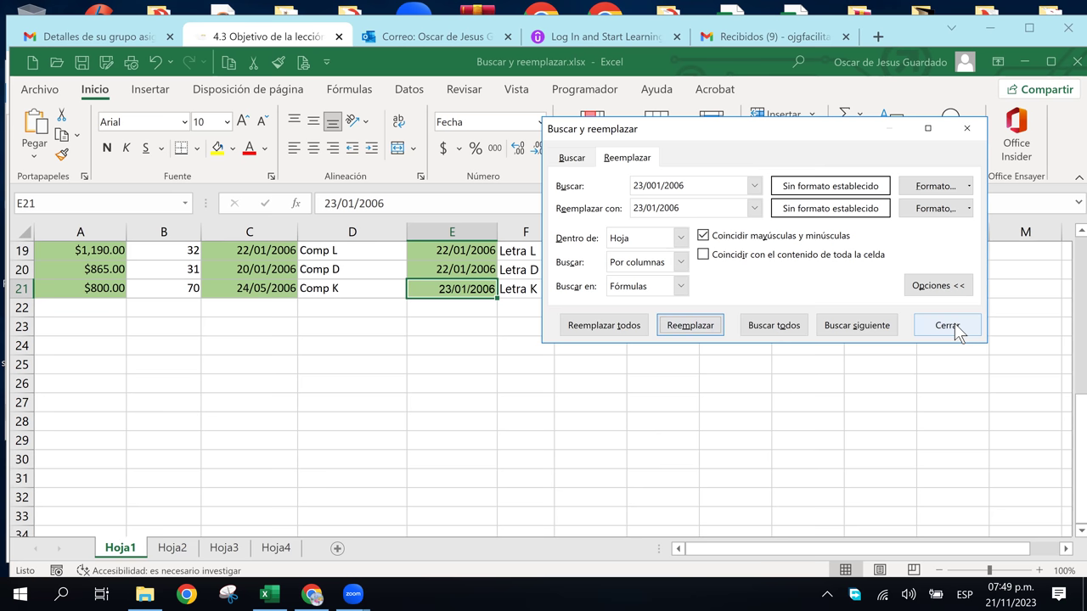
Close the find-and-replace window and scroll back to the top of Hoja1
{"action": "left_click", "coordinate": [948, 326]}
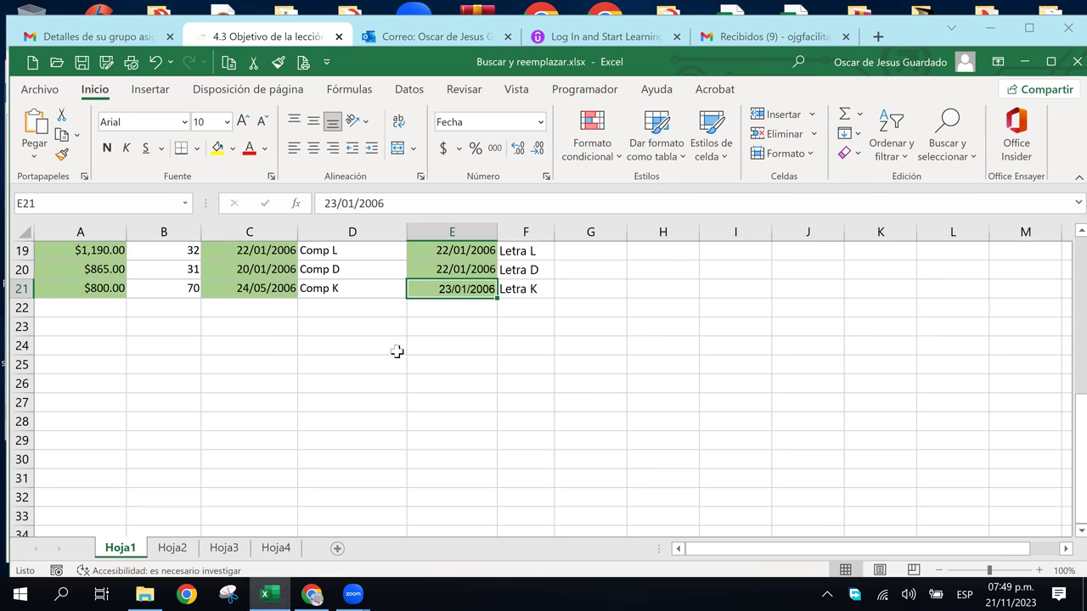
{"action": "scroll", "coordinate": [397, 352], "scroll_direction": "up", "scroll_amount": 4}
{"action": "scroll", "coordinate": [397, 351], "scroll_direction": "up", "scroll_amount": 2}
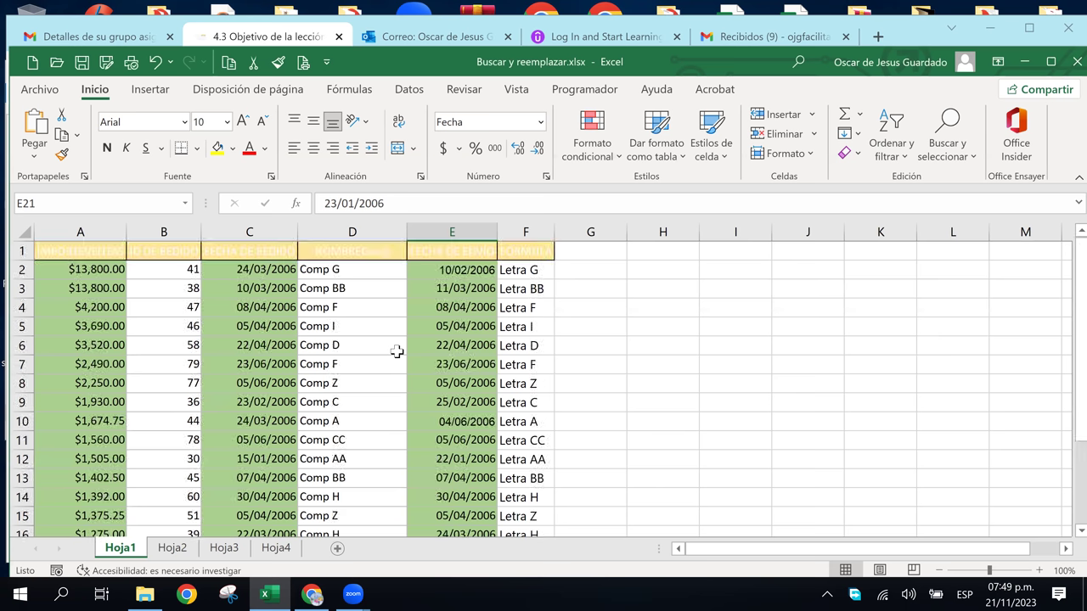
Compare the fonts of the shipping dates at the top of column E, starting with E2 and E3
{"action": "left_click", "coordinate": [439, 272]}
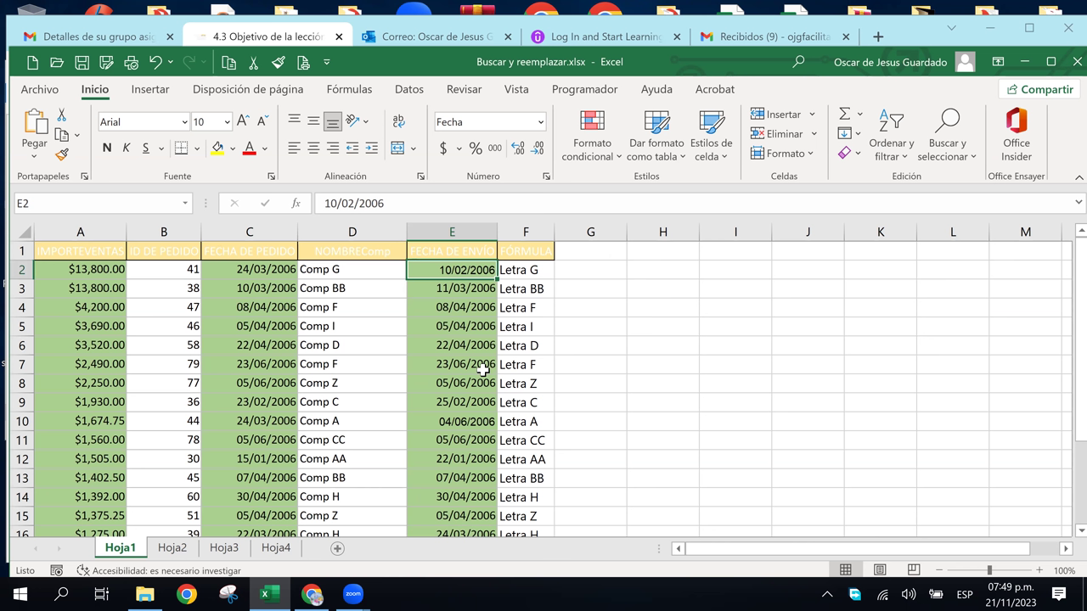
{"action": "left_click", "coordinate": [441, 291]}
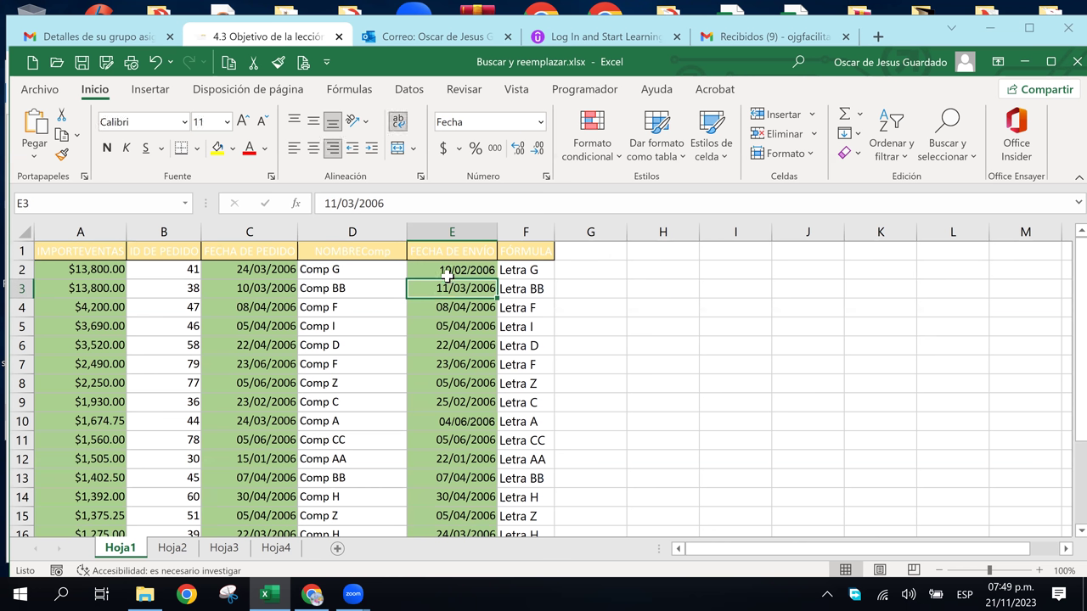
{"action": "left_click", "coordinate": [446, 273]}
{"action": "left_click", "coordinate": [461, 289]}
{"action": "left_click", "coordinate": [459, 270]}
{"action": "key", "text": "Down"}
{"action": "key", "text": "Down"}
{"action": "key", "text": "Down"}
{"action": "key", "text": "Up"}
{"action": "key", "text": "Up"}
{"action": "key", "text": "Up"}
{"action": "key", "text": "Down"}
{"action": "key", "text": "Down"}
{"action": "key", "text": "Up"}
{"action": "key", "text": "Up"}
{"action": "key", "text": "Down"}
{"action": "key", "text": "Down"}
{"action": "key", "text": "Up"}
{"action": "key", "text": "Up"}
{"action": "key", "text": "Down"}
Increase the font size of the E2 and E10 dates to 11
{"action": "left_click", "coordinate": [440, 266]}
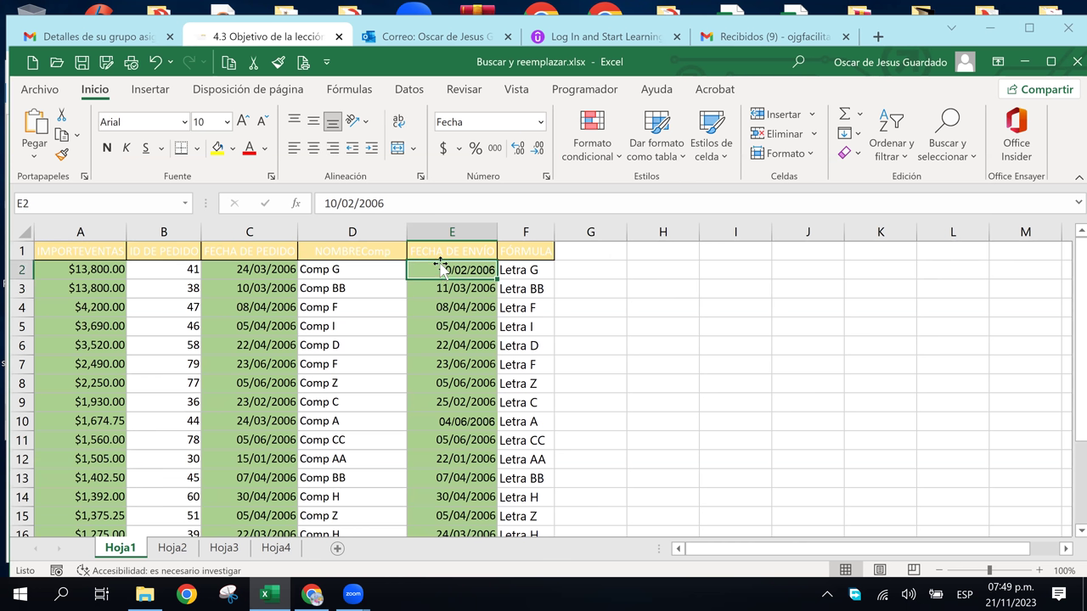
{"action": "left_click", "coordinate": [243, 122]}
{"action": "left_click", "coordinate": [606, 326]}
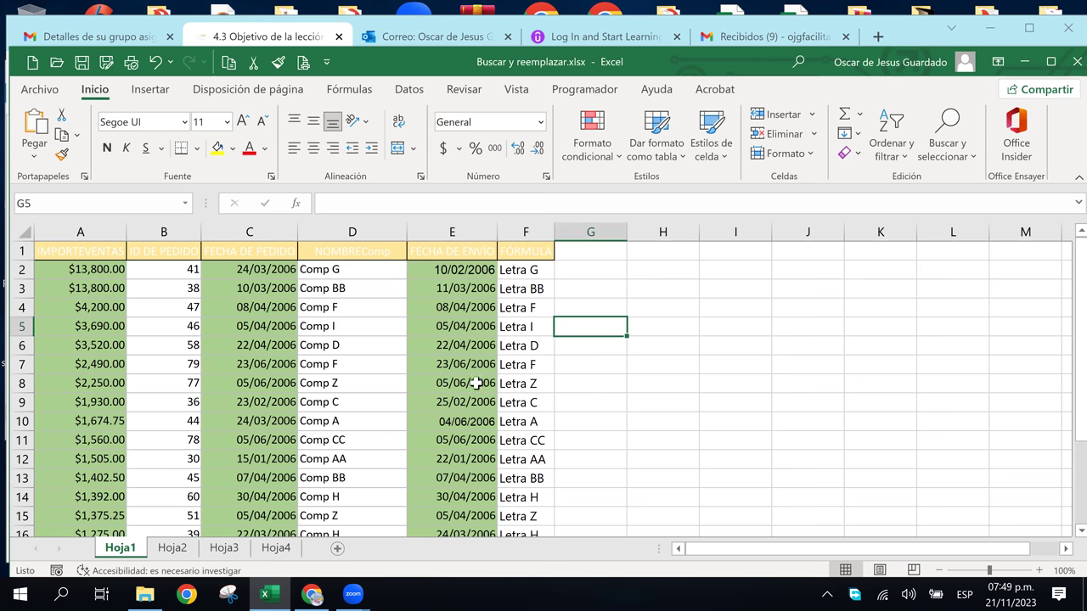
{"action": "left_click", "coordinate": [473, 422]}
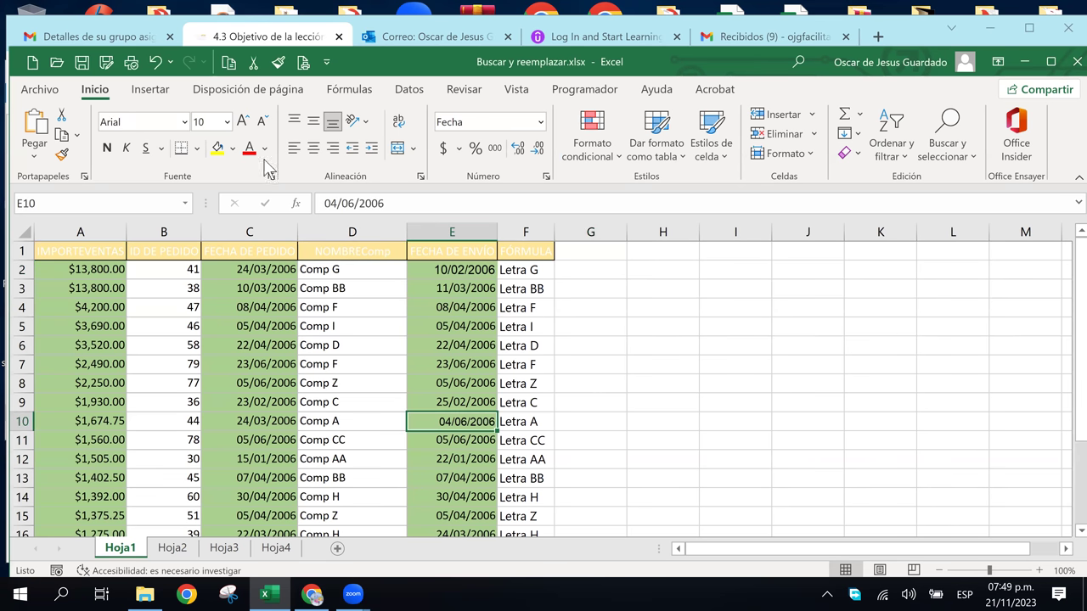
{"action": "left_click", "coordinate": [243, 121]}
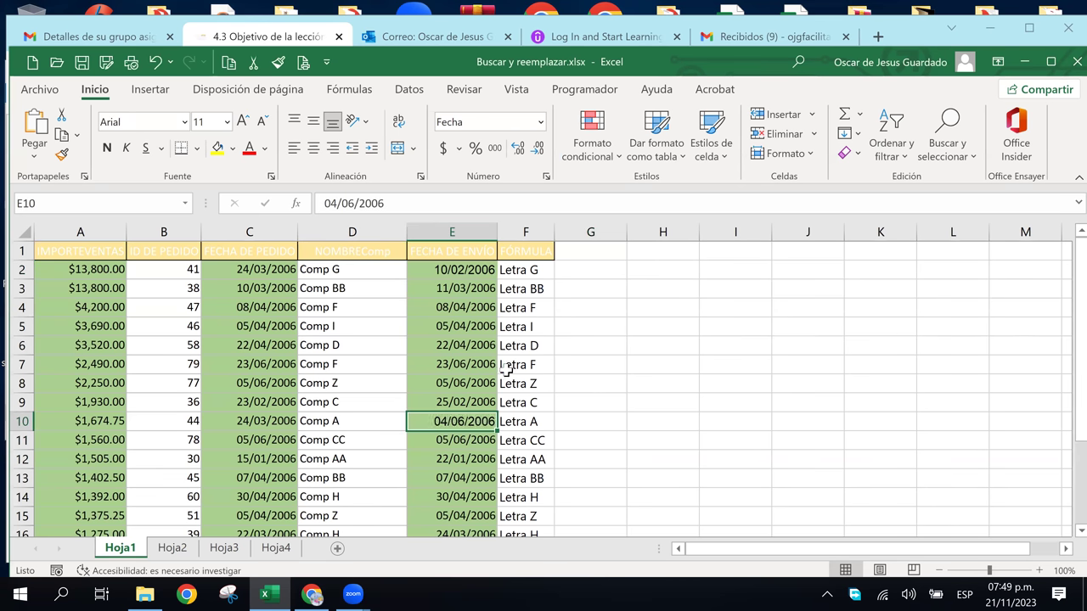
{"action": "left_click", "coordinate": [468, 402]}
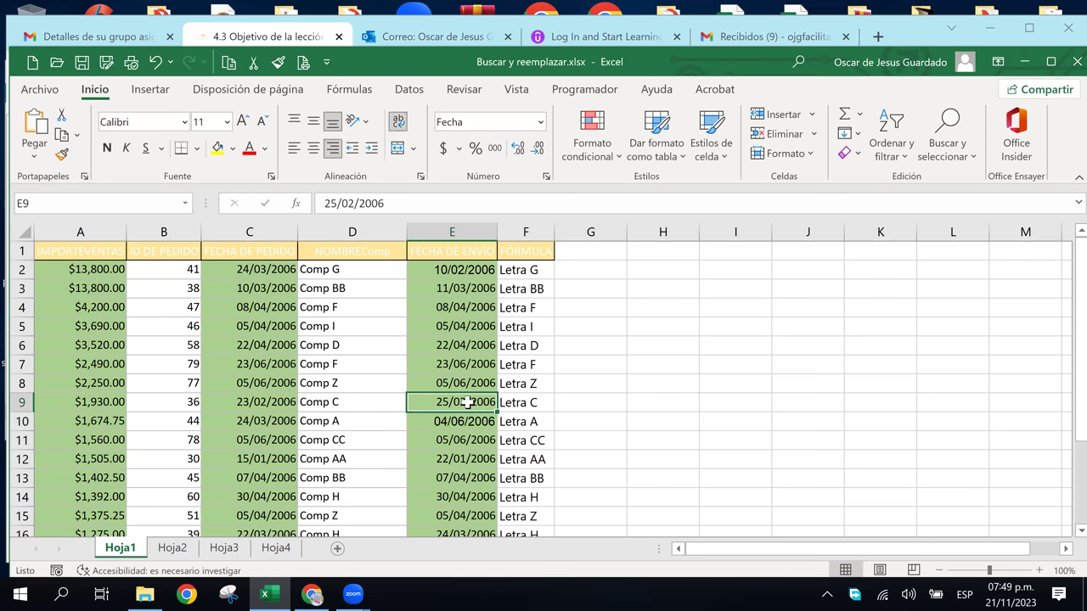
{"action": "left_click", "coordinate": [467, 422]}
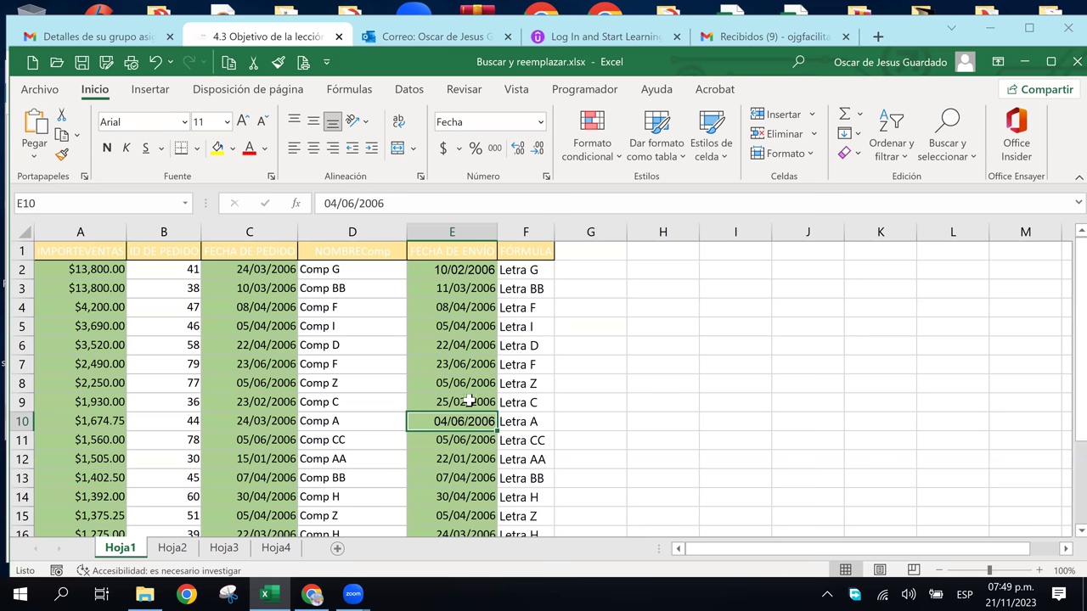
{"action": "left_click", "coordinate": [445, 271]}
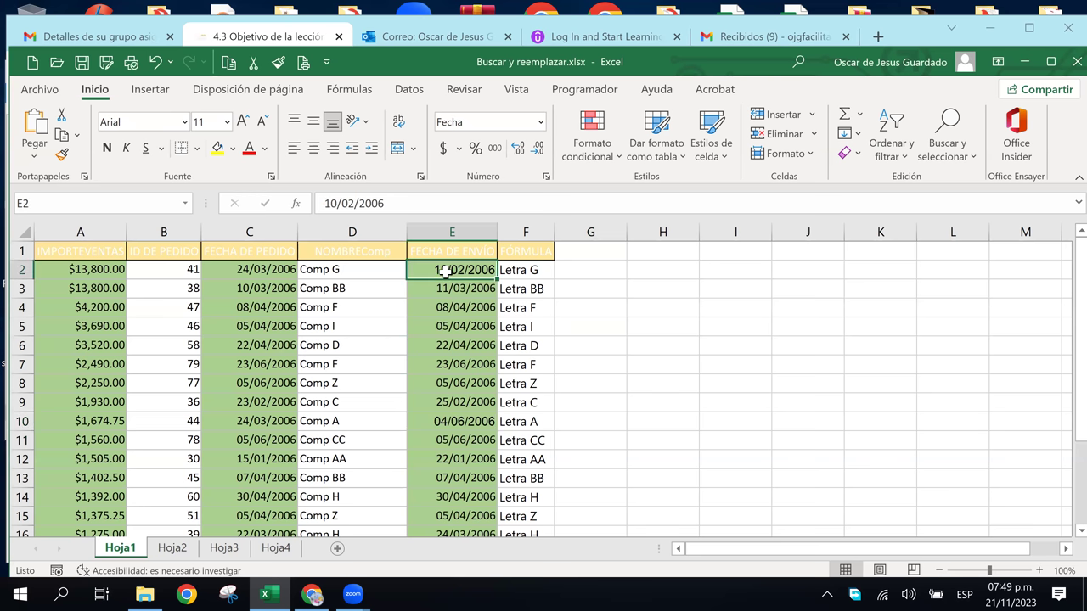
Set the E2 shipping date's font to Calibri
{"action": "left_click", "coordinate": [183, 124]}
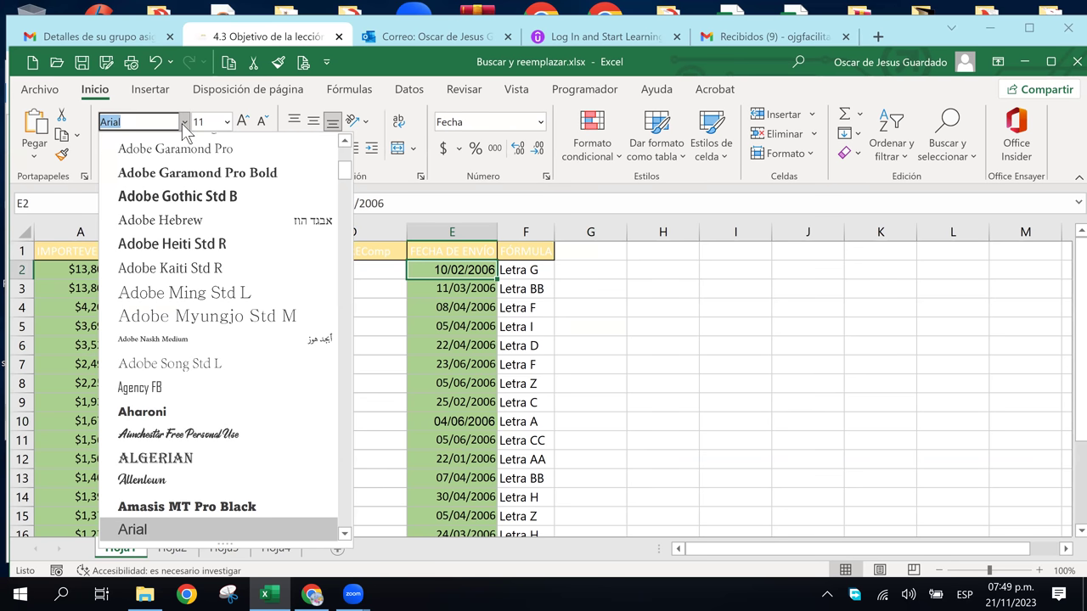
{"action": "type", "text": "Calibri Light"}
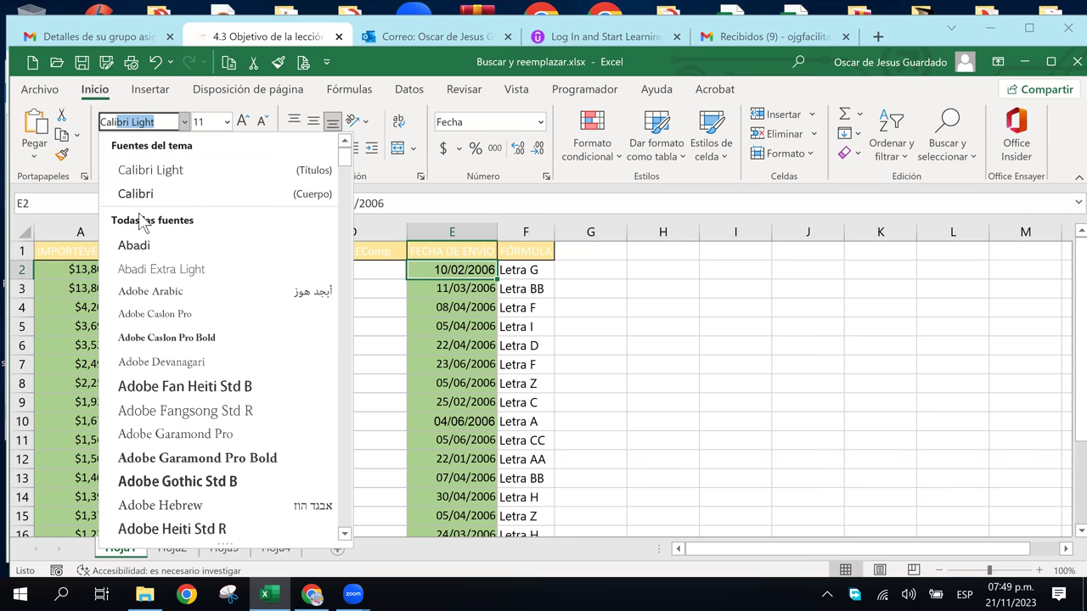
{"action": "left_click", "coordinate": [139, 193]}
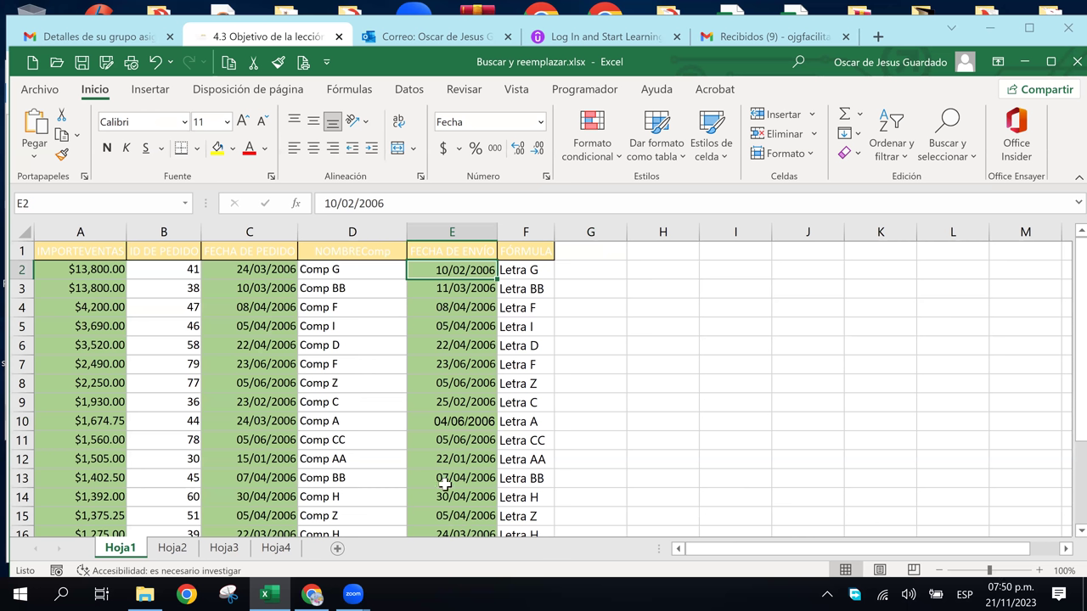
Change the E10 shipping date's font to Calibri
{"action": "left_click", "coordinate": [461, 421]}
{"action": "left_click", "coordinate": [177, 124]}
{"action": "type", "text": "C"}
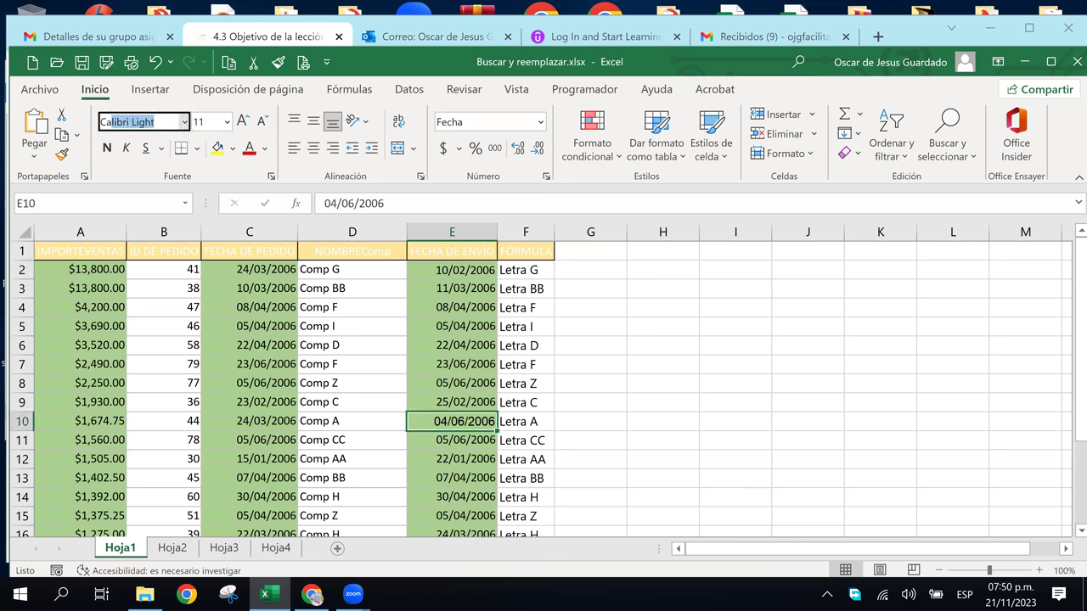
{"action": "key", "text": "End"}
{"action": "key", "text": "BackSpace"}
{"action": "key", "text": "BackSpace"}
{"action": "key", "text": "BackSpace"}
{"action": "key", "text": "BackSpace"}
{"action": "key", "text": "BackSpace"}
{"action": "key", "text": "BackSpace"}
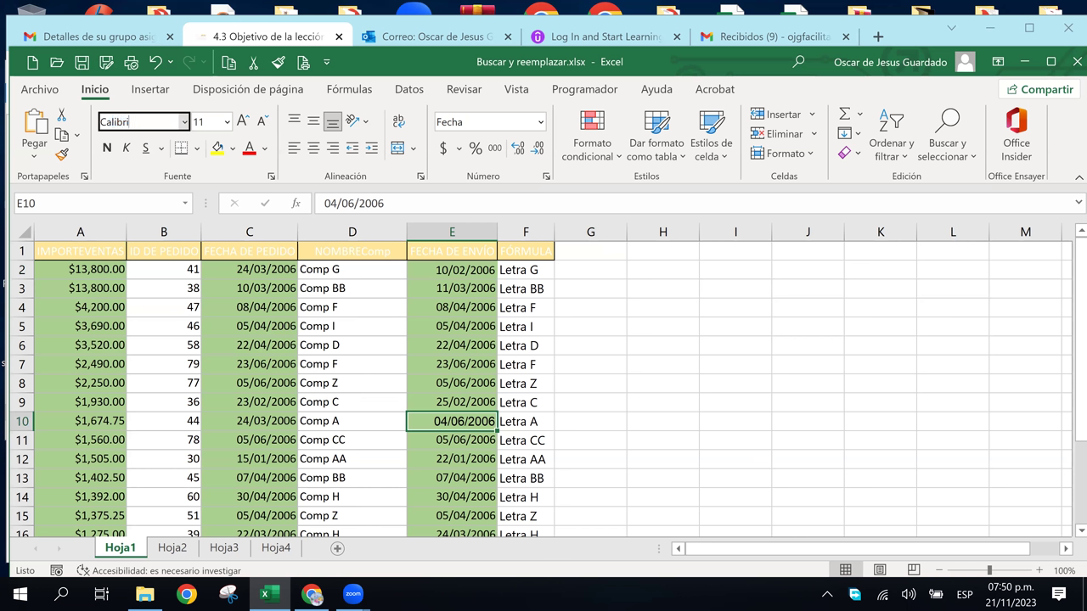
{"action": "key", "text": "Return"}
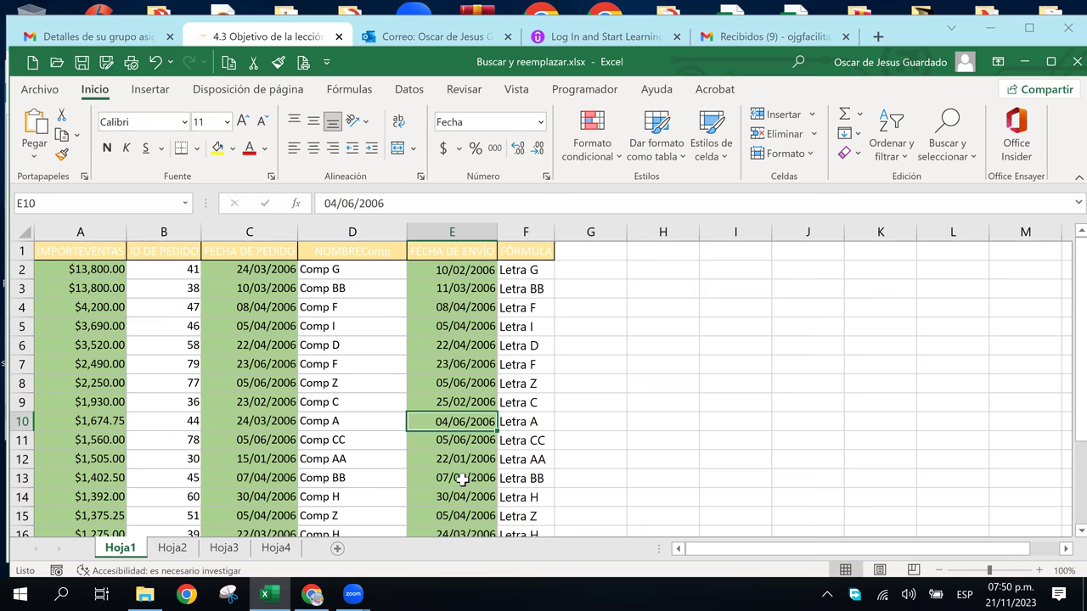
Set the E21 shipping date's font to Calibri, then inspect the lookup formula in F15
{"action": "scroll", "coordinate": [461, 478], "scroll_direction": "down", "scroll_amount": 1}
{"action": "scroll", "coordinate": [461, 478], "scroll_direction": "down", "scroll_amount": 1}
{"action": "left_click", "coordinate": [467, 517]}
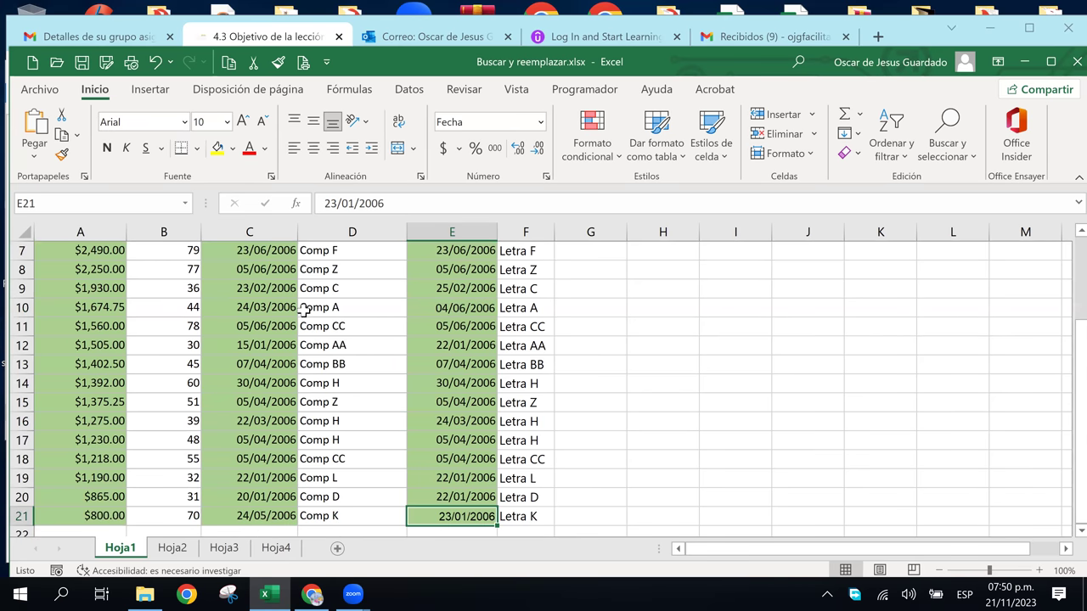
{"action": "left_click", "coordinate": [148, 123]}
{"action": "type", "text": "c"}
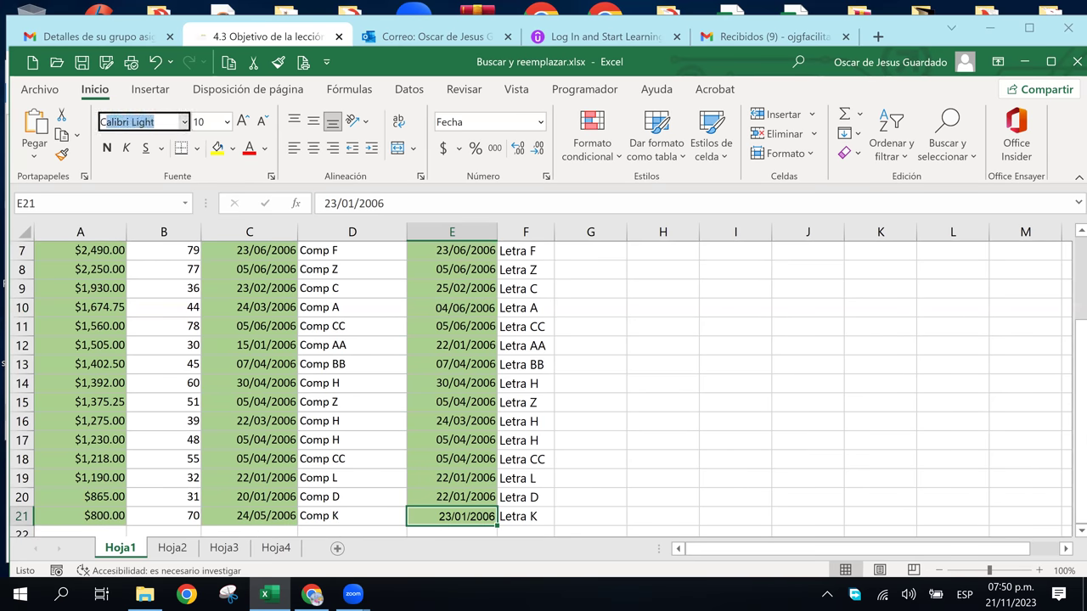
{"action": "left_click", "coordinate": [160, 122]}
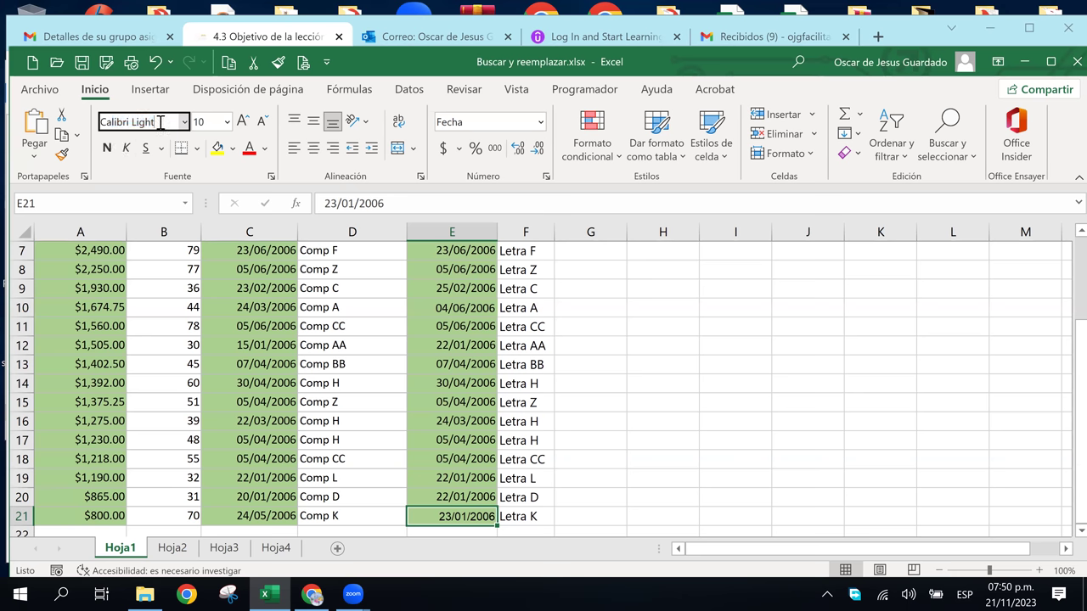
{"action": "key", "text": "BackSpace"}
{"action": "key", "text": "BackSpace"}
{"action": "key", "text": "BackSpace"}
{"action": "key", "text": "BackSpace"}
{"action": "key", "text": "BackSpace"}
{"action": "key", "text": "BackSpace"}
{"action": "key", "text": "Return"}
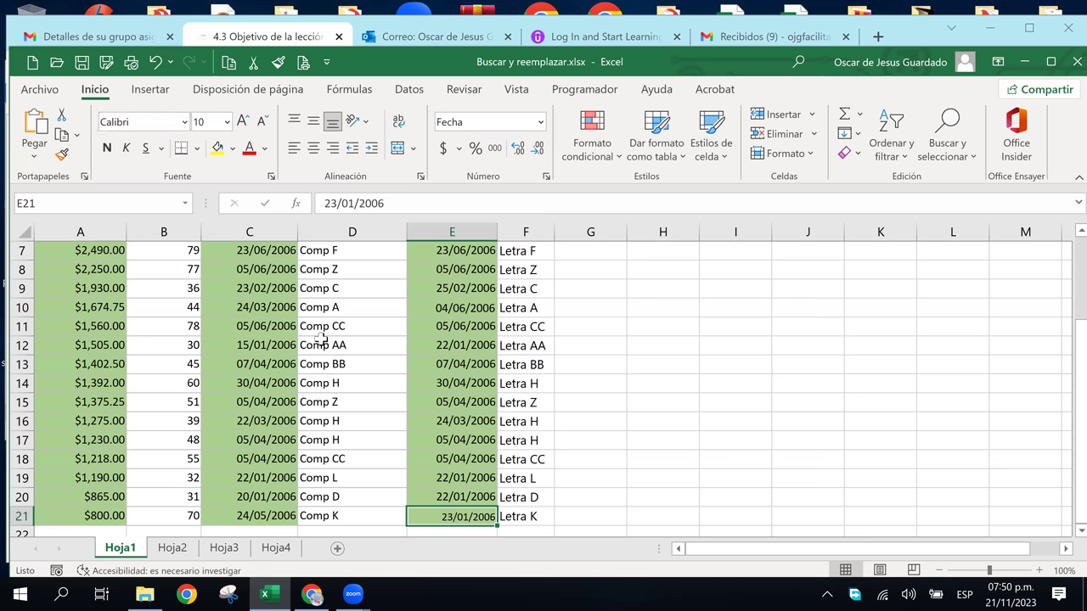
{"action": "left_click", "coordinate": [537, 405]}
{"action": "scroll", "coordinate": [441, 498], "scroll_direction": "up", "scroll_amount": 2}
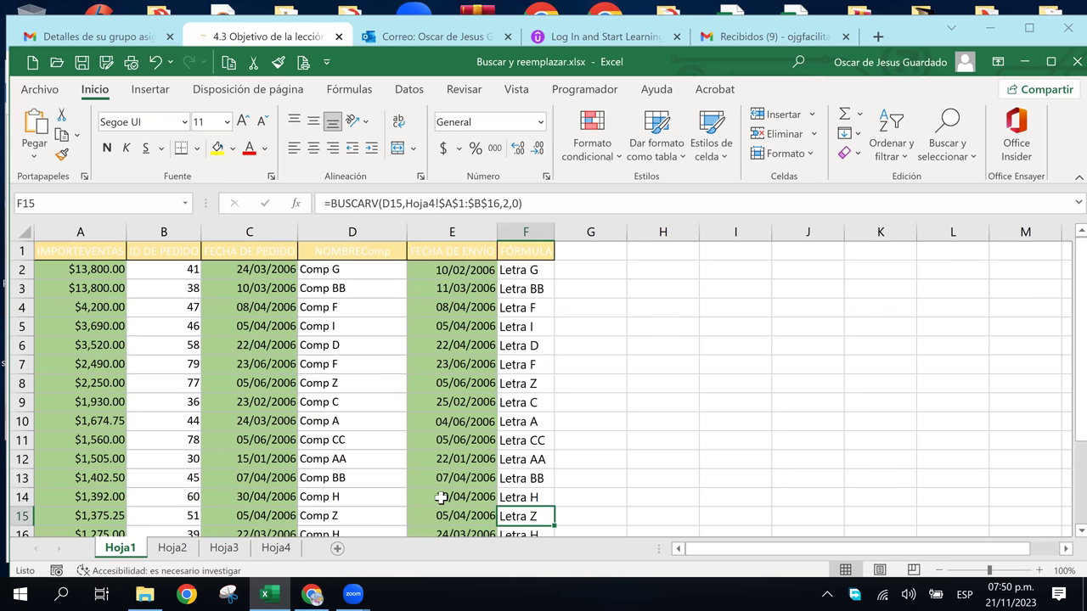
{"action": "left_click", "coordinate": [357, 416]}
{"action": "left_click", "coordinate": [367, 383]}
{"action": "left_click", "coordinate": [377, 341]}
{"action": "left_click", "coordinate": [198, 289]}
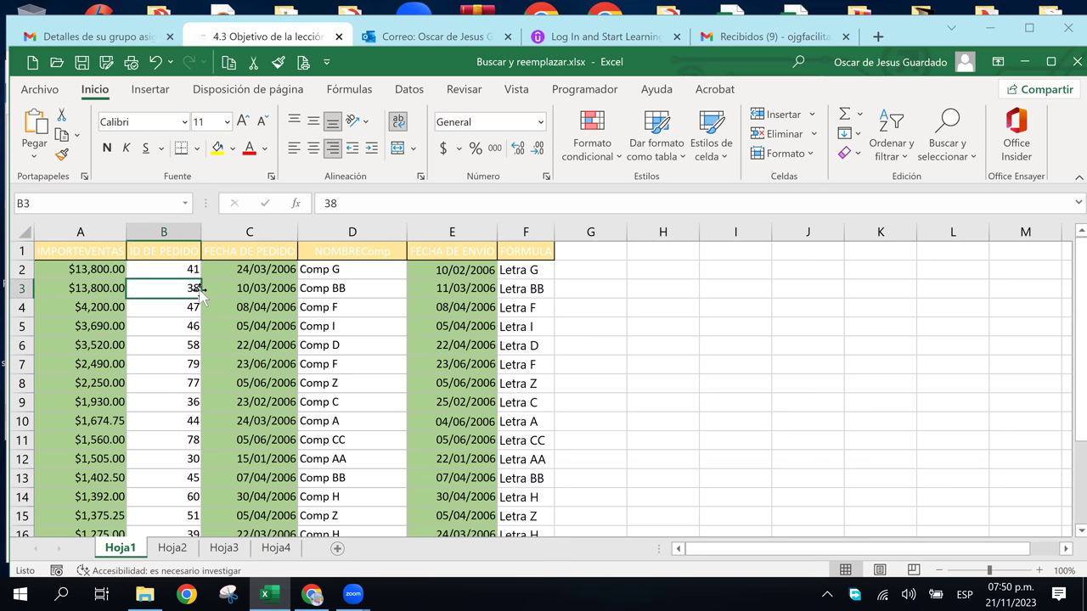
{"action": "scroll", "coordinate": [198, 290], "scroll_direction": "down", "scroll_amount": 6}
{"action": "scroll", "coordinate": [198, 290], "scroll_direction": "down", "scroll_amount": 3}
{"action": "scroll", "coordinate": [198, 290], "scroll_direction": "up", "scroll_amount": 3}
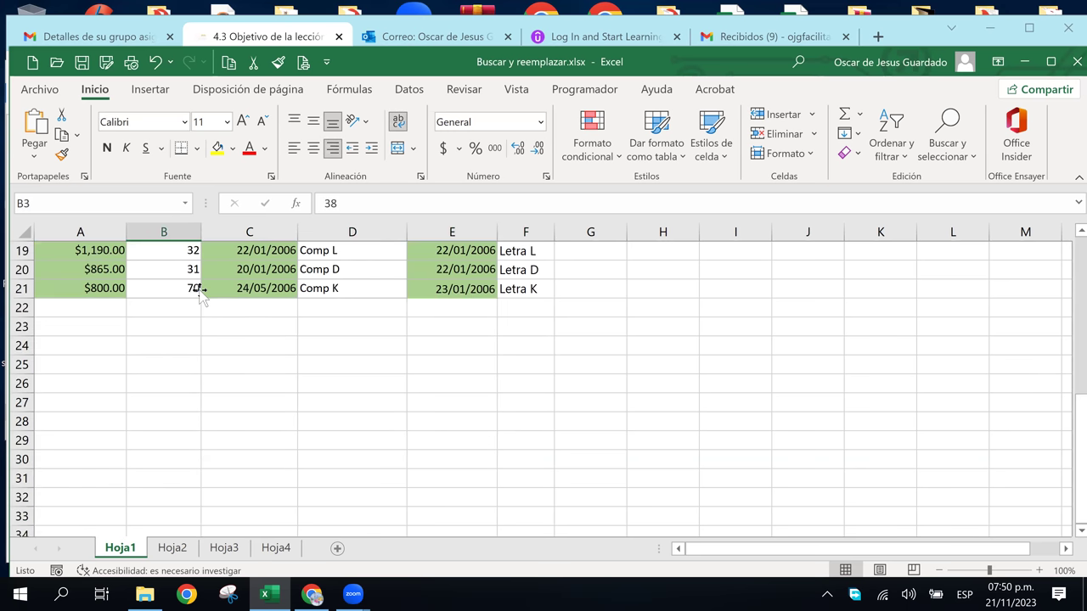
{"action": "scroll", "coordinate": [200, 291], "scroll_direction": "up", "scroll_amount": 1}
{"action": "scroll", "coordinate": [200, 290], "scroll_direction": "up", "scroll_amount": 5}
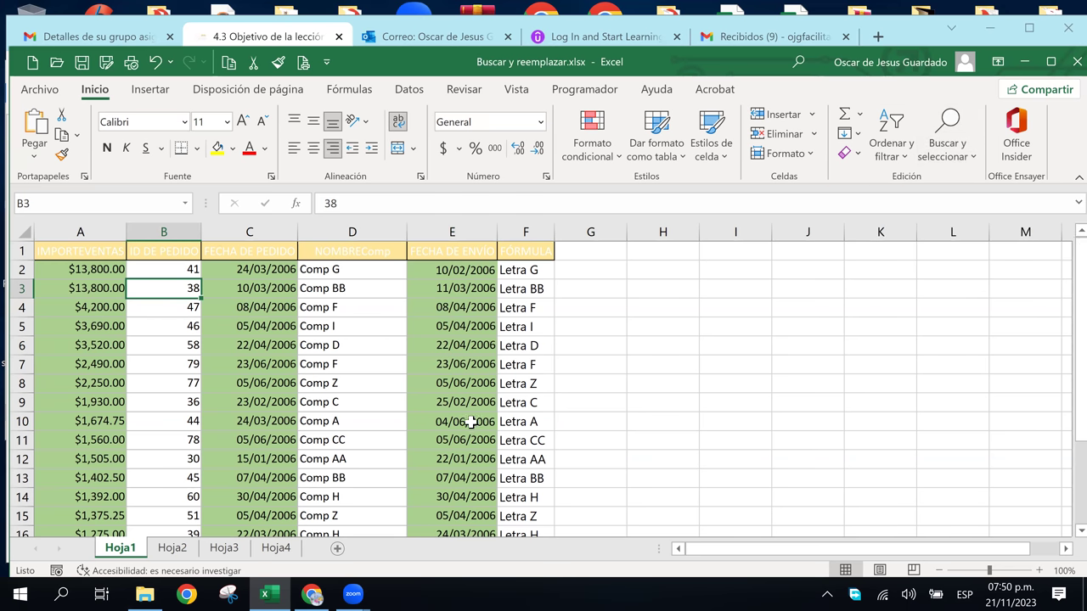
{"action": "scroll", "coordinate": [470, 422], "scroll_direction": "down", "scroll_amount": 4}
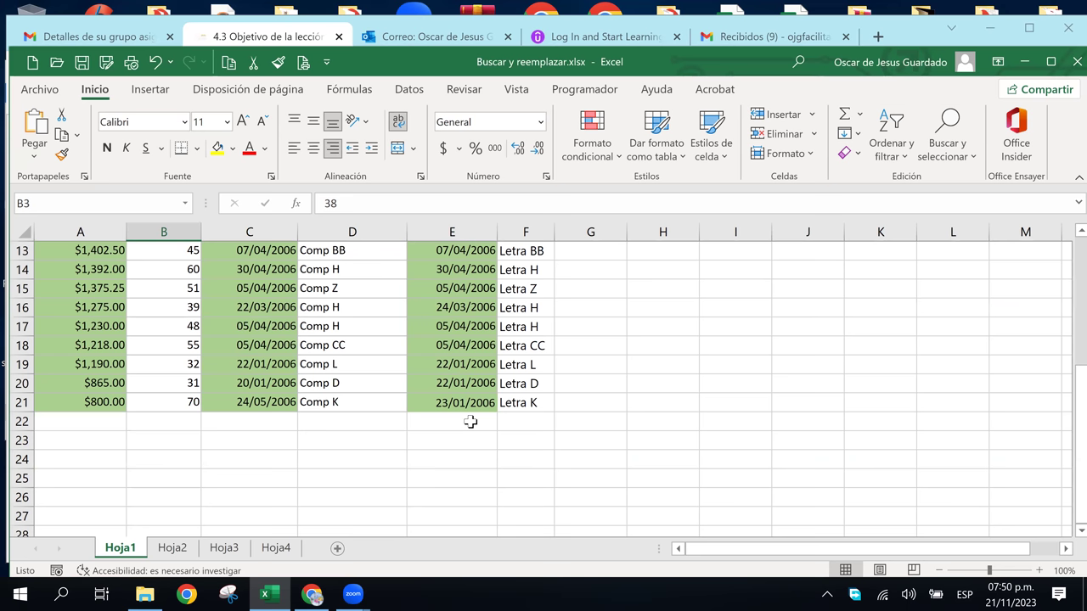
{"action": "scroll", "coordinate": [470, 422], "scroll_direction": "up", "scroll_amount": 4}
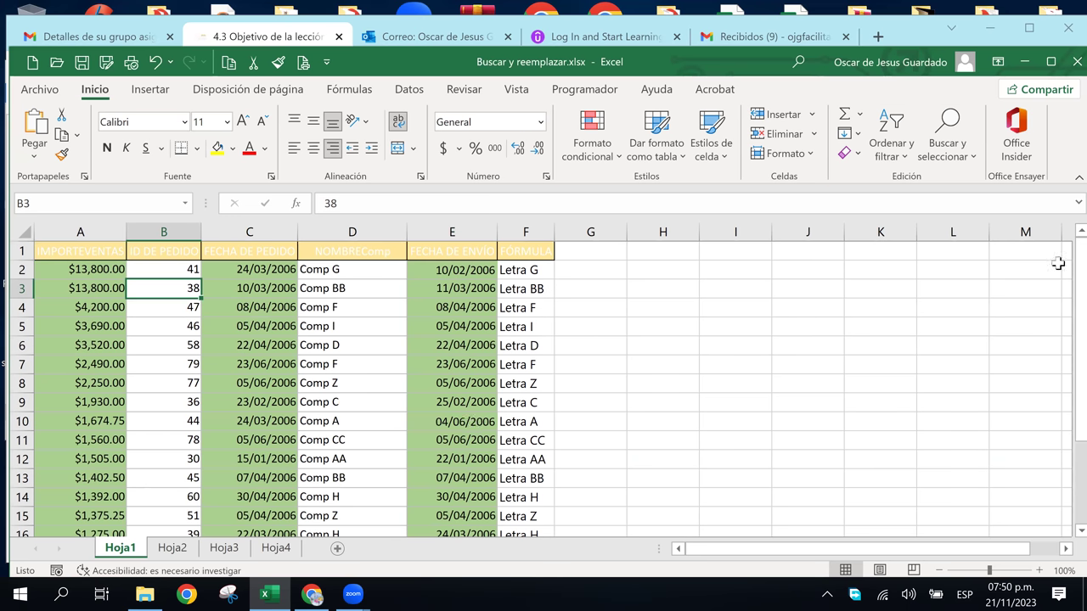
Use the Ir a window (Ctrl+I) with reference F21 to land on Comp K's lookup cell
{"action": "left_click", "coordinate": [969, 159]}
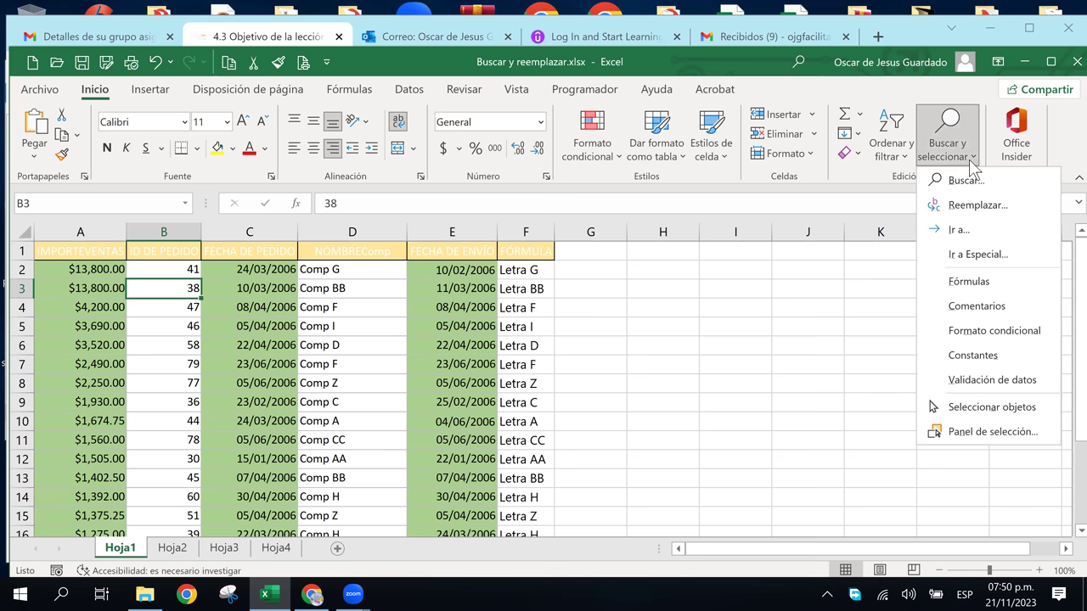
{"action": "left_click", "coordinate": [967, 227]}
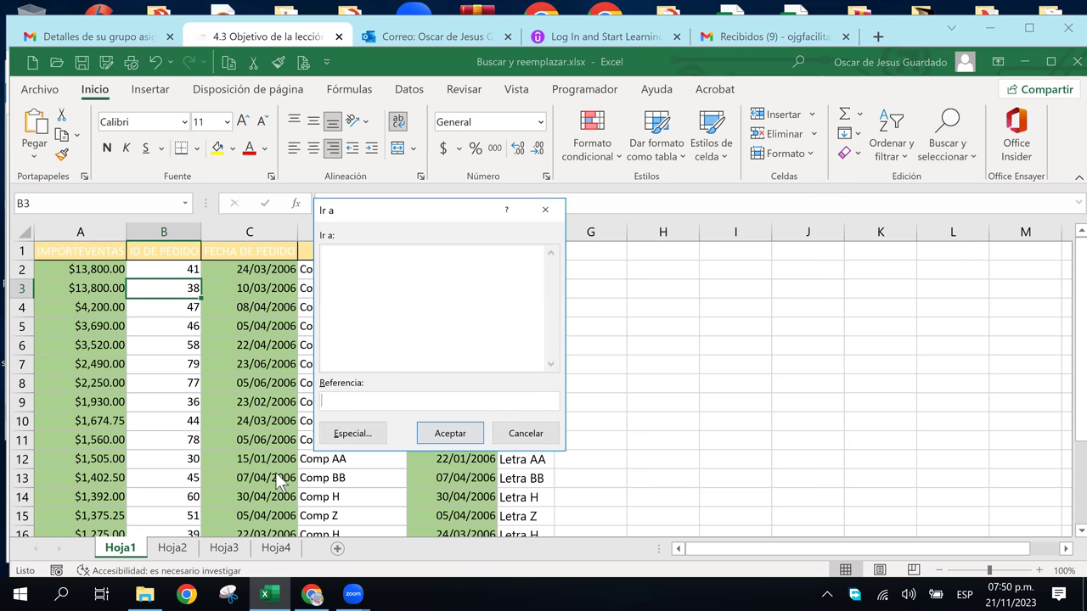
{"action": "left_click", "coordinate": [517, 433]}
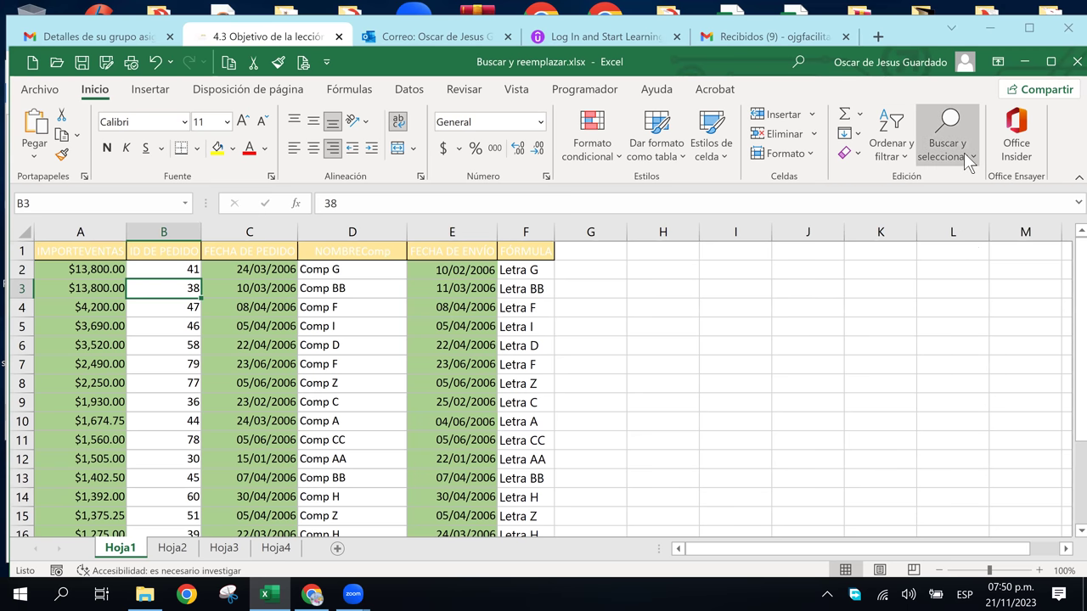
{"action": "left_click", "coordinate": [968, 160]}
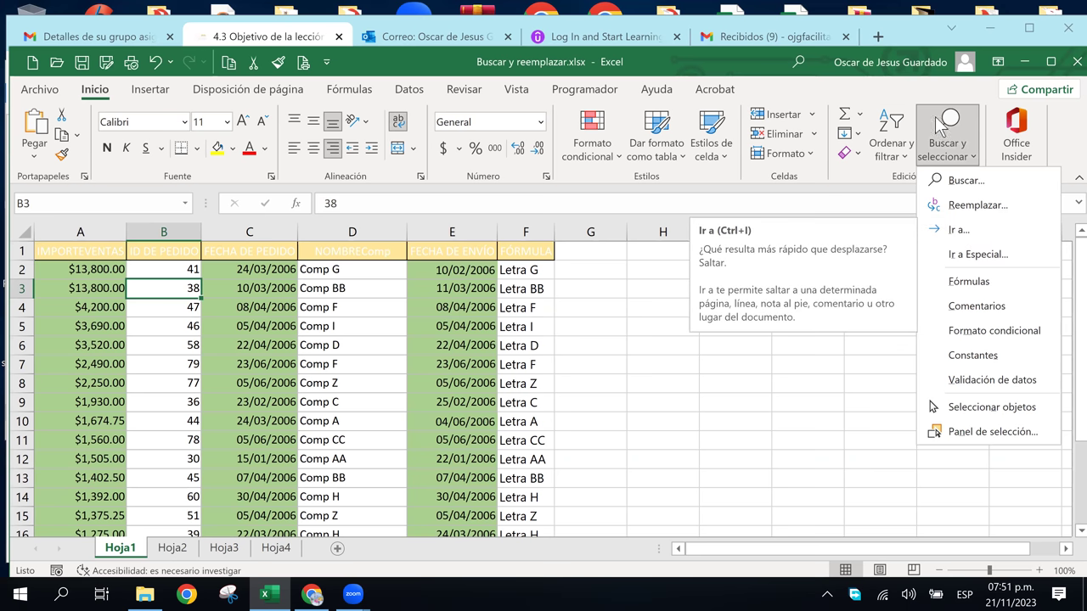
{"action": "left_click", "coordinate": [956, 90]}
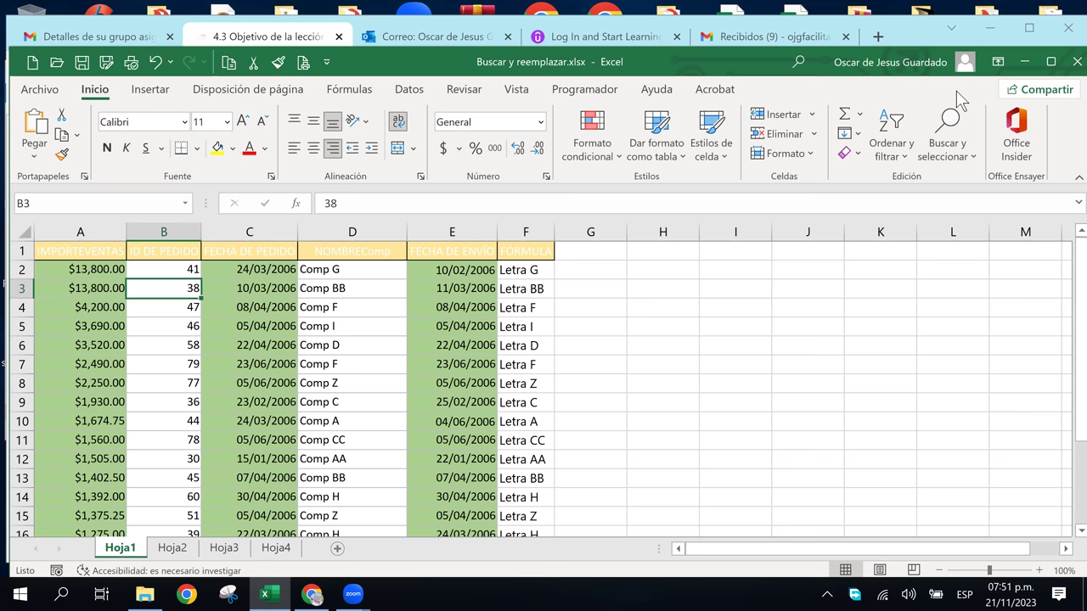
{"action": "key", "text": "ctrl+i"}
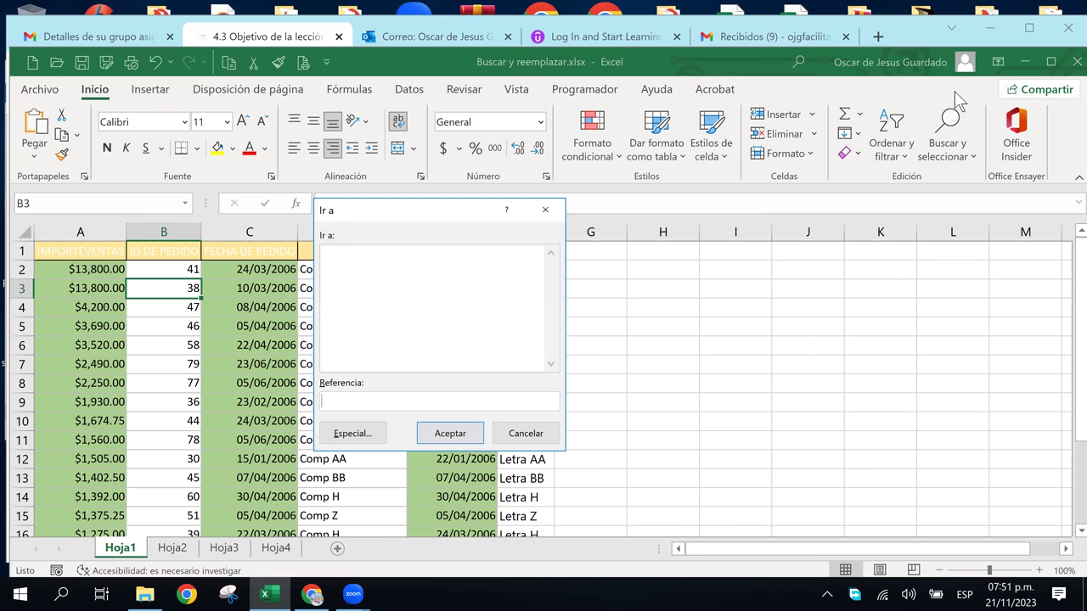
{"action": "left_click_drag", "start_coordinate": [367, 244], "coordinate": [284, 296]}
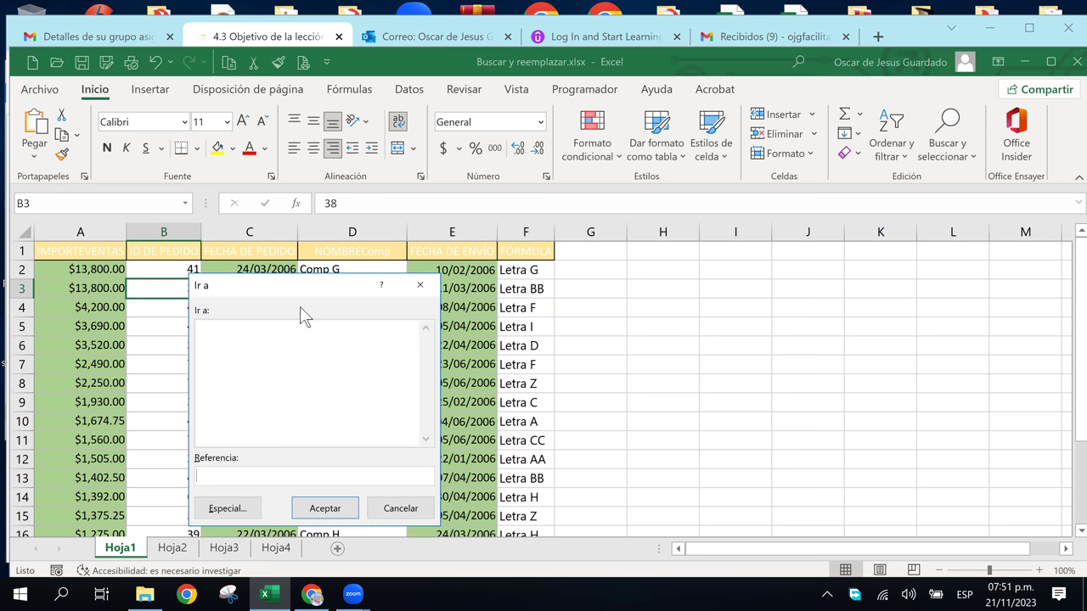
{"action": "type", "text": "f"}
{"action": "key", "text": "BackSpace"}
{"action": "type", "text": "F21"}
{"action": "left_click", "coordinate": [334, 510]}
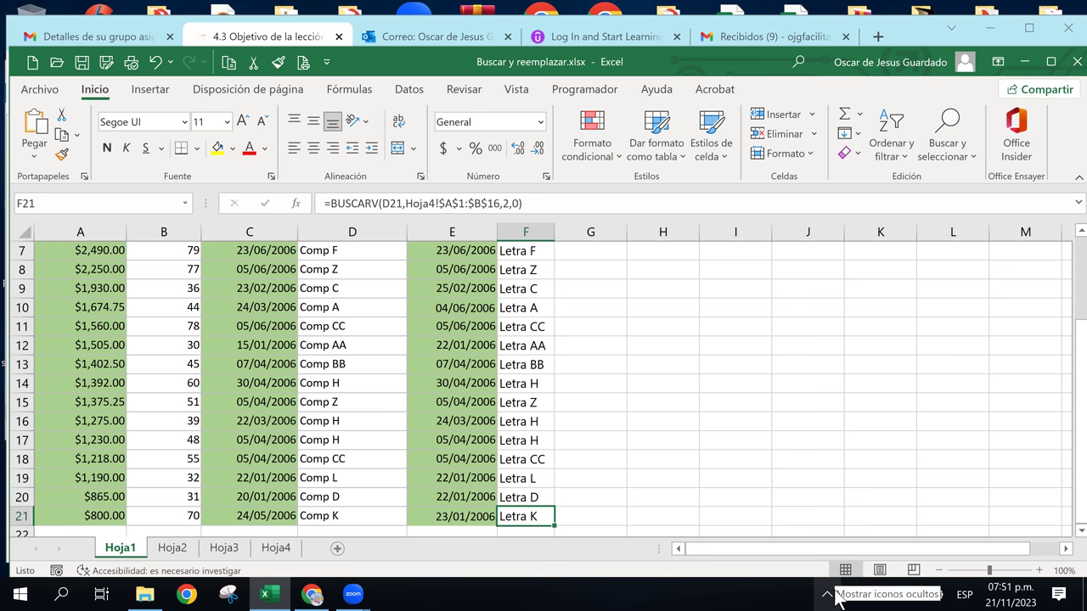
Jump to cell B5 through the Go To window opened with F5
{"action": "key", "text": "F5"}
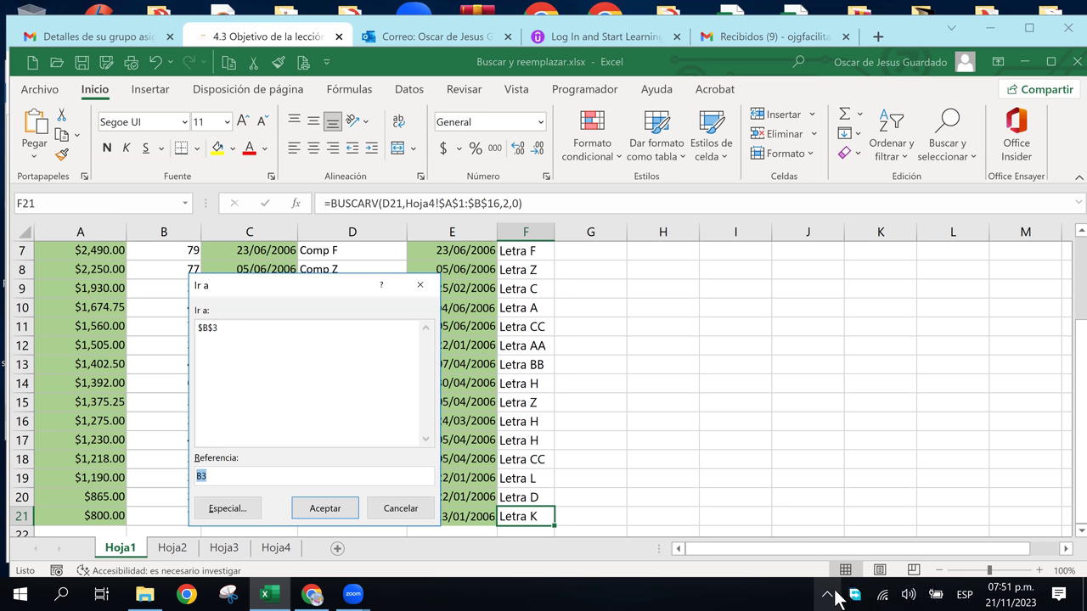
{"action": "type", "text": "b5"}
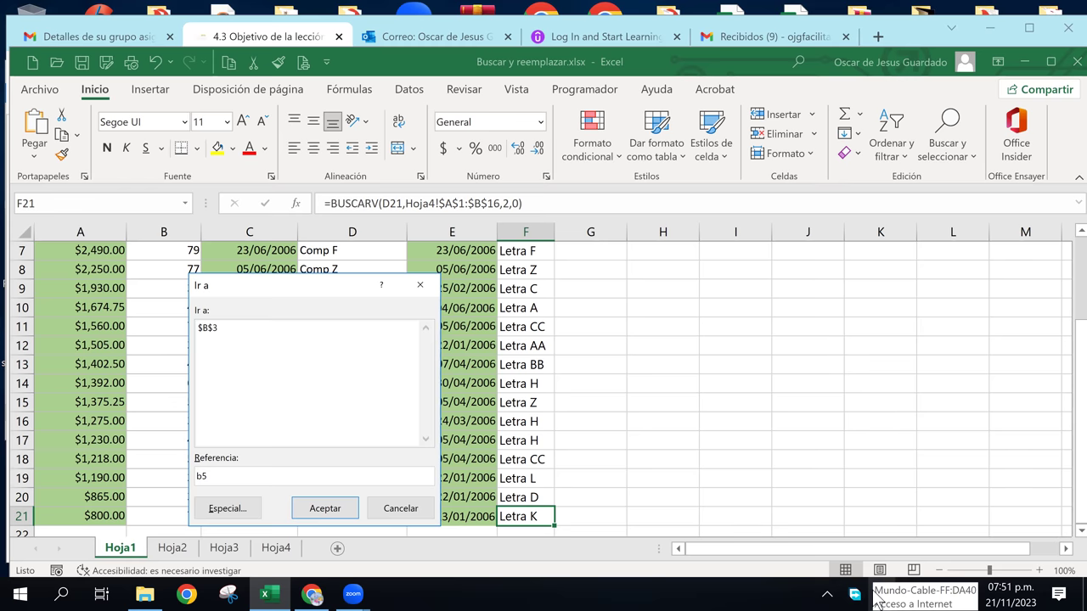
{"action": "key", "text": "Return"}
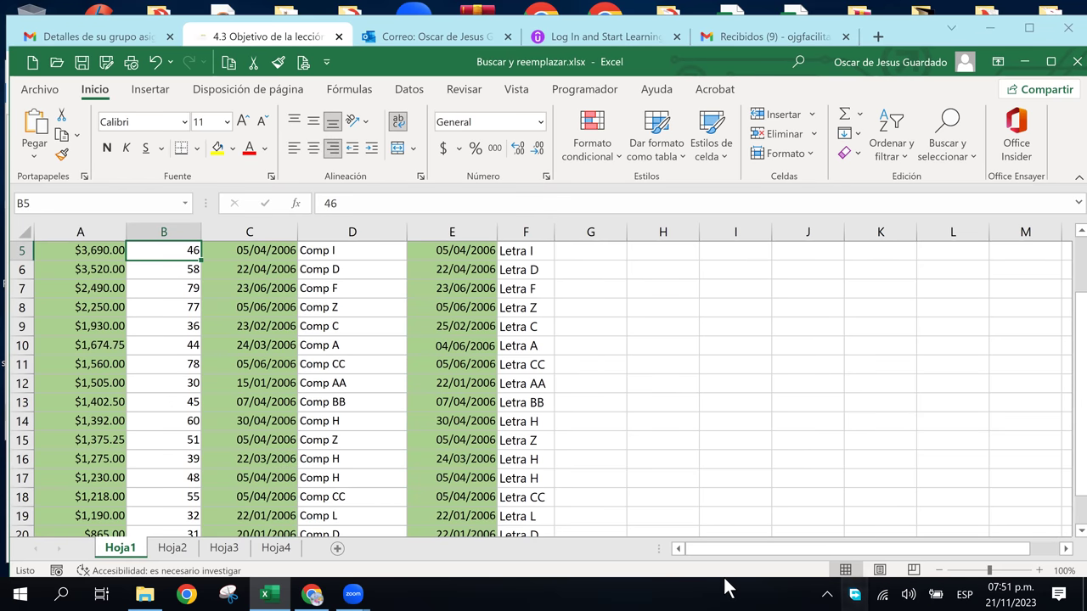
Return to cell F21 by entering f21 in the Name Box
{"action": "scroll", "coordinate": [468, 427], "scroll_direction": "up", "scroll_amount": 2}
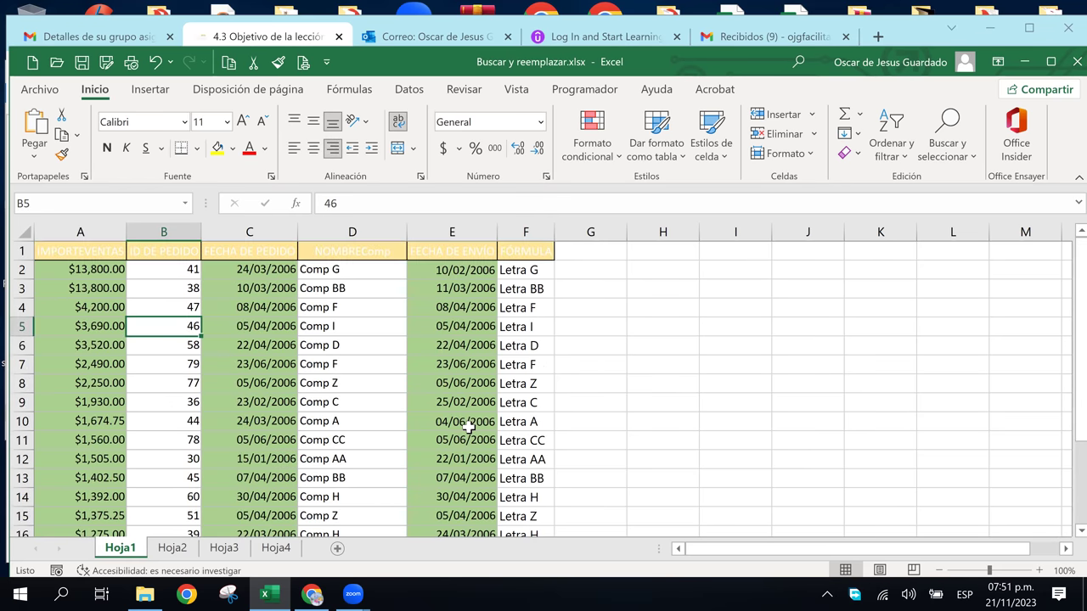
{"action": "left_click", "coordinate": [24, 203]}
{"action": "type", "text": "f21"}
{"action": "key", "text": "Return"}
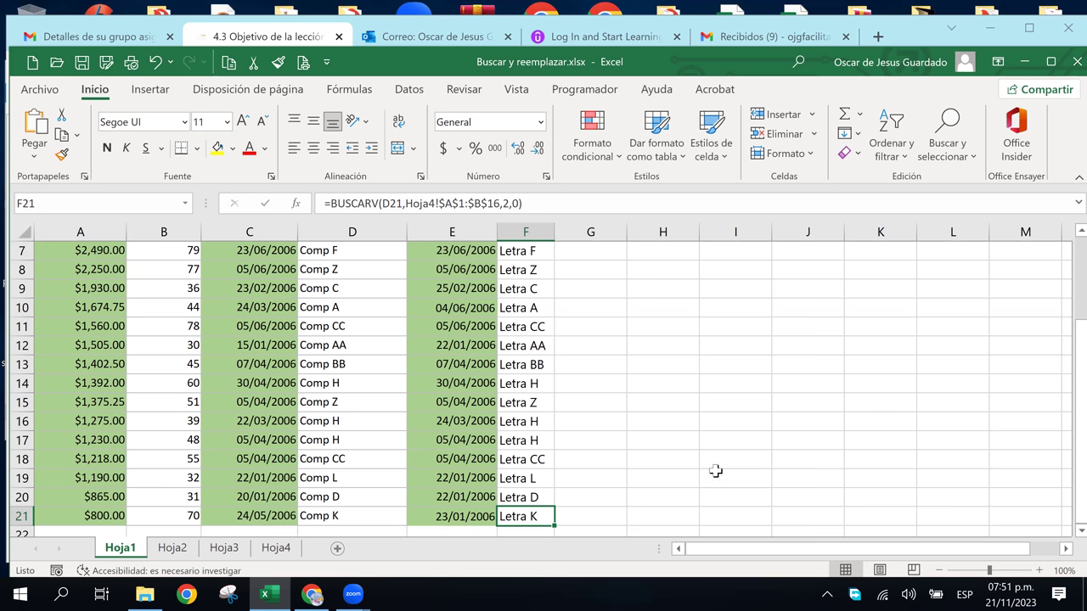
Select cells around the table: D12, D10, E12, E16, E14, C13, G14, D13, E13 and D12
{"action": "left_click", "coordinate": [344, 345]}
{"action": "key", "text": "Up"}
{"action": "key", "text": "Up"}
{"action": "left_click", "coordinate": [434, 345]}
{"action": "left_click", "coordinate": [463, 421]}
{"action": "left_click", "coordinate": [476, 383]}
{"action": "left_click", "coordinate": [284, 366]}
{"action": "left_click", "coordinate": [624, 380]}
{"action": "left_click", "coordinate": [353, 364]}
{"action": "left_click", "coordinate": [450, 365]}
{"action": "left_click", "coordinate": [332, 344]}
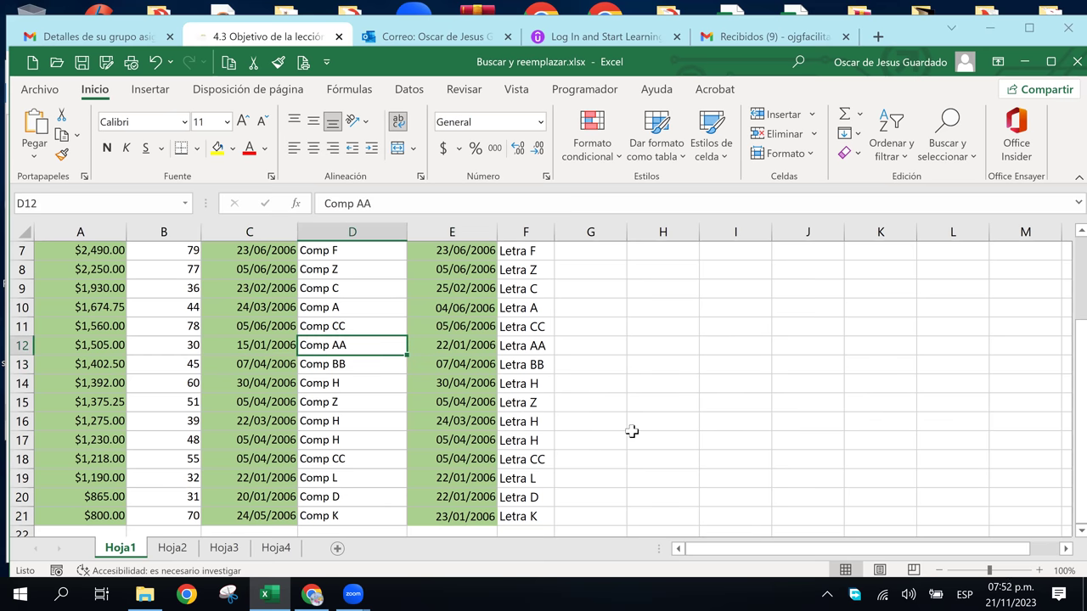
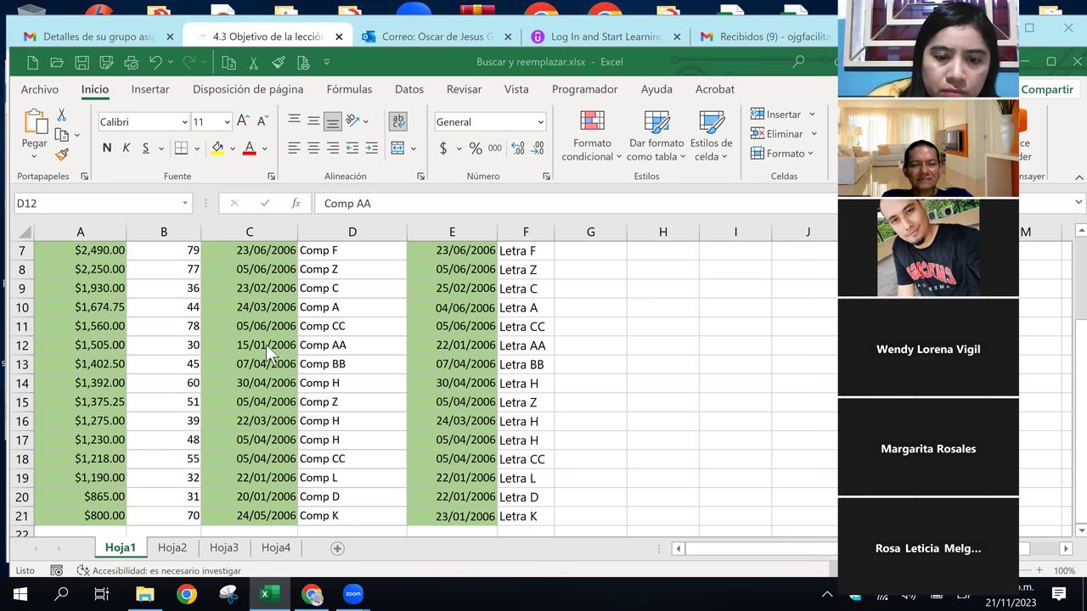
Point out the Comp entries in column D and dates in column C, ending on cell A2
{"action": "left_click", "coordinate": [345, 327]}
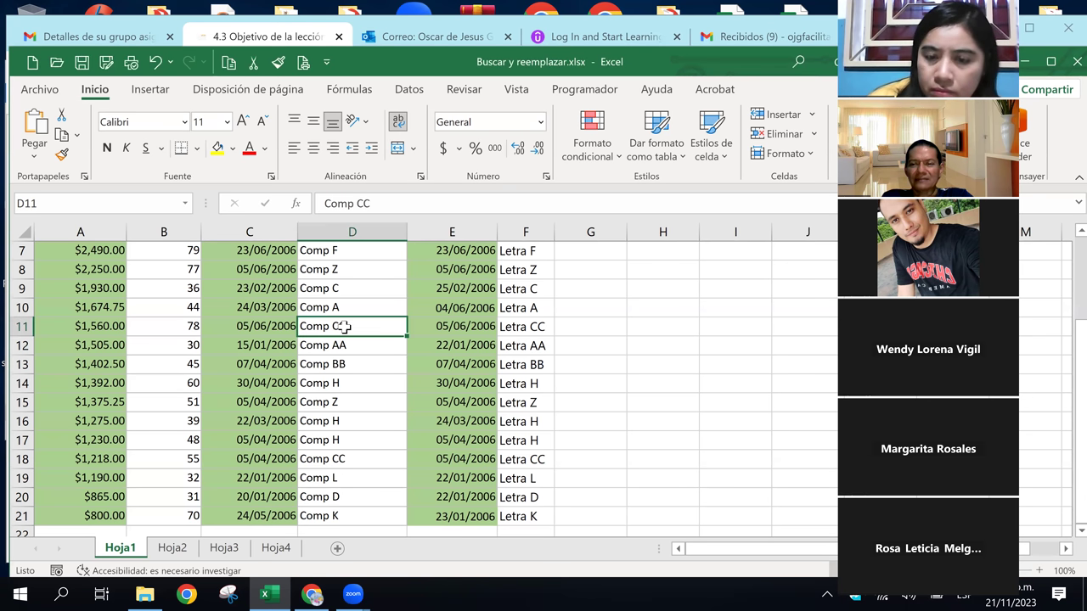
{"action": "left_click", "coordinate": [358, 291]}
{"action": "left_click", "coordinate": [349, 349]}
{"action": "left_click", "coordinate": [352, 316]}
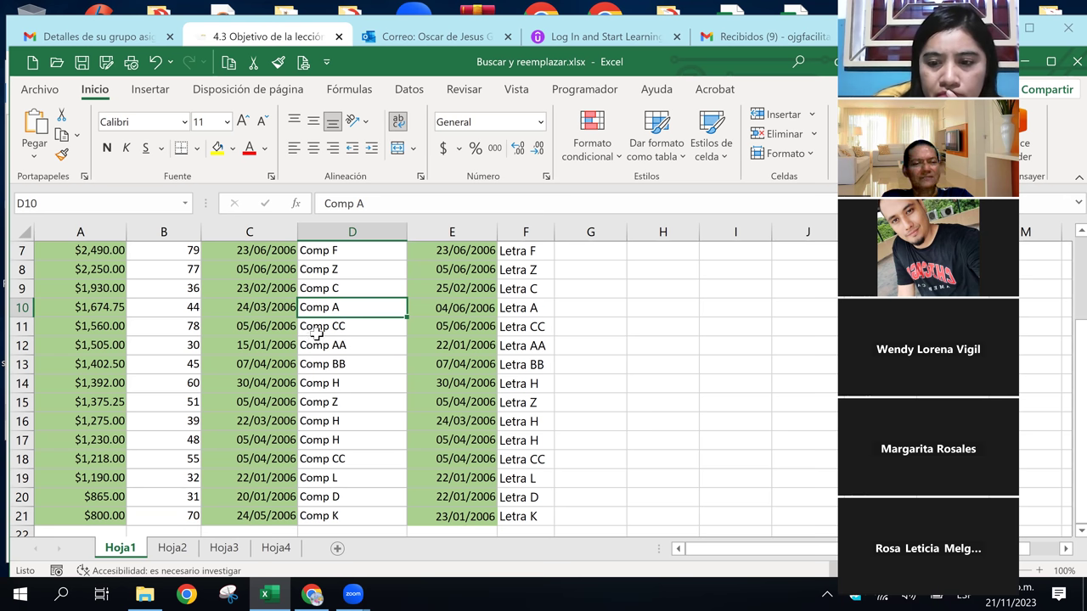
{"action": "left_click", "coordinate": [289, 361]}
{"action": "left_click", "coordinate": [339, 344]}
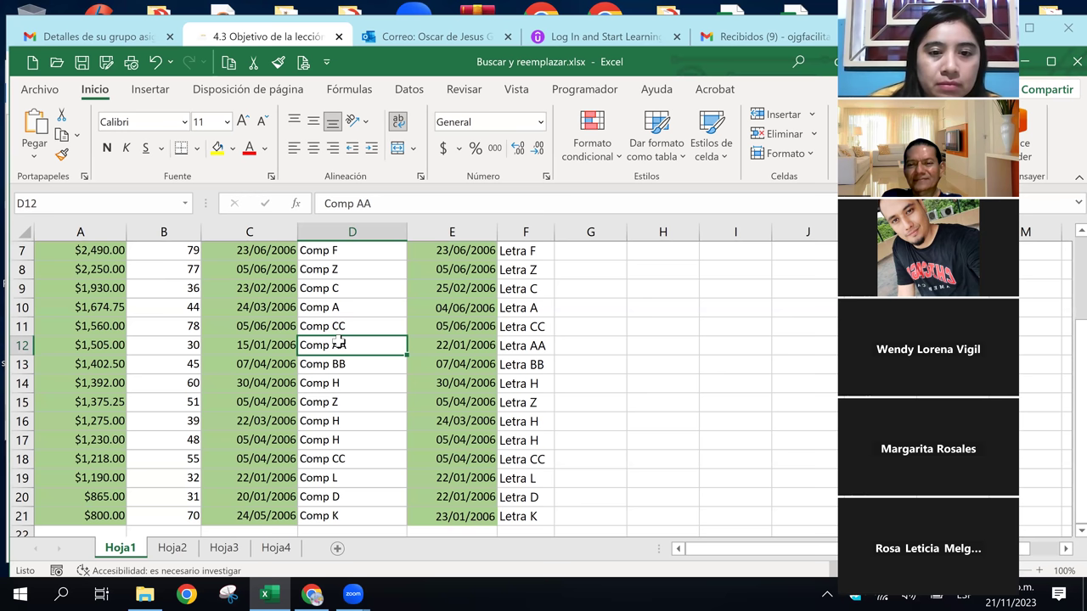
{"action": "left_click", "coordinate": [263, 331]}
{"action": "left_click", "coordinate": [307, 312]}
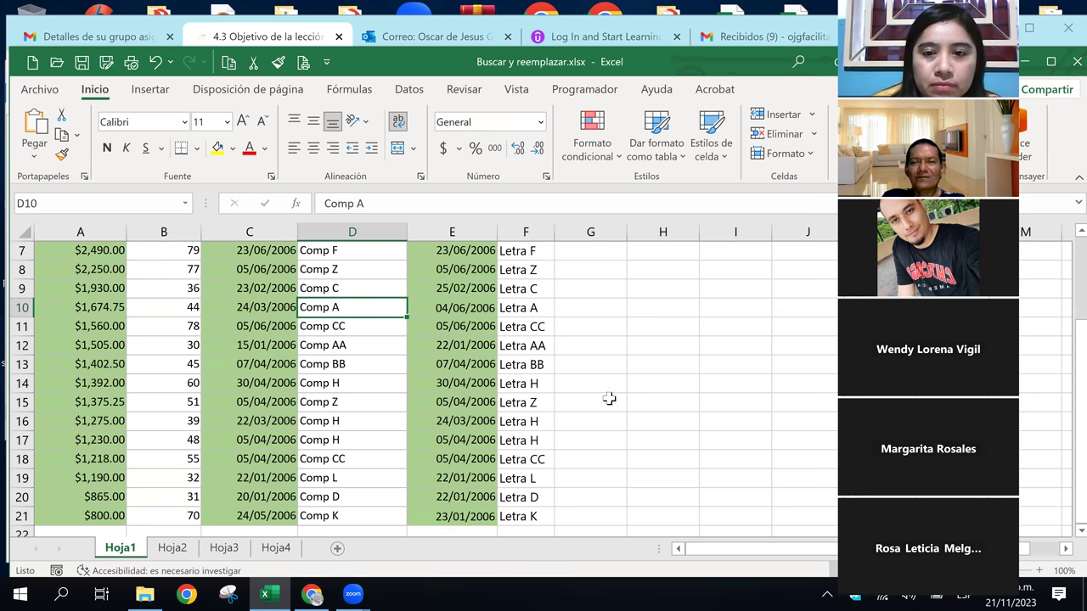
{"action": "left_click", "coordinate": [176, 252]}
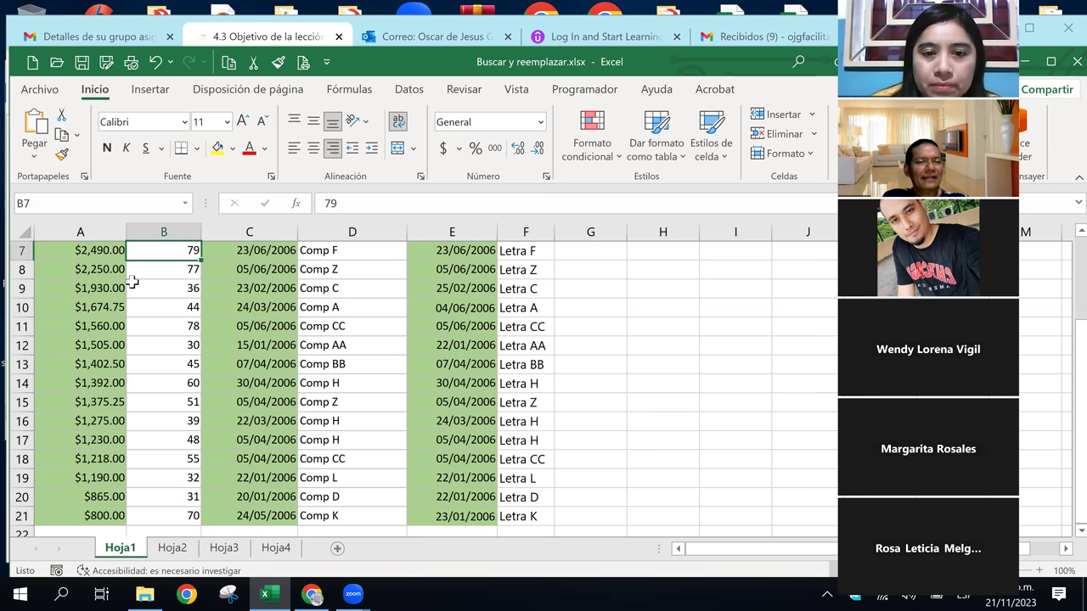
{"action": "scroll", "coordinate": [127, 285], "scroll_direction": "up", "scroll_amount": 2}
{"action": "left_click", "coordinate": [106, 276]}
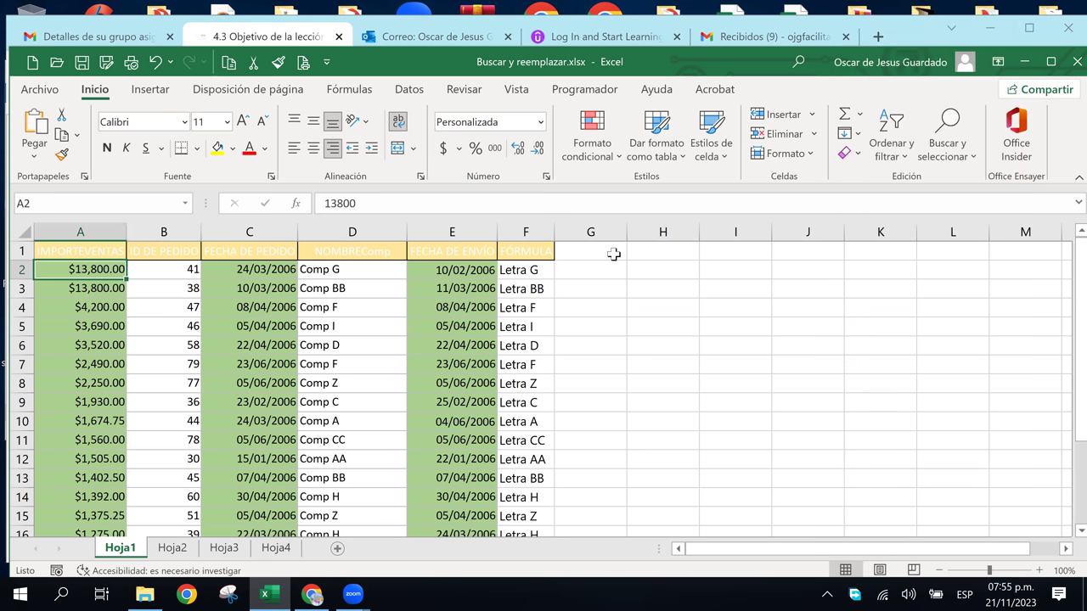
Find 0 searching by rows within values, landing on the 24/03/2006 date in C2
{"action": "left_click", "coordinate": [955, 153]}
{"action": "left_click", "coordinate": [964, 181]}
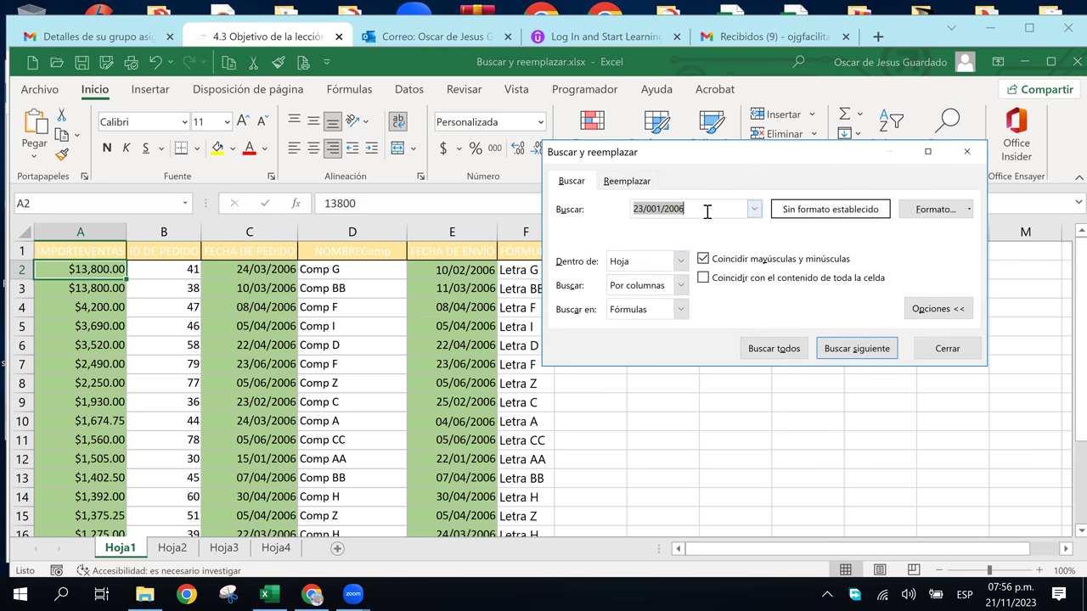
{"action": "type", "text": "0"}
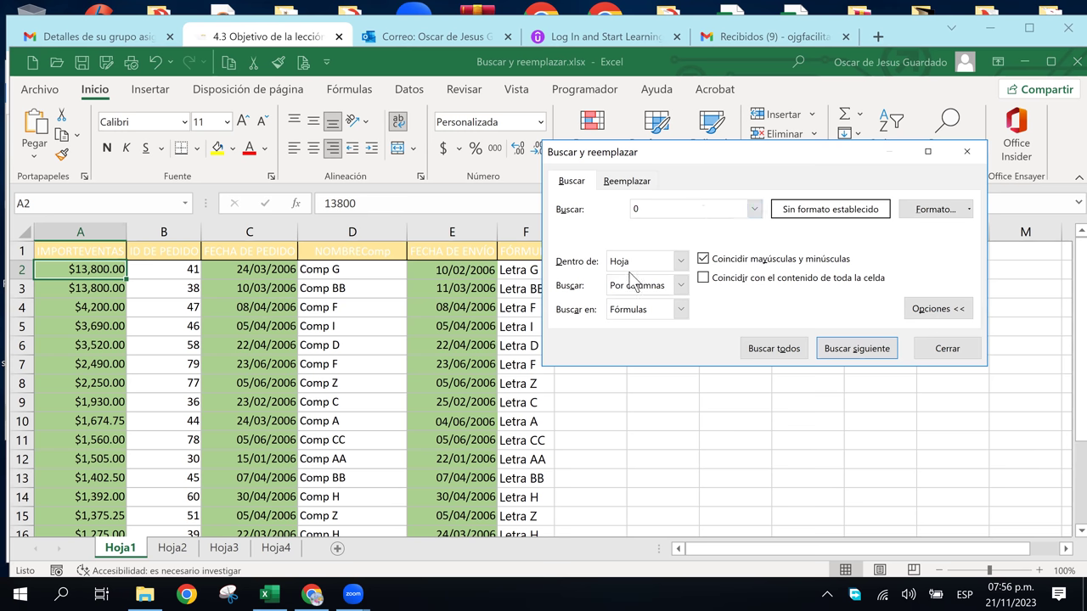
{"action": "left_click", "coordinate": [680, 288]}
{"action": "left_click", "coordinate": [639, 303]}
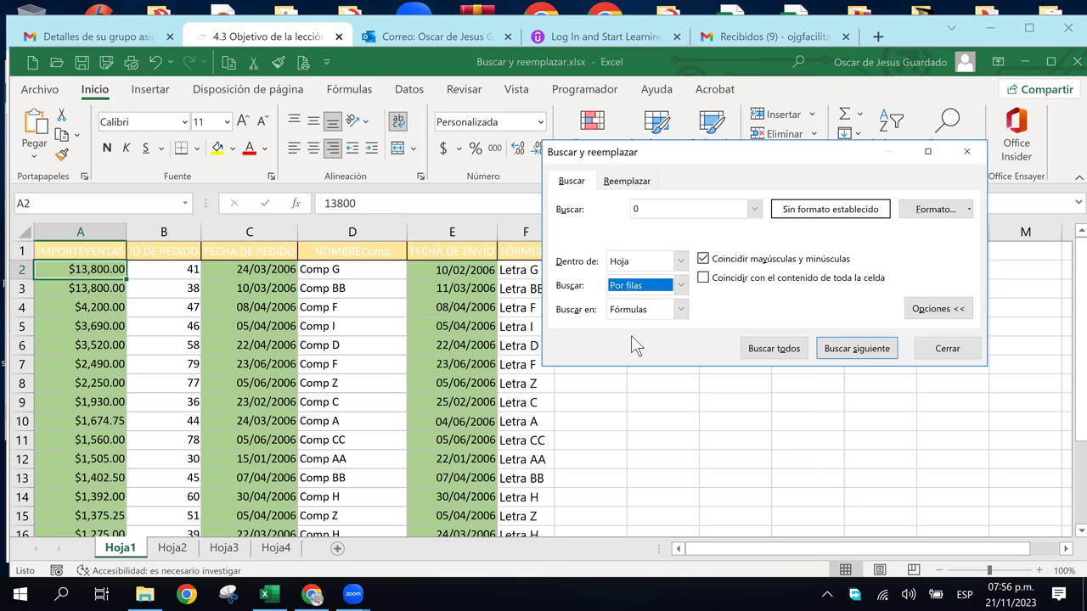
{"action": "left_click", "coordinate": [665, 307]}
{"action": "left_click", "coordinate": [665, 306]}
{"action": "left_click", "coordinate": [665, 307]}
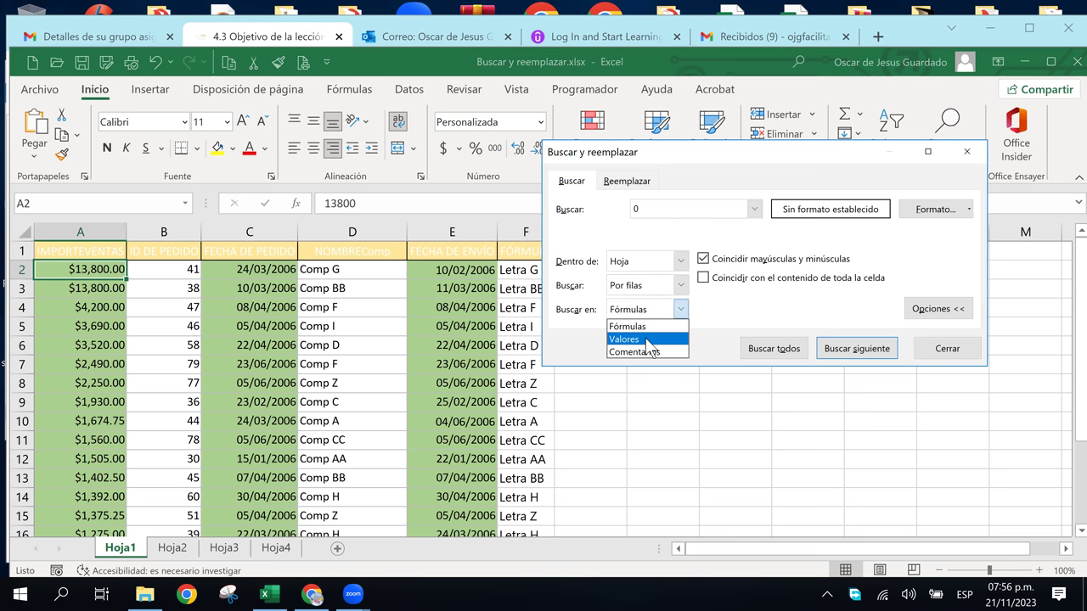
{"action": "left_click", "coordinate": [645, 339]}
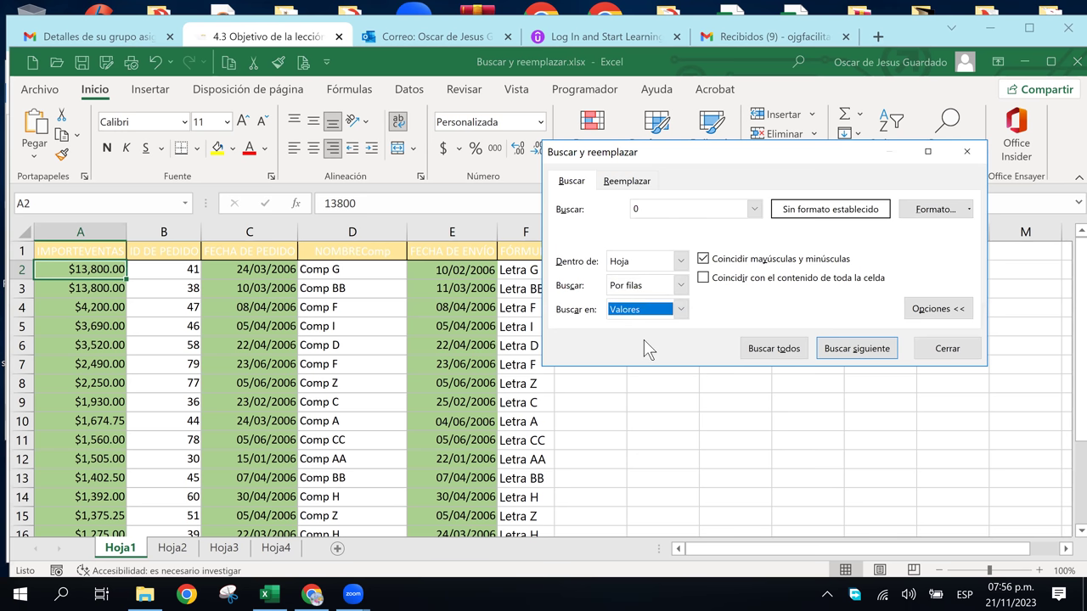
{"action": "left_click", "coordinate": [853, 356]}
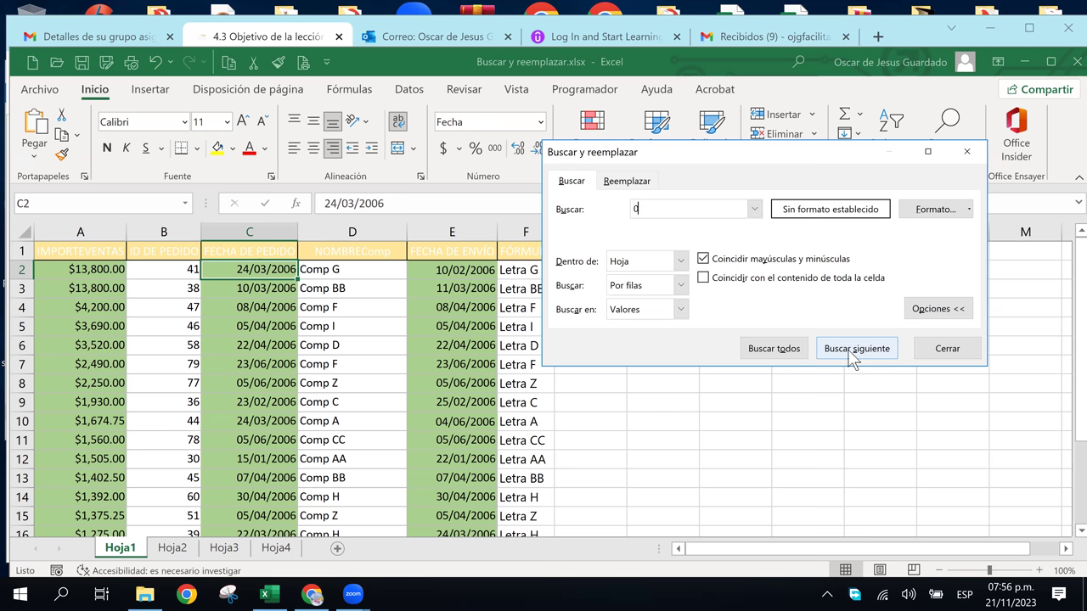
{"action": "left_click", "coordinate": [853, 358]}
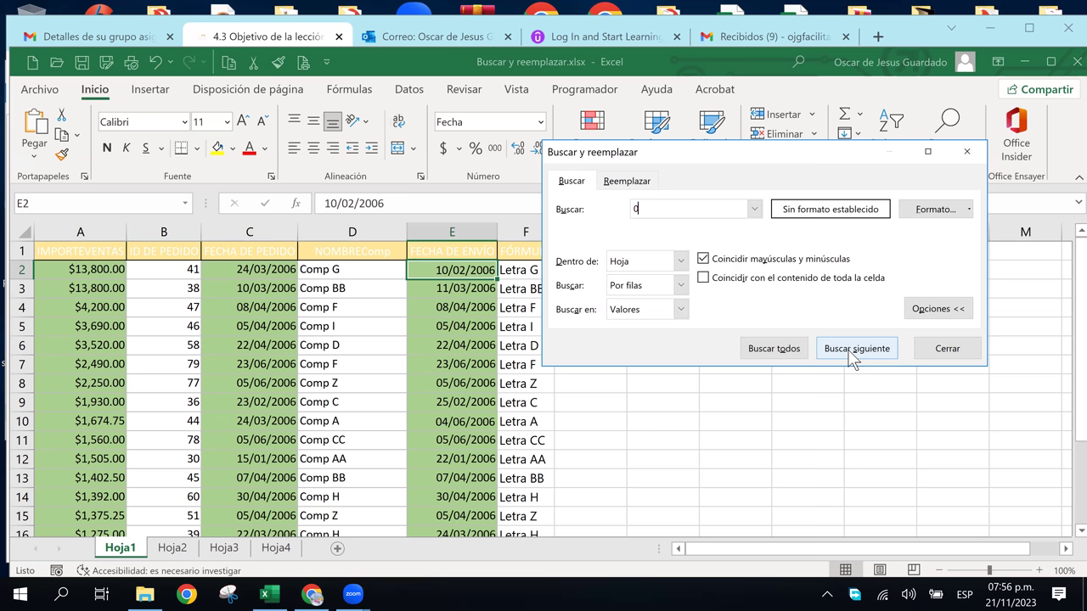
{"action": "left_click", "coordinate": [852, 358]}
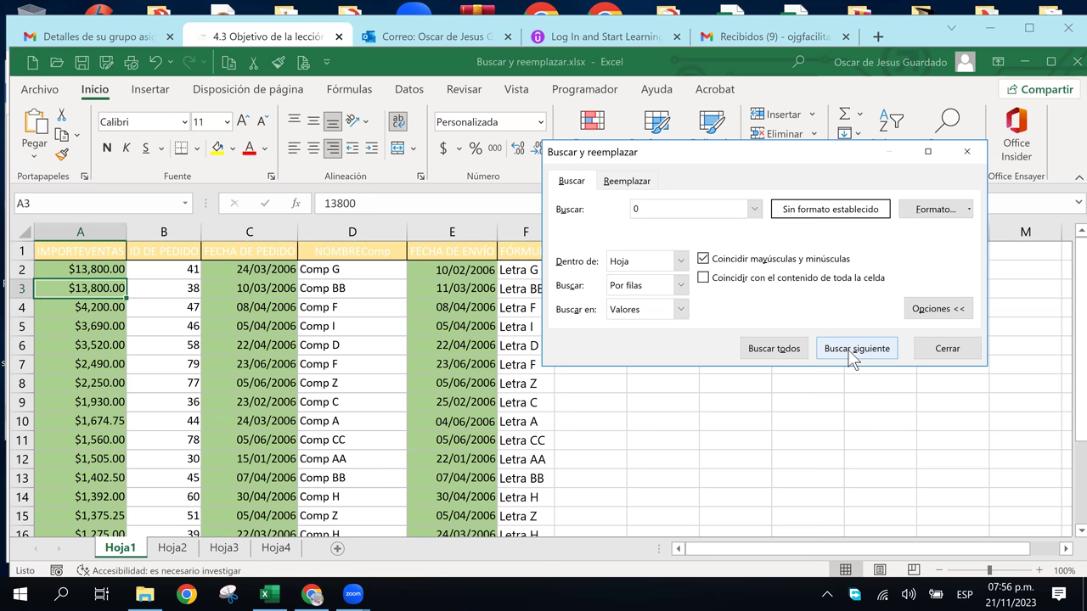
{"action": "left_click", "coordinate": [852, 357]}
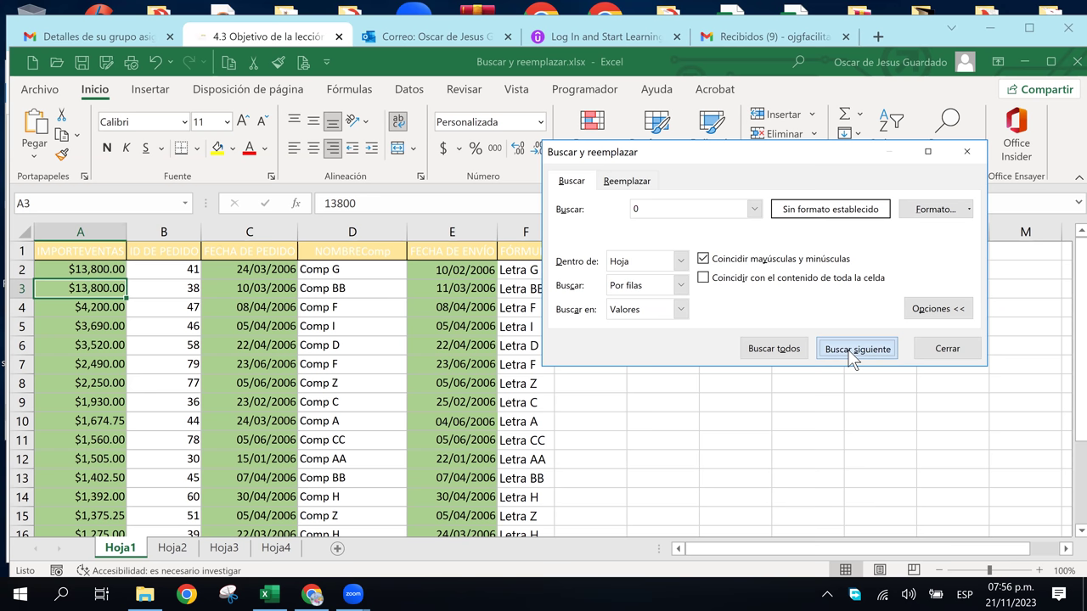
{"action": "left_click", "coordinate": [853, 357]}
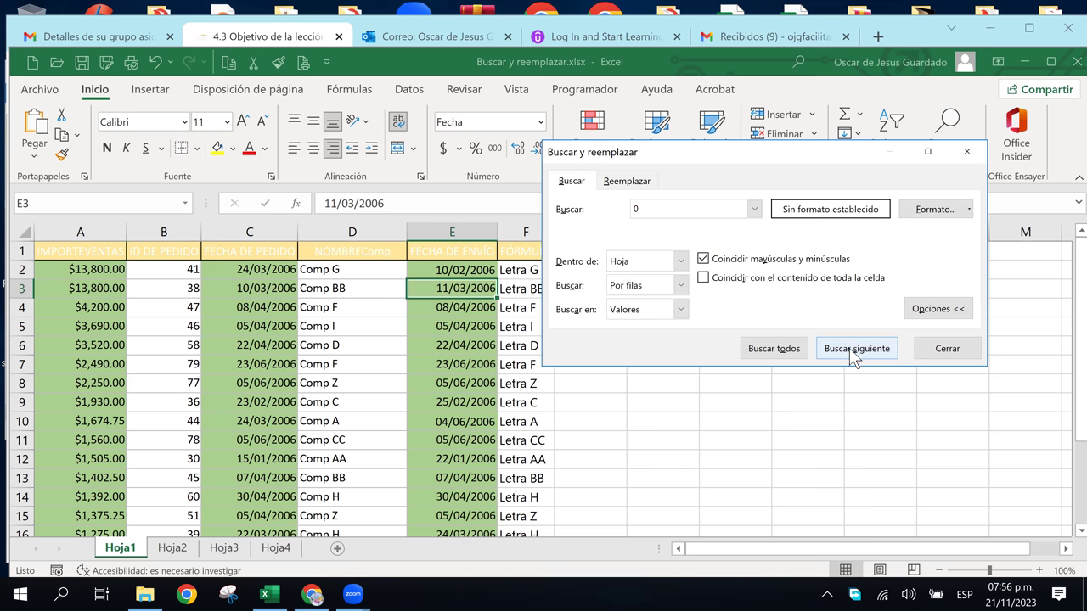
{"action": "left_click", "coordinate": [853, 358]}
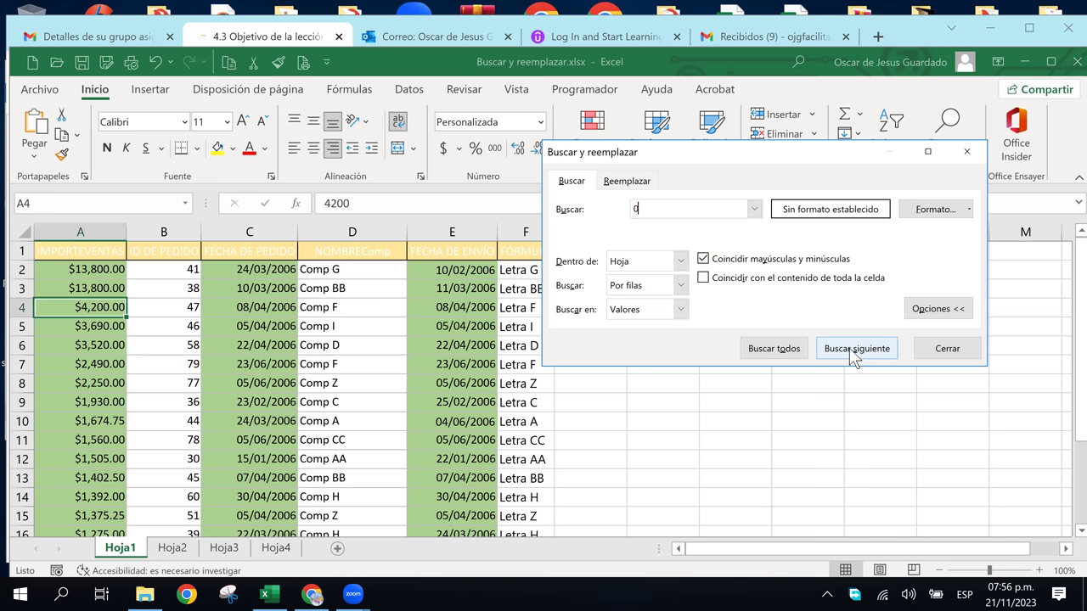
{"action": "left_click", "coordinate": [853, 358]}
{"action": "left_click", "coordinate": [853, 358]}
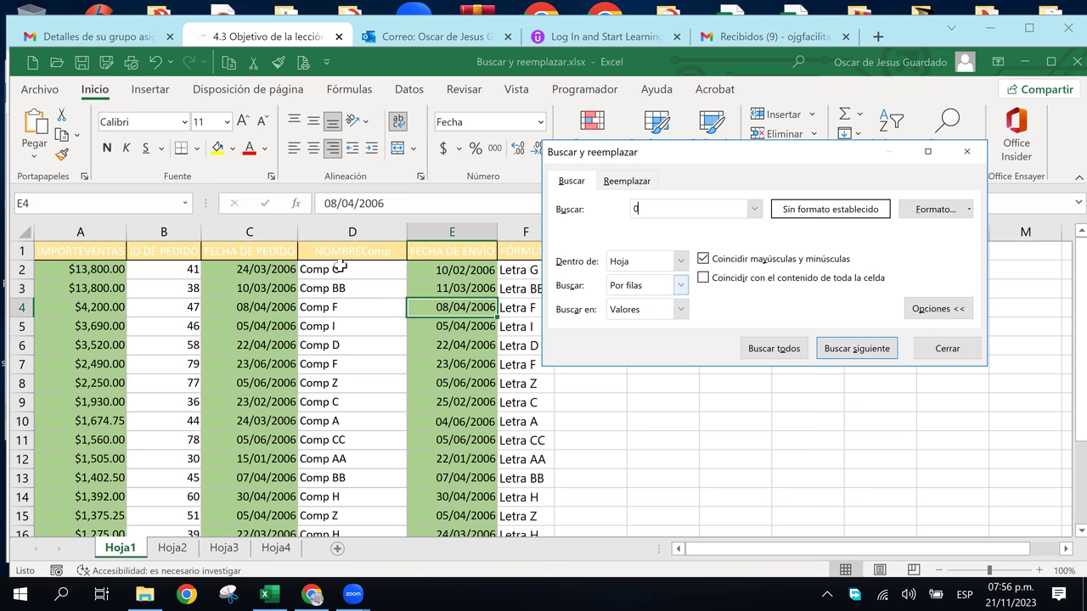
{"action": "left_click", "coordinate": [68, 270]}
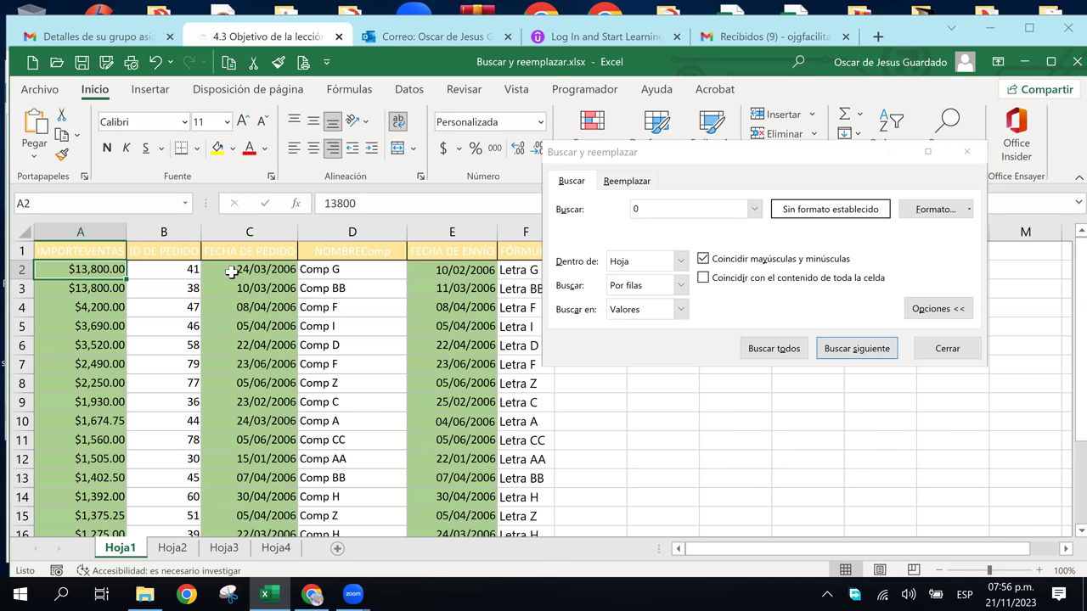
Step through the 0 matches by columns down column A, then clear the term and close the dialog
{"action": "left_click", "coordinate": [682, 286]}
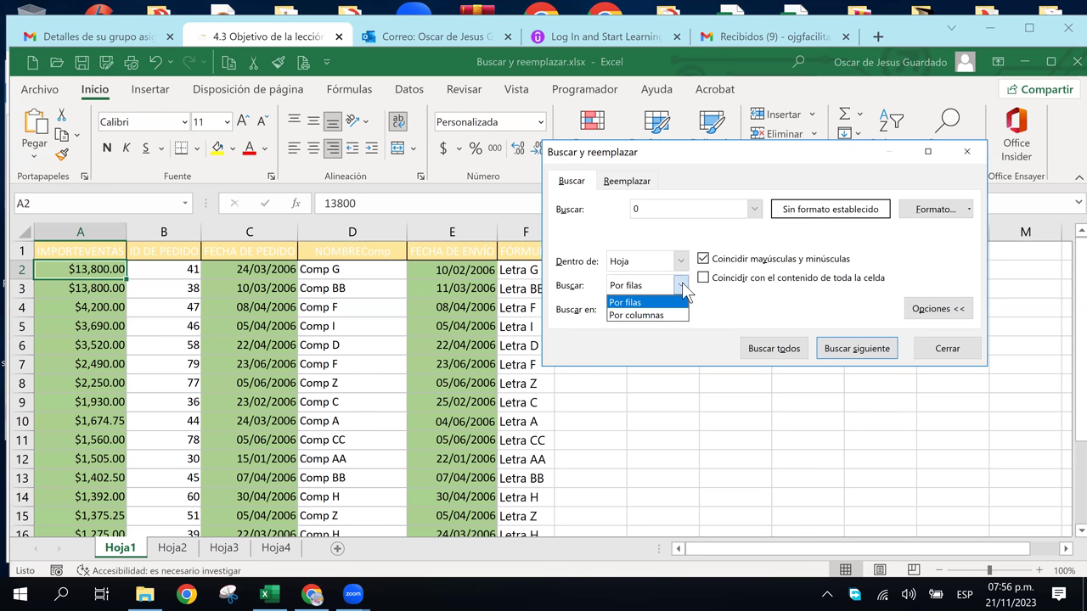
{"action": "left_click", "coordinate": [645, 315]}
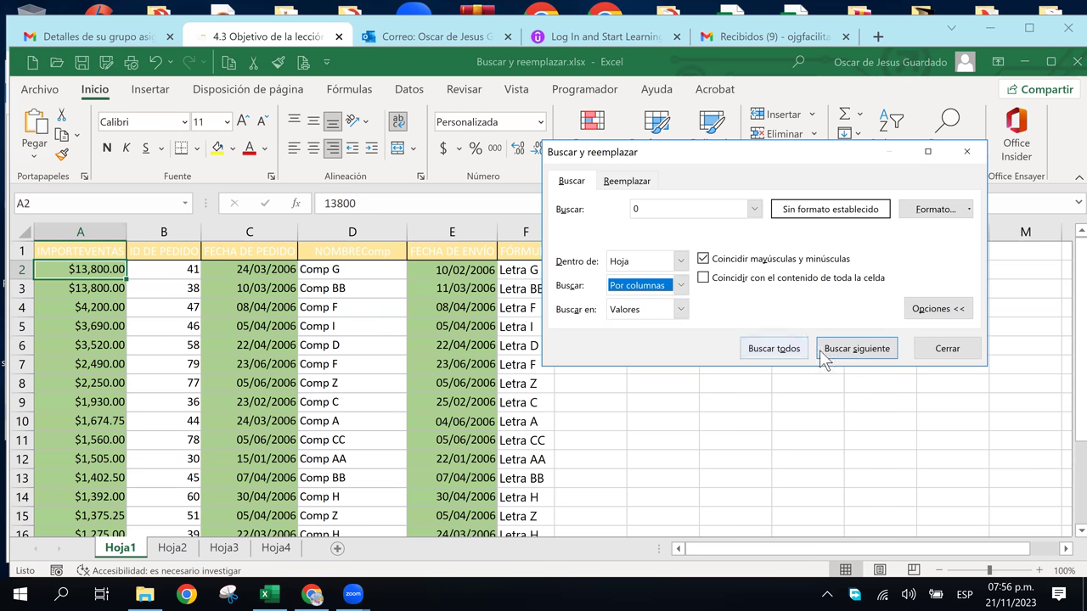
{"action": "left_click", "coordinate": [877, 353]}
{"action": "left_click", "coordinate": [877, 354]}
{"action": "left_click", "coordinate": [877, 354]}
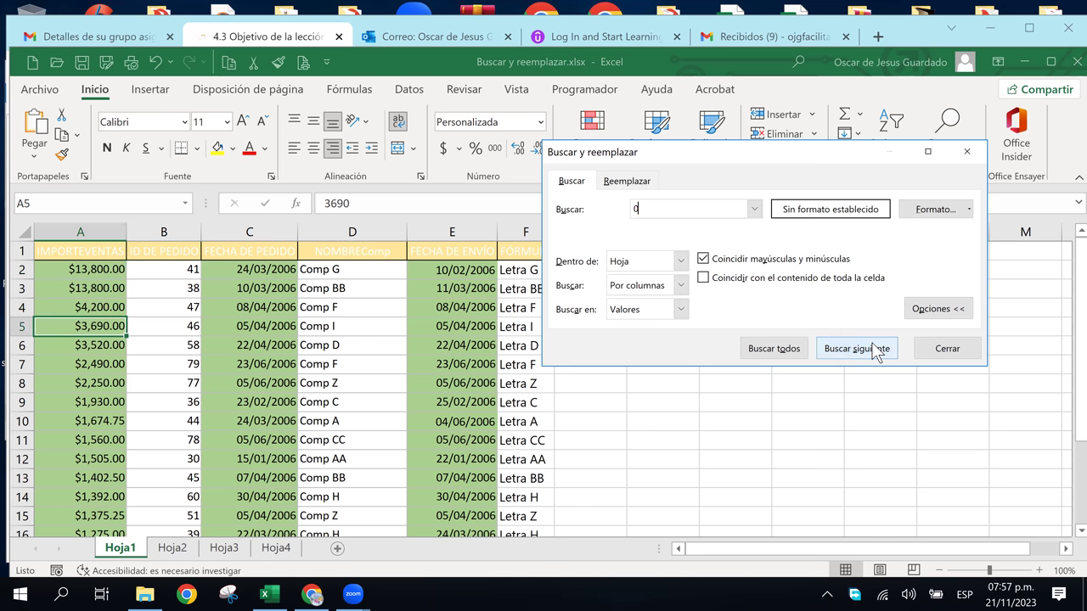
{"action": "left_click", "coordinate": [876, 353]}
{"action": "left_click", "coordinate": [876, 353]}
{"action": "left_click", "coordinate": [876, 353]}
{"action": "left_click", "coordinate": [876, 353]}
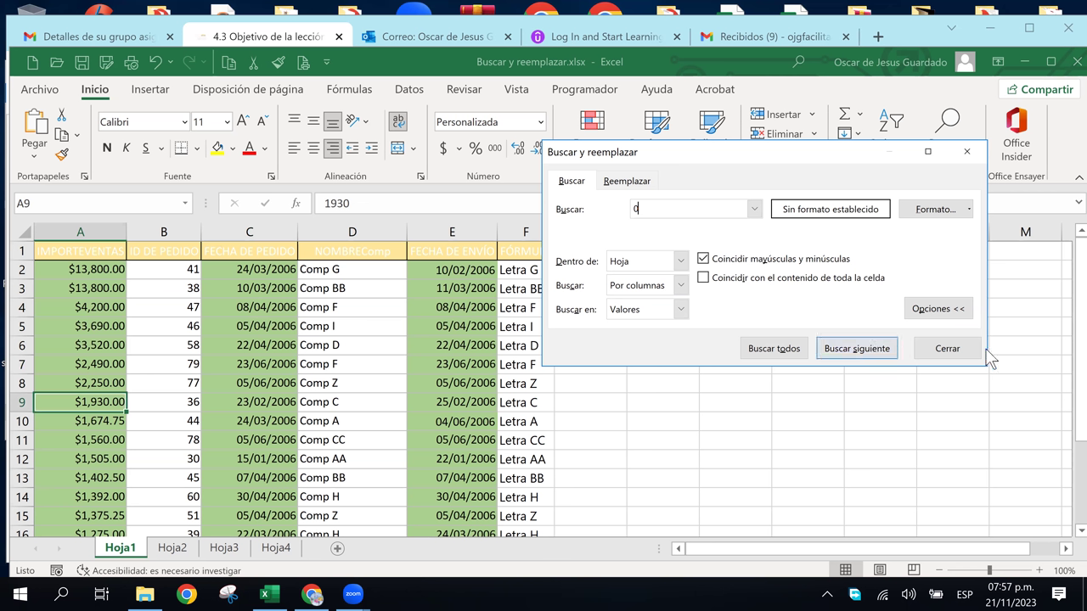
{"action": "key", "text": "BackSpace"}
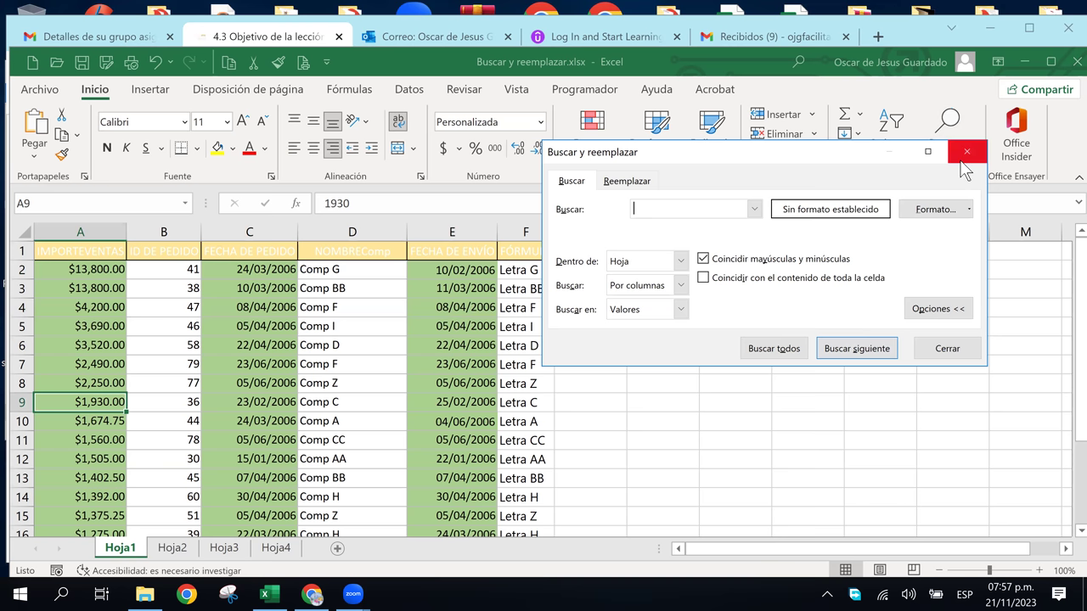
{"action": "left_click", "coordinate": [966, 152]}
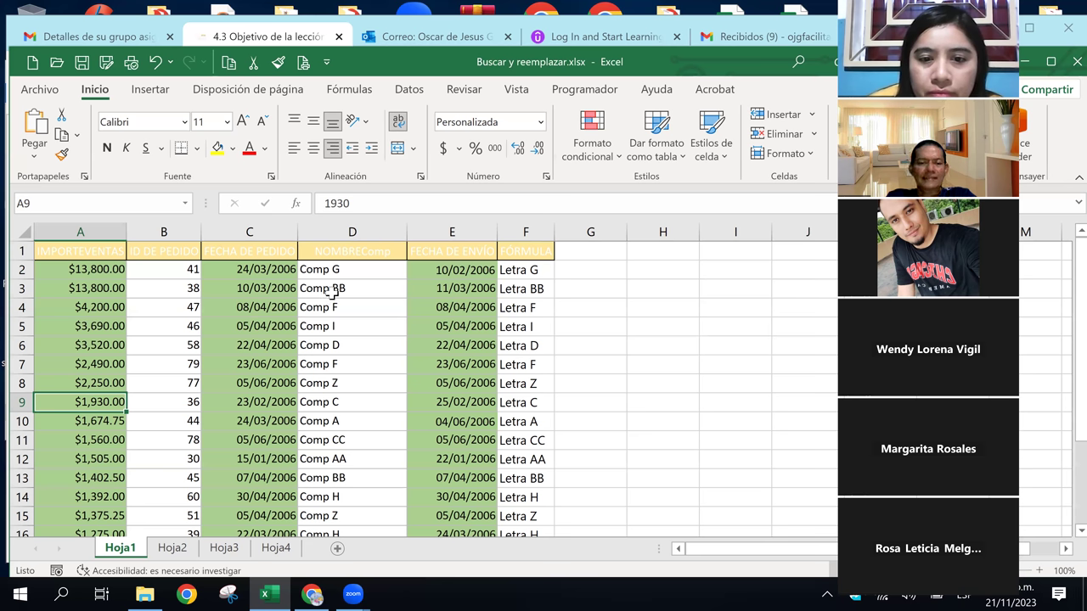
Insert an extra 0 into E5's ship date so it reads 05/004/2006
{"action": "left_click", "coordinate": [371, 286]}
{"action": "left_click", "coordinate": [353, 440]}
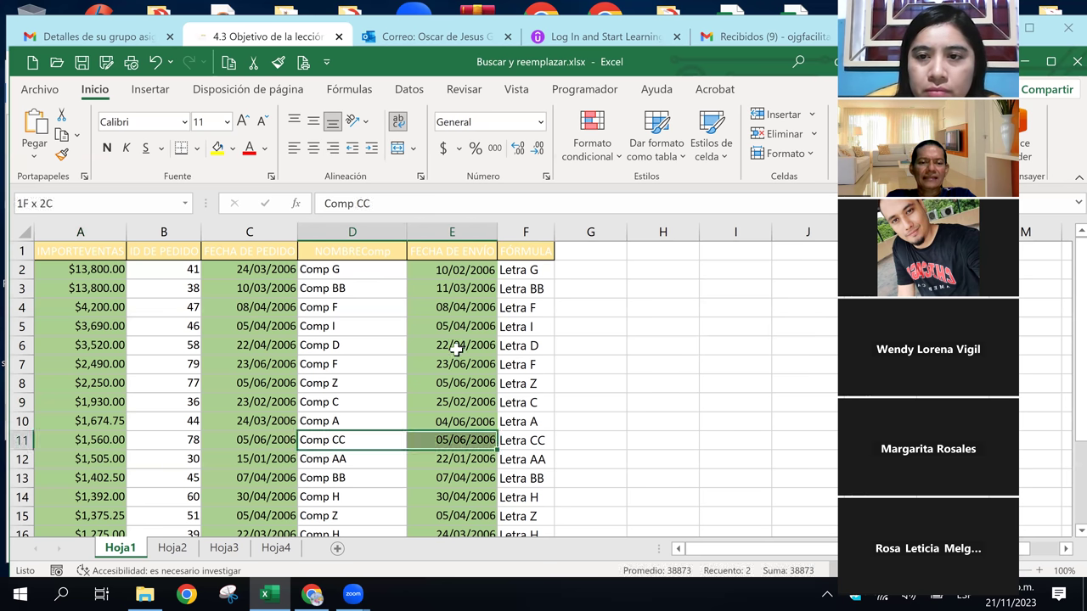
{"action": "left_click", "coordinate": [454, 347]}
{"action": "left_click", "coordinate": [454, 324]}
{"action": "left_click", "coordinate": [456, 347]}
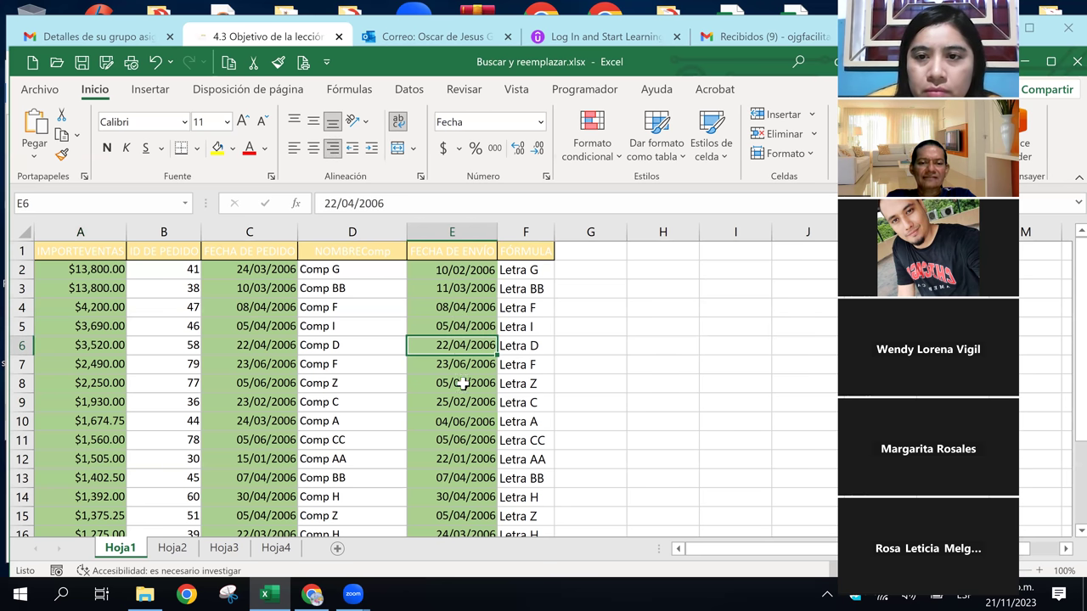
{"action": "double_click", "coordinate": [459, 326]}
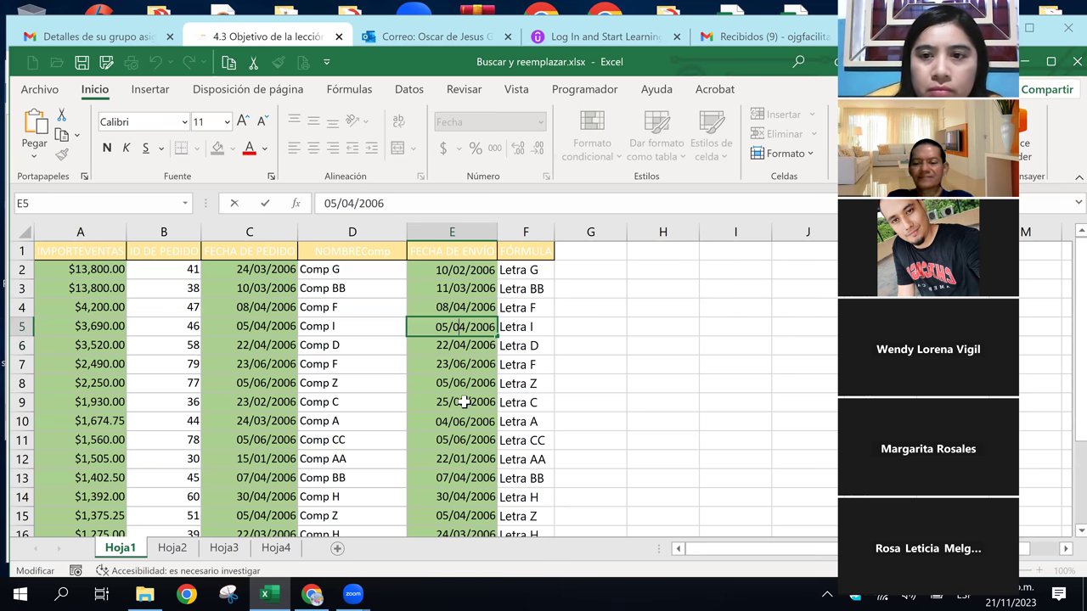
{"action": "type", "text": "0"}
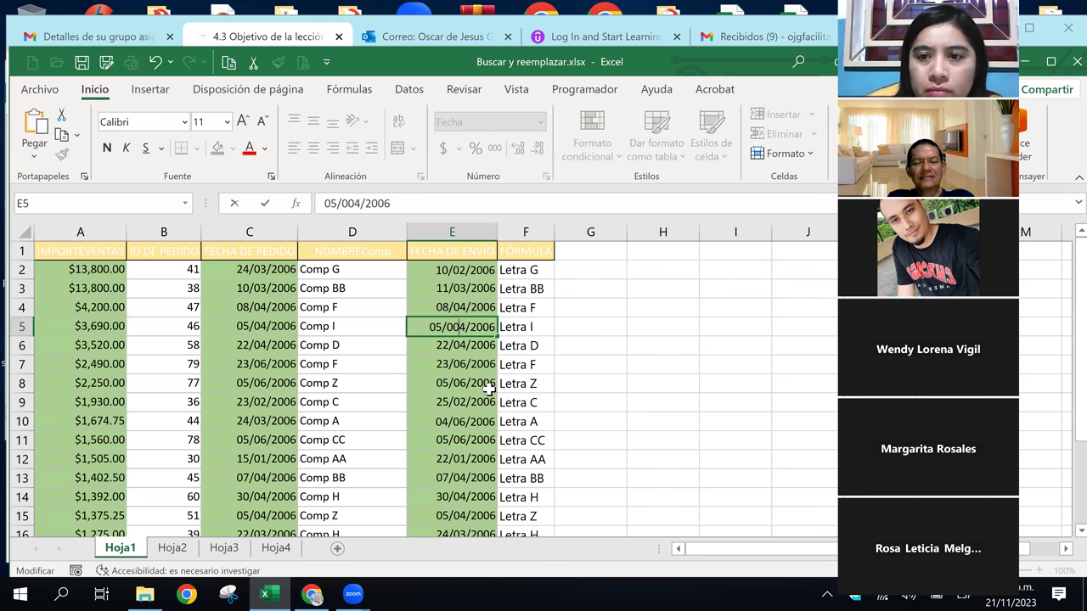
{"action": "left_click", "coordinate": [472, 372]}
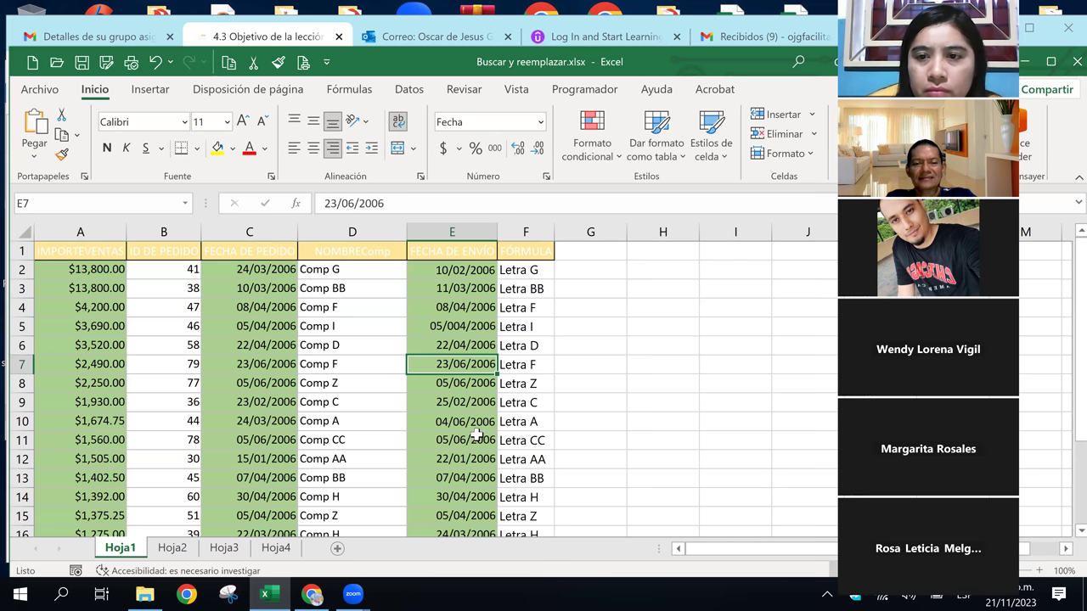
Recheck E5's altered date without changing it, then select cell A3
{"action": "left_click", "coordinate": [462, 333]}
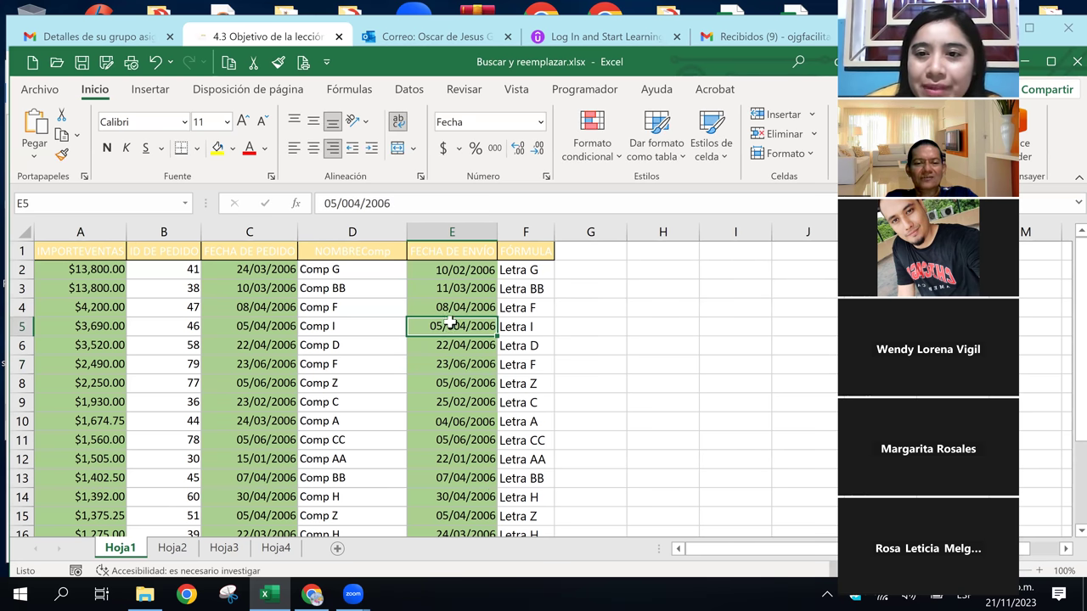
{"action": "left_click", "coordinate": [200, 308]}
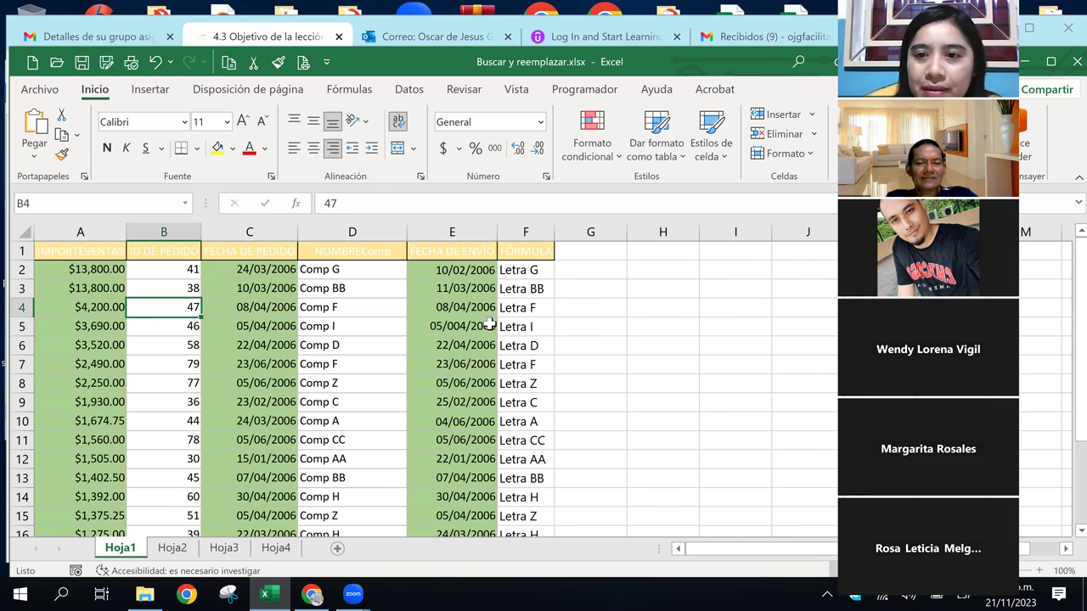
{"action": "double_click", "coordinate": [429, 326]}
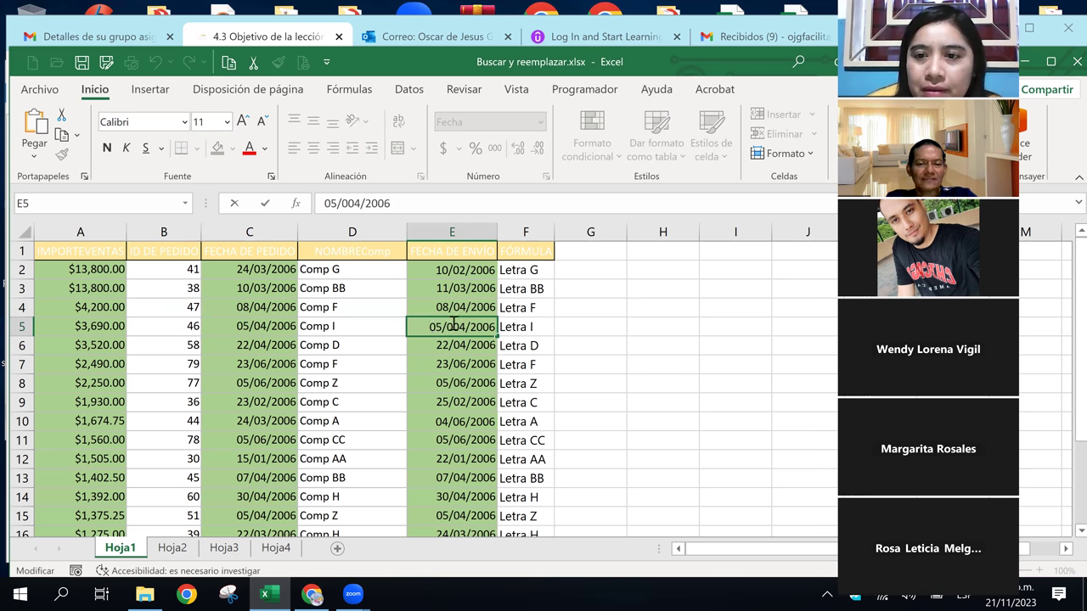
{"action": "left_click_drag", "start_coordinate": [429, 326], "coordinate": [492, 346]}
{"action": "key", "text": "ctrl+c"}
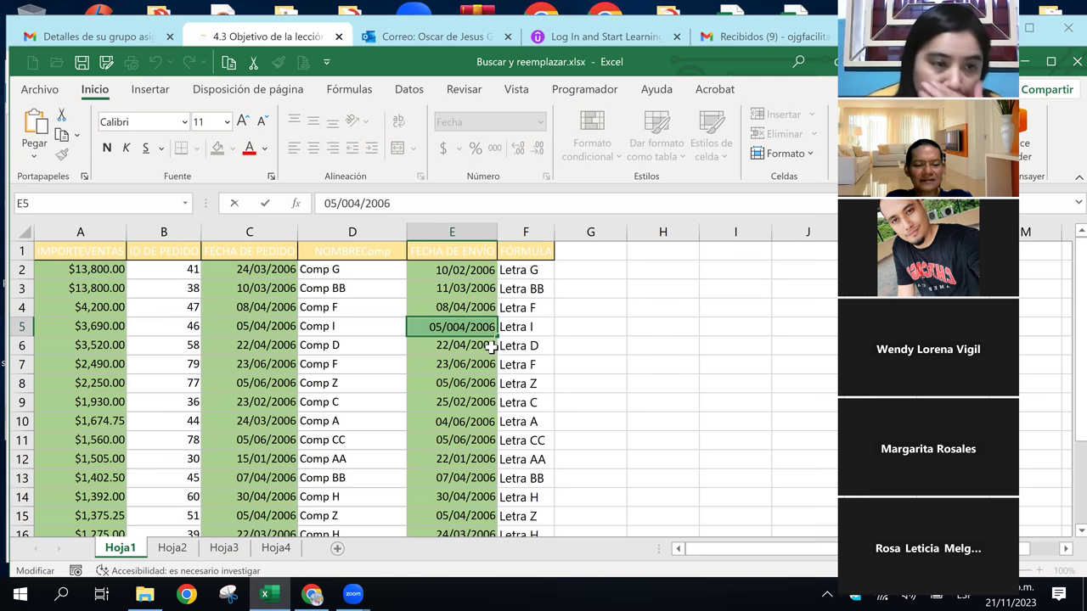
{"action": "left_click", "coordinate": [238, 333]}
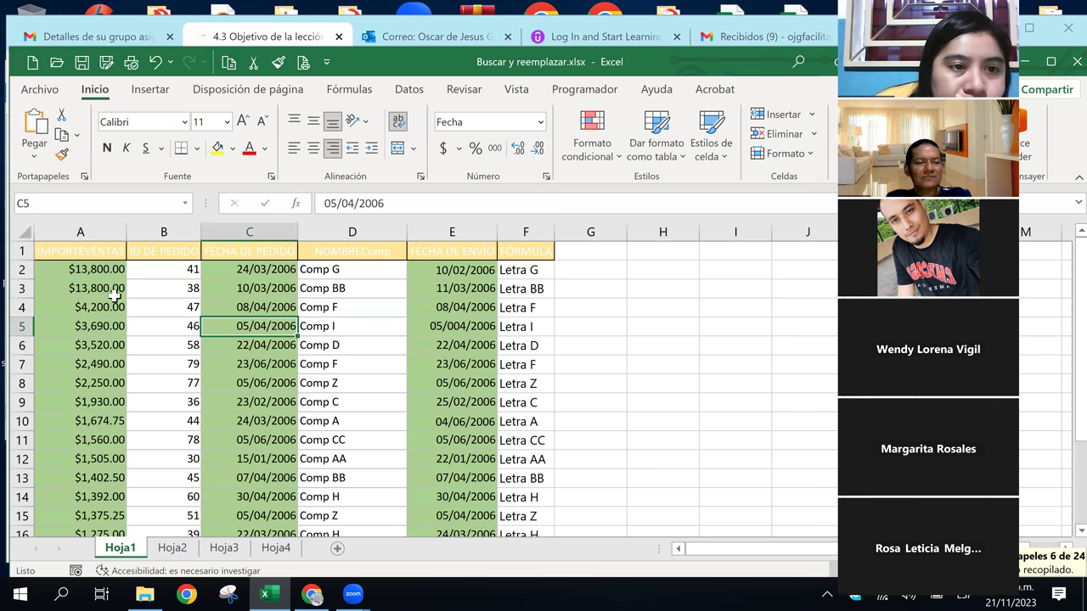
{"action": "left_click", "coordinate": [115, 293]}
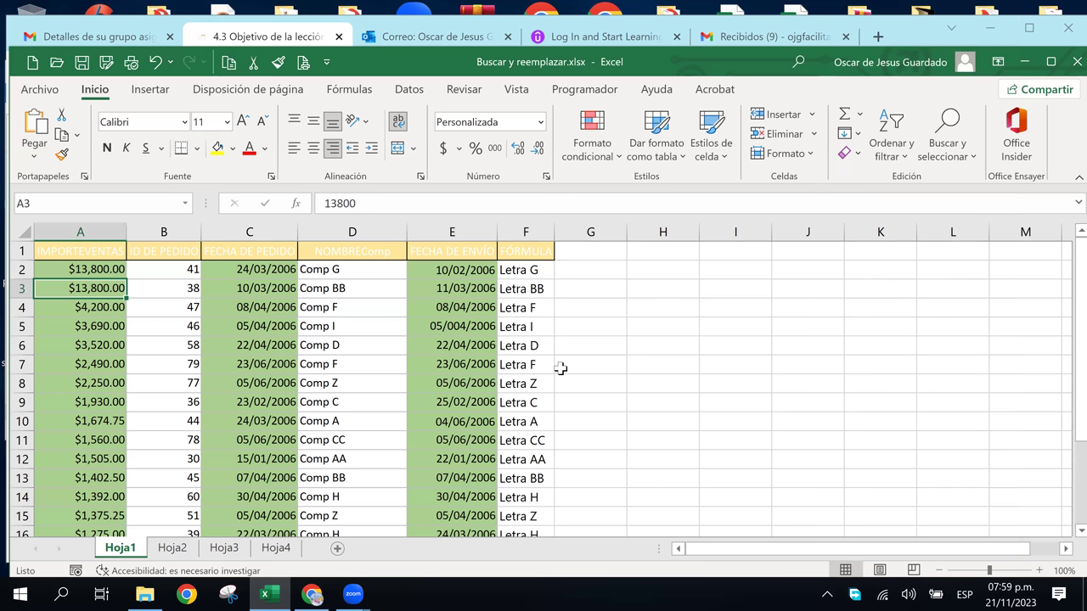
{"action": "left_click", "coordinate": [947, 143]}
Replace 05/004/2006 with 05/04/2006, finding and correcting the date in E5
{"action": "left_click", "coordinate": [955, 205]}
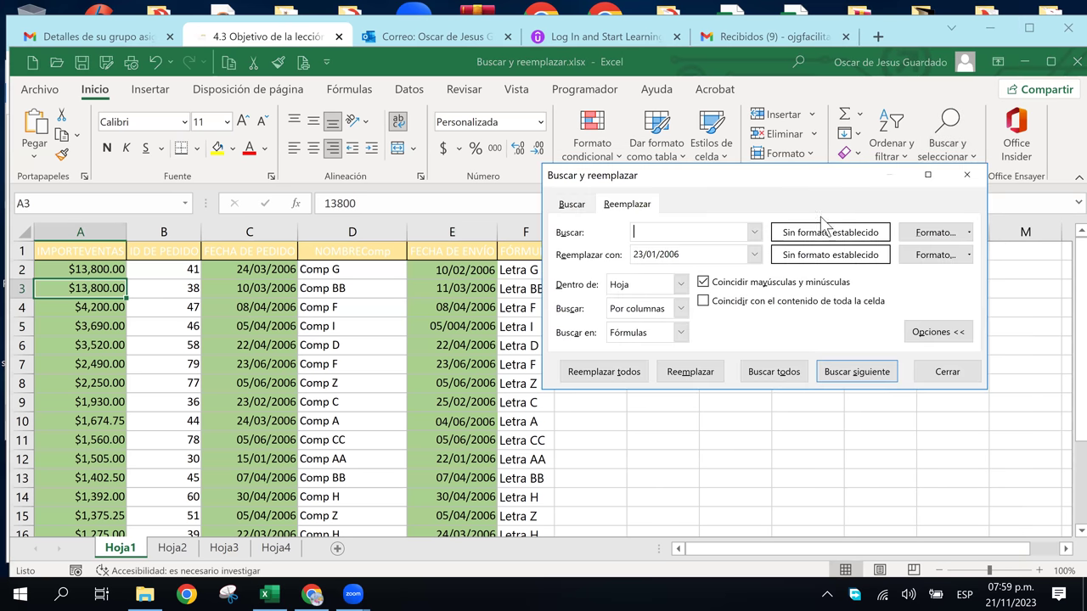
{"action": "type", "text": "05/004/2006"}
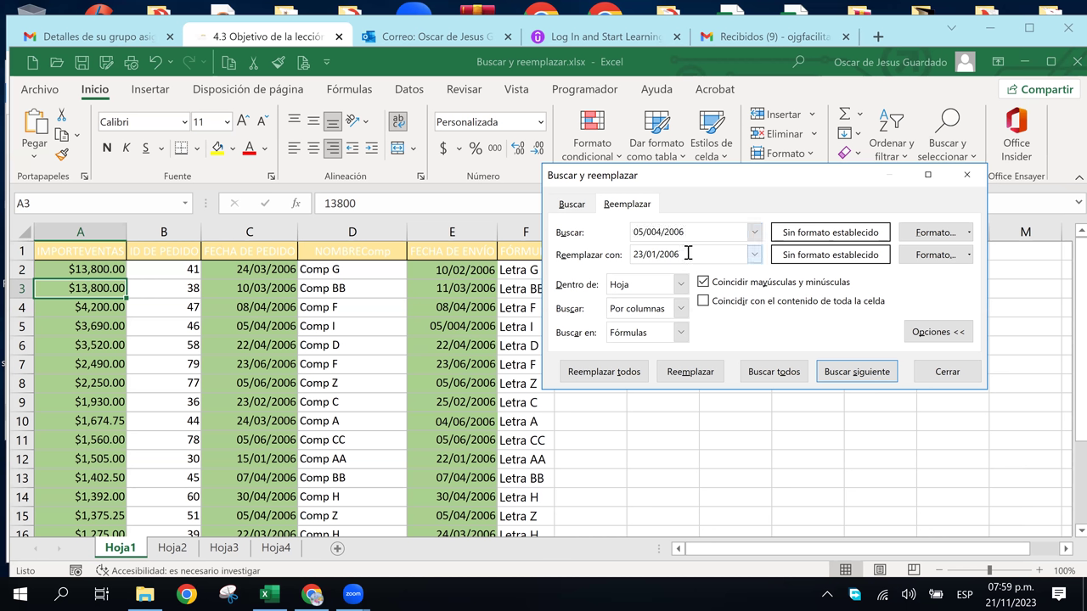
{"action": "double_click", "coordinate": [646, 260]}
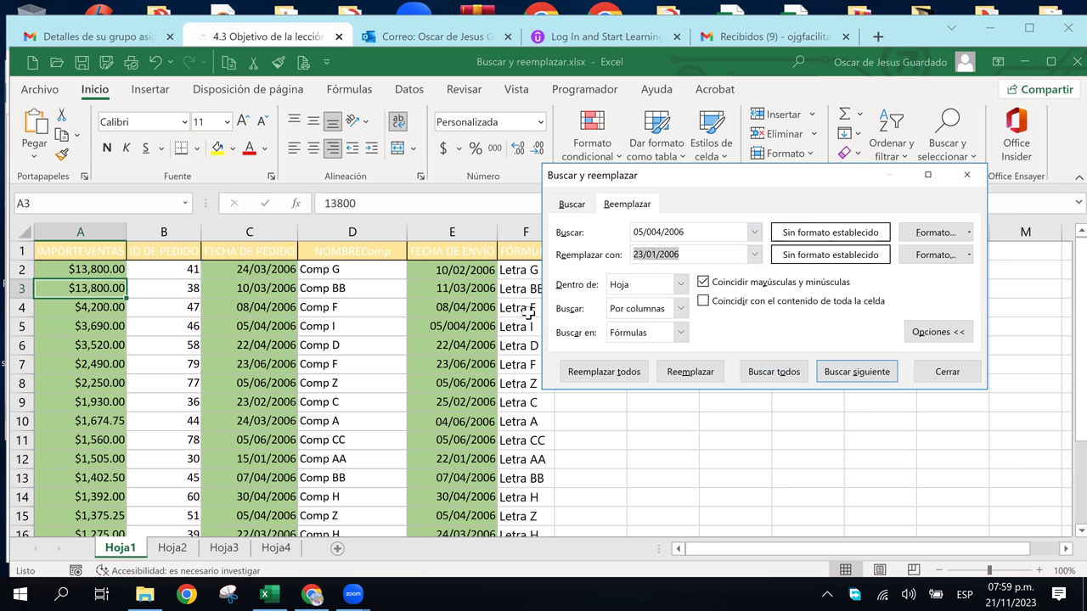
{"action": "key", "text": "ctrl+v"}
{"action": "left_click", "coordinate": [654, 254]}
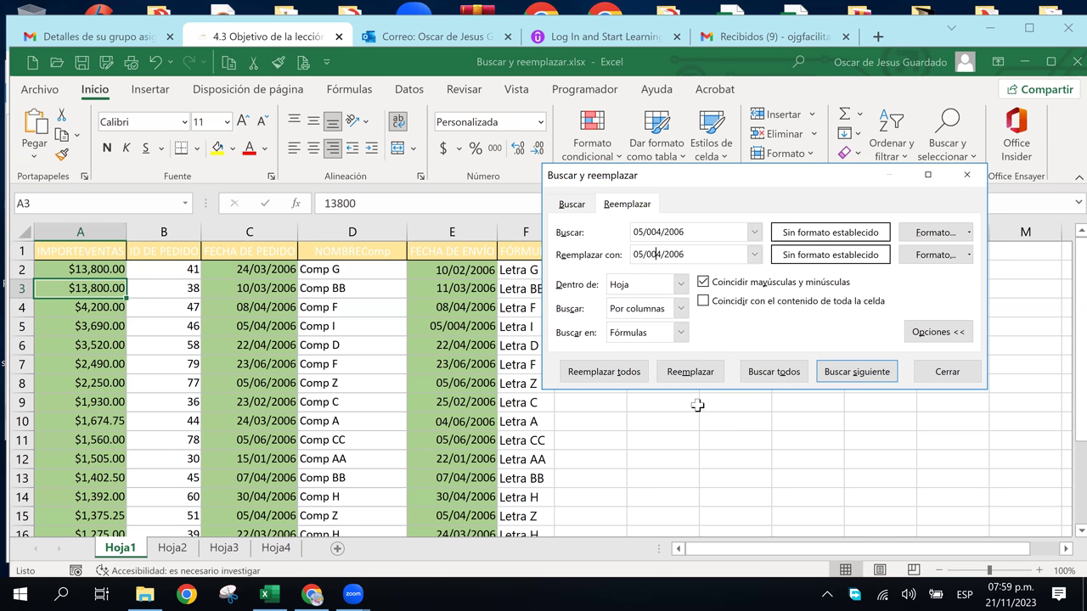
{"action": "key", "text": "BackSpace"}
{"action": "left_click", "coordinate": [852, 380]}
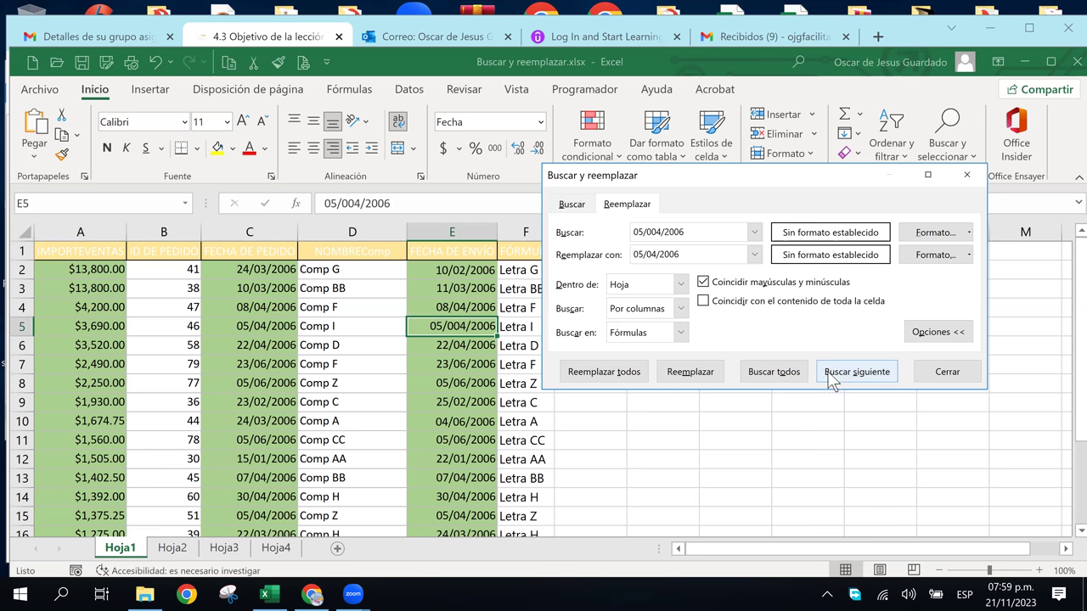
{"action": "left_click", "coordinate": [693, 377]}
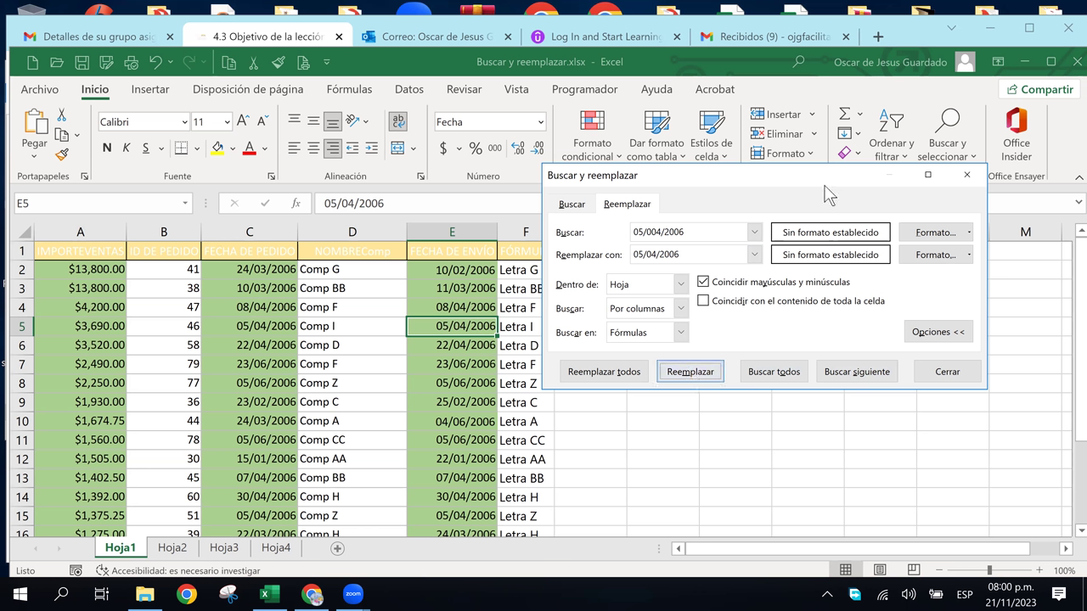
Move the Find and Replace dialog aside, review its date fields, and close it
{"action": "left_click_drag", "start_coordinate": [825, 186], "coordinate": [866, 292]}
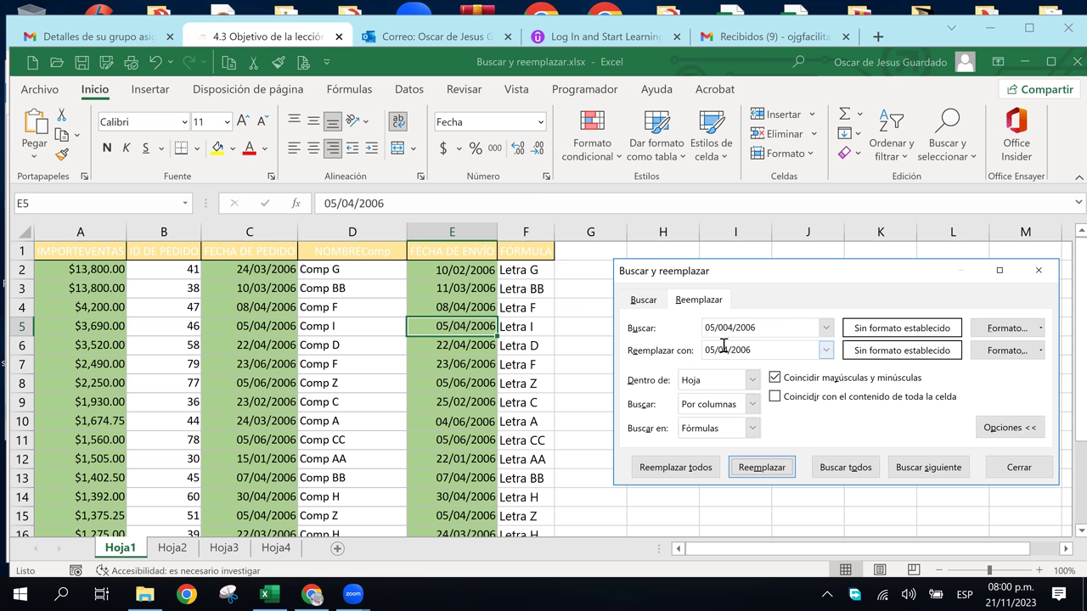
{"action": "left_click", "coordinate": [714, 346]}
{"action": "left_click", "coordinate": [705, 329]}
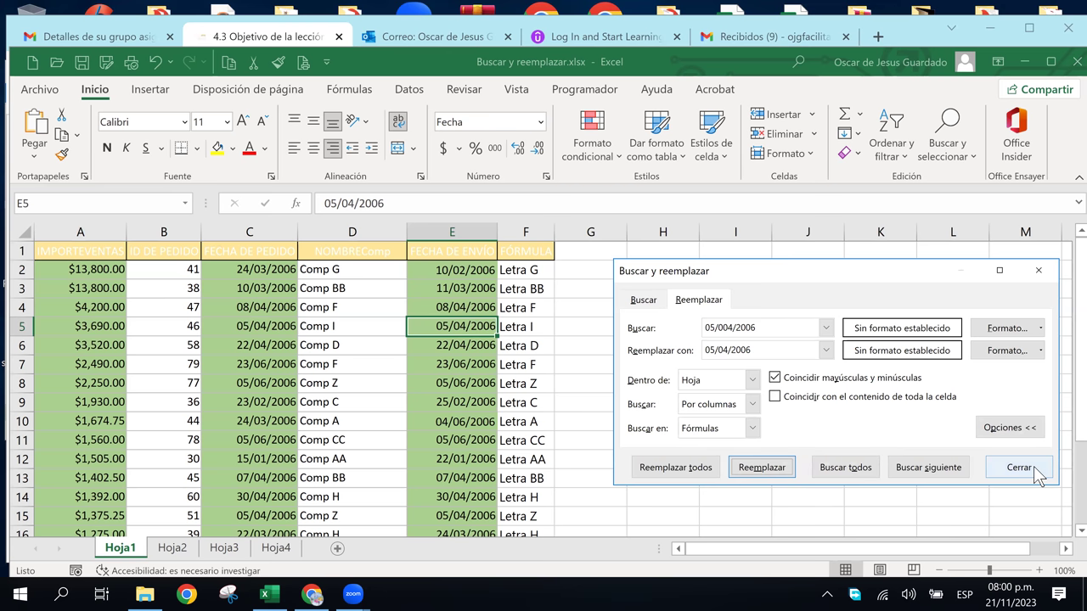
{"action": "left_click", "coordinate": [1036, 468]}
{"action": "left_click", "coordinate": [675, 383]}
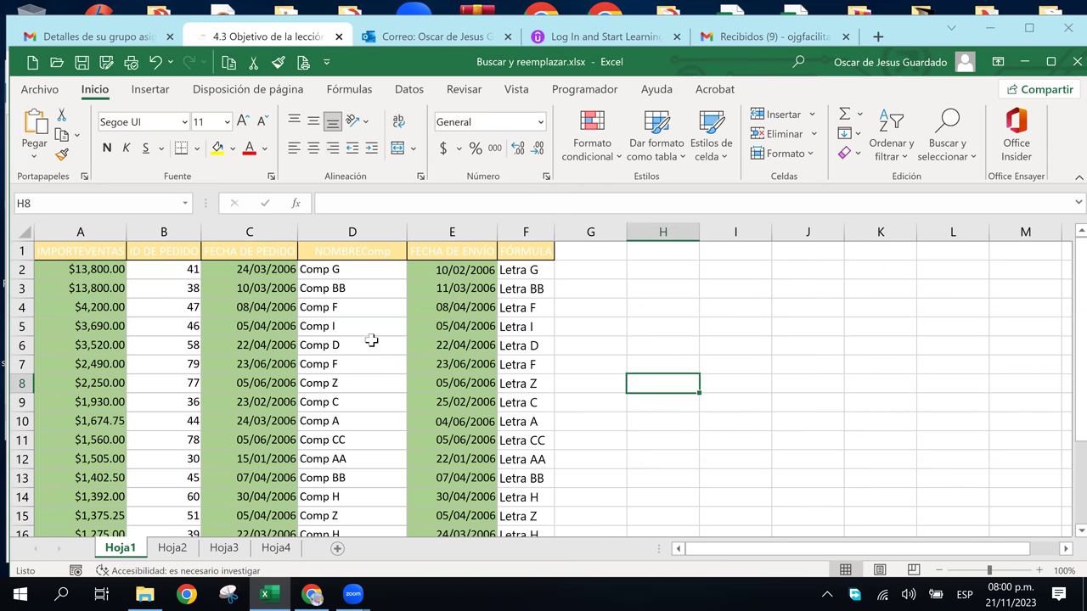
Check the order and shipping dates in rows 6–10, ending on the amount in A9
{"action": "left_click", "coordinate": [371, 340]}
{"action": "left_click", "coordinate": [463, 365]}
{"action": "left_click", "coordinate": [416, 401]}
{"action": "left_click", "coordinate": [319, 401]}
{"action": "left_click", "coordinate": [263, 403]}
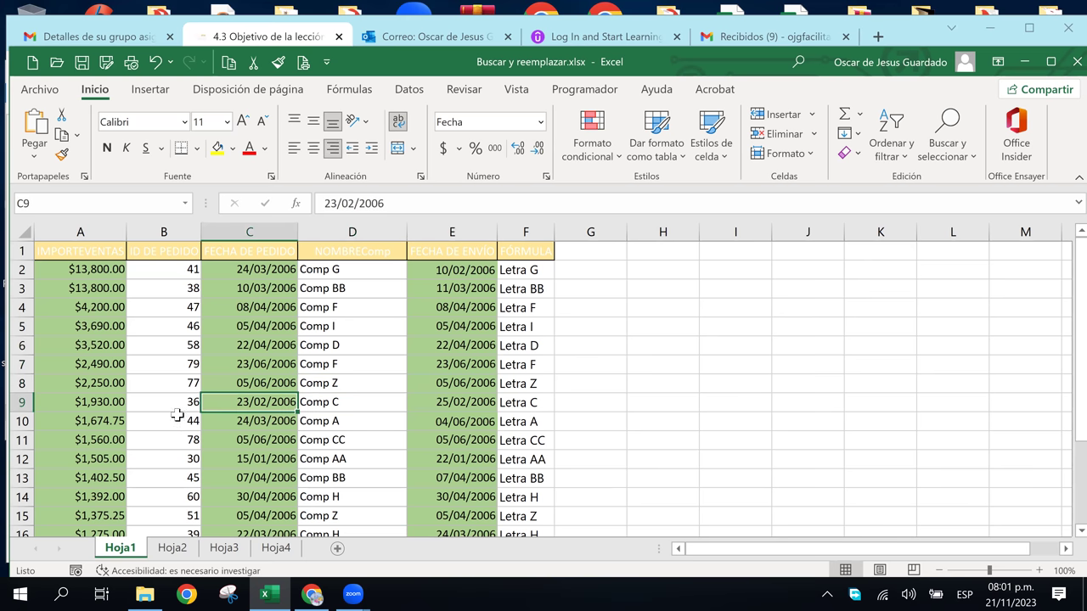
{"action": "left_click", "coordinate": [177, 414]}
{"action": "left_click", "coordinate": [138, 405]}
{"action": "left_click", "coordinate": [100, 401]}
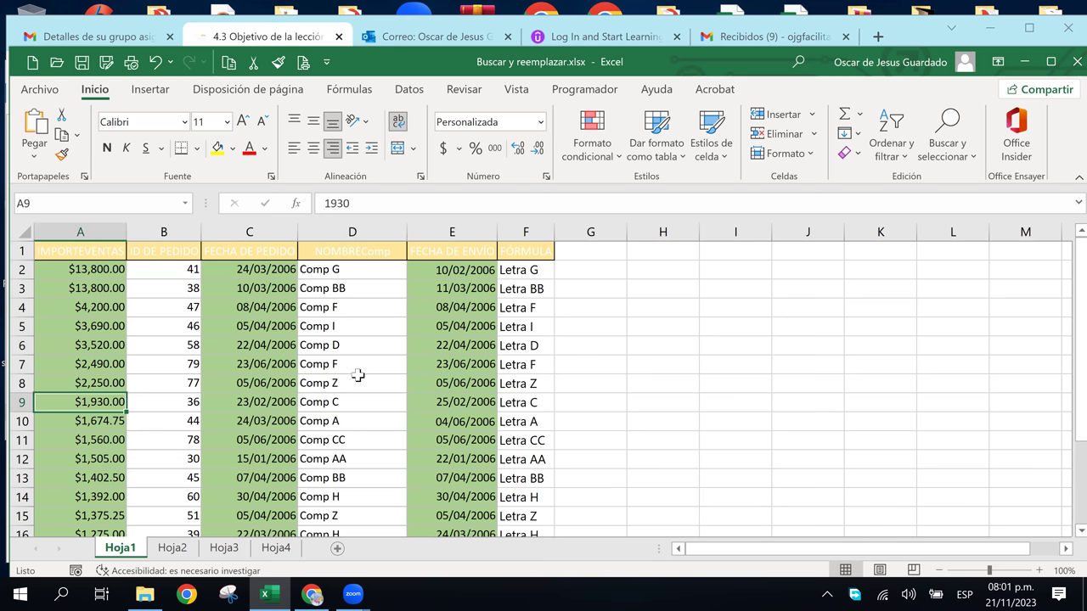
Switch between the course page and Excel, checking the shipping date in E4
{"action": "left_click", "coordinate": [313, 595]}
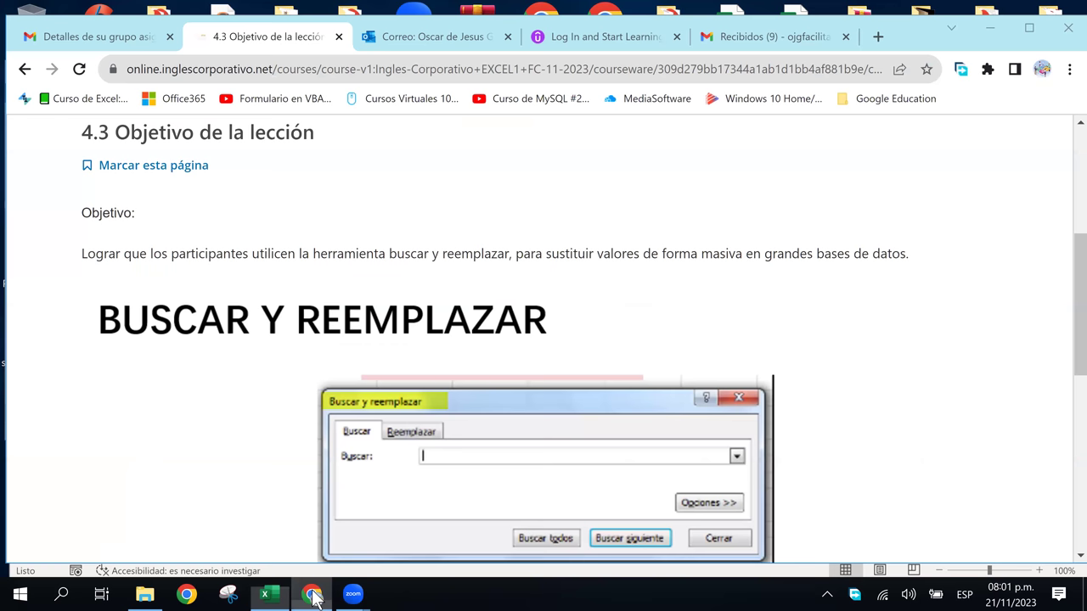
{"action": "scroll", "coordinate": [303, 255], "scroll_direction": "up", "scroll_amount": 3}
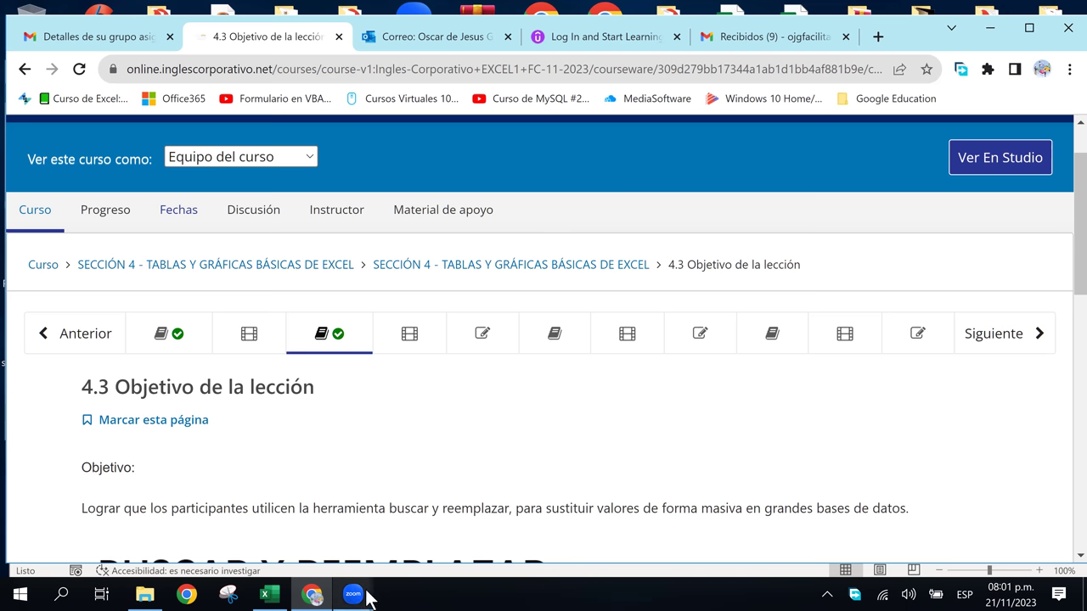
{"action": "left_click", "coordinate": [267, 597]}
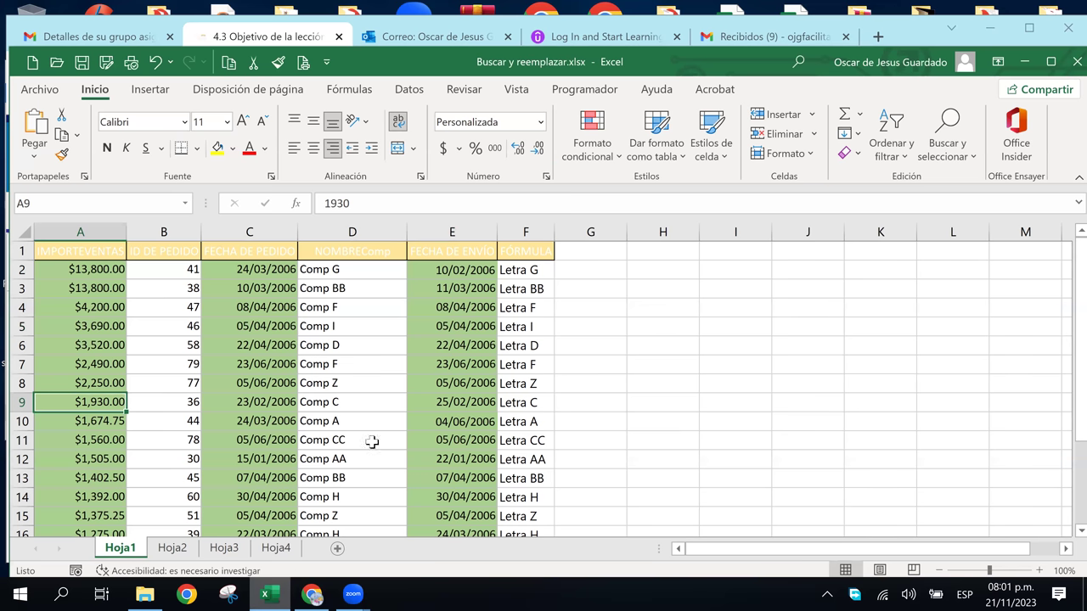
{"action": "left_click", "coordinate": [483, 311]}
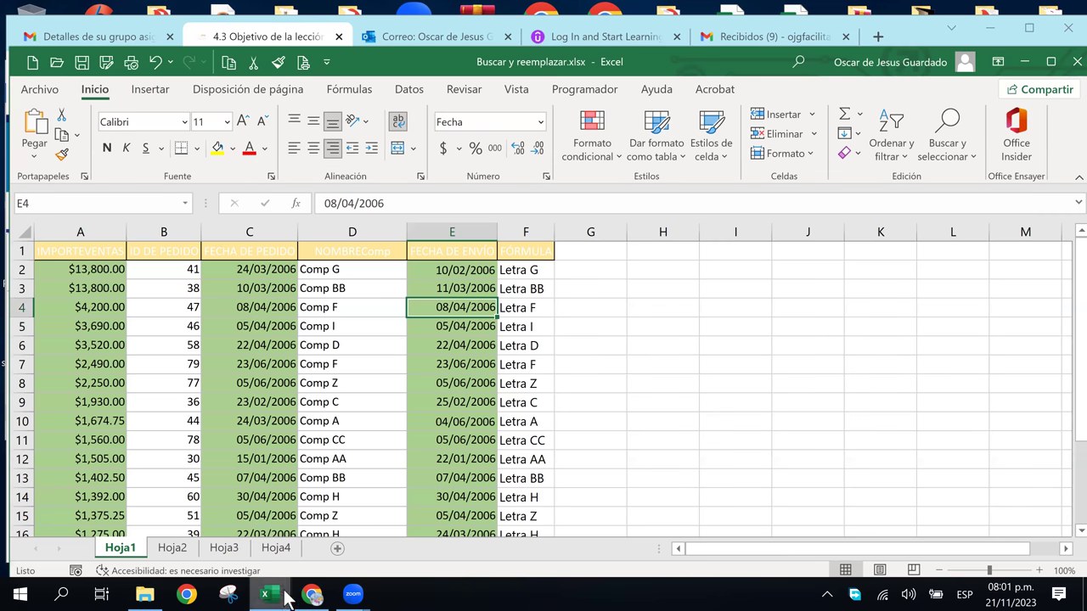
{"action": "left_click", "coordinate": [314, 599]}
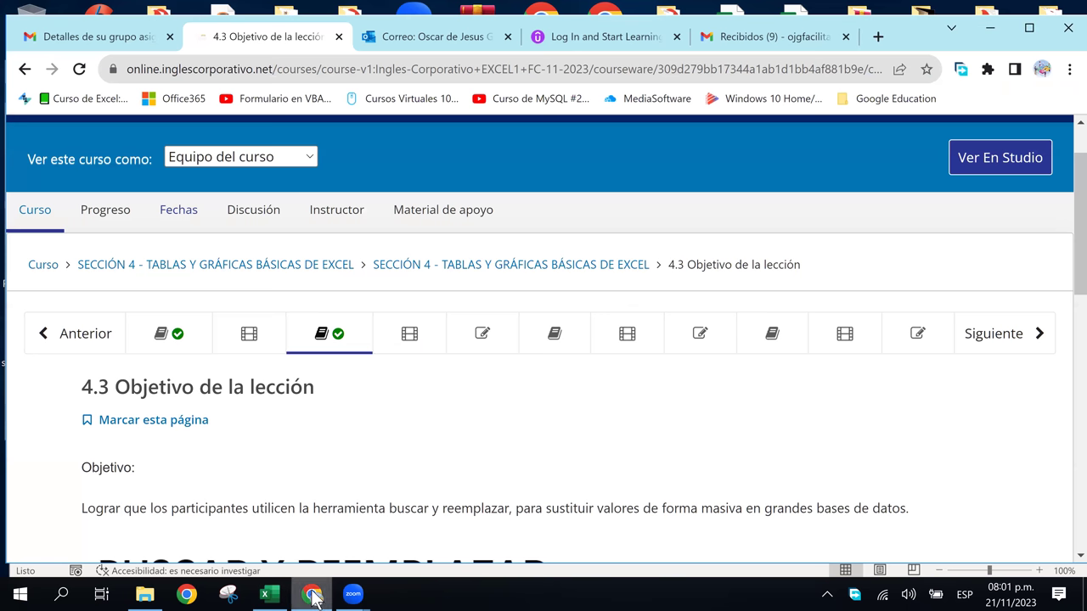
Open 4.5 Laboratorio and scroll through its true/false questions on Excel tables
{"action": "left_click", "coordinate": [482, 334]}
{"action": "scroll", "coordinate": [482, 444], "scroll_direction": "down", "scroll_amount": 1}
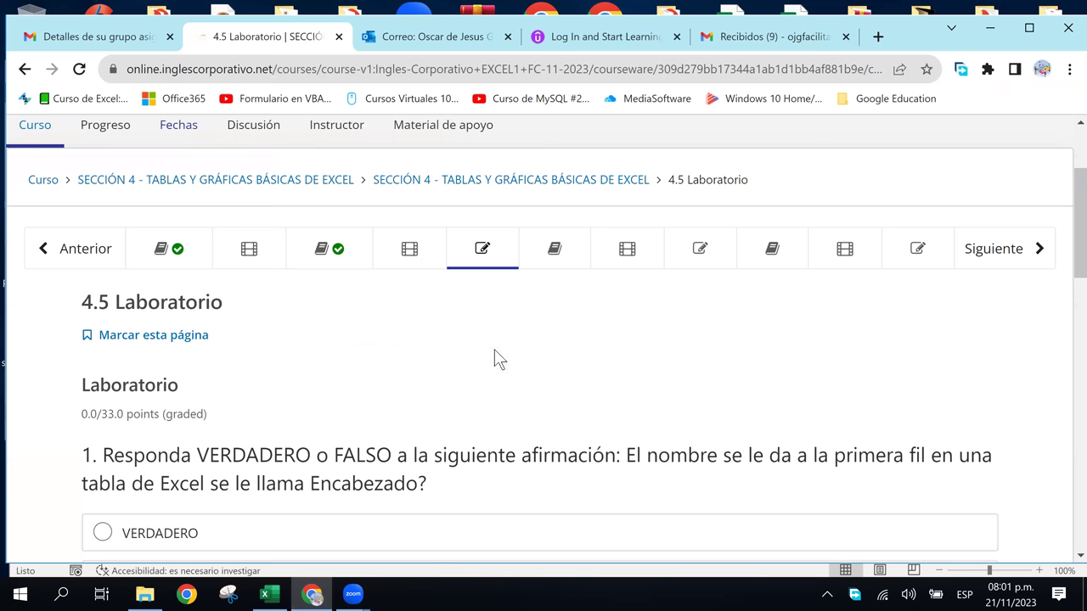
{"action": "scroll", "coordinate": [430, 439], "scroll_direction": "down", "scroll_amount": 2}
{"action": "scroll", "coordinate": [433, 440], "scroll_direction": "down", "scroll_amount": 3}
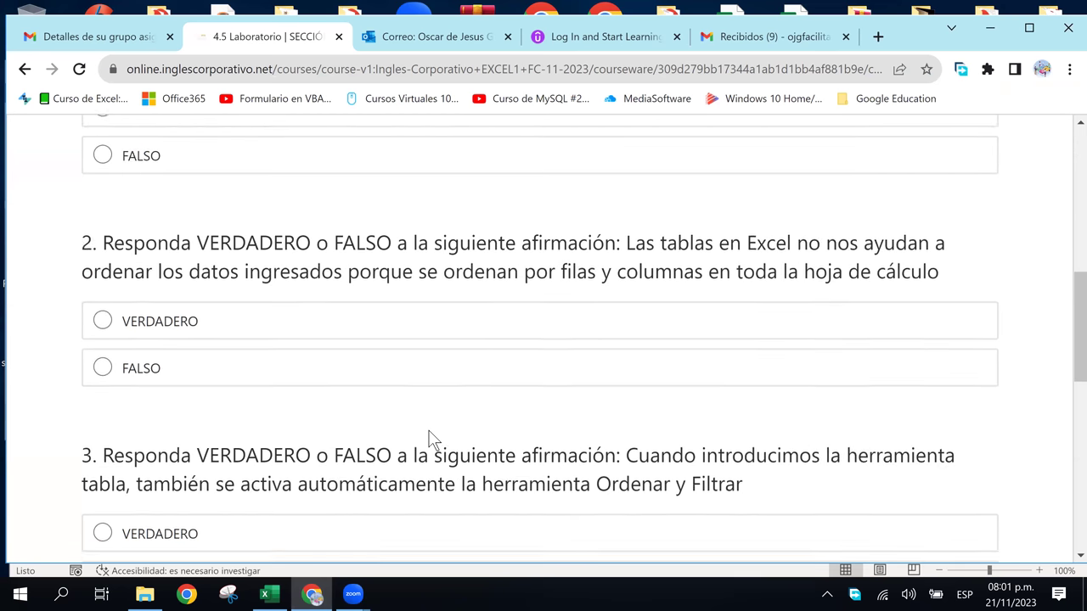
{"action": "scroll", "coordinate": [433, 440], "scroll_direction": "down", "scroll_amount": 4}
{"action": "scroll", "coordinate": [433, 440], "scroll_direction": "up", "scroll_amount": 6}
{"action": "scroll", "coordinate": [430, 439], "scroll_direction": "up", "scroll_amount": 5}
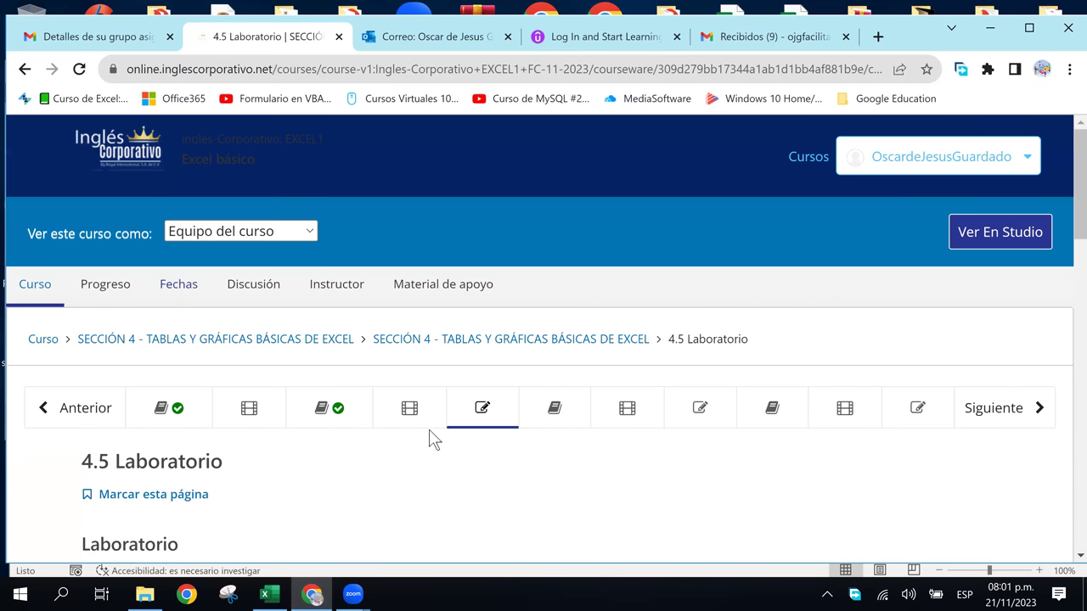
Open lesson 4.6 and read through 'Modificar los datos de una tabla', returning to the top
{"action": "left_click", "coordinate": [554, 410]}
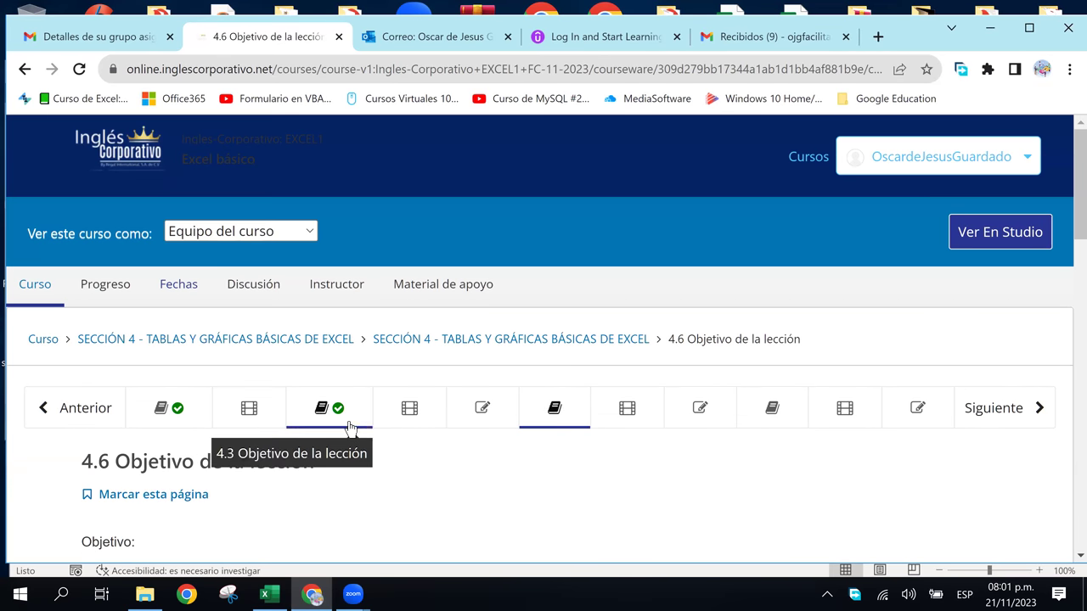
{"action": "scroll", "coordinate": [409, 487], "scroll_direction": "down", "scroll_amount": 3}
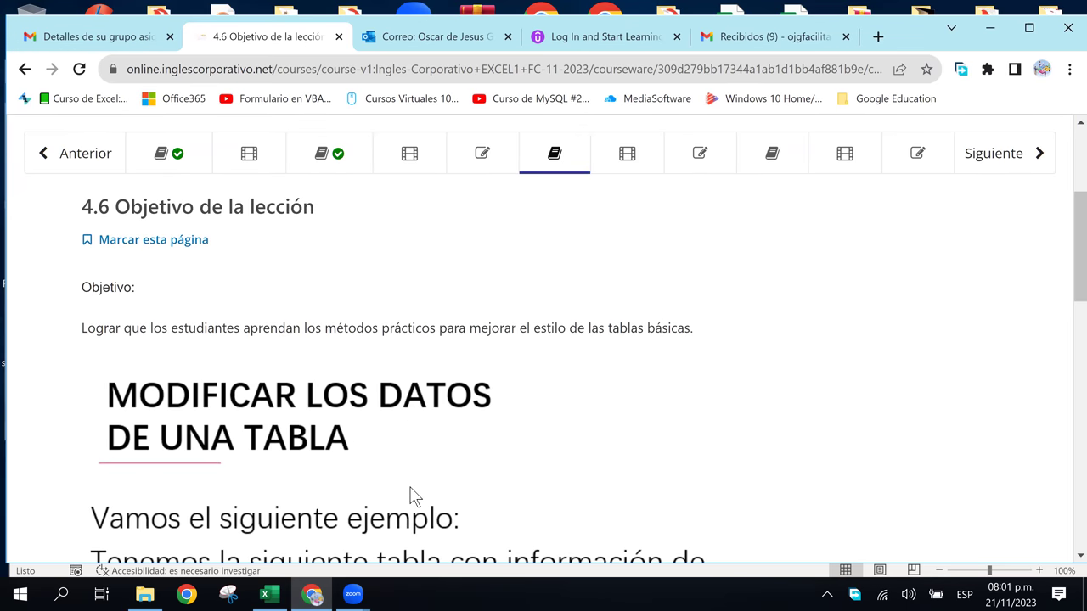
{"action": "scroll", "coordinate": [409, 497], "scroll_direction": "down", "scroll_amount": 1}
{"action": "scroll", "coordinate": [409, 497], "scroll_direction": "down", "scroll_amount": 2}
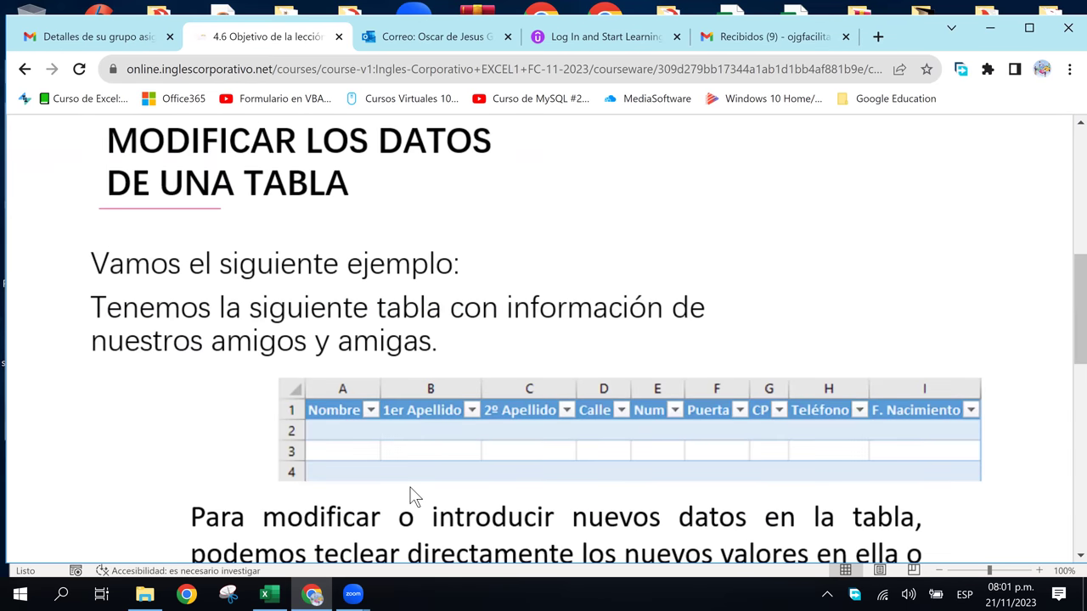
{"action": "scroll", "coordinate": [410, 497], "scroll_direction": "down", "scroll_amount": 2}
{"action": "scroll", "coordinate": [410, 497], "scroll_direction": "down", "scroll_amount": 1}
{"action": "scroll", "coordinate": [410, 496], "scroll_direction": "down", "scroll_amount": 2}
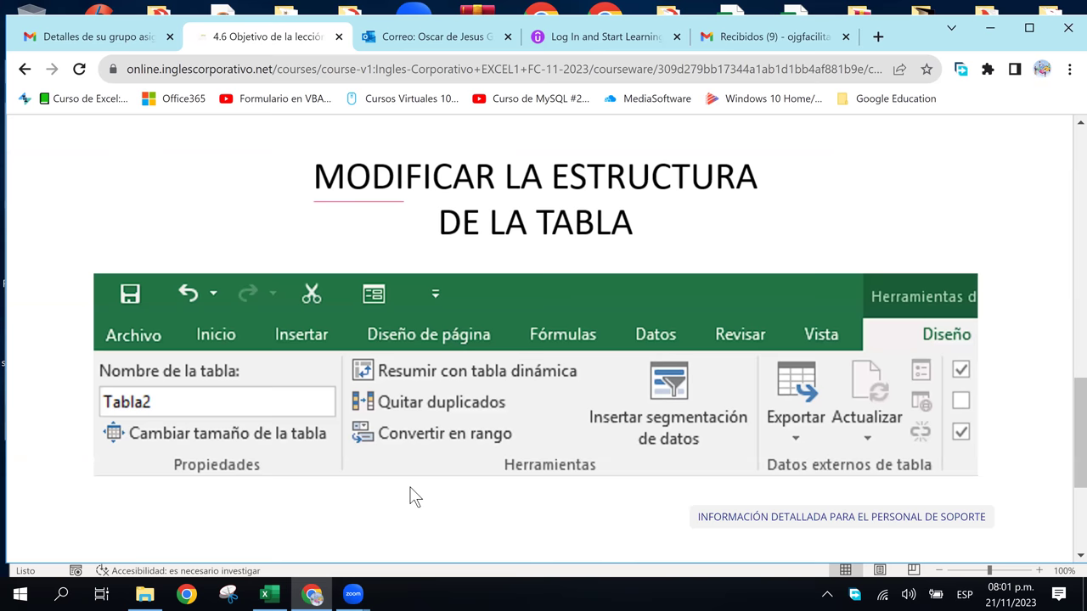
{"action": "scroll", "coordinate": [409, 497], "scroll_direction": "down", "scroll_amount": 2}
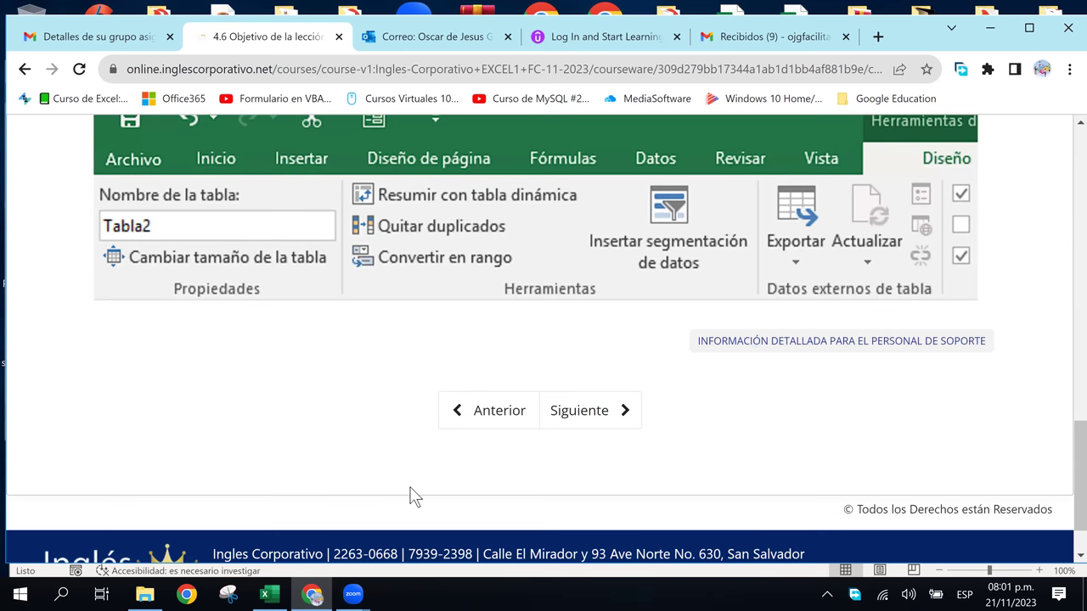
{"action": "scroll", "coordinate": [409, 497], "scroll_direction": "down", "scroll_amount": 1}
{"action": "scroll", "coordinate": [411, 493], "scroll_direction": "up", "scroll_amount": 5}
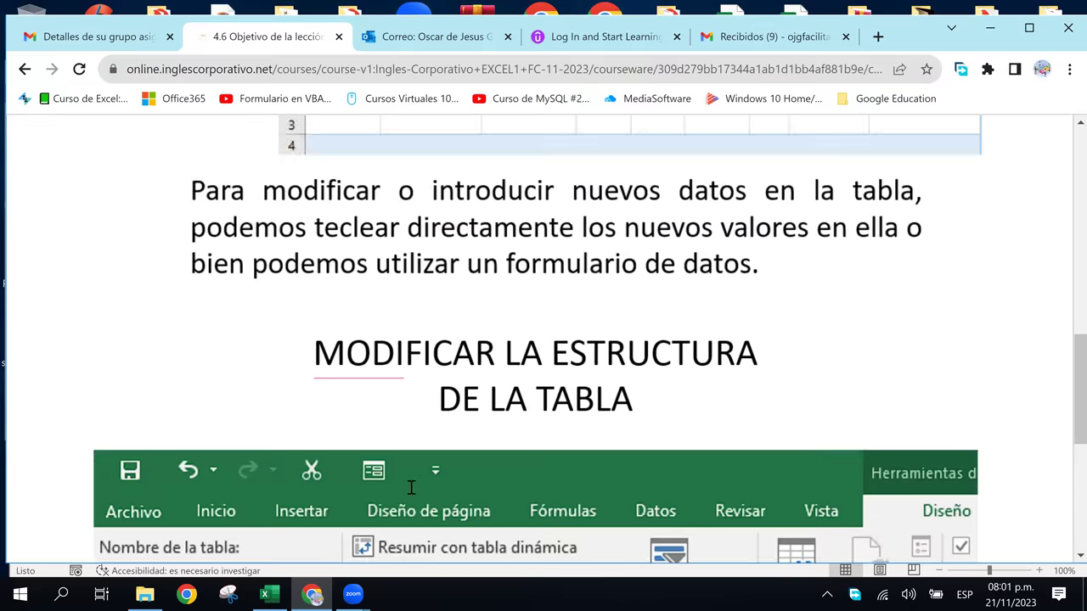
{"action": "scroll", "coordinate": [411, 488], "scroll_direction": "up", "scroll_amount": 6}
{"action": "scroll", "coordinate": [411, 489], "scroll_direction": "up", "scroll_amount": 5}
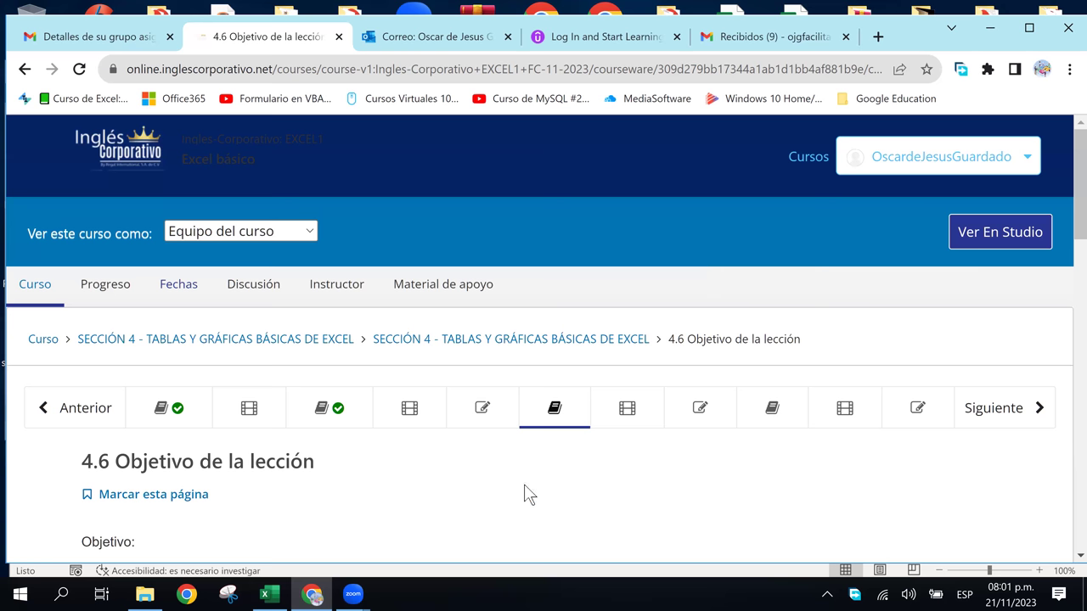
{"action": "scroll", "coordinate": [489, 482], "scroll_direction": "down", "scroll_amount": 4}
{"action": "scroll", "coordinate": [489, 481], "scroll_direction": "down", "scroll_amount": 2}
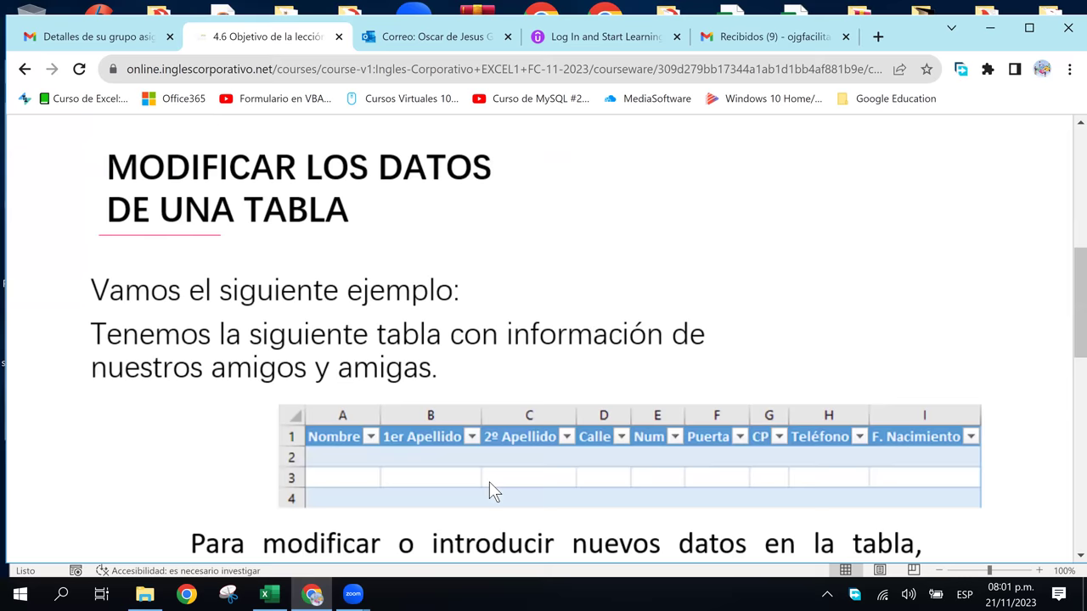
{"action": "scroll", "coordinate": [490, 482], "scroll_direction": "down", "scroll_amount": 1}
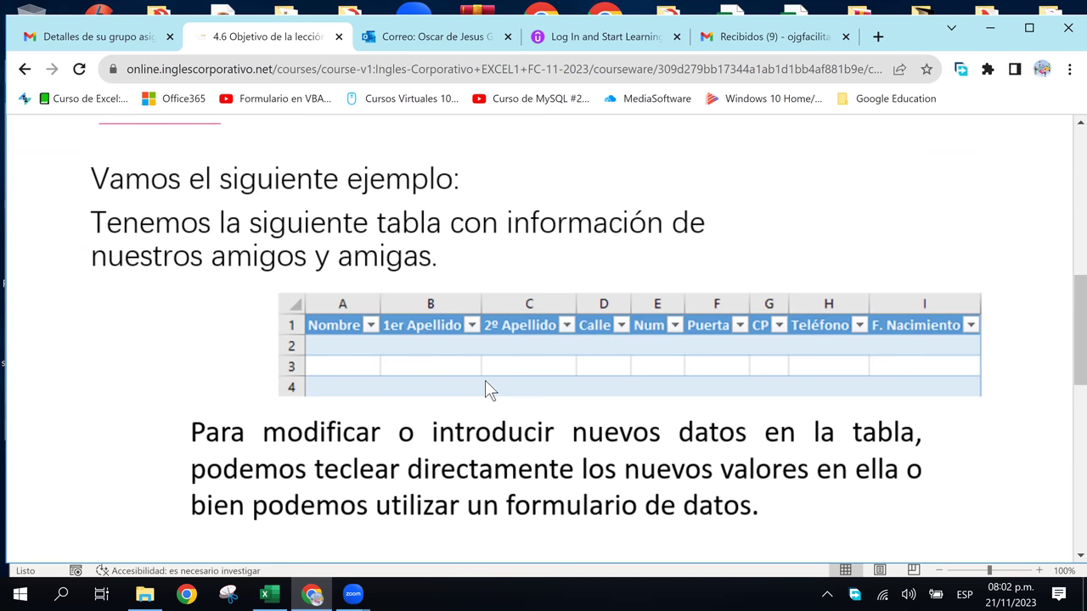
{"action": "scroll", "coordinate": [486, 381], "scroll_direction": "up", "scroll_amount": 3}
{"action": "scroll", "coordinate": [486, 381], "scroll_direction": "down", "scroll_amount": 3}
{"action": "scroll", "coordinate": [486, 381], "scroll_direction": "up", "scroll_amount": 3}
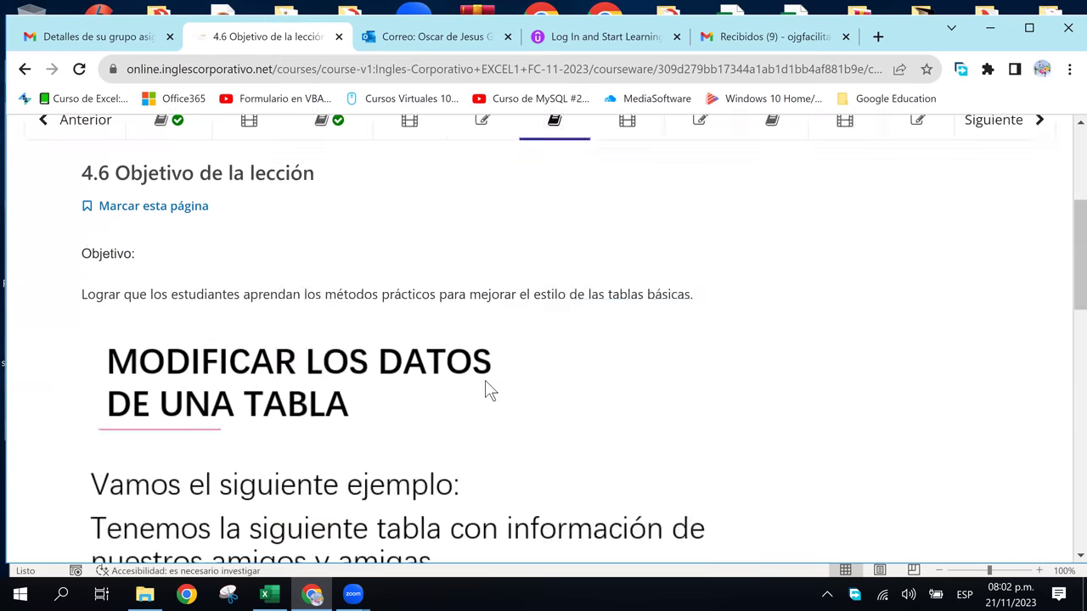
{"action": "scroll", "coordinate": [489, 389], "scroll_direction": "up", "scroll_amount": 3}
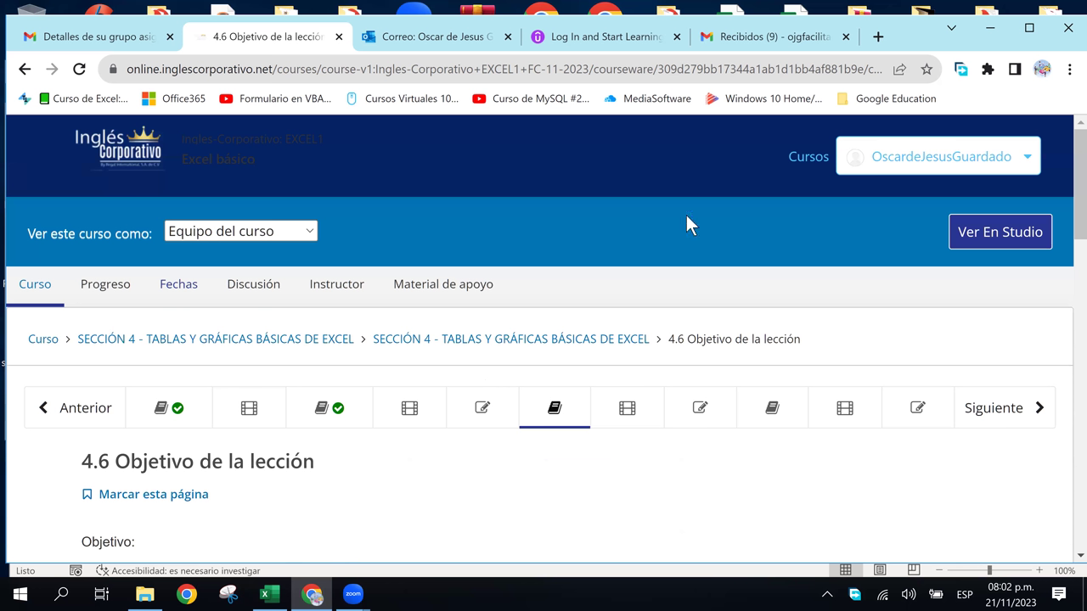